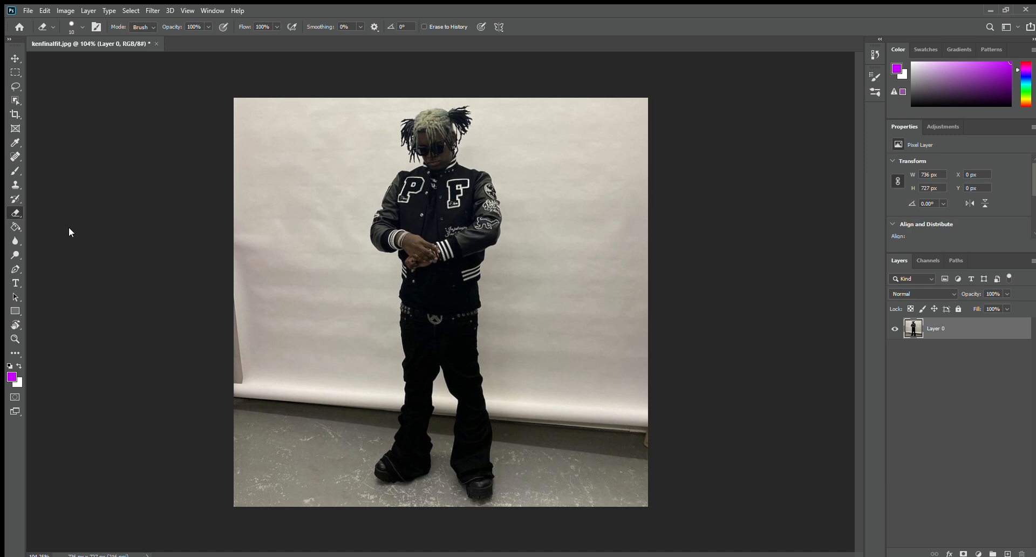
# Erase the studio backdrop and grey floor around the figure with the Magic Eraser at tolerance 32
pyautogui.hotkey('shift', 'e')
pyautogui.hotkey('shift', 'e')
pyautogui.click(286, 274)
pyautogui.click(327, 173)
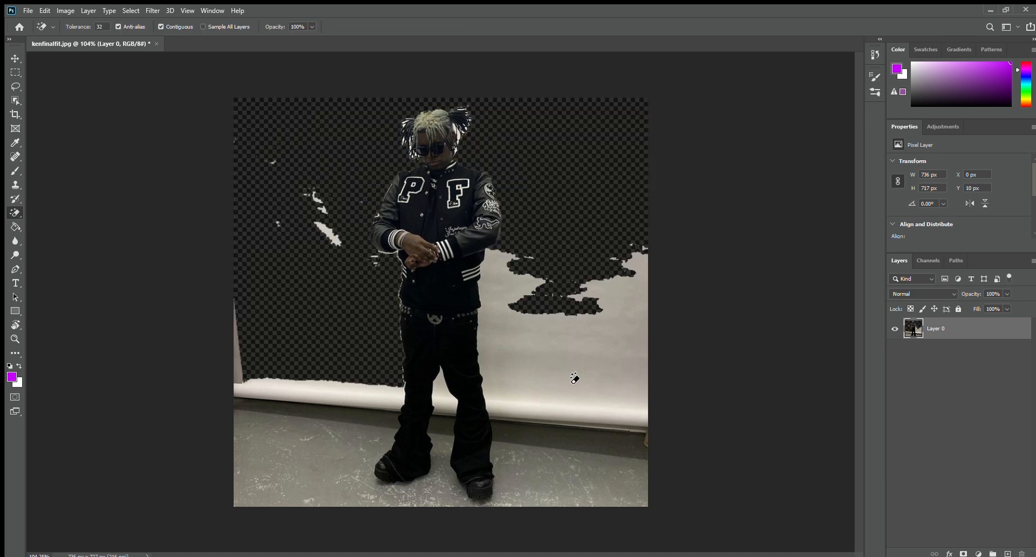
pyautogui.click(574, 377)
pyautogui.click(368, 437)
pyautogui.click(556, 469)
pyautogui.click(560, 433)
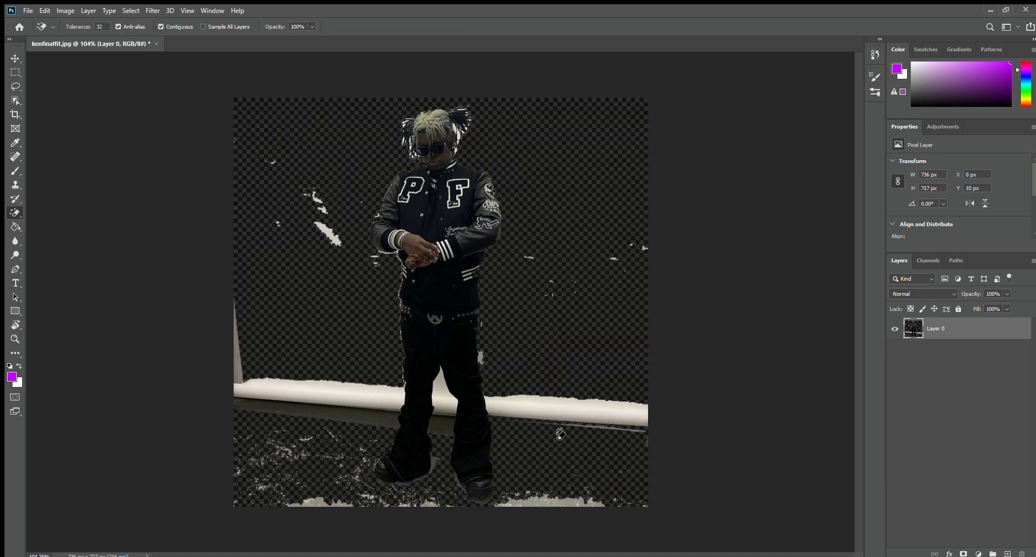
pyautogui.click(557, 413)
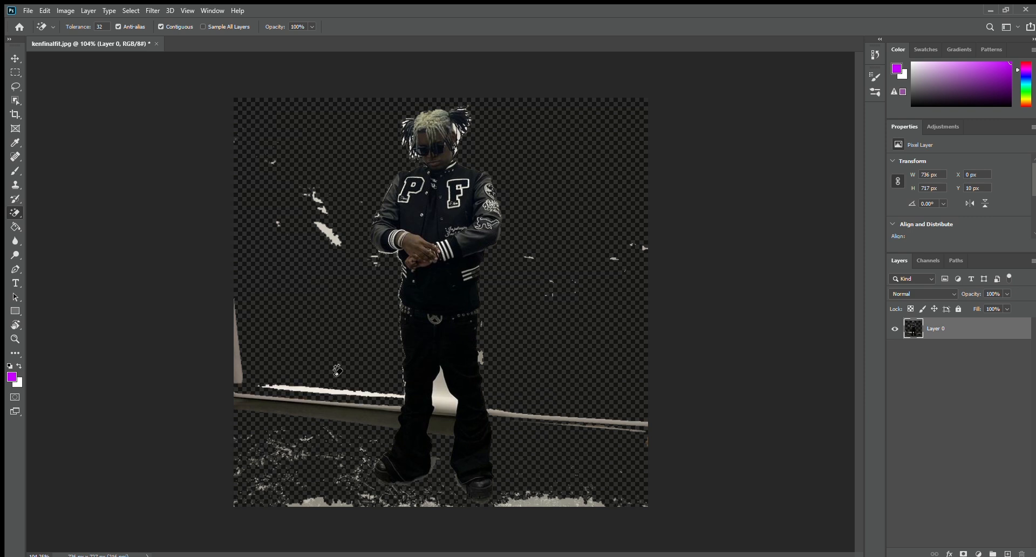
# Erase the leftover backdrop and floor fragments around the figure's body and legs with an enlarged regular Eraser brush
pyautogui.moveTo(12, 212); pyautogui.dragTo(60, 215)
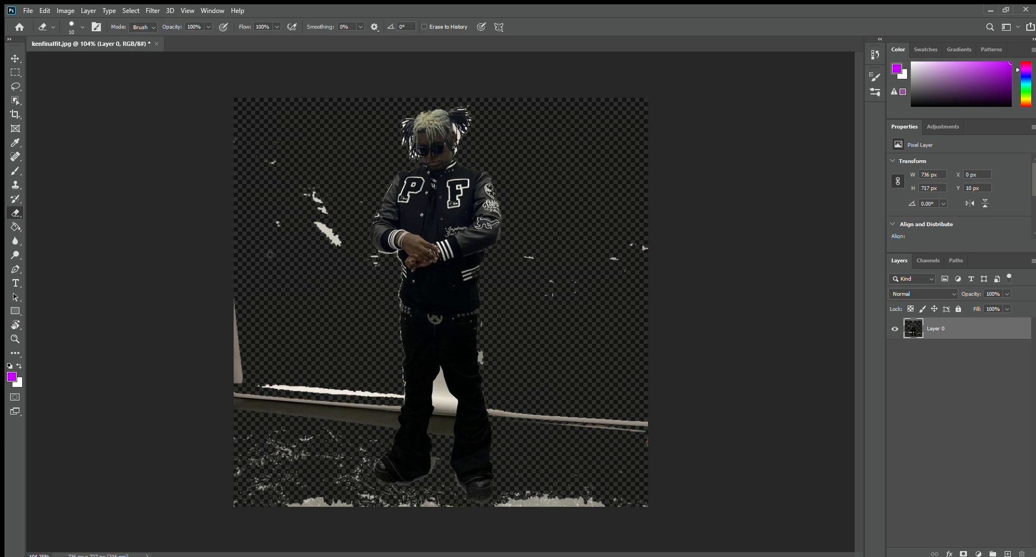
pyautogui.press(']')
pyautogui.press(']')
pyautogui.press(']')
pyautogui.press(']')
pyautogui.press(']')
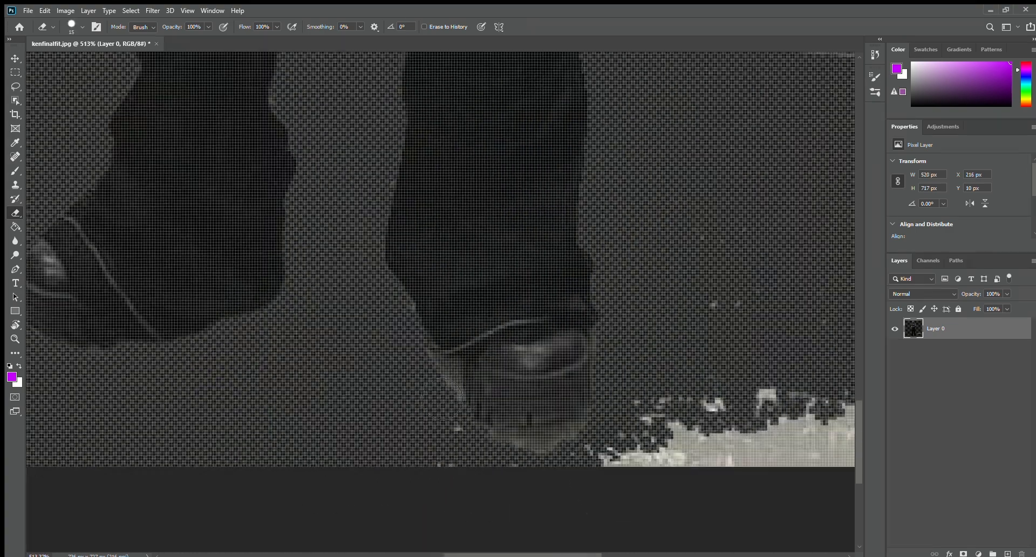
pyautogui.keyDown('alt'); pyautogui.scroll(-5, 442, 399); pyautogui.keyUp('alt')
pyautogui.scroll(5, 485, 194)
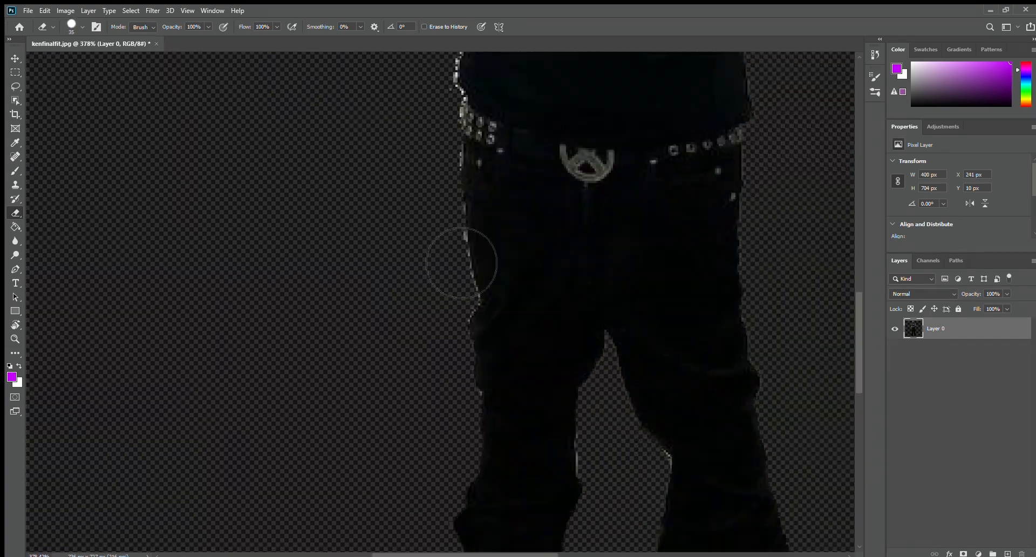
pyautogui.keyDown('alt'); pyautogui.scroll(10, 383, 258); pyautogui.keyUp('alt')
pyautogui.moveTo(333, 261); pyautogui.dragTo(339, 294)
pyautogui.moveTo(377, 248); pyautogui.dragTo(443, 391)
pyautogui.moveTo(369, 216); pyautogui.dragTo(376, 334)
pyautogui.moveTo(324, 237); pyautogui.dragTo(448, 300)
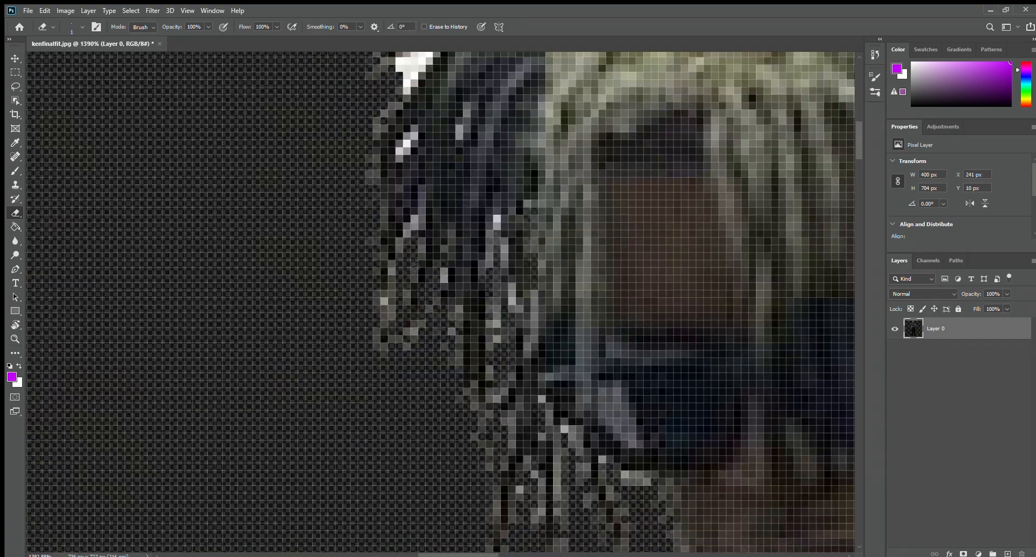
# Erase the white backdrop pixels between the hair strands on both sides of the head with a very small Eraser brush
pyautogui.moveTo(432, 216); pyautogui.dragTo(437, 445)
pyautogui.moveTo(798, 227); pyautogui.dragTo(115, 329)
pyautogui.press(']')
pyautogui.moveTo(596, 321); pyautogui.dragTo(623, 330)
pyautogui.moveTo(518, 459); pyautogui.dragTo(461, 270)
pyautogui.moveTo(388, 334); pyautogui.dragTo(429, 294)
pyautogui.moveTo(435, 270); pyautogui.dragTo(439, 334)
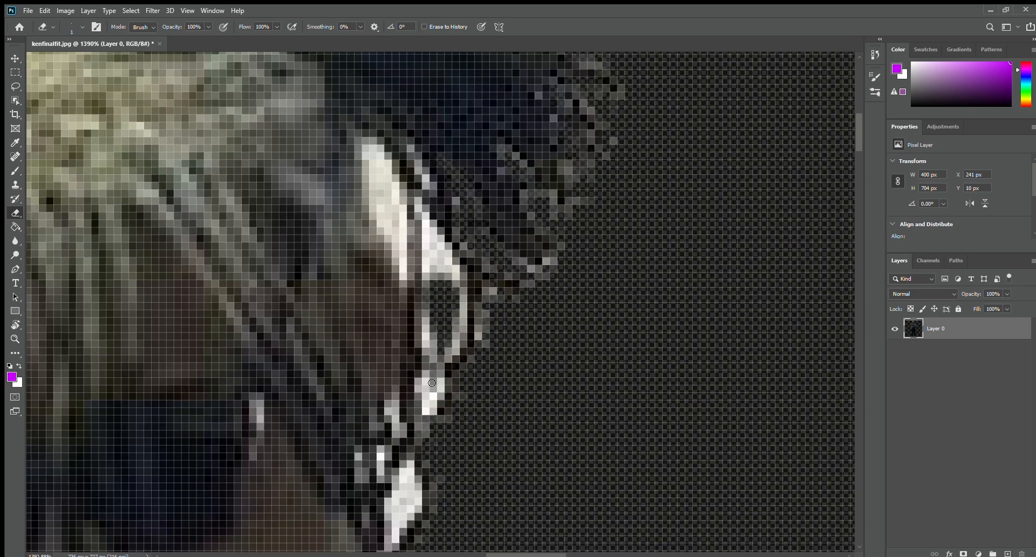
pyautogui.moveTo(431, 372); pyautogui.dragTo(436, 404)
pyautogui.moveTo(381, 186)
pyautogui.mouseDown()
pyautogui.moveTo(399, 260)
pyautogui.moveTo(302, 275)
pyautogui.mouseUp()
# Examine the cutout as a whole and close up around the jacket, the sleeves and the overlapping hands
pyautogui.press('z')
pyautogui.moveTo(426, 248); pyautogui.dragTo(564, 550)
pyautogui.moveTo(518, 253); pyautogui.dragTo(529, 327)
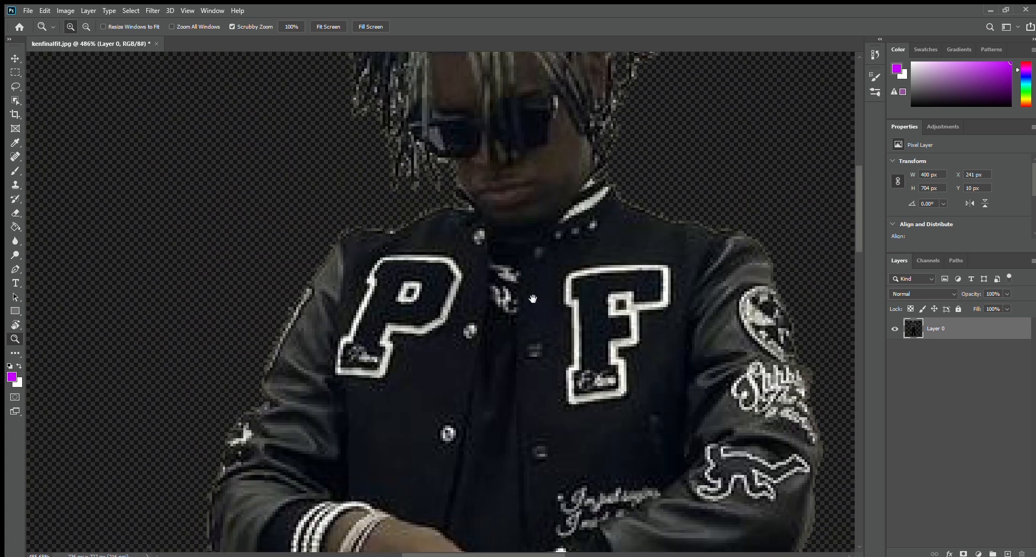
pyautogui.moveTo(529, 547); pyautogui.dragTo(501, 286)
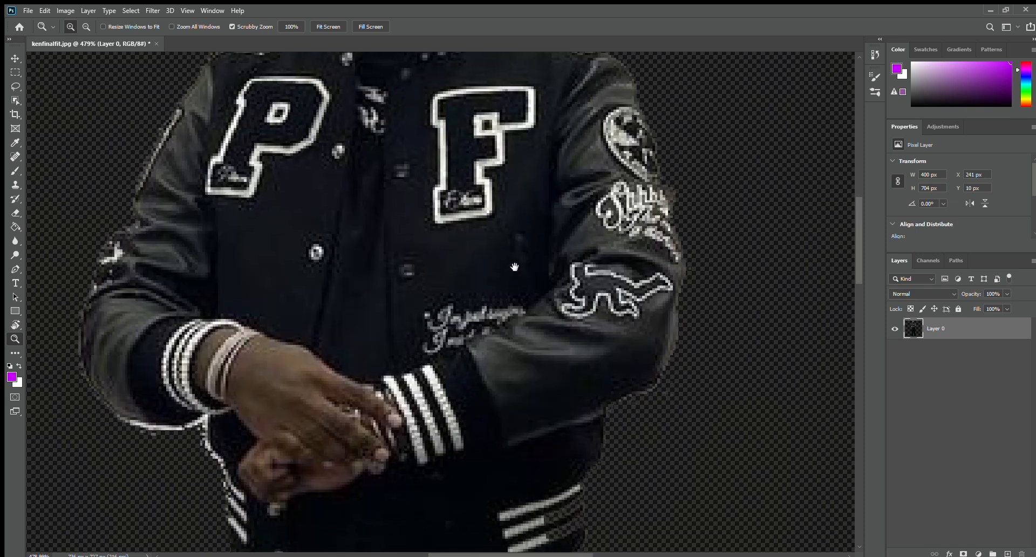
pyautogui.moveTo(514, 267); pyautogui.dragTo(493, 217)
pyautogui.moveTo(580, 289); pyautogui.dragTo(538, 290)
pyautogui.moveTo(622, 273); pyautogui.dragTo(500, 301)
pyautogui.moveTo(478, 344); pyautogui.dragTo(572, 326)
pyautogui.keyDown('alt'); pyautogui.scroll(-5, 548, 335); pyautogui.keyUp('alt')
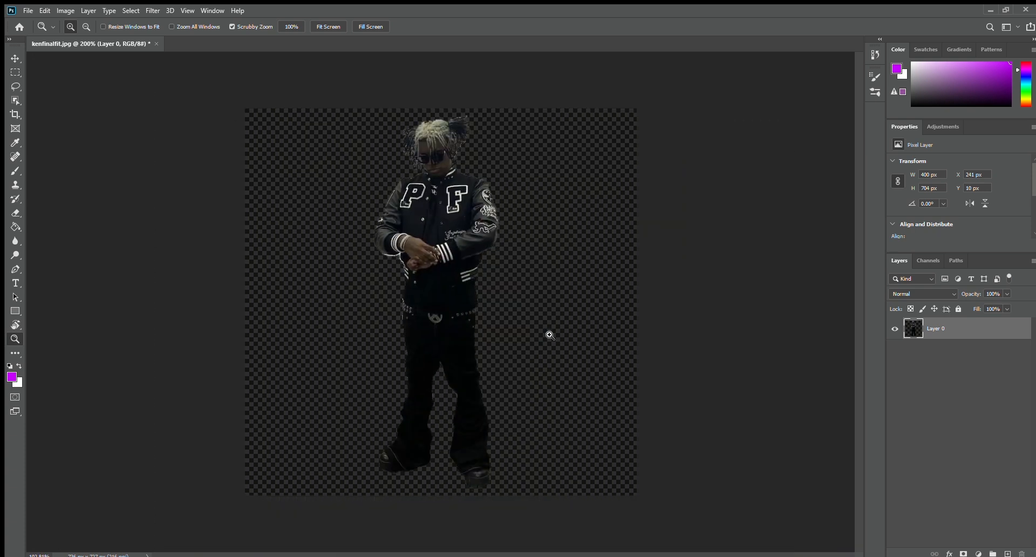
pyautogui.keyDown('alt'); pyautogui.scroll(1, 548, 335); pyautogui.keyUp('alt')
pyautogui.keyDown('alt'); pyautogui.scroll(-1, 552, 335); pyautogui.keyUp('alt')
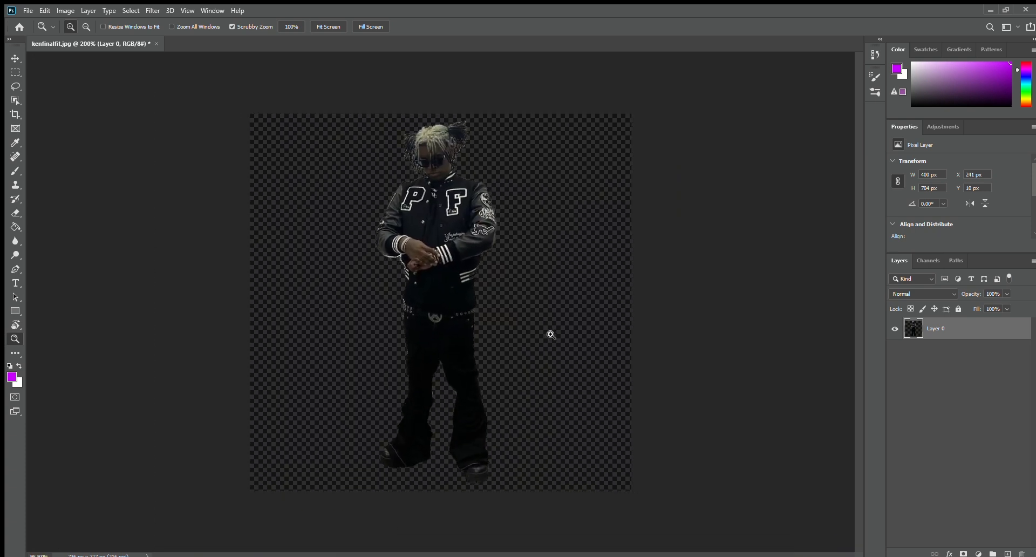
pyautogui.keyDown('alt'); pyautogui.scroll(1, 556, 335); pyautogui.keyUp('alt')
pyautogui.keyDown('alt'); pyautogui.scroll(-5, 539, 332); pyautogui.keyUp('alt')
pyautogui.keyDown('alt'); pyautogui.scroll(8, 529, 327); pyautogui.keyUp('alt')
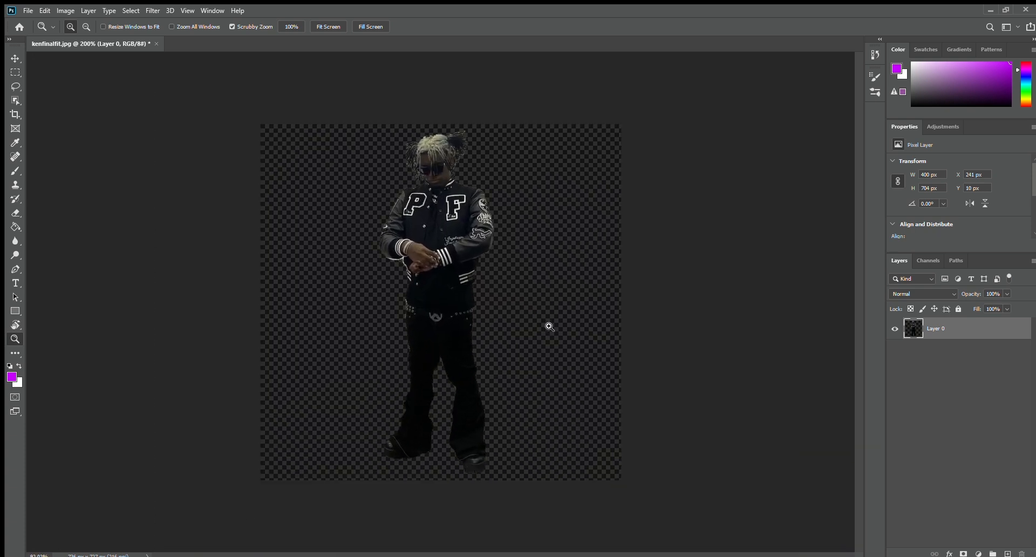
pyautogui.keyDown('alt'); pyautogui.scroll(-3, 583, 323); pyautogui.keyUp('alt')
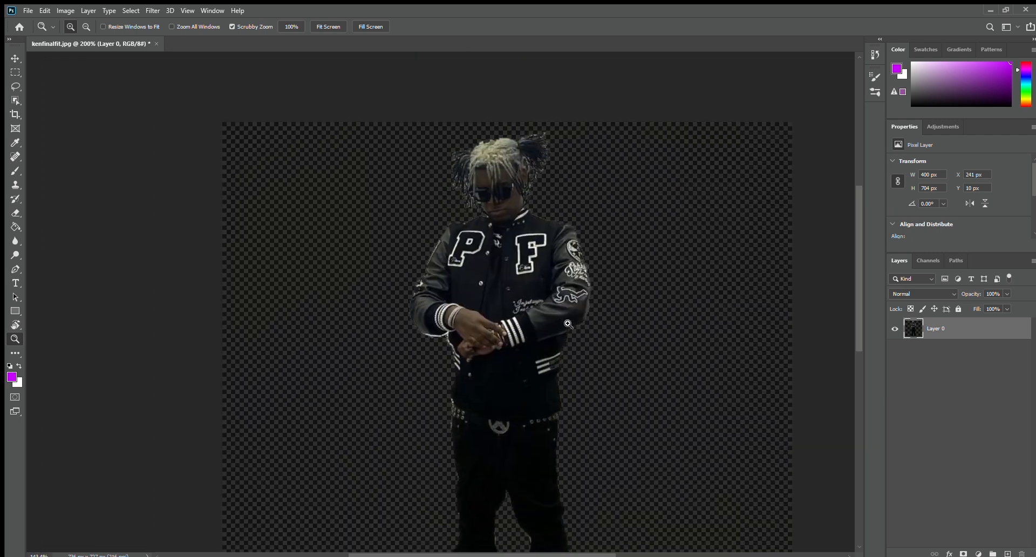
pyautogui.keyDown('alt'); pyautogui.scroll(3, 582, 320); pyautogui.keyUp('alt')
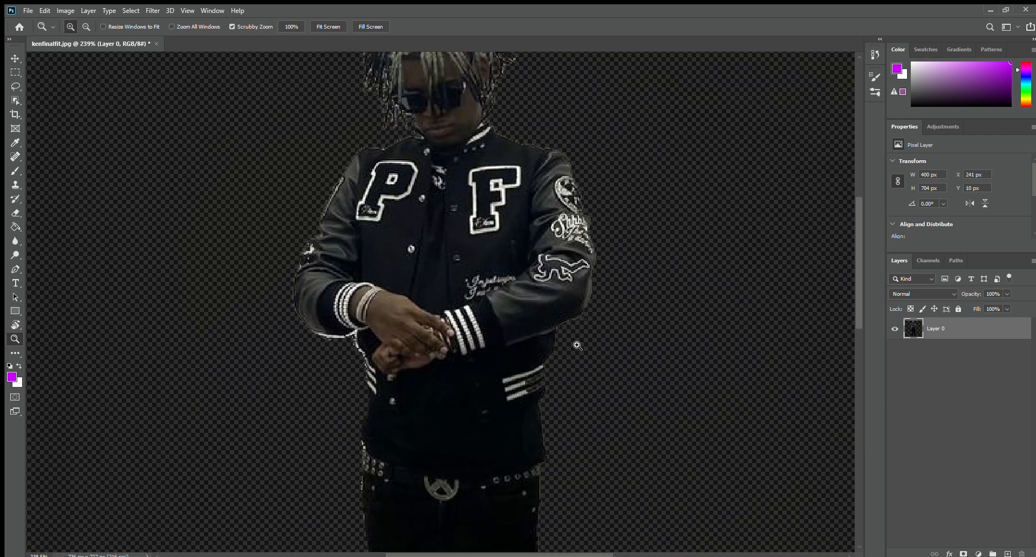
pyautogui.keyDown('alt'); pyautogui.scroll(2, 577, 345); pyautogui.keyUp('alt')
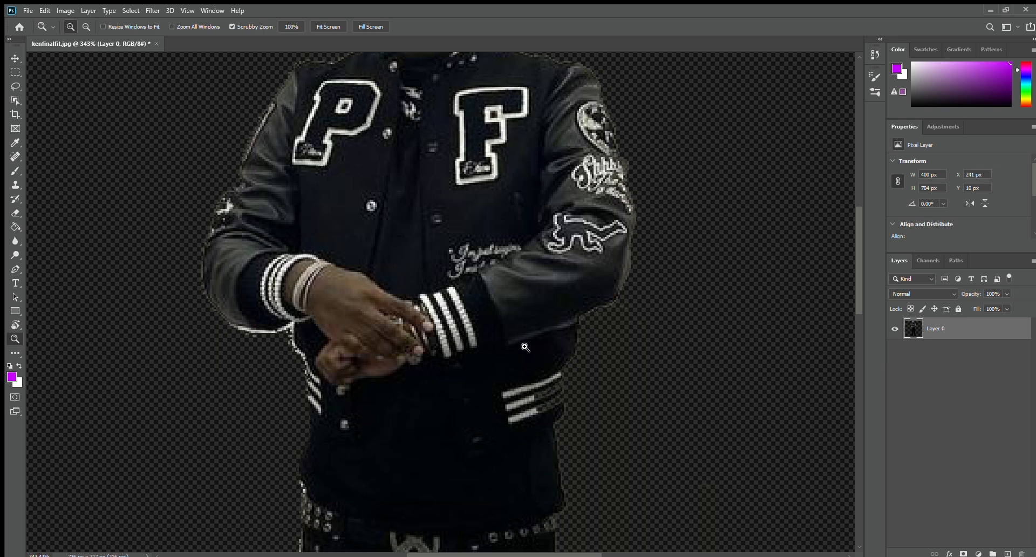
pyautogui.moveTo(579, 338); pyautogui.dragTo(532, 336)
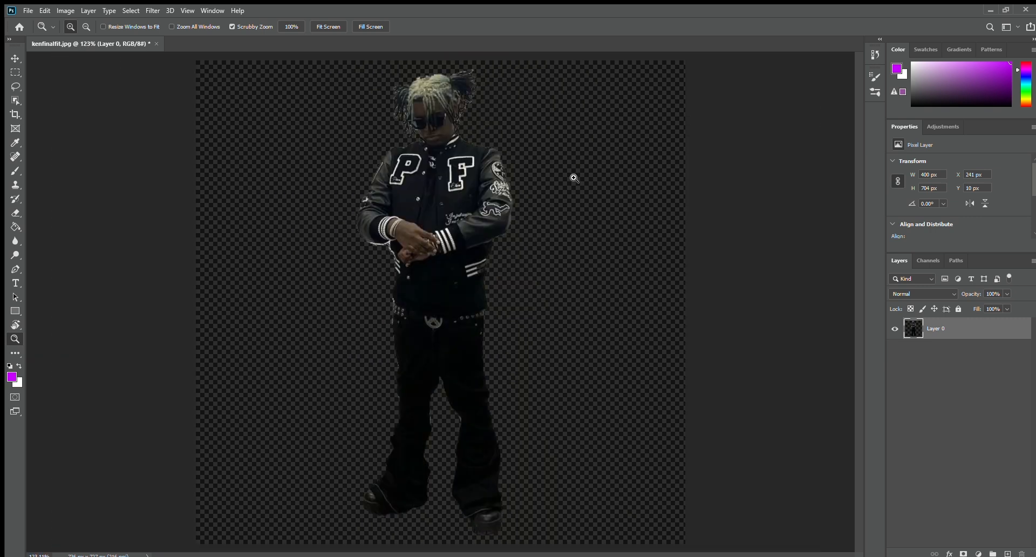
pyautogui.moveTo(448, 243); pyautogui.dragTo(495, 247)
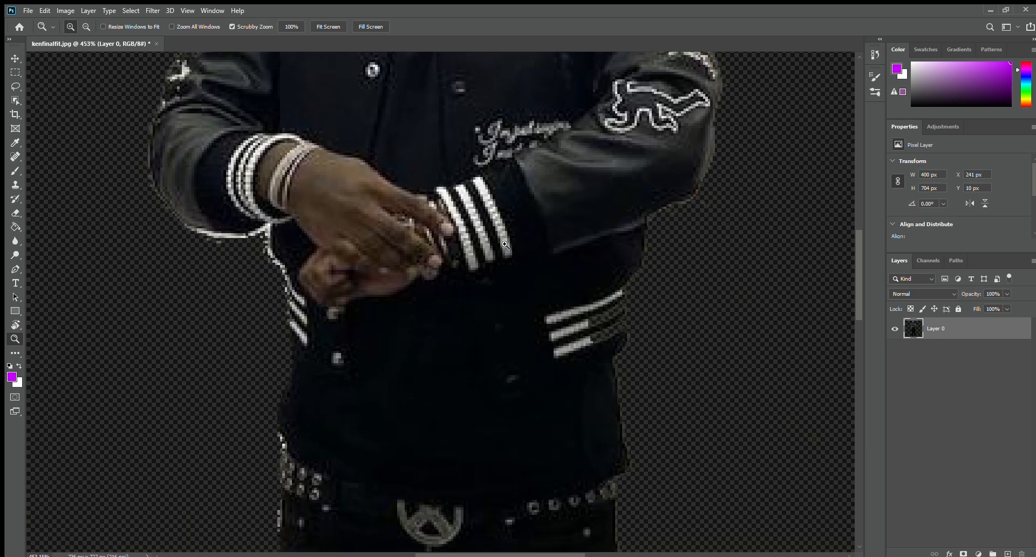
pyautogui.moveTo(695, 323); pyautogui.dragTo(690, 324)
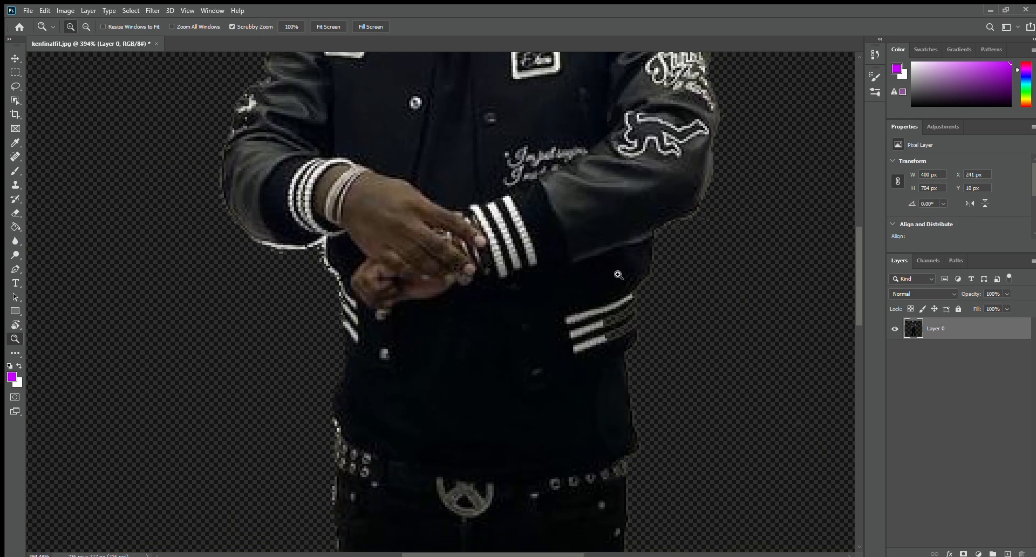
# Add an empty layer above the cutout layer and delete it
pyautogui.click(1007, 553)
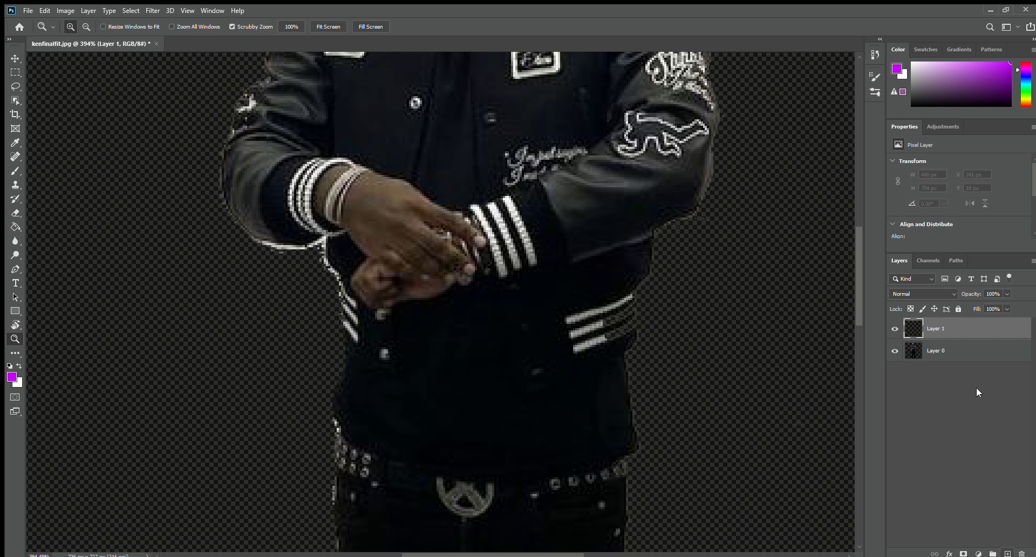
pyautogui.press('Delete')
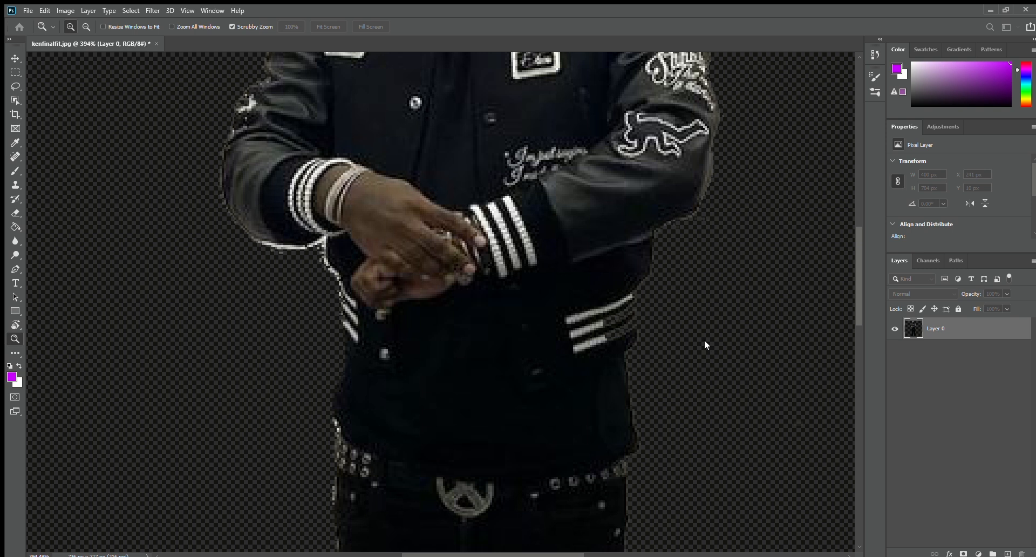
# Make two duplicates of the cutout layer, named arm1 and arm2
pyautogui.press('Return')
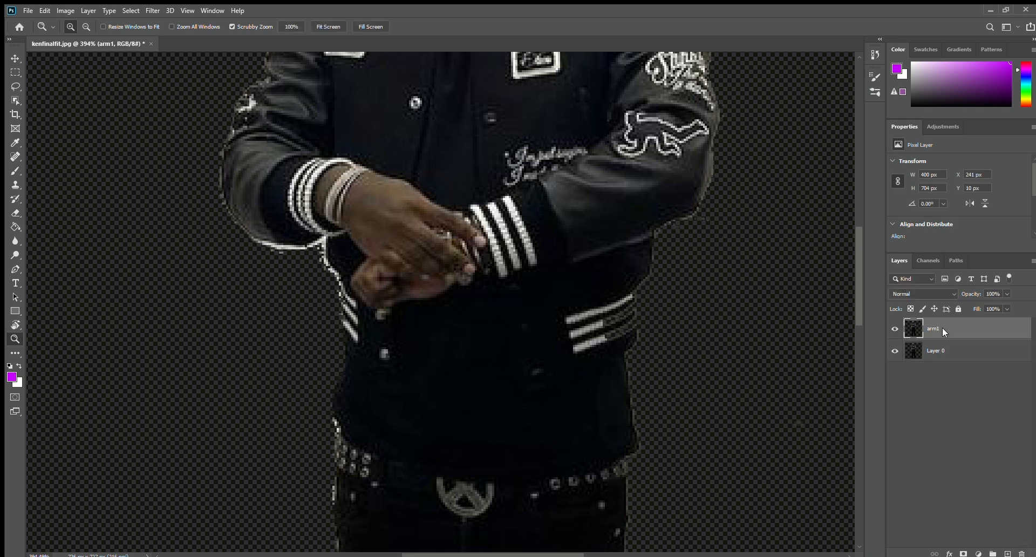
pyautogui.click(866, 164)
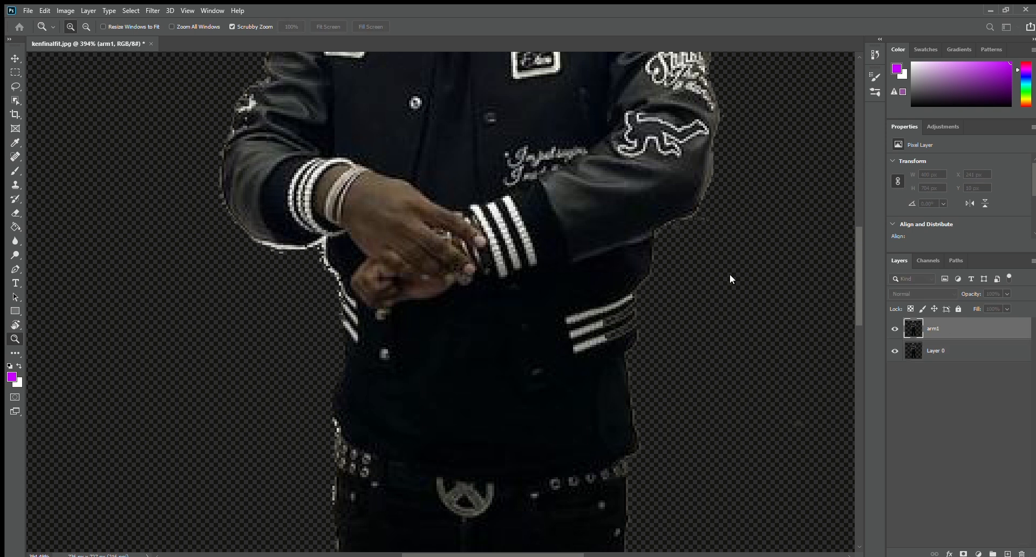
pyautogui.press('Return')
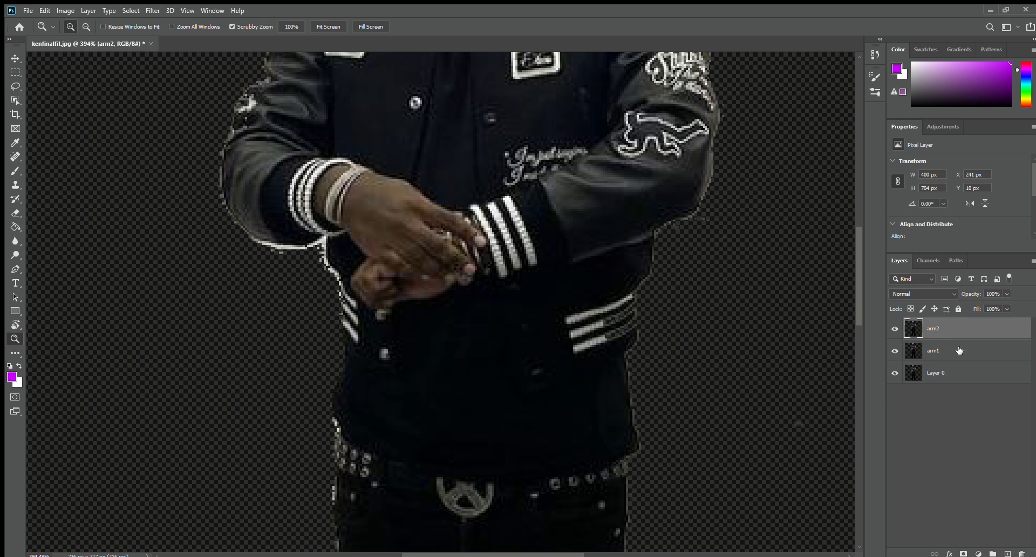
# On the arm1 layer, start a Pen path at the inner elbow and trace across the sleeve above the white figure patch
pyautogui.click(920, 379)
pyautogui.click(939, 354)
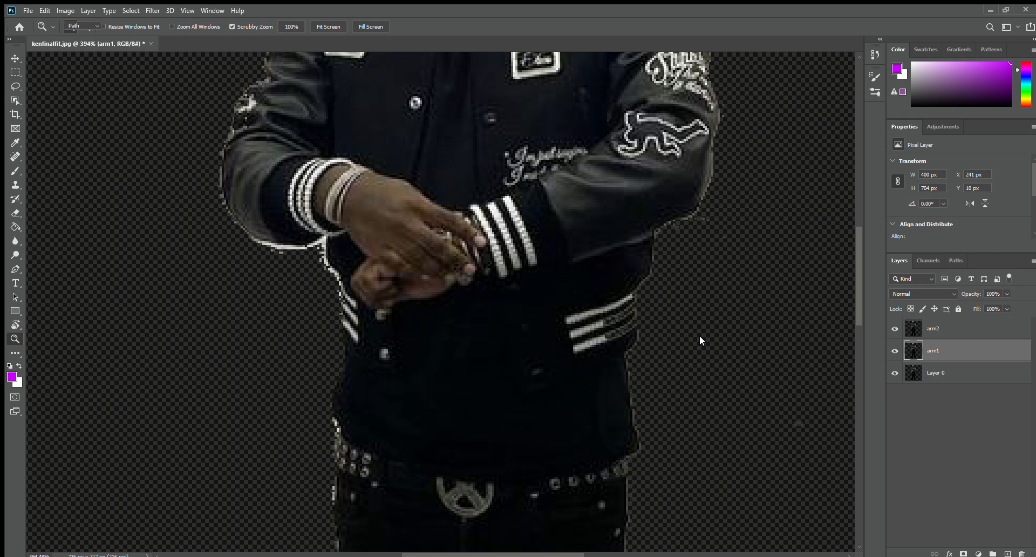
pyautogui.press('p')
pyautogui.moveTo(677, 203); pyautogui.dragTo(598, 310)
pyautogui.moveTo(599, 259)
pyautogui.mouseDown()
pyautogui.moveTo(584, 281)
pyautogui.moveTo(599, 287)
pyautogui.moveTo(575, 242)
pyautogui.moveTo(594, 218)
pyautogui.moveTo(591, 264)
pyautogui.mouseUp()
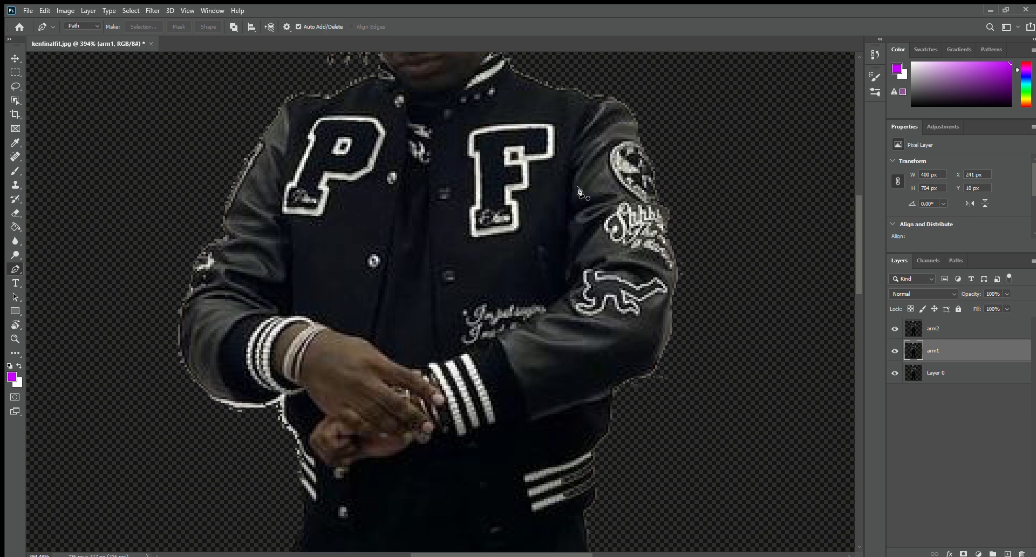
pyautogui.moveTo(597, 242); pyautogui.dragTo(575, 251)
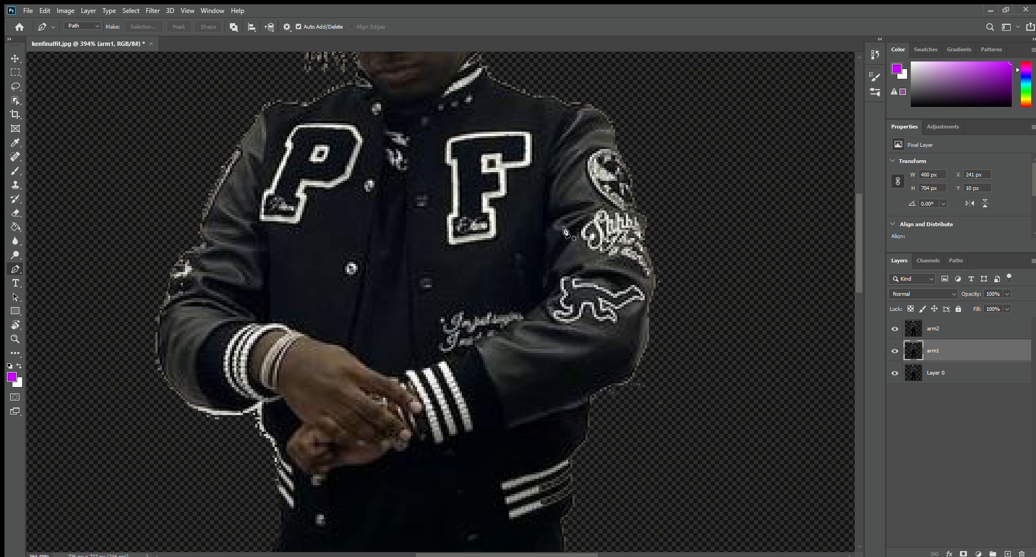
pyautogui.moveTo(705, 289); pyautogui.dragTo(626, 300)
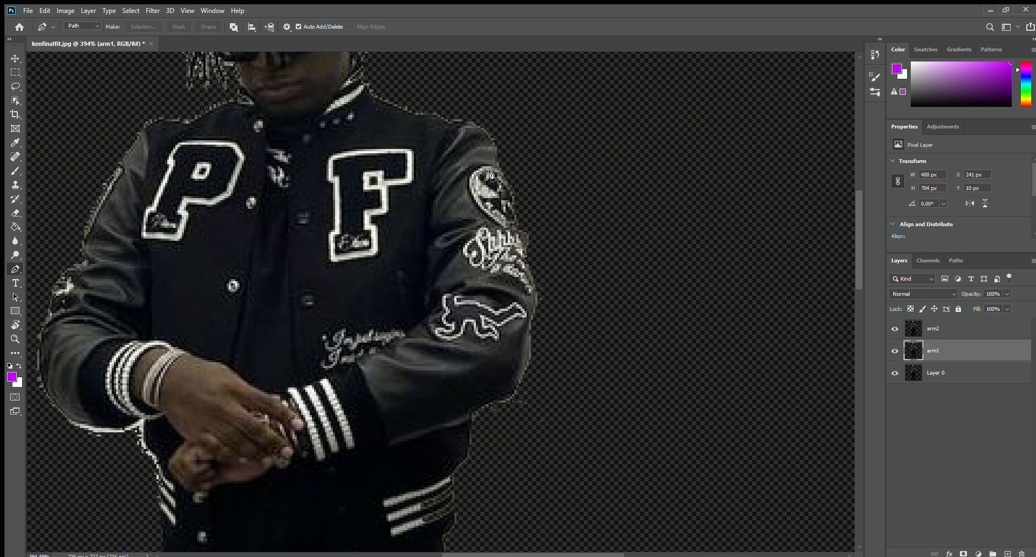
pyautogui.moveTo(471, 290); pyautogui.dragTo(522, 247)
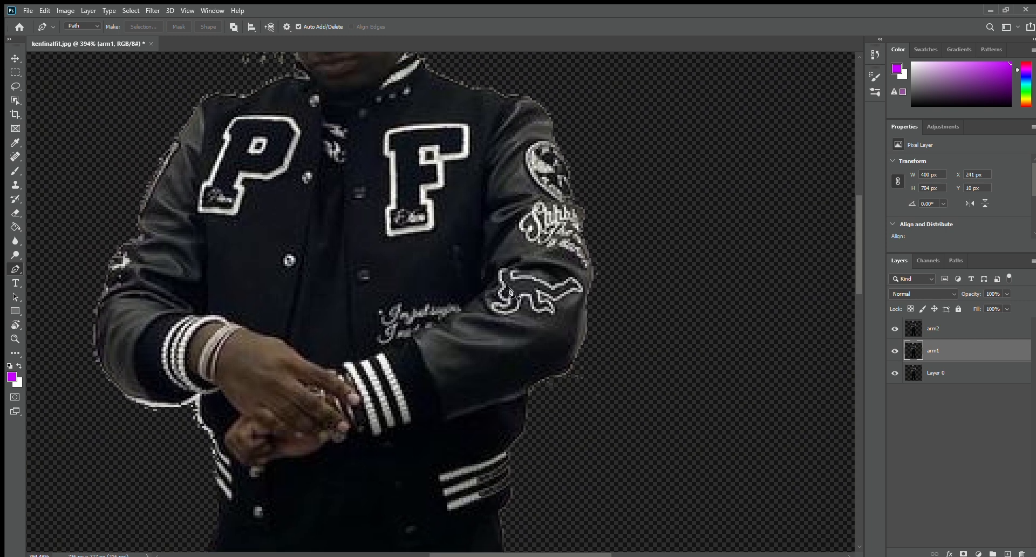
pyautogui.click(479, 282)
pyautogui.click(482, 268)
pyautogui.click(491, 262)
pyautogui.click(506, 257)
pyautogui.click(519, 258)
pyautogui.click(532, 262)
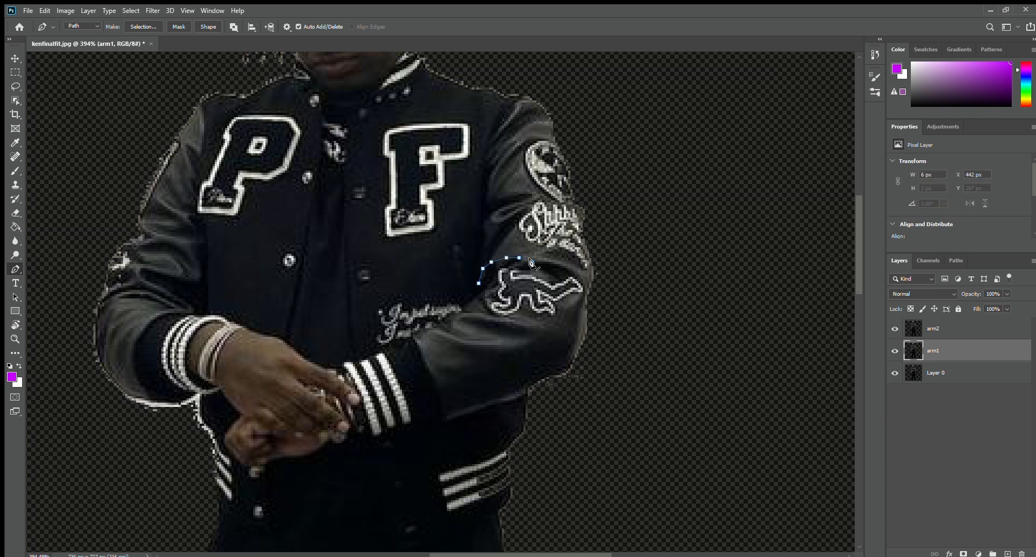
pyautogui.click(544, 263)
pyautogui.click(557, 264)
pyautogui.click(572, 268)
pyautogui.click(579, 280)
# Continue the path around the outer elbow and along the underside of the forearm to the striped cuff
pyautogui.click(583, 284)
pyautogui.click(589, 300)
pyautogui.click(589, 318)
pyautogui.click(585, 344)
pyautogui.click(576, 364)
pyautogui.click(552, 381)
pyautogui.click(521, 396)
pyautogui.click(489, 406)
pyautogui.click(442, 419)
pyautogui.click(425, 419)
pyautogui.click(369, 433)
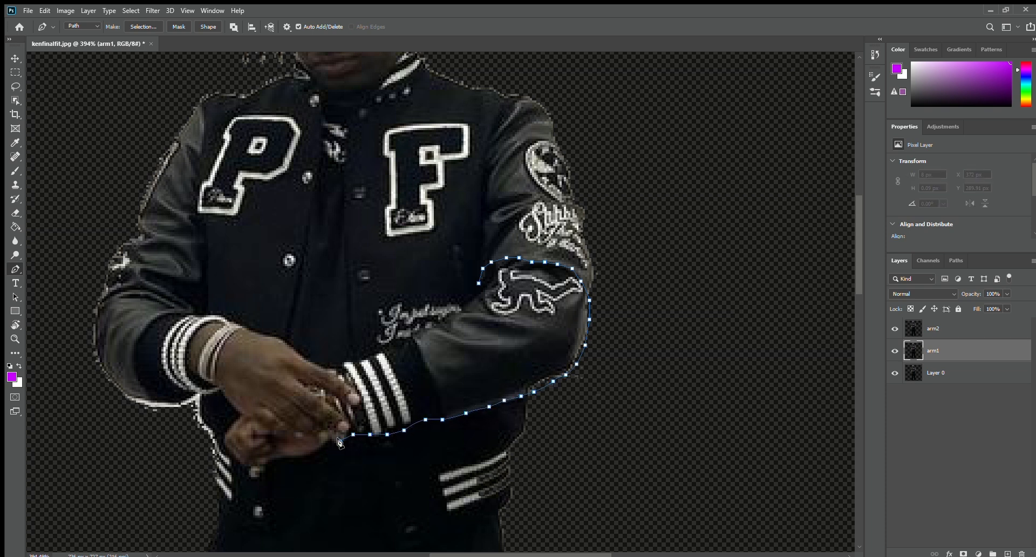
# Extend the path along the lower edge of the underlying hand and around its fist
pyautogui.click(340, 440)
pyautogui.click(306, 454)
pyautogui.click(289, 457)
pyautogui.click(255, 466)
pyautogui.click(232, 456)
pyautogui.click(225, 436)
pyautogui.click(229, 426)
pyautogui.click(243, 416)
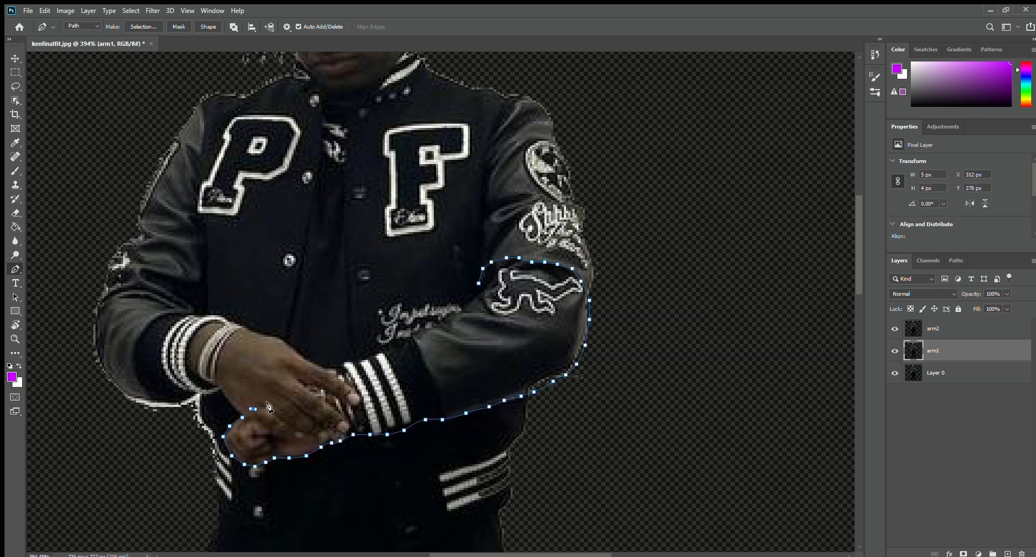
# Trace back across the hands and along the forearm's upper edge, closing the path at its starting point
pyautogui.click(255, 408)
pyautogui.click(269, 402)
pyautogui.click(283, 394)
pyautogui.click(300, 384)
pyautogui.click(334, 367)
pyautogui.click(375, 354)
pyautogui.click(382, 350)
pyautogui.click(399, 344)
pyautogui.click(414, 334)
pyautogui.click(427, 329)
pyautogui.click(447, 317)
pyautogui.click(464, 306)
pyautogui.click(472, 298)
pyautogui.click(478, 282)
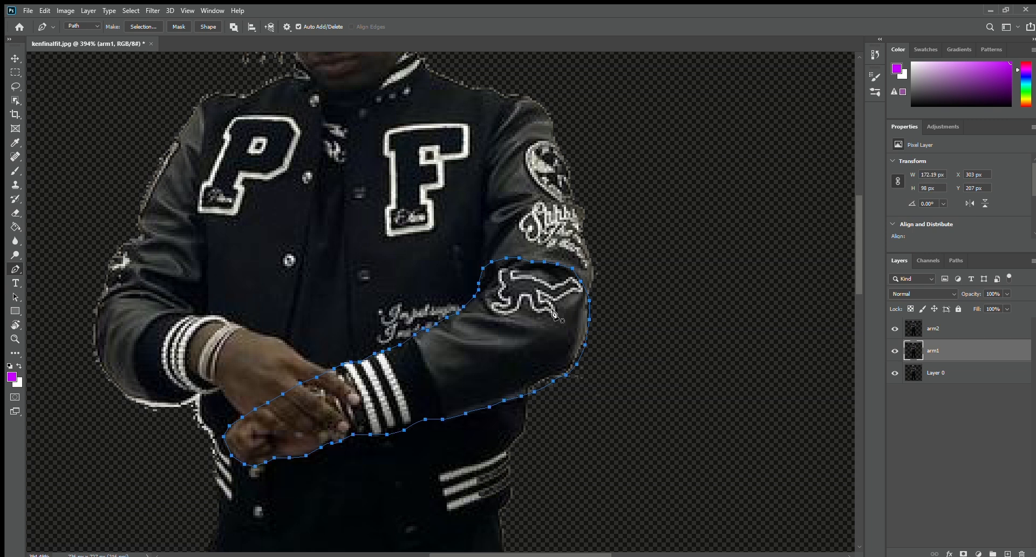
# Add a vector mask to the arm1 layer from the closed forearm path
pyautogui.moveTo(438, 316); pyautogui.dragTo(450, 302)
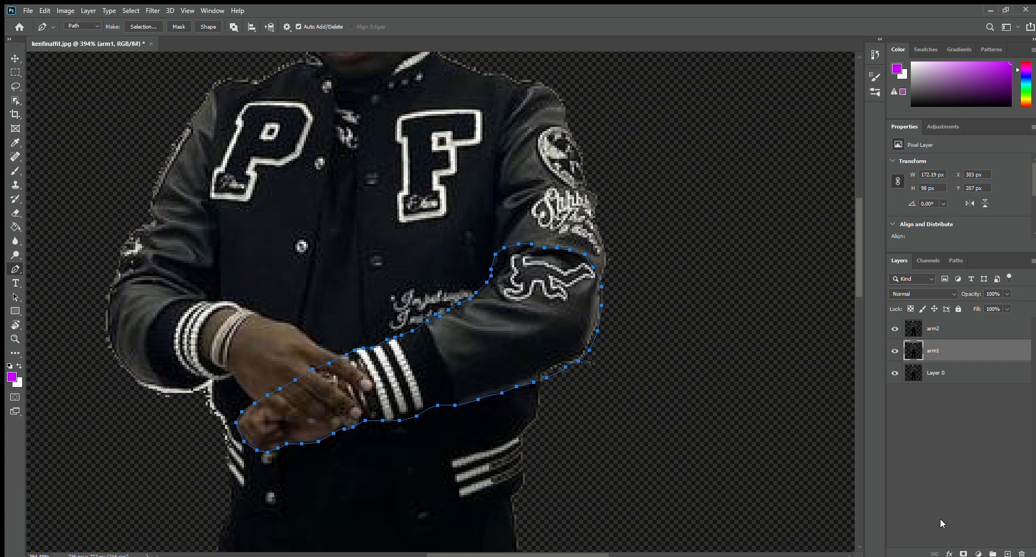
pyautogui.click(964, 553)
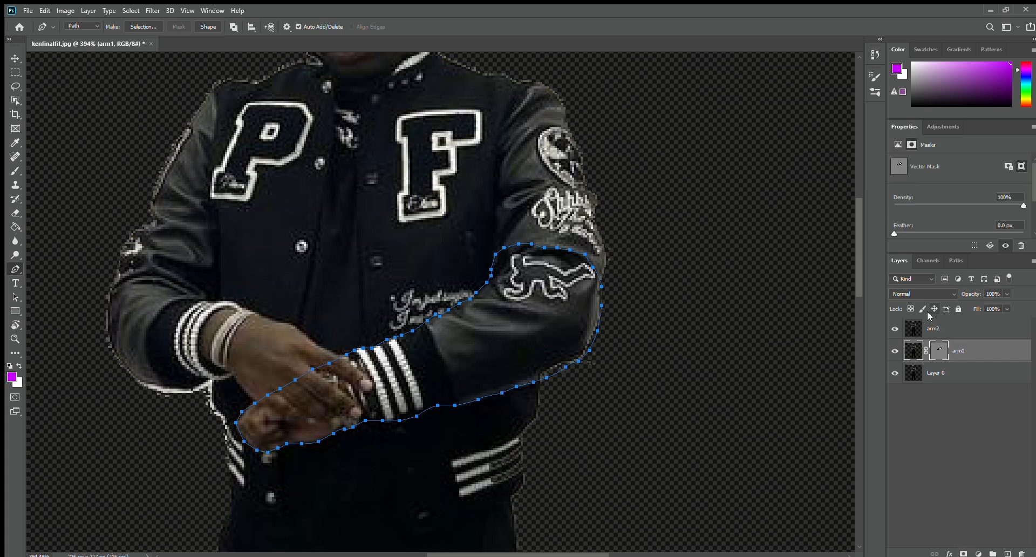
pyautogui.click(895, 372)
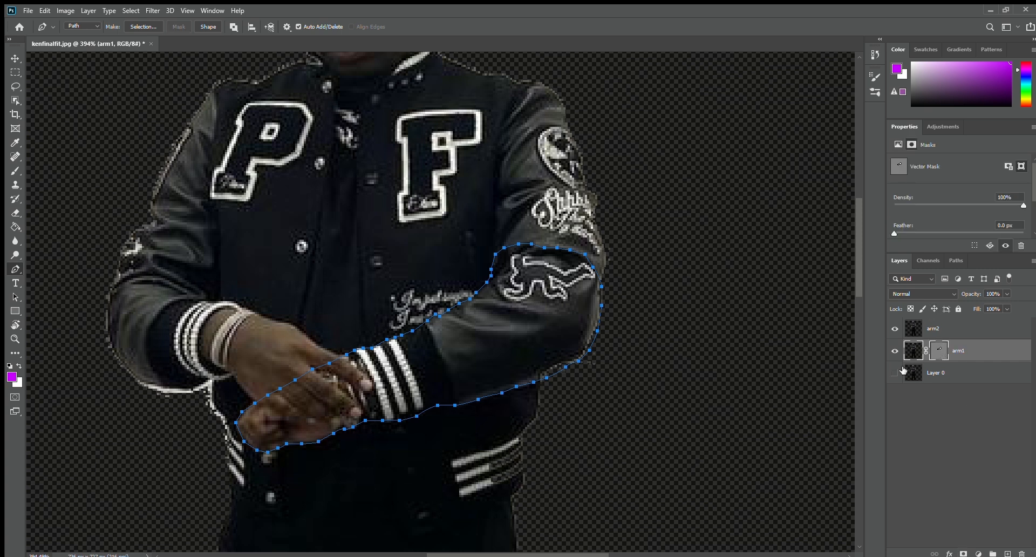
pyautogui.click(895, 328)
pyautogui.click(895, 372)
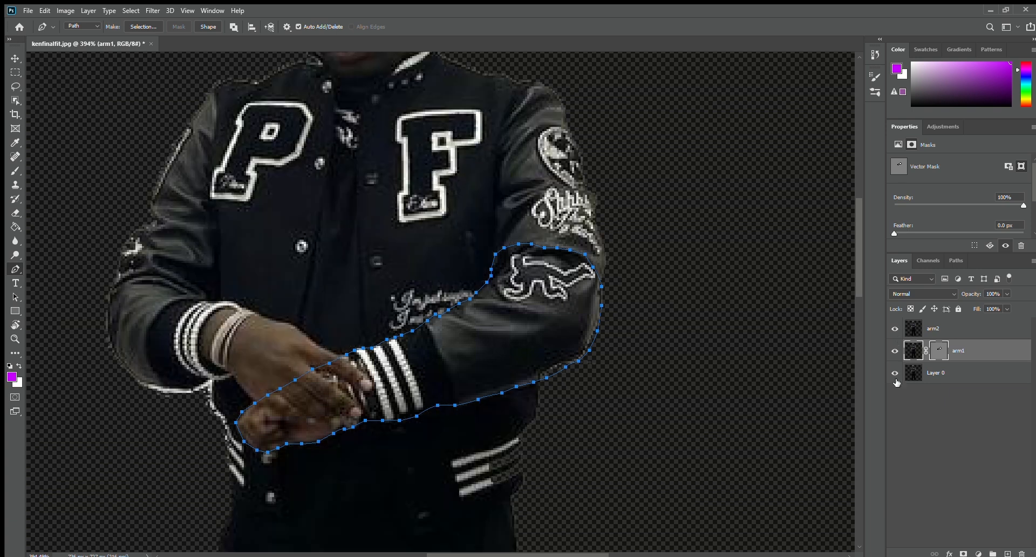
# Start a pen path on the arm2 layer along the upper edge of the striped cuff at the wrist
pyautogui.click(939, 328)
pyautogui.moveTo(295, 294); pyautogui.dragTo(377, 297)
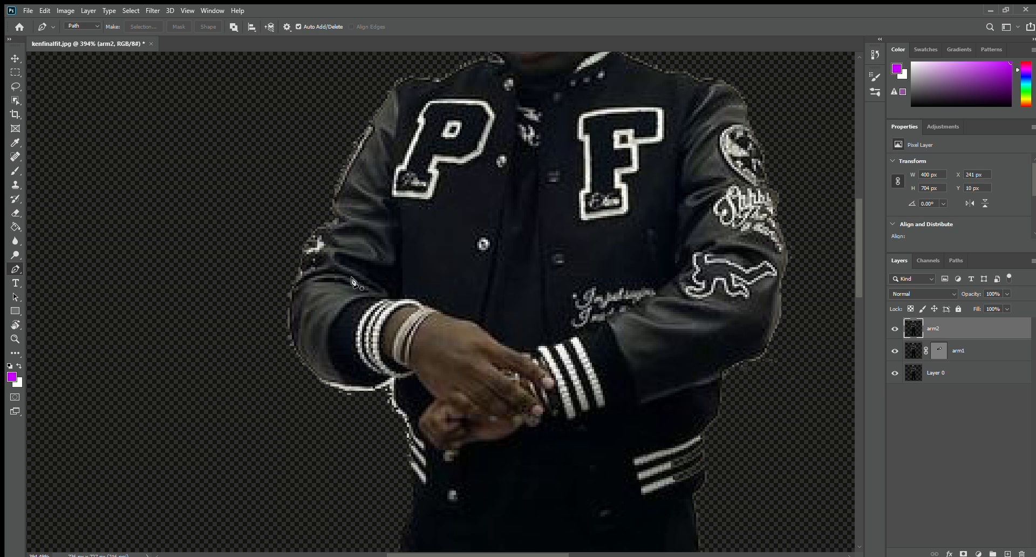
pyautogui.click(387, 297)
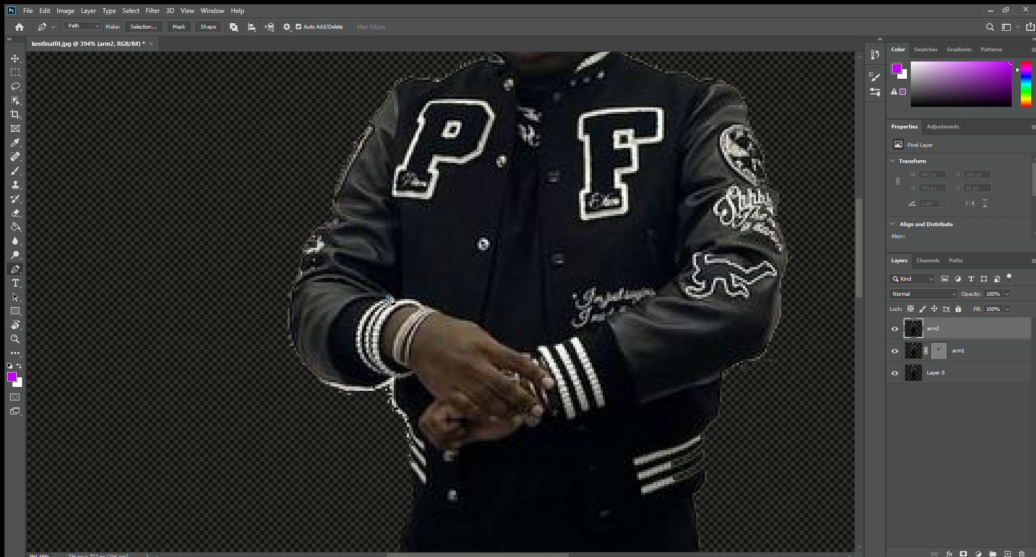
pyautogui.click(404, 299)
pyautogui.click(417, 299)
pyautogui.click(428, 305)
# Extend the path along the wrist and the back of the overlying hand towards the fingertips
pyautogui.click(443, 312)
pyautogui.click(457, 317)
pyautogui.click(468, 320)
pyautogui.click(474, 321)
pyautogui.click(484, 329)
pyautogui.click(500, 341)
pyautogui.click(515, 348)
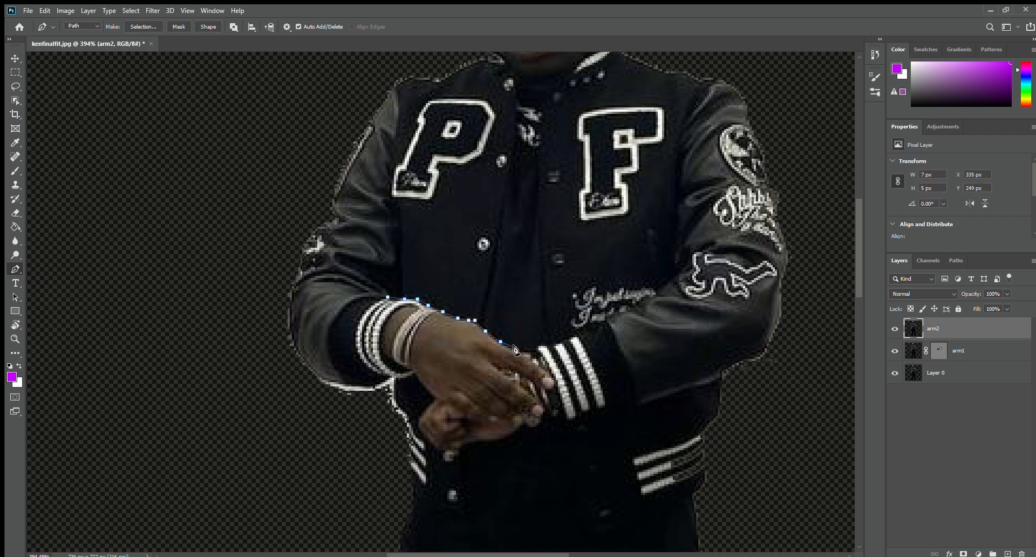
pyautogui.click(523, 352)
pyautogui.click(536, 363)
pyautogui.click(545, 371)
# Trace the path around the extended fingertip and back along that finger's underside
pyautogui.press('z')
pyautogui.click(561, 383)
pyautogui.press('p')
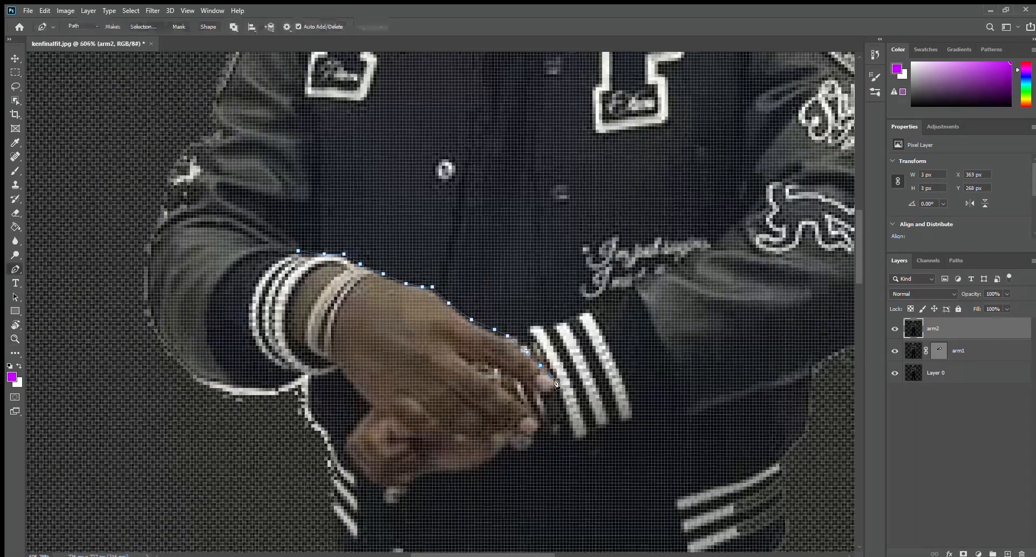
pyautogui.click(555, 381)
pyautogui.click(543, 388)
pyautogui.click(528, 380)
pyautogui.click(517, 373)
pyautogui.click(502, 367)
pyautogui.click(496, 363)
# Continue the path along the gap between the fingers and around the second fingertip
pyautogui.click(478, 369)
pyautogui.click(494, 382)
pyautogui.click(520, 404)
pyautogui.click(531, 412)
pyautogui.click(540, 424)
pyautogui.click(540, 430)
pyautogui.click(517, 431)
pyautogui.click(505, 427)
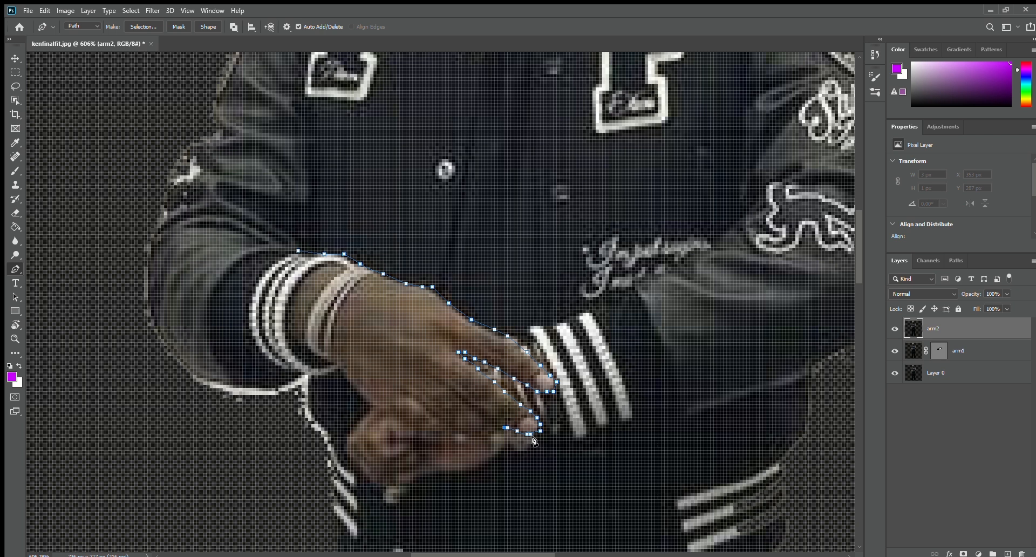
# Trace the path around the remaining lower fingertips and back along the underside of the overlying hand
pyautogui.click(501, 430)
pyautogui.click(504, 436)
pyautogui.click(501, 443)
pyautogui.click(494, 446)
pyautogui.click(484, 441)
pyautogui.click(475, 437)
pyautogui.press('z')
pyautogui.moveTo(485, 445); pyautogui.dragTo(474, 449)
pyautogui.press('p')
pyautogui.click(466, 446)
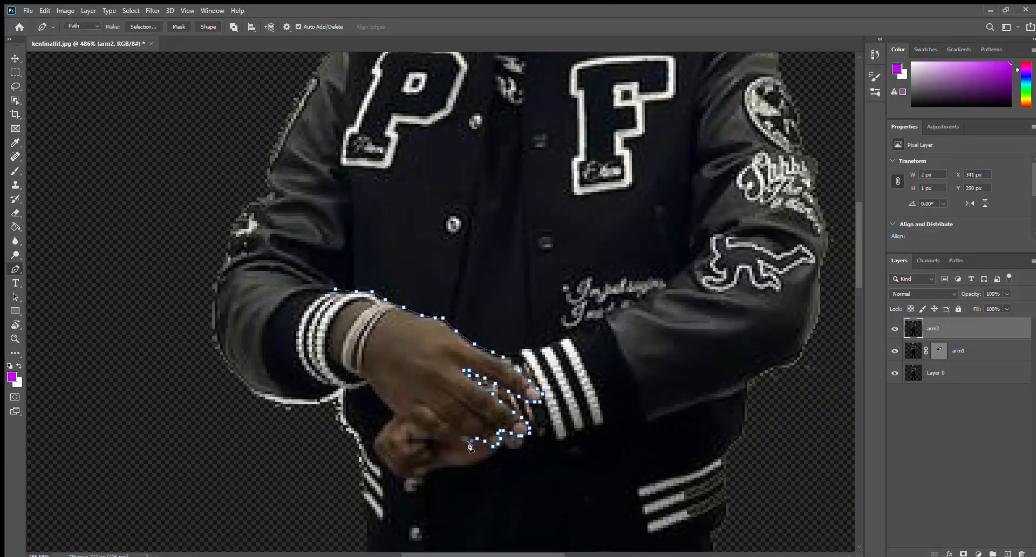
# Extend the path along the lower edge of the hand and wrist up to the striped cuff
pyautogui.click(427, 430)
pyautogui.click(417, 423)
pyautogui.click(401, 417)
pyautogui.click(388, 405)
pyautogui.click(370, 383)
# Continue the path beneath the cuff and forearm and around the outside of the elbow
pyautogui.click(335, 395)
pyautogui.click(289, 399)
pyautogui.click(241, 381)
pyautogui.click(218, 356)
pyautogui.click(212, 330)
pyautogui.click(212, 288)
# Close the path over the upper forearm sleeve and add it as a vector mask on the arm2 layer
pyautogui.click(246, 254)
pyautogui.click(301, 258)
pyautogui.click(330, 276)
pyautogui.click(336, 287)
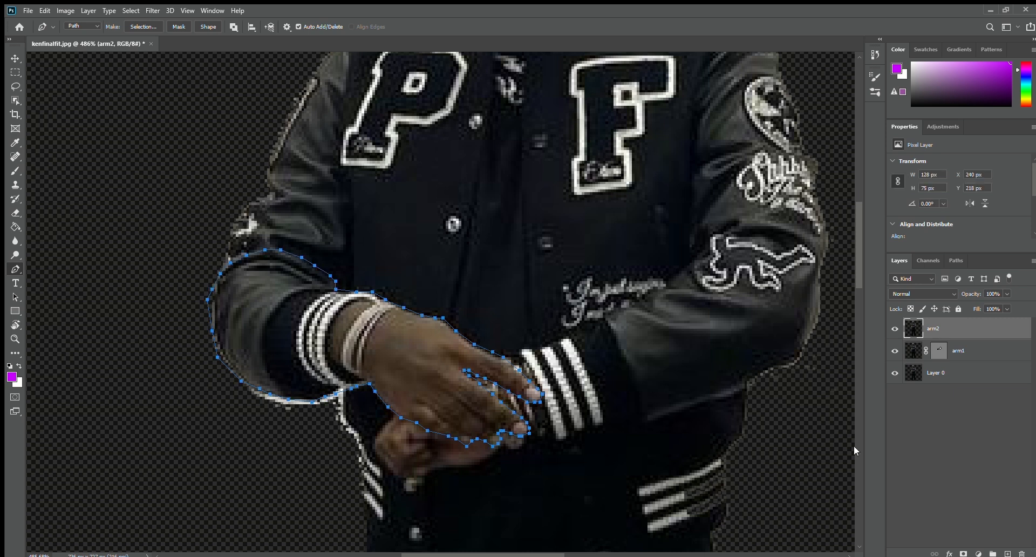
pyautogui.keyDown('ctrl'); pyautogui.click(965, 552); pyautogui.keyUp('ctrl')
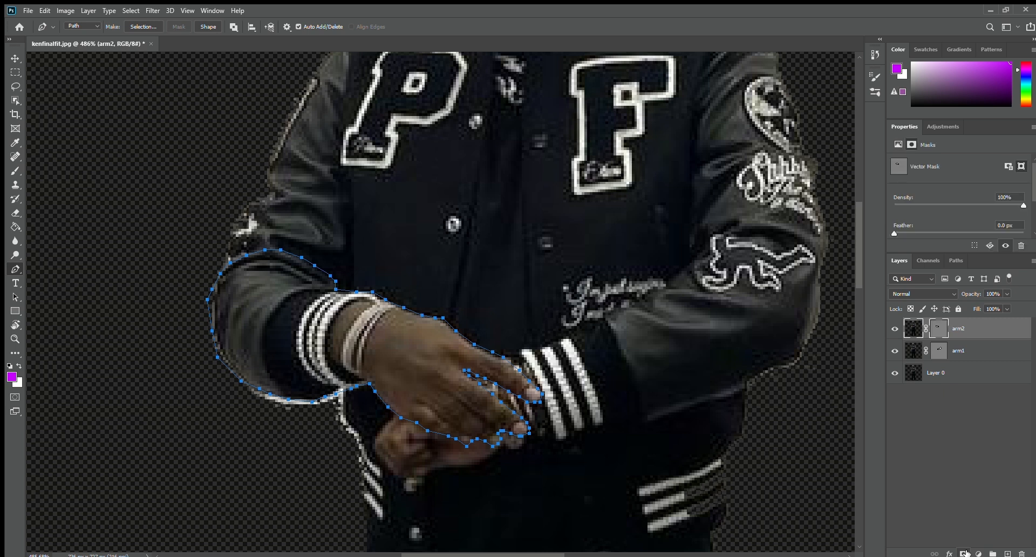
# Hide the arm1 and arm2 layers and select Layer 0
pyautogui.press('z')
pyautogui.moveTo(746, 370); pyautogui.dragTo(783, 420)
pyautogui.click(894, 328)
pyautogui.click(949, 372)
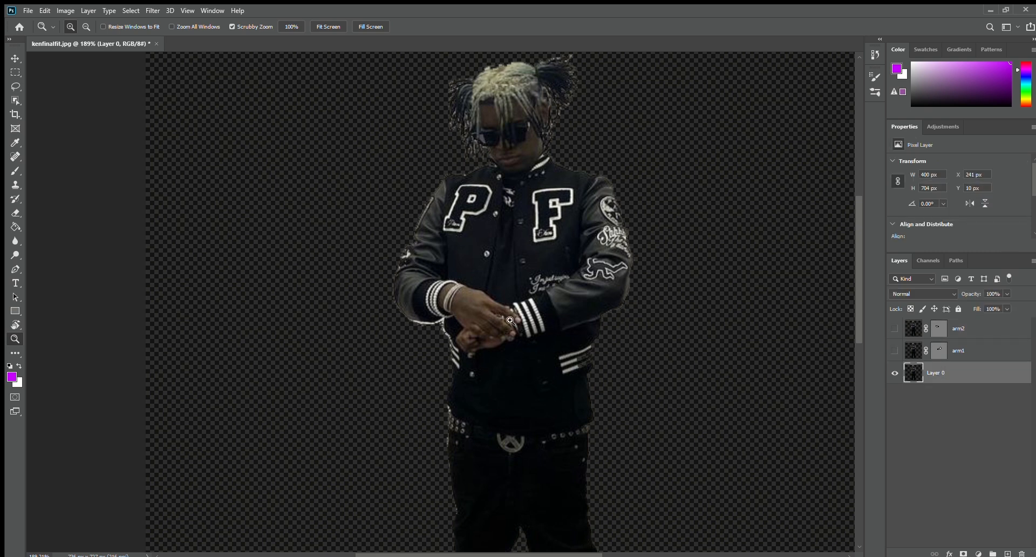
# Examine the crossed arms and hands over the jacket front on Layer 0
pyautogui.moveTo(522, 325); pyautogui.dragTo(561, 328)
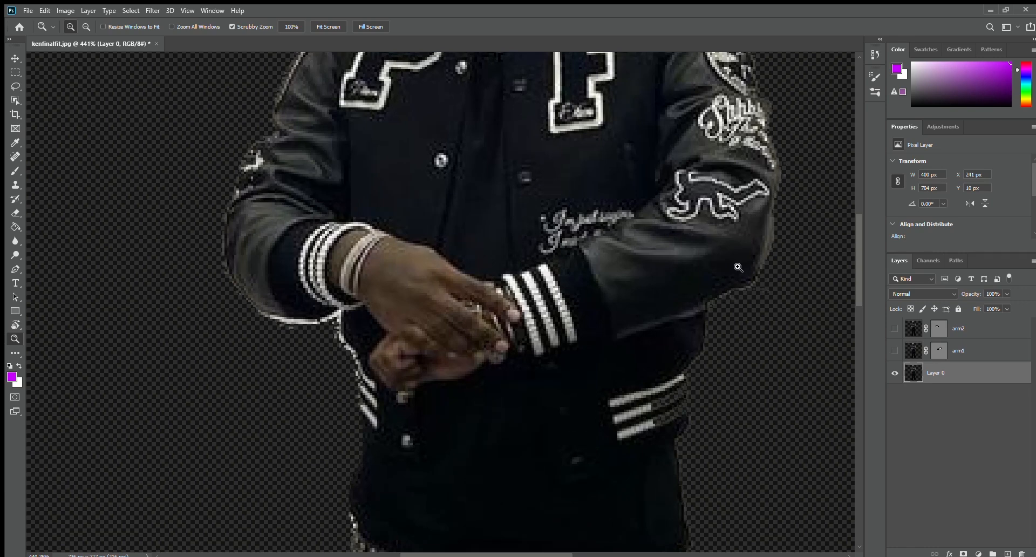
pyautogui.moveTo(685, 303); pyautogui.dragTo(638, 358)
pyautogui.moveTo(483, 335); pyautogui.dragTo(562, 321)
pyautogui.moveTo(613, 286); pyautogui.dragTo(541, 288)
pyautogui.moveTo(536, 286); pyautogui.dragTo(536, 280)
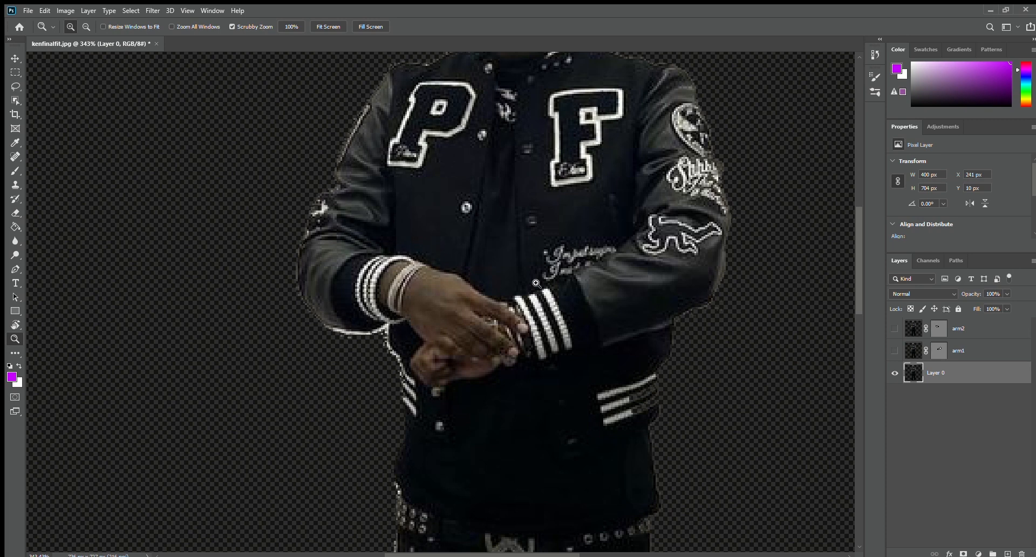
pyautogui.moveTo(540, 407)
pyautogui.mouseDown()
pyautogui.moveTo(516, 281)
pyautogui.moveTo(511, 348)
pyautogui.moveTo(547, 407)
pyautogui.mouseUp()
pyautogui.moveTo(478, 302); pyautogui.dragTo(570, 264)
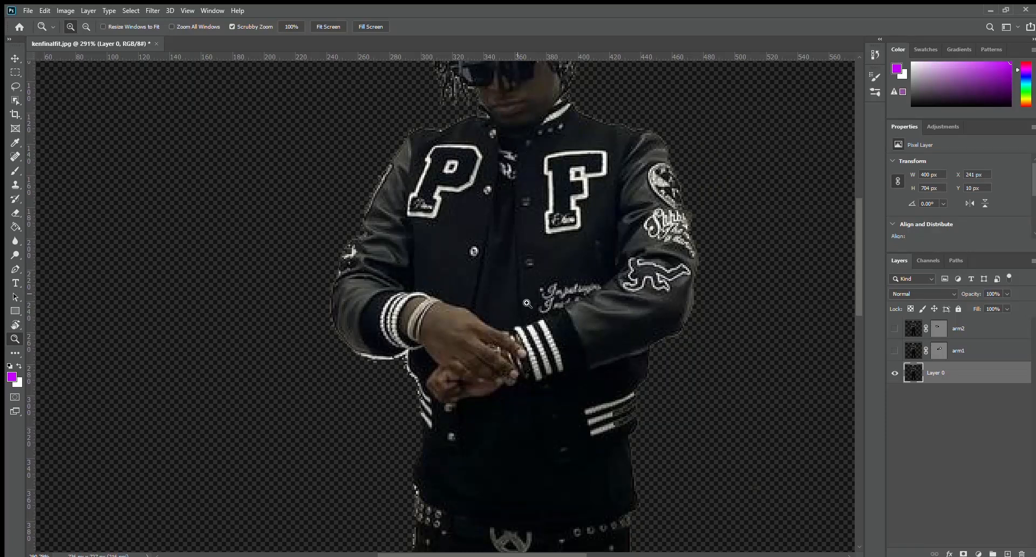
pyautogui.moveTo(526, 303)
pyautogui.mouseDown()
pyautogui.moveTo(551, 305)
pyautogui.moveTo(547, 259)
pyautogui.mouseUp()
# Duplicate Layer 0 as a layer named backup beneath it, and rename Layer 0 as color
pyautogui.press('s')
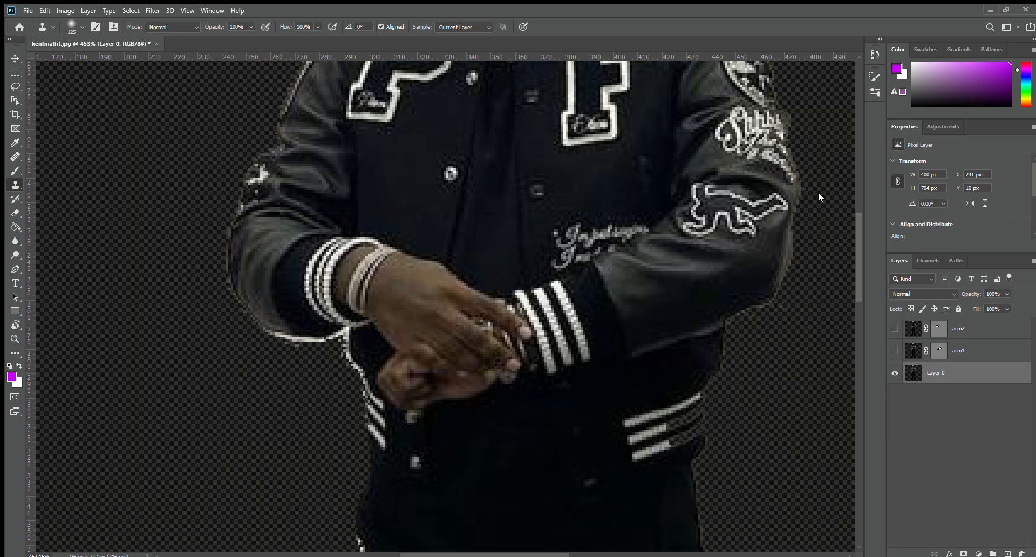
pyautogui.click(822, 164)
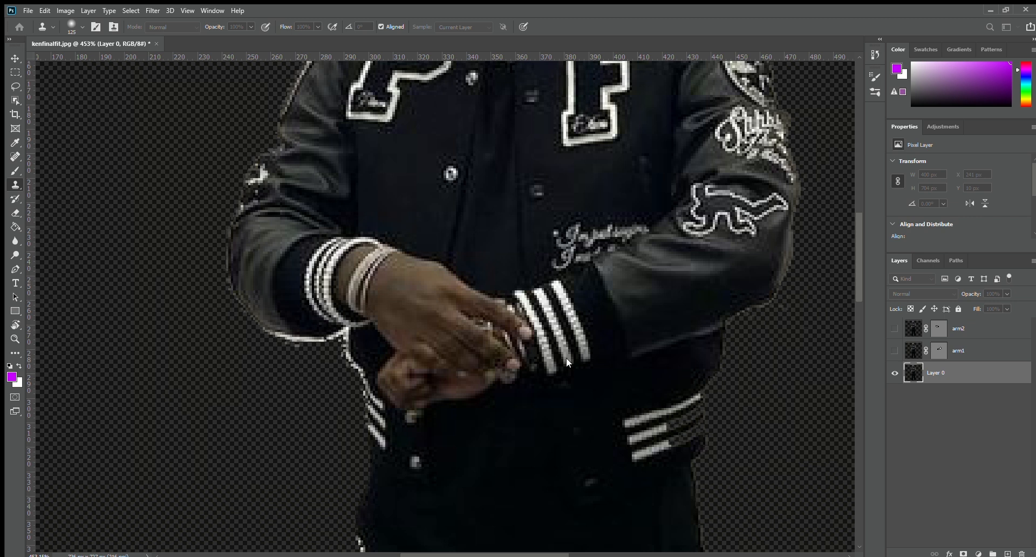
pyautogui.press('Return')
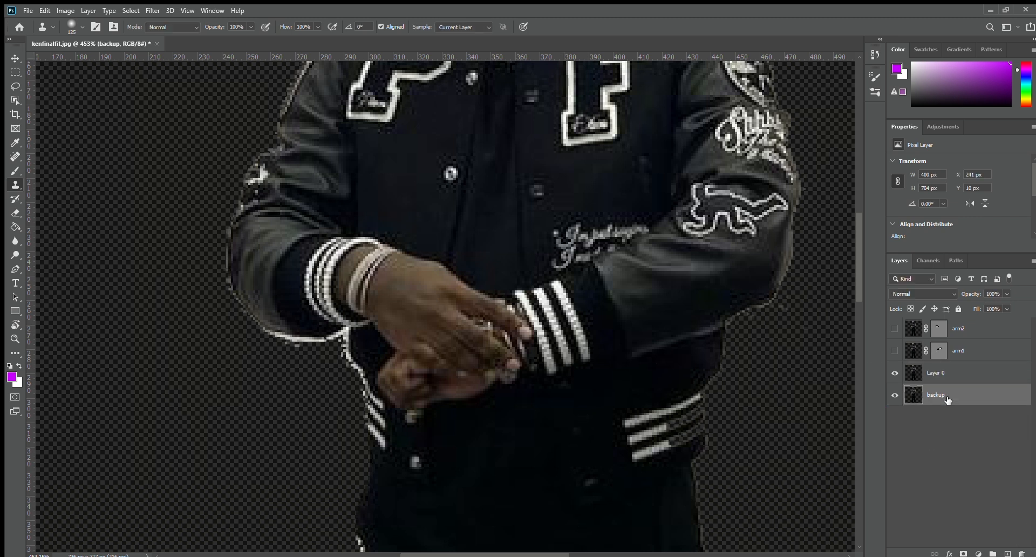
pyautogui.moveTo(947, 398); pyautogui.dragTo(939, 373)
pyautogui.doubleClick(939, 373)
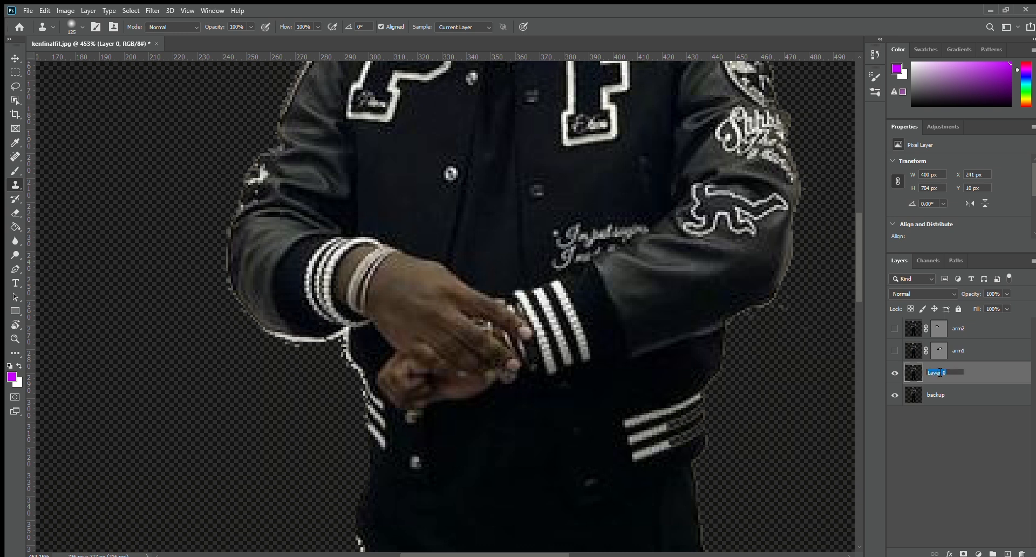
pyautogui.write('color')
pyautogui.press('Return')
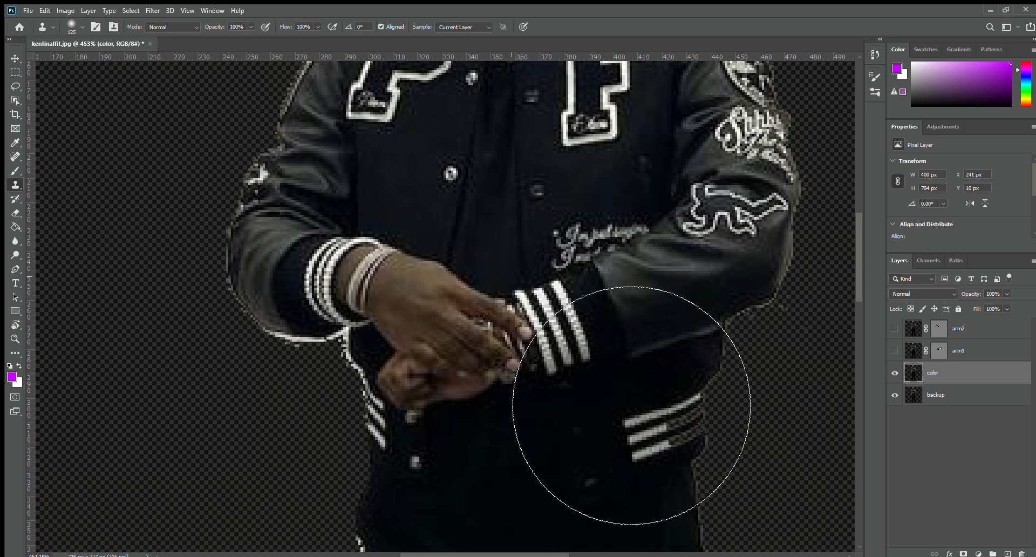
# Set the Clone Stamp brush size to 20 for retouching the color layer around the hands
pyautogui.press('p')
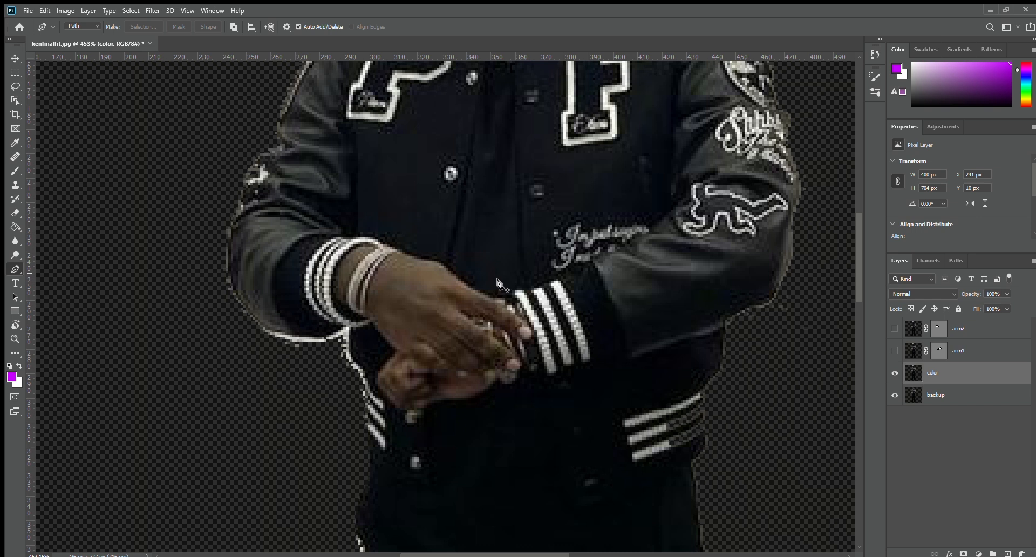
pyautogui.press('s')
pyautogui.press('[')
pyautogui.press('[')
pyautogui.press('[')
pyautogui.press('[')
pyautogui.press('[')
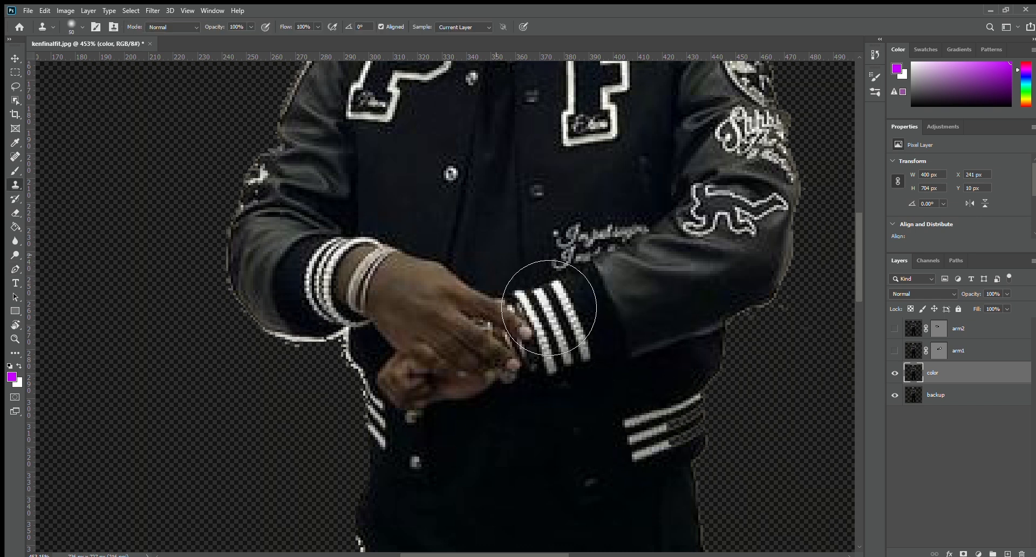
pyautogui.press('[')
pyautogui.press('[')
pyautogui.press('z')
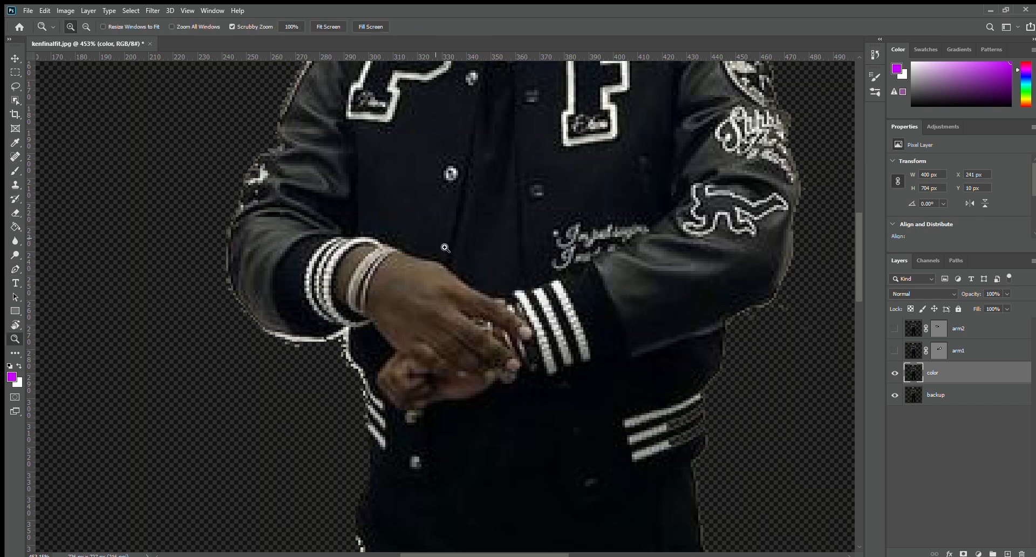
pyautogui.moveTo(445, 247); pyautogui.dragTo(467, 248)
pyautogui.press('s')
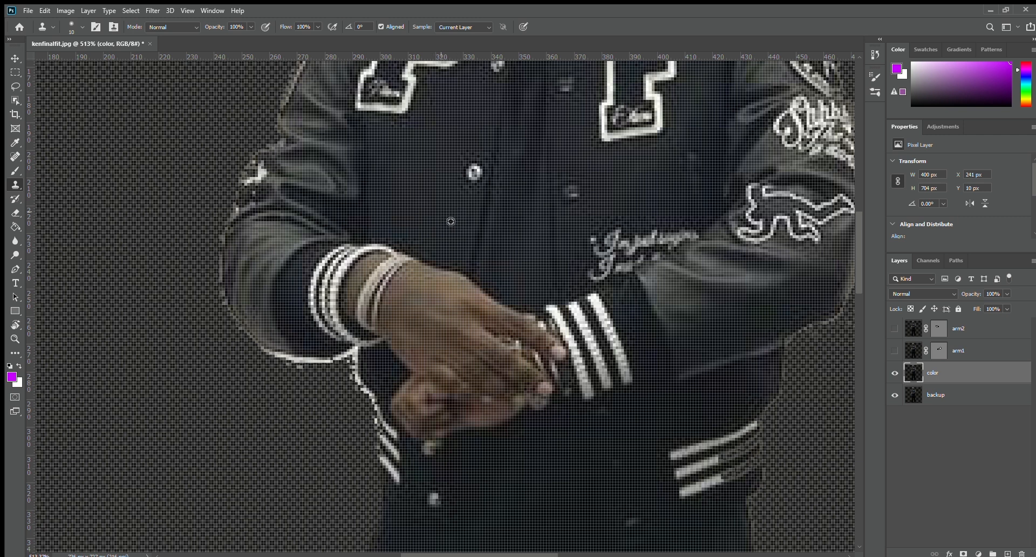
pyautogui.press('z')
pyautogui.moveTo(493, 255); pyautogui.dragTo(480, 248)
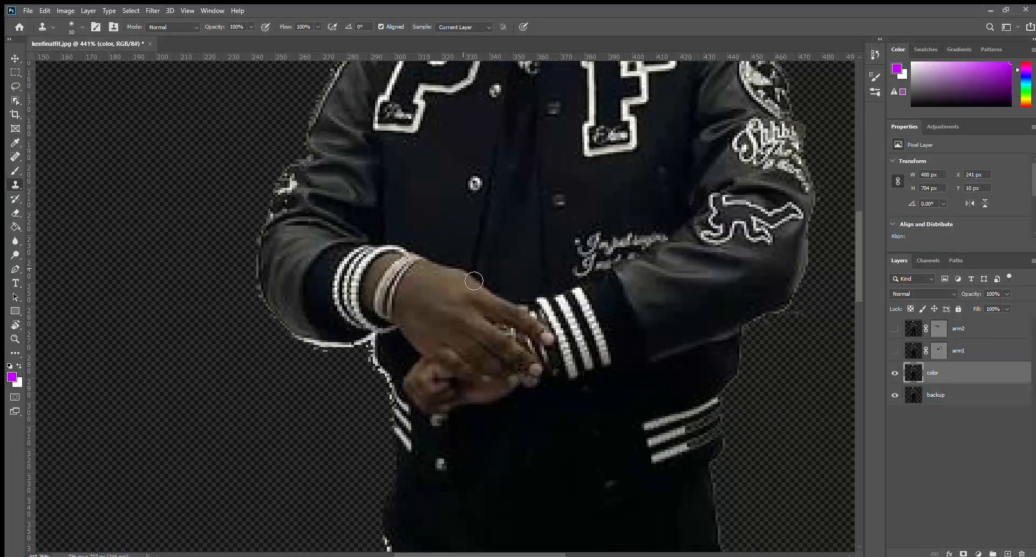
pyautogui.press('s')
pyautogui.press(']')
pyautogui.press(']')
pyautogui.press('[')
pyautogui.press(']')
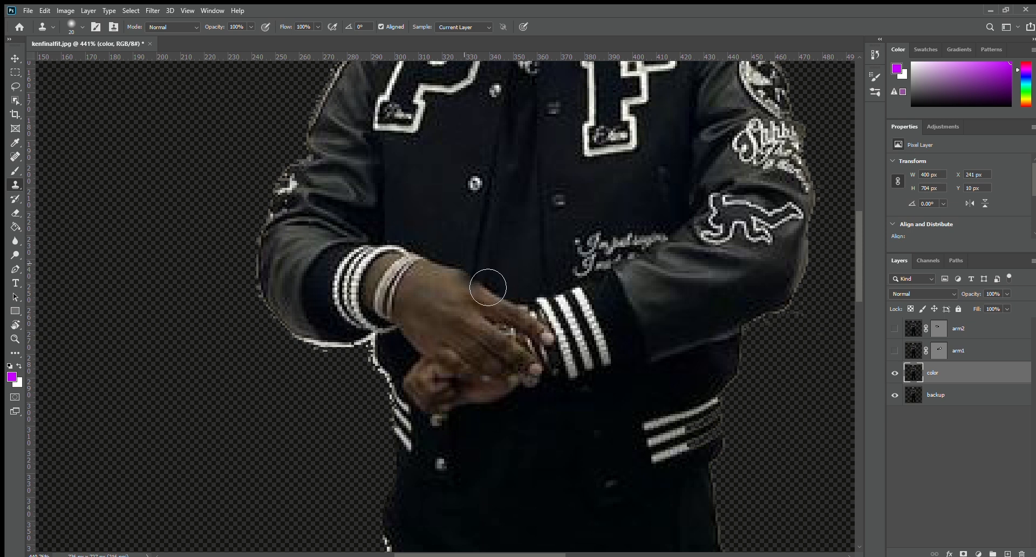
# Clone the jacket's front opening edge downward over the back of the overlying hand
pyautogui.click(471, 282)
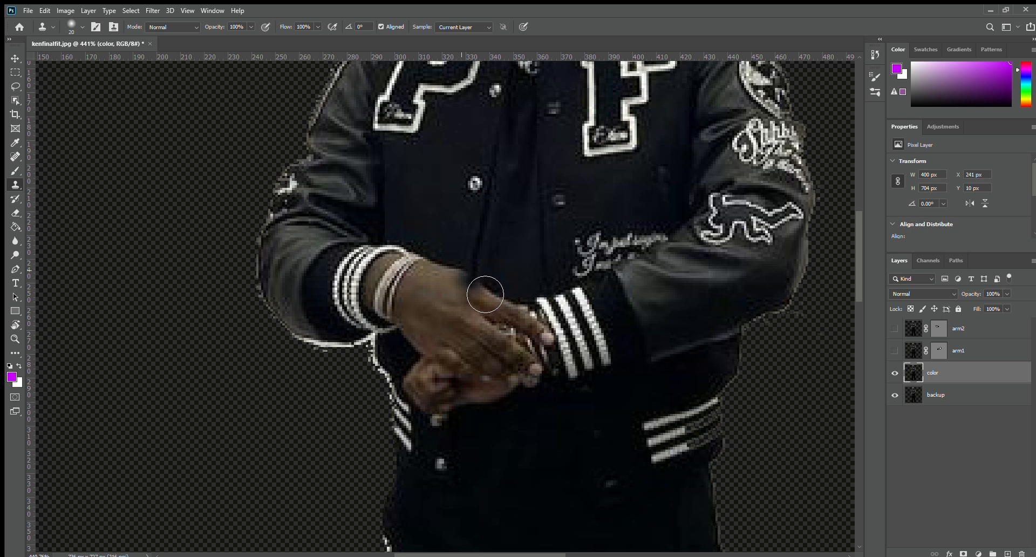
pyautogui.click(484, 290)
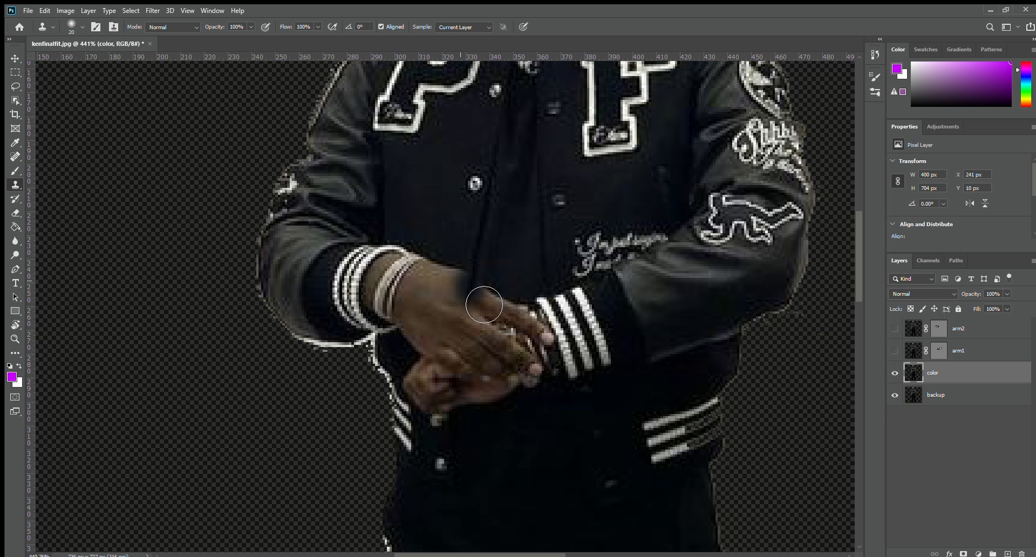
pyautogui.moveTo(484, 306); pyautogui.dragTo(479, 345)
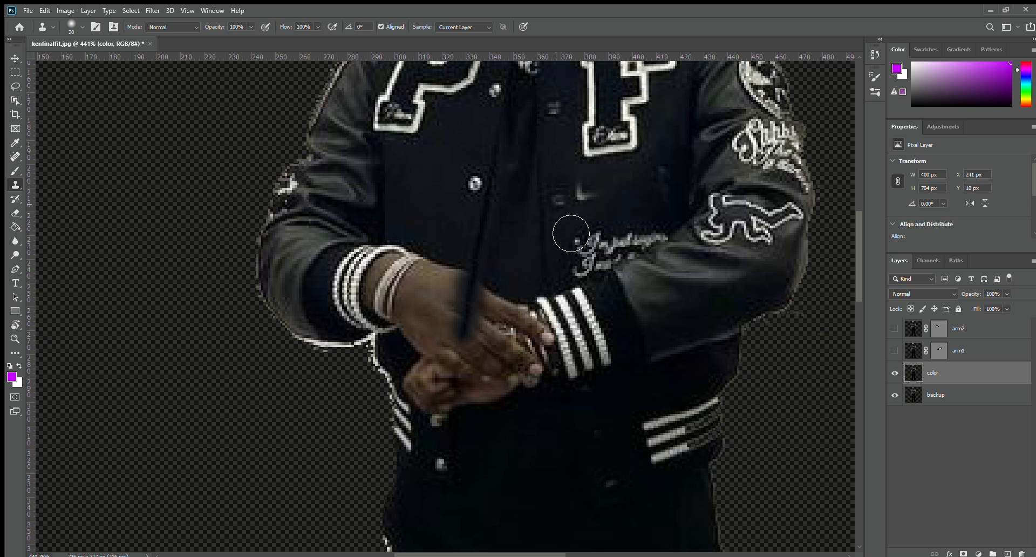
pyautogui.keyDown('alt'); pyautogui.click(486, 220); pyautogui.keyUp('alt')
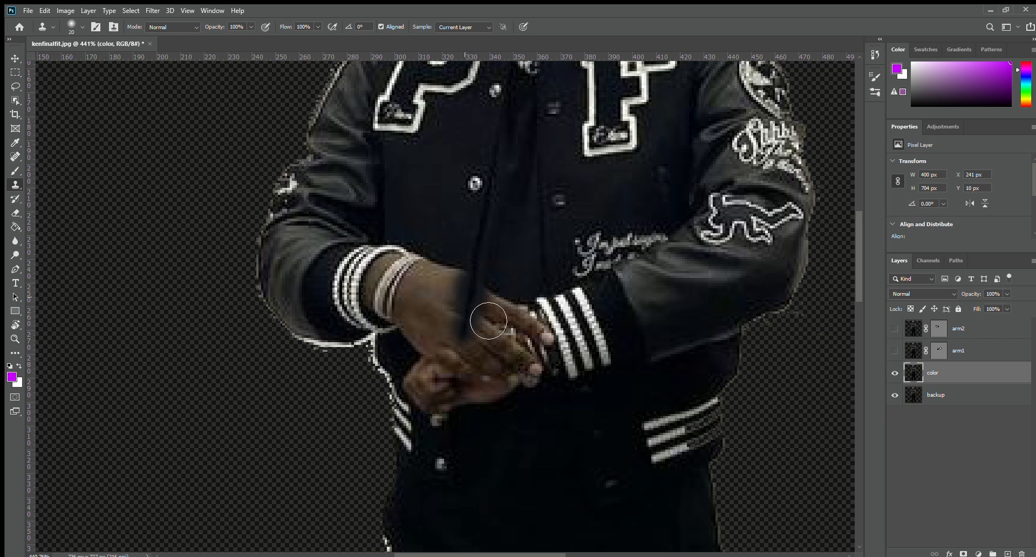
pyautogui.moveTo(485, 347)
pyautogui.mouseDown()
pyautogui.moveTo(450, 448)
pyautogui.moveTo(384, 426)
pyautogui.mouseUp()
pyautogui.hotkey('ctrl', 'z')
# Clone the jacket's opening edge down across the lower hand, and cover the upper wrist and bracelets with plain jacket fabric
pyautogui.keyDown('alt'); pyautogui.click(485, 220); pyautogui.keyUp('alt')
pyautogui.moveTo(478, 344); pyautogui.dragTo(469, 417)
pyautogui.keyDown('alt'); pyautogui.click(480, 247); pyautogui.keyUp('alt')
pyautogui.moveTo(600, 274); pyautogui.dragTo(632, 262)
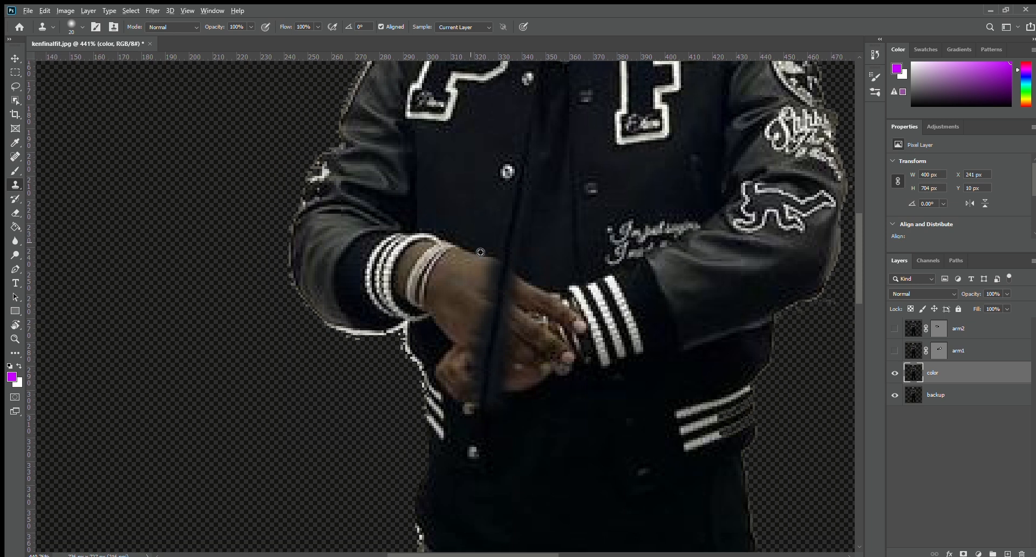
pyautogui.keyDown('alt'); pyautogui.click(453, 192); pyautogui.keyUp('alt')
pyautogui.moveTo(465, 258)
pyautogui.mouseDown()
pyautogui.moveTo(451, 271)
pyautogui.moveTo(475, 280)
pyautogui.mouseUp()
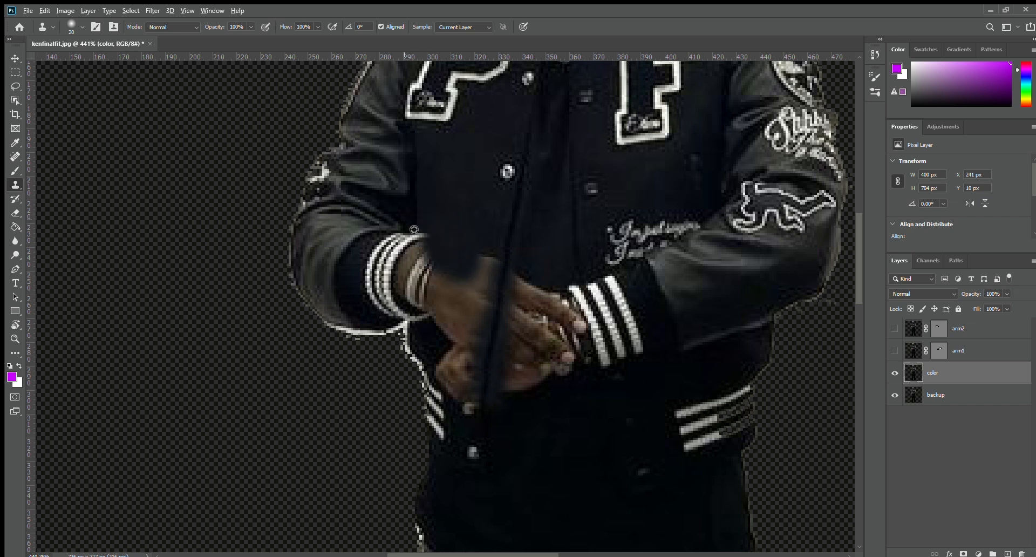
pyautogui.keyDown('alt'); pyautogui.click(426, 213); pyautogui.keyUp('alt')
pyautogui.moveTo(471, 311)
pyautogui.mouseDown()
pyautogui.moveTo(483, 291)
pyautogui.moveTo(475, 324)
pyautogui.mouseUp()
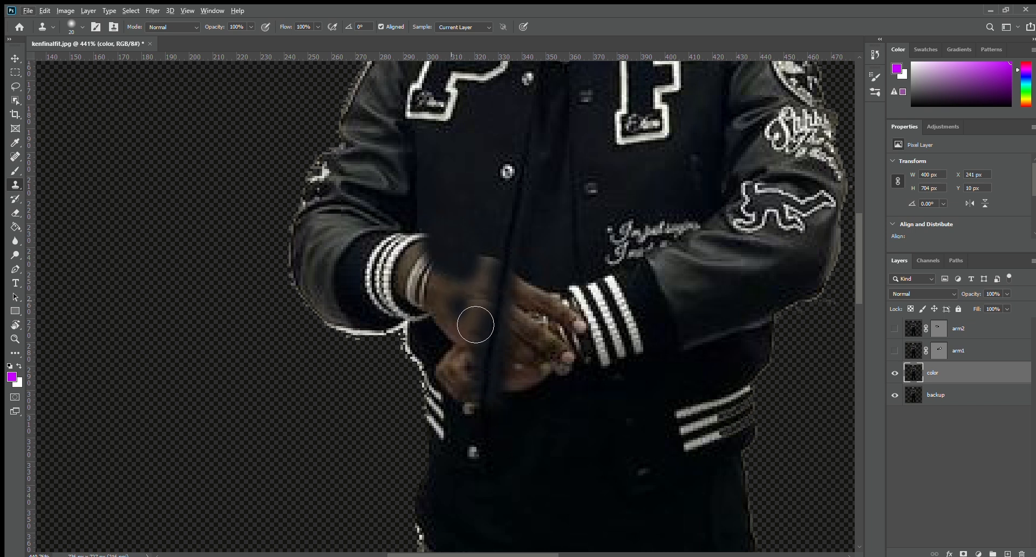
pyautogui.hotkey('ctrl', 'z')
pyautogui.hotkey('ctrl', 'z')
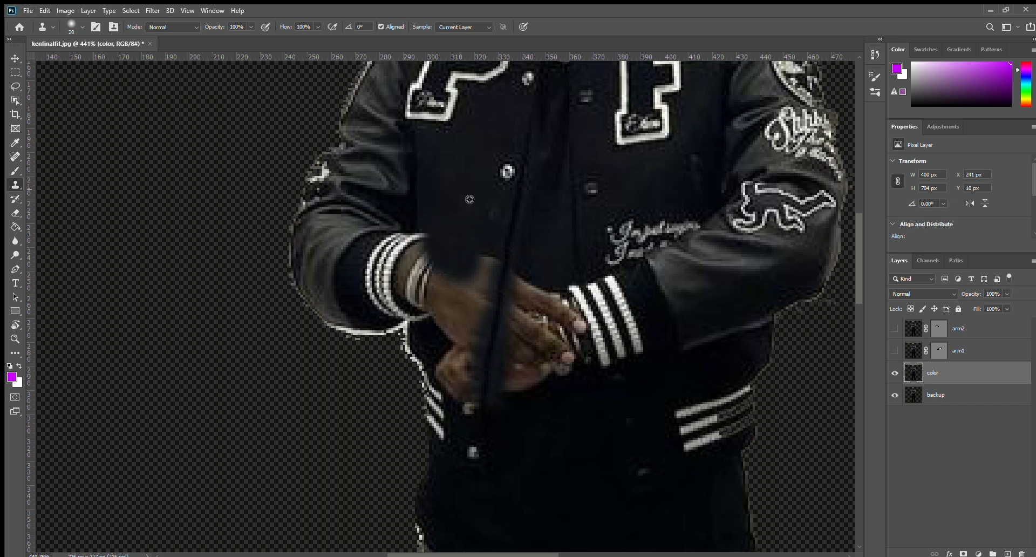
# Clone plain jacket fabric over the back of the upper hand beside the opening edge, and cover its lower contour with dark fabric
pyautogui.keyDown('alt'); pyautogui.click(467, 171); pyautogui.keyUp('alt')
pyautogui.moveTo(492, 262); pyautogui.dragTo(477, 351)
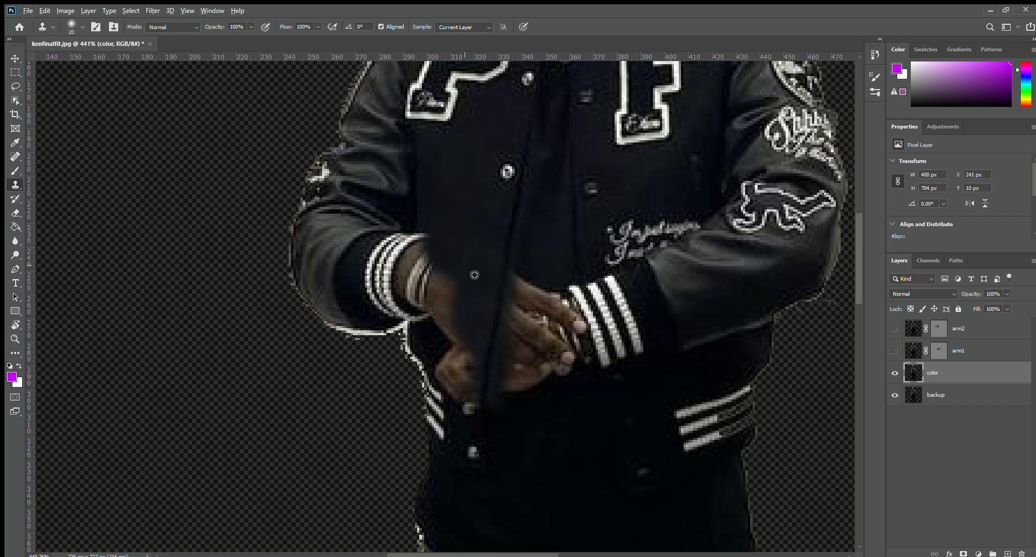
pyautogui.keyDown('alt'); pyautogui.click(439, 335); pyautogui.keyUp('alt')
pyautogui.moveTo(432, 314)
pyautogui.mouseDown()
pyautogui.moveTo(454, 326)
pyautogui.moveTo(448, 339)
pyautogui.mouseUp()
pyautogui.keyDown('alt'); pyautogui.click(427, 345); pyautogui.keyUp('alt')
pyautogui.hotkey('ctrl', 'z')
pyautogui.keyDown('alt'); pyautogui.click(437, 349); pyautogui.keyUp('alt')
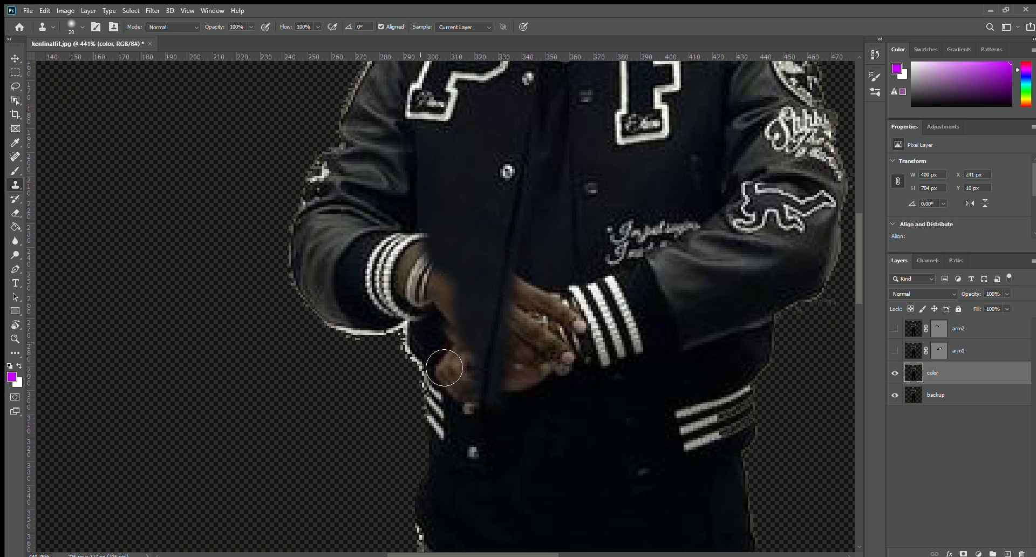
# With a smaller Clone Stamp brush, cover the bracelets and wrist edge beside the striped cuff with dark jacket fabric
pyautogui.press('[')
pyautogui.press('[')
pyautogui.keyDown('alt'); pyautogui.click(422, 345); pyautogui.keyUp('alt')
pyautogui.moveTo(428, 328); pyautogui.dragTo(428, 303)
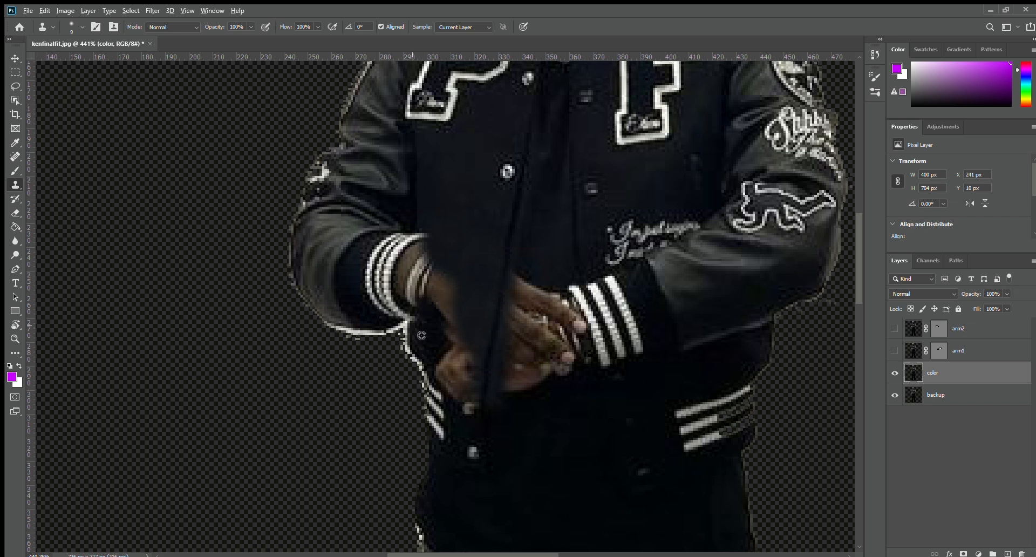
pyautogui.click(450, 333)
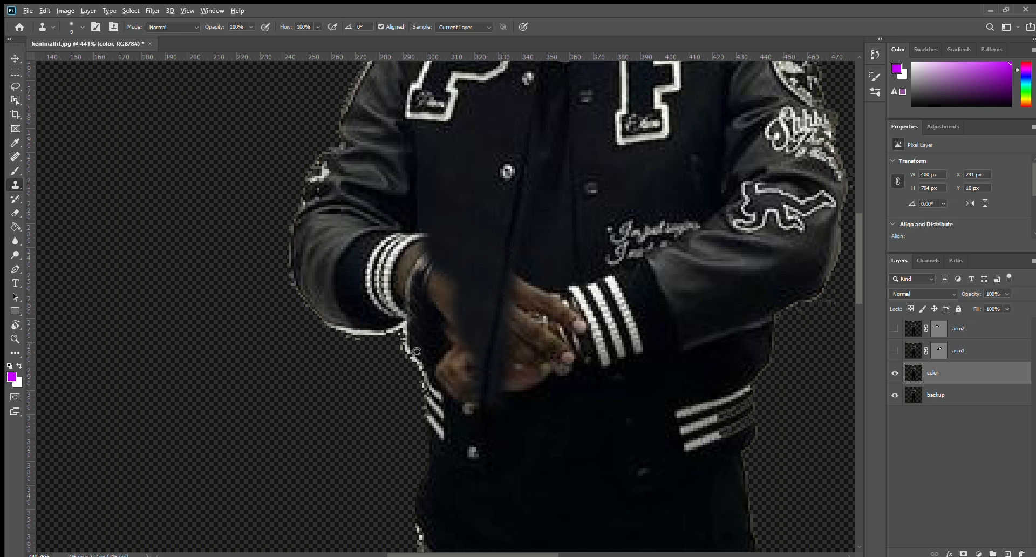
pyautogui.keyDown('alt'); pyautogui.click(418, 343); pyautogui.keyUp('alt')
pyautogui.moveTo(414, 292)
pyautogui.mouseDown()
pyautogui.moveTo(423, 255)
pyautogui.moveTo(426, 328)
pyautogui.mouseUp()
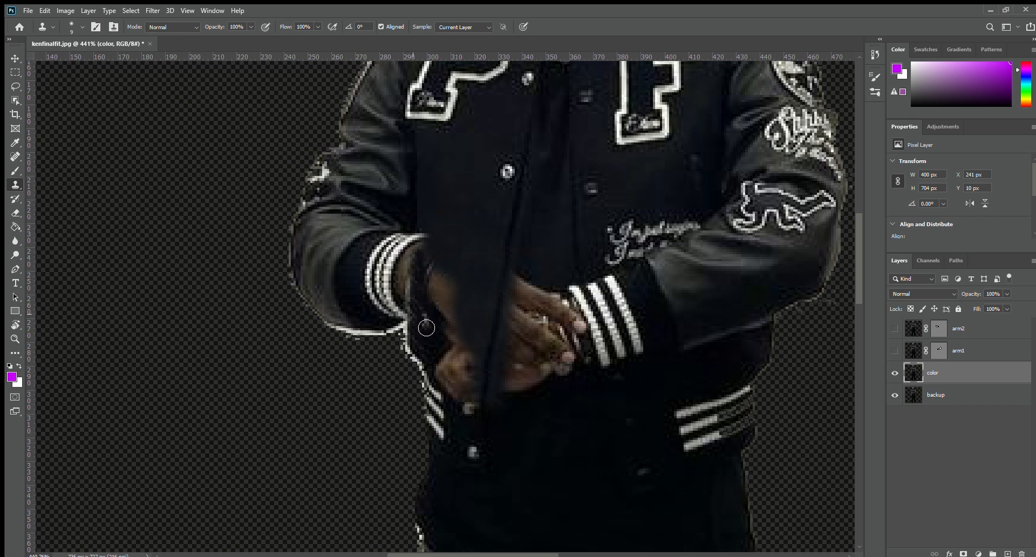
# Clone the jacket's front fabric down over the exposed wrist and the skin above the lower hand
pyautogui.moveTo(424, 229)
pyautogui.mouseDown()
pyautogui.moveTo(425, 291)
pyautogui.moveTo(439, 307)
pyautogui.mouseUp()
pyautogui.keyDown('alt'); pyautogui.click(427, 195); pyautogui.keyUp('alt')
pyautogui.keyDown('alt'); pyautogui.click(428, 218); pyautogui.keyUp('alt')
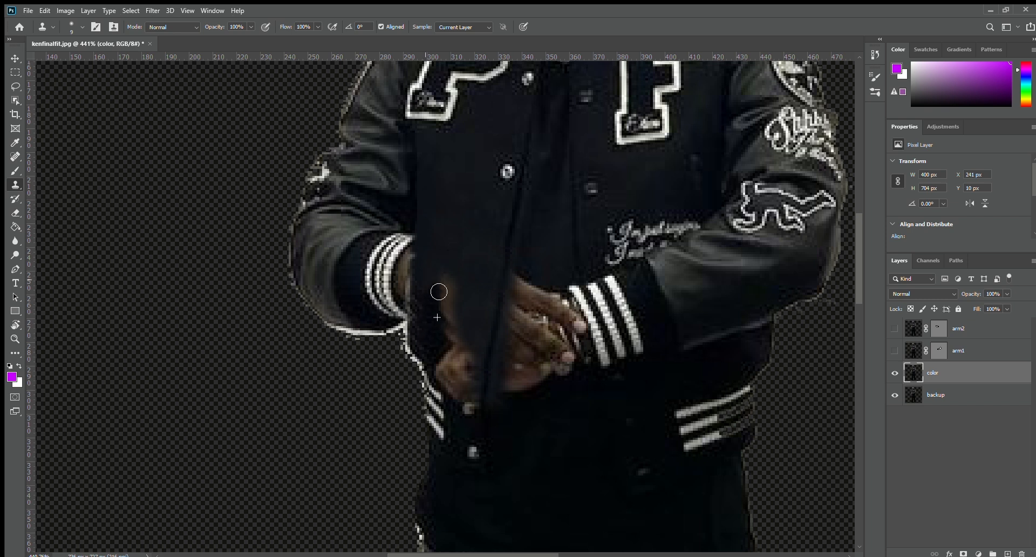
pyautogui.keyDown('alt'); pyautogui.click(433, 352); pyautogui.keyUp('alt')
pyautogui.moveTo(445, 320)
pyautogui.mouseDown()
pyautogui.moveTo(452, 281)
pyautogui.moveTo(461, 344)
pyautogui.mouseUp()
pyautogui.keyDown('alt'); pyautogui.click(462, 236); pyautogui.keyUp('alt')
pyautogui.keyDown('alt'); pyautogui.click(460, 230); pyautogui.keyUp('alt')
pyautogui.press('space')
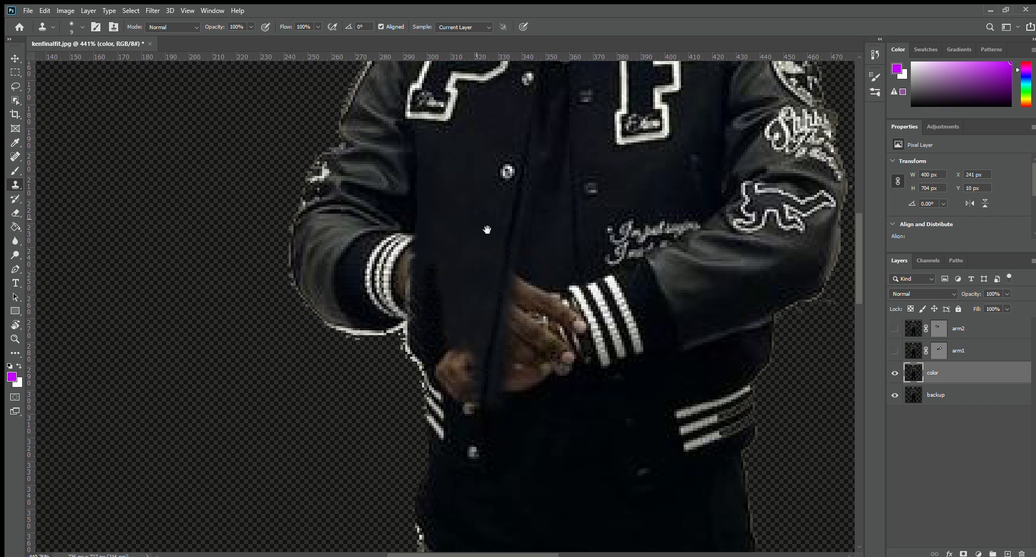
pyautogui.moveTo(513, 221)
pyautogui.mouseDown()
pyautogui.moveTo(484, 304)
pyautogui.moveTo(487, 344)
pyautogui.moveTo(489, 303)
pyautogui.mouseUp()
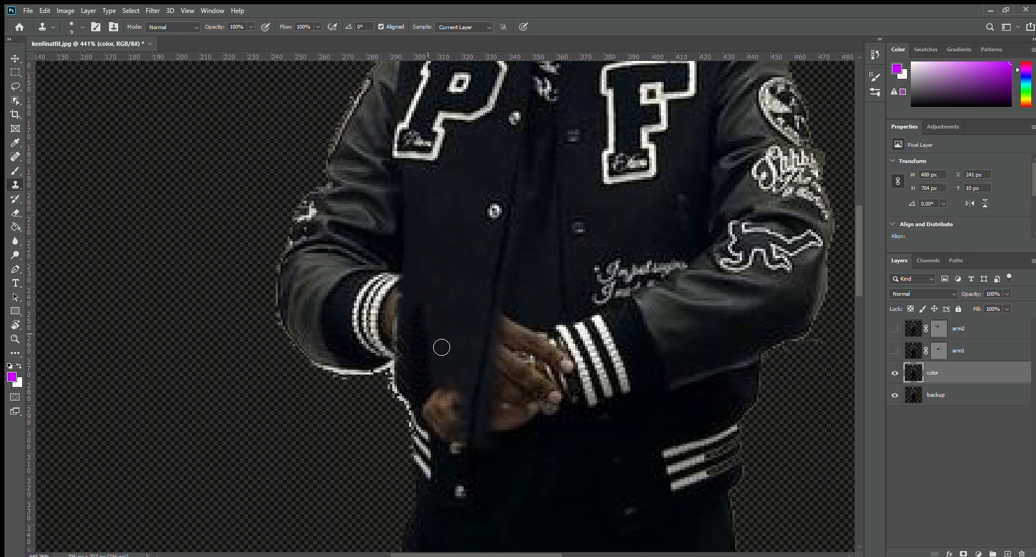
pyautogui.moveTo(479, 386); pyautogui.dragTo(473, 306)
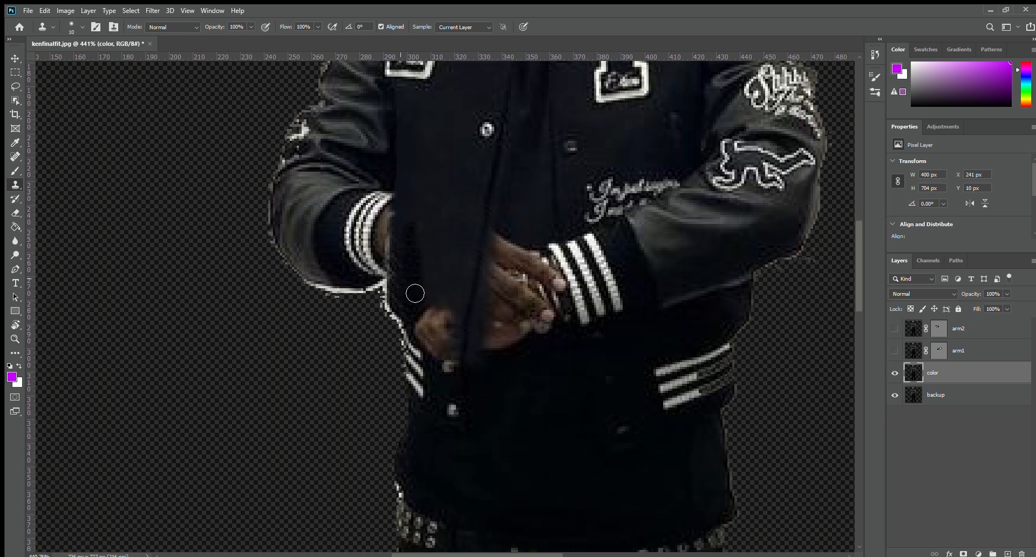
# Using a size 10 brush, clone dark fabric over the part of the lower hand outside the jacket's opening edge
pyautogui.press(']')
pyautogui.press(']')
pyautogui.press('[')
pyautogui.press('[')
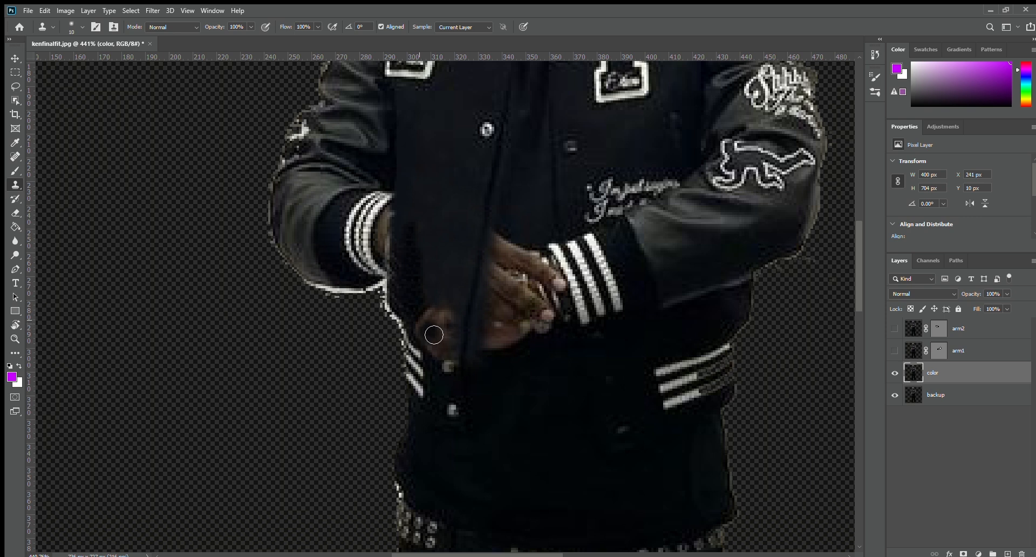
pyautogui.keyDown('alt'); pyautogui.click(412, 302); pyautogui.keyUp('alt')
pyautogui.moveTo(423, 349)
pyautogui.mouseDown()
pyautogui.moveTo(430, 340)
pyautogui.moveTo(437, 353)
pyautogui.mouseUp()
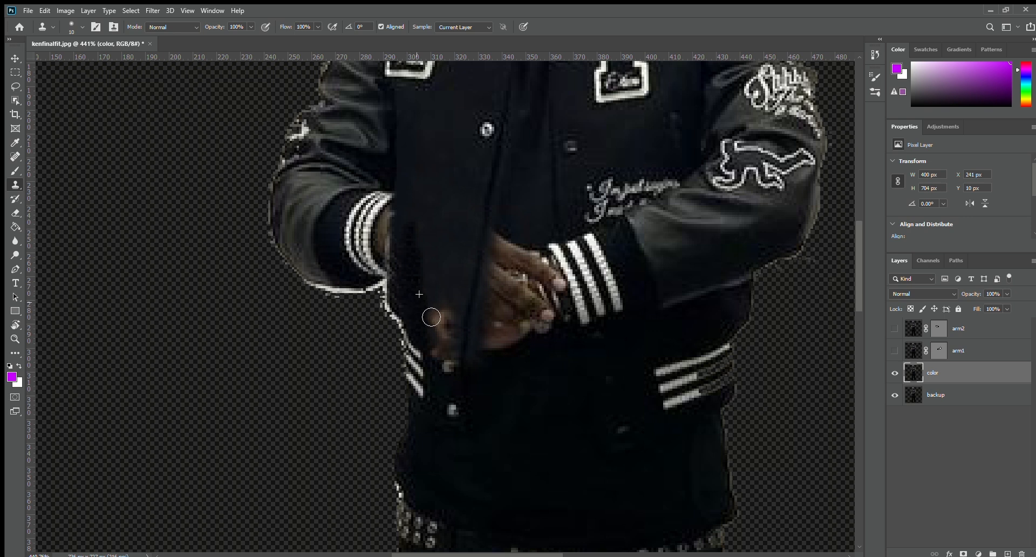
pyautogui.keyDown('alt'); pyautogui.click(408, 277); pyautogui.keyUp('alt')
pyautogui.moveTo(419, 298)
pyautogui.mouseDown()
pyautogui.moveTo(443, 325)
pyautogui.moveTo(447, 353)
pyautogui.moveTo(433, 356)
pyautogui.mouseUp()
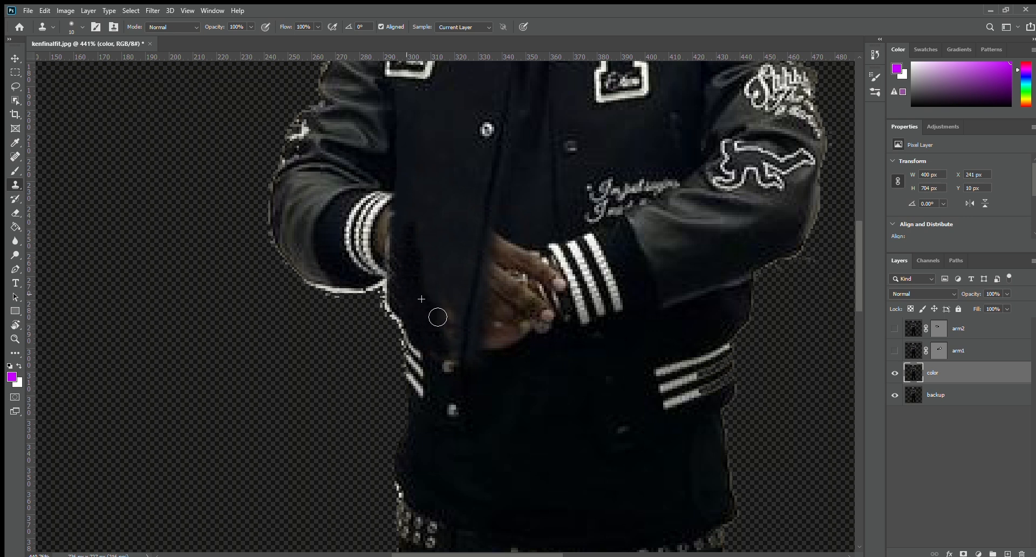
pyautogui.moveTo(438, 317)
pyautogui.mouseDown()
pyautogui.moveTo(450, 332)
pyautogui.moveTo(450, 307)
pyautogui.mouseUp()
pyautogui.keyDown('alt'); pyautogui.click(427, 314); pyautogui.keyUp('alt')
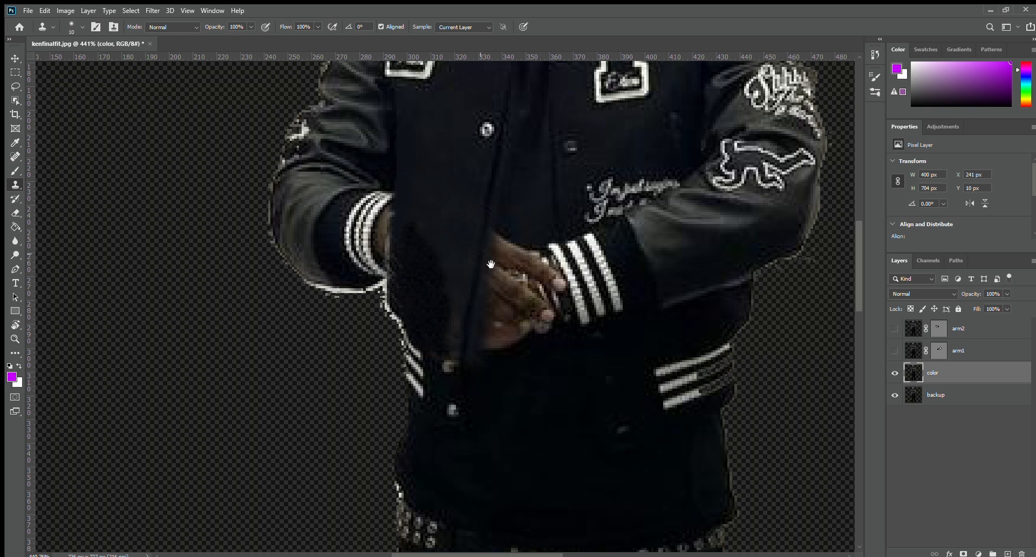
# Retouch the jacket's opening edge below the hands, including the area around the dull button above the hem
pyautogui.moveTo(490, 264)
pyautogui.mouseDown()
pyautogui.moveTo(478, 322)
pyautogui.moveTo(459, 330)
pyautogui.mouseUp()
pyautogui.keyDown('alt'); pyautogui.click(454, 275); pyautogui.keyUp('alt')
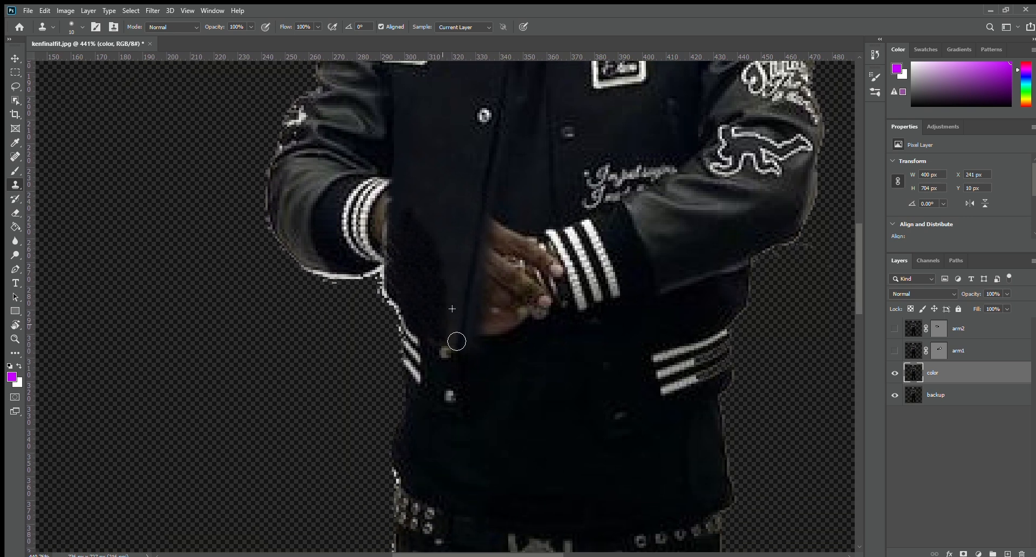
pyautogui.moveTo(526, 226)
pyautogui.mouseDown()
pyautogui.moveTo(515, 358)
pyautogui.moveTo(521, 278)
pyautogui.mouseUp()
pyautogui.moveTo(442, 349); pyautogui.dragTo(439, 284)
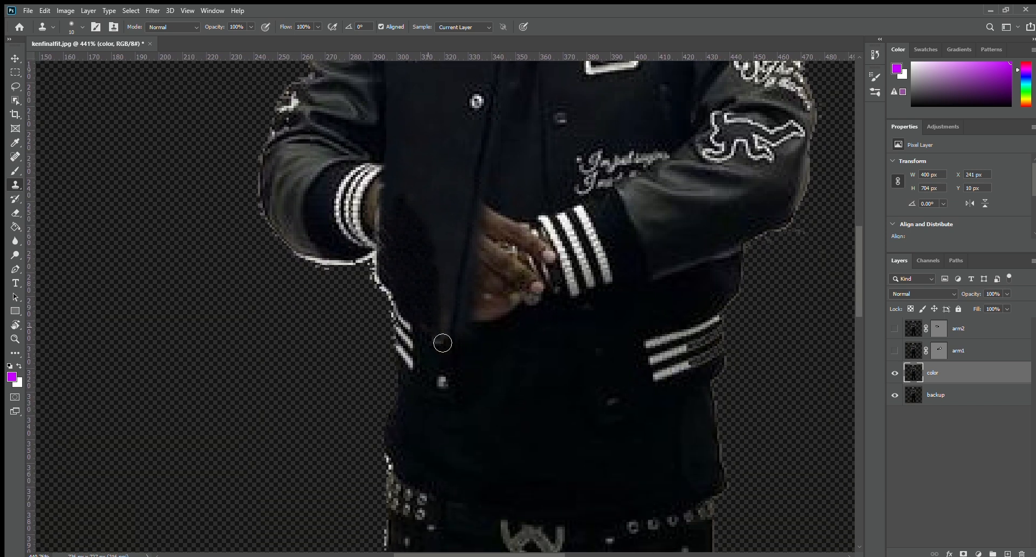
pyautogui.moveTo(426, 377); pyautogui.dragTo(397, 366)
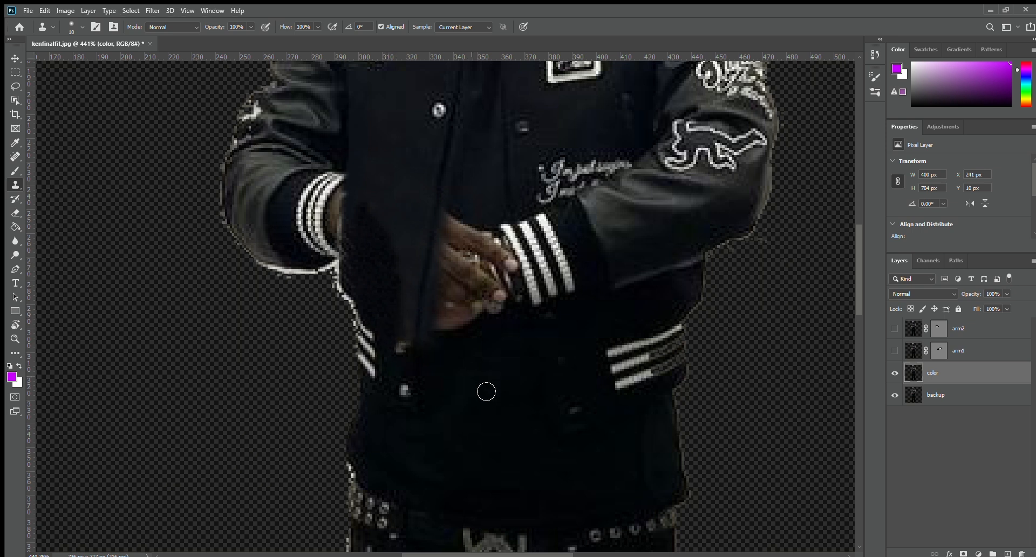
pyautogui.moveTo(484, 386); pyautogui.dragTo(482, 379)
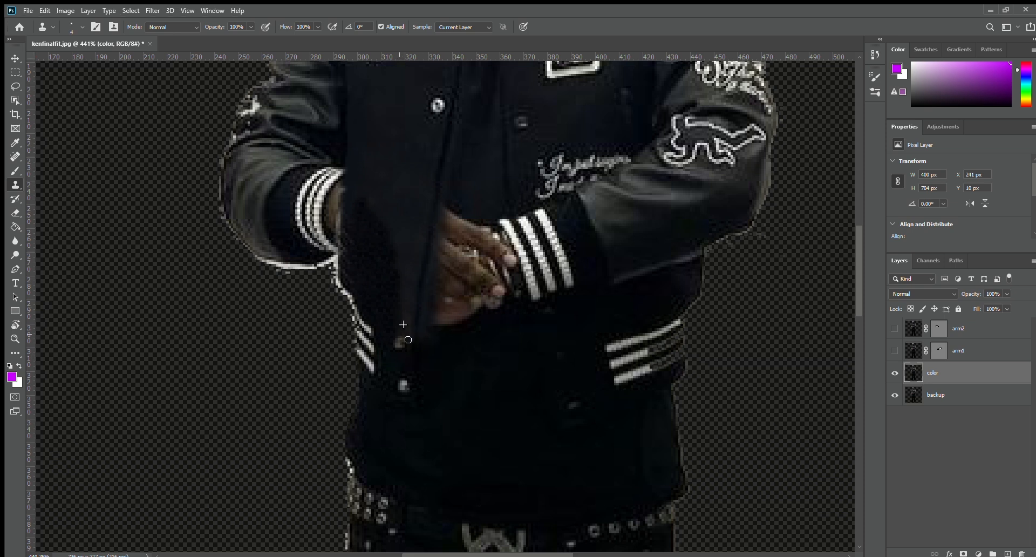
pyautogui.moveTo(450, 306); pyautogui.dragTo(430, 355)
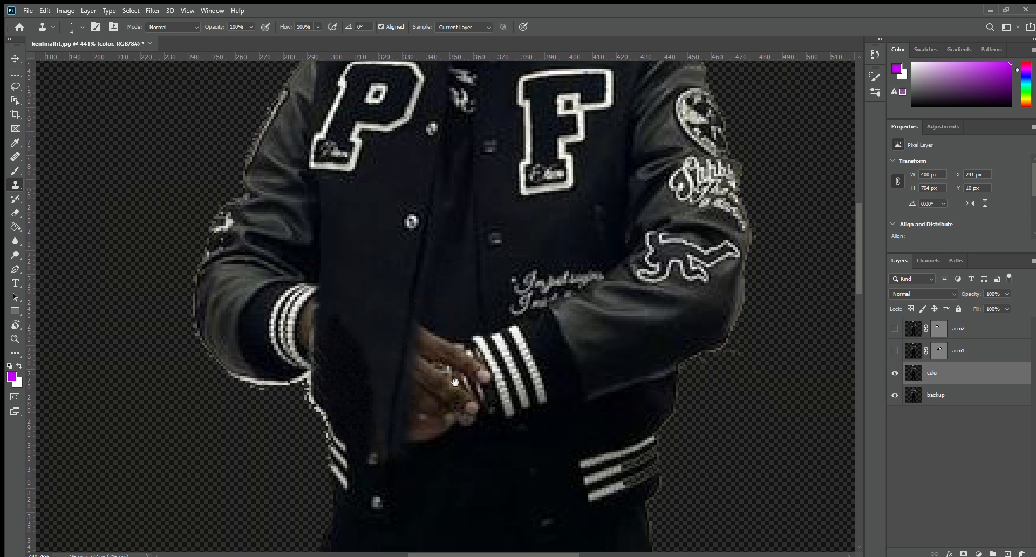
# Clone the clean inner side of the opening edge down across the start of the remaining hand, using a size 9 brush
pyautogui.moveTo(458, 277); pyautogui.dragTo(458, 250)
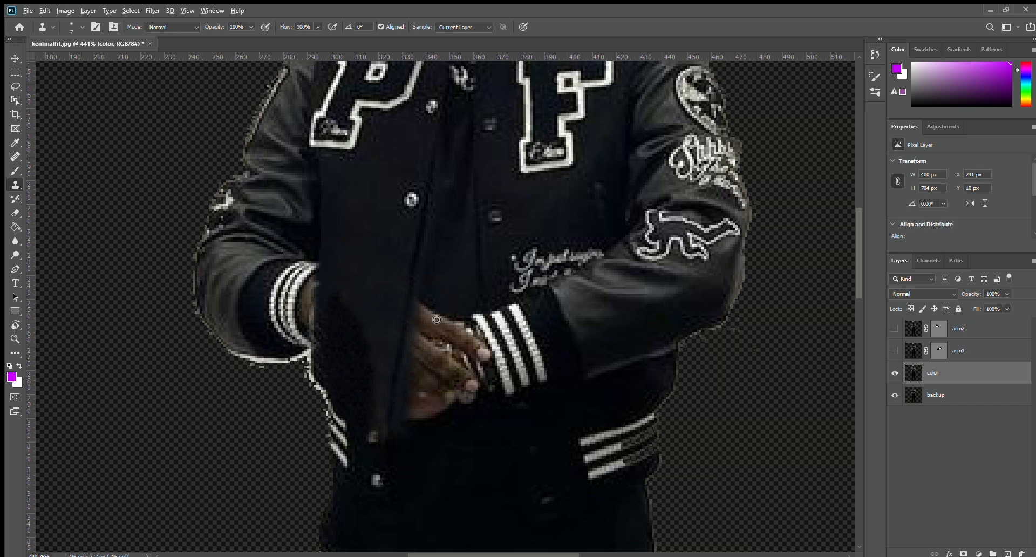
pyautogui.press(']')
pyautogui.keyDown('alt'); pyautogui.click(430, 278); pyautogui.keyUp('alt')
pyautogui.moveTo(431, 294); pyautogui.dragTo(422, 324)
pyautogui.keyDown('alt'); pyautogui.click(430, 272); pyautogui.keyUp('alt')
pyautogui.keyDown('alt'); pyautogui.click(433, 269); pyautogui.keyUp('alt')
pyautogui.moveTo(423, 322); pyautogui.dragTo(420, 343)
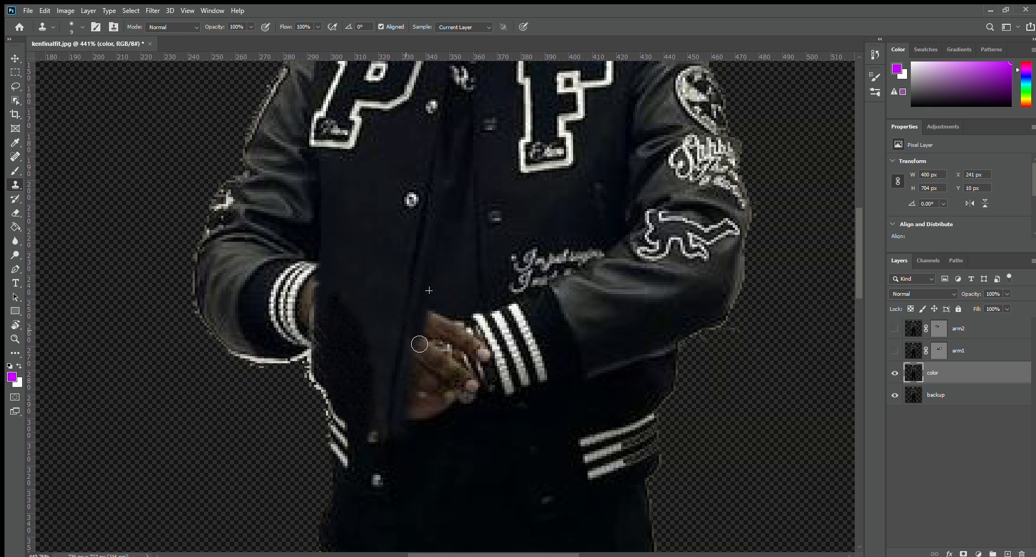
pyautogui.moveTo(429, 308); pyautogui.dragTo(419, 349)
# Clone the dark shirt fabric down over the back of the remaining hand, and undo the last stroke below it
pyautogui.keyDown('alt'); pyautogui.click(431, 294); pyautogui.keyUp('alt')
pyautogui.moveTo(434, 314)
pyautogui.mouseDown()
pyautogui.moveTo(435, 351)
pyautogui.moveTo(414, 370)
pyautogui.moveTo(413, 424)
pyautogui.moveTo(425, 388)
pyautogui.mouseUp()
pyautogui.keyDown('alt'); pyautogui.click(439, 274); pyautogui.keyUp('alt')
pyautogui.keyDown('alt'); pyautogui.click(444, 268); pyautogui.keyUp('alt')
pyautogui.keyDown('alt'); pyautogui.click(439, 277); pyautogui.keyUp('alt')
pyautogui.keyDown('alt'); pyautogui.click(411, 450); pyautogui.keyUp('alt')
pyautogui.keyDown('alt'); pyautogui.click(407, 460); pyautogui.keyUp('alt')
pyautogui.hotkey('ctrl', 'z')
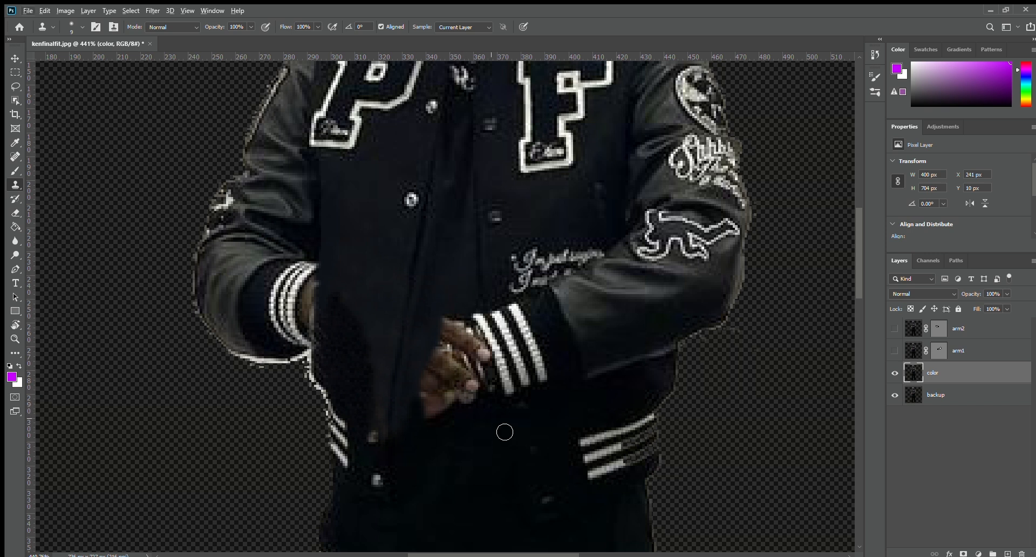
# Set the brush size to 20 and clone the dark fabric below the hands over the lower fingers
pyautogui.press(']')
pyautogui.press(']')
pyautogui.moveTo(451, 444)
pyautogui.mouseDown()
pyautogui.moveTo(456, 420)
pyautogui.moveTo(444, 453)
pyautogui.mouseUp()
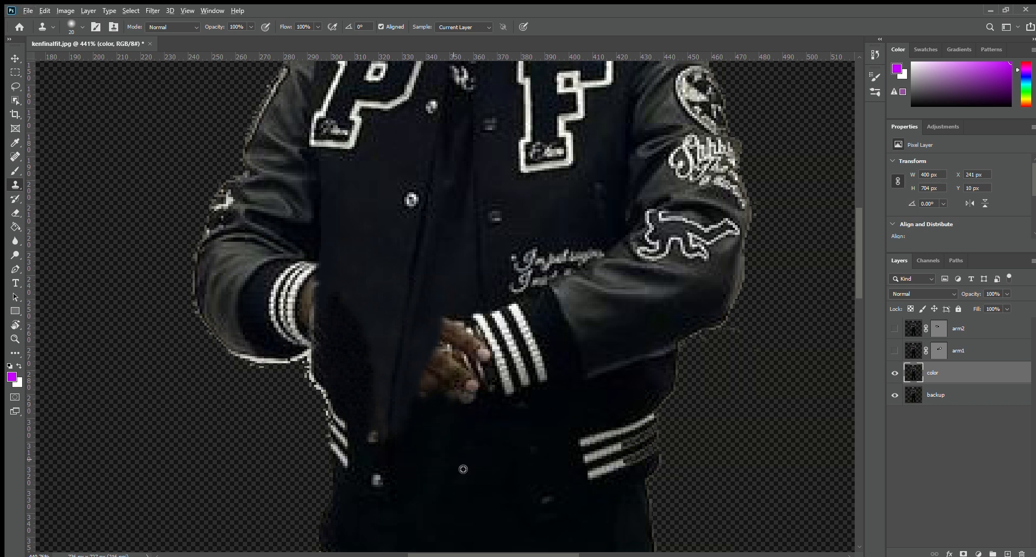
pyautogui.keyDown('alt'); pyautogui.click(461, 436); pyautogui.keyUp('alt')
pyautogui.moveTo(475, 418)
pyautogui.mouseDown()
pyautogui.moveTo(455, 405)
pyautogui.moveTo(462, 423)
pyautogui.mouseUp()
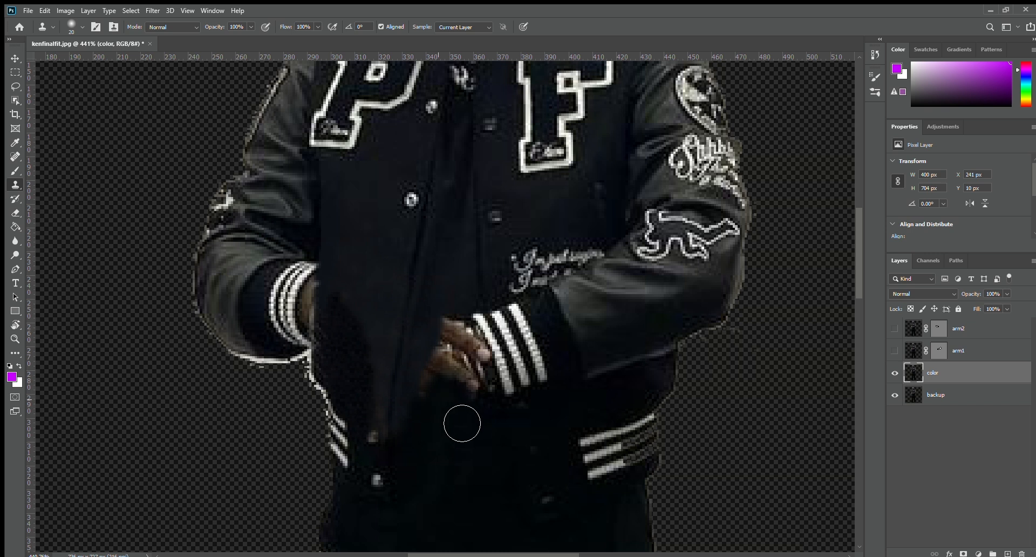
# Reduce the brush to size 9 and clone shirt fabric over the knuckles and the skin inside the opening
pyautogui.press('[')
pyautogui.press('[')
pyautogui.moveTo(448, 327); pyautogui.dragTo(430, 387)
pyautogui.keyDown('alt'); pyautogui.click(452, 285); pyautogui.keyUp('alt')
pyautogui.keyDown('alt'); pyautogui.click(449, 304); pyautogui.keyUp('alt')
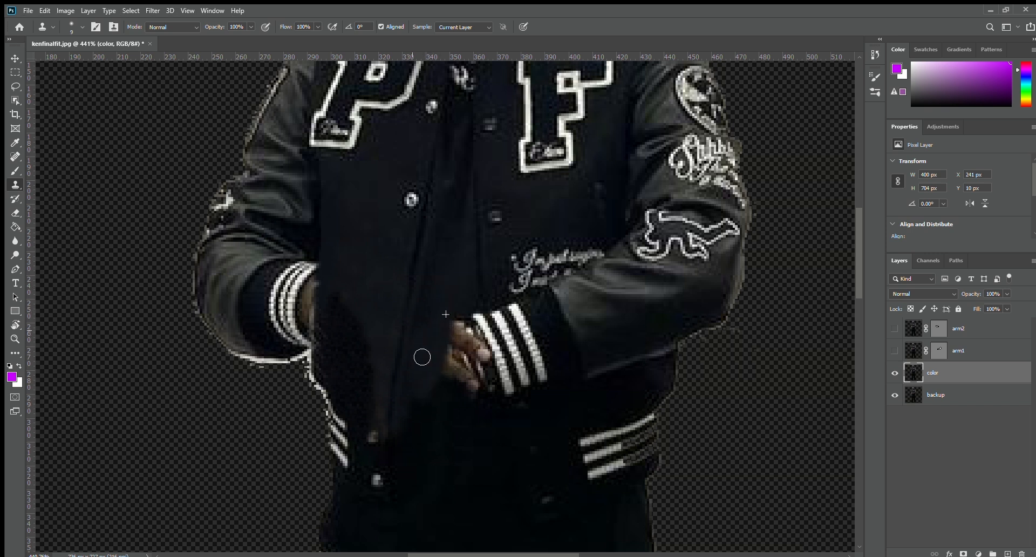
pyautogui.click(425, 352)
pyautogui.keyDown('alt'); pyautogui.click(457, 308); pyautogui.keyUp('alt')
pyautogui.moveTo(462, 319); pyautogui.dragTo(442, 350)
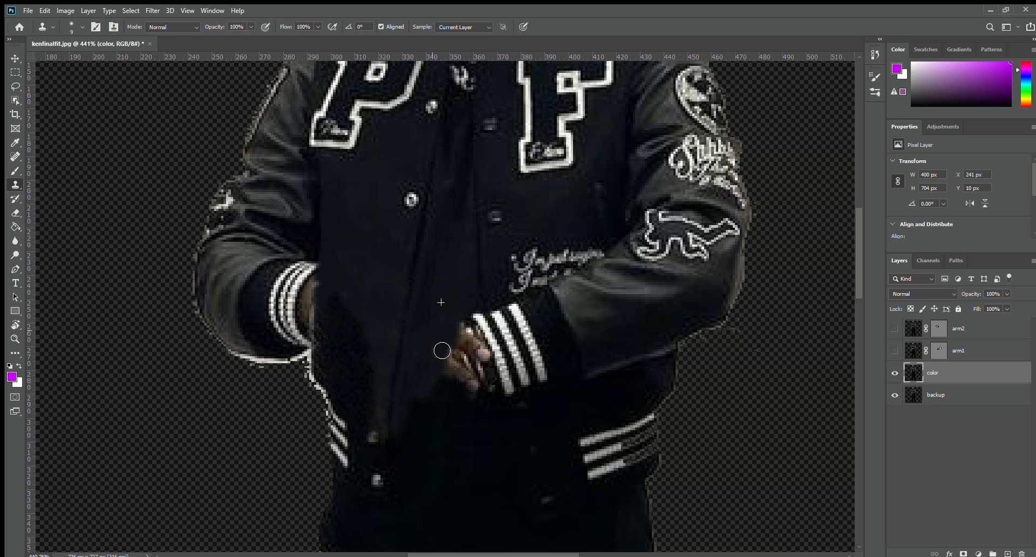
# Clone shirt fabric down over the remaining fingers up to the edge of the striped cuff
pyautogui.keyDown('alt'); pyautogui.click(464, 285); pyautogui.keyUp('alt')
pyautogui.moveTo(468, 320)
pyautogui.mouseDown()
pyautogui.moveTo(443, 386)
pyautogui.moveTo(457, 364)
pyautogui.moveTo(458, 388)
pyautogui.mouseUp()
pyautogui.keyDown('alt'); pyautogui.click(462, 287); pyautogui.keyUp('alt')
pyautogui.keyDown('alt'); pyautogui.click(442, 337); pyautogui.keyUp('alt')
pyautogui.keyDown('alt'); pyautogui.click(462, 303); pyautogui.keyUp('alt')
pyautogui.moveTo(473, 310); pyautogui.dragTo(471, 394)
pyautogui.keyDown('alt'); pyautogui.click(461, 285); pyautogui.keyUp('alt')
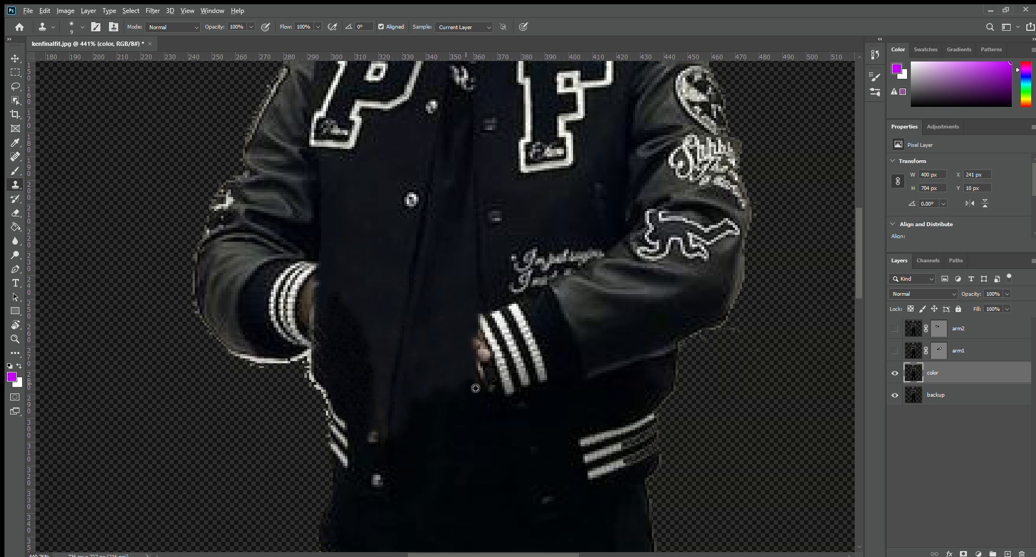
# Cover the last fingertips beside the striped cuff and trim the cuff's lower edge with cloned dark fabric
pyautogui.keyDown('alt'); pyautogui.click(461, 310); pyautogui.keyUp('alt')
pyautogui.moveTo(474, 319); pyautogui.dragTo(496, 402)
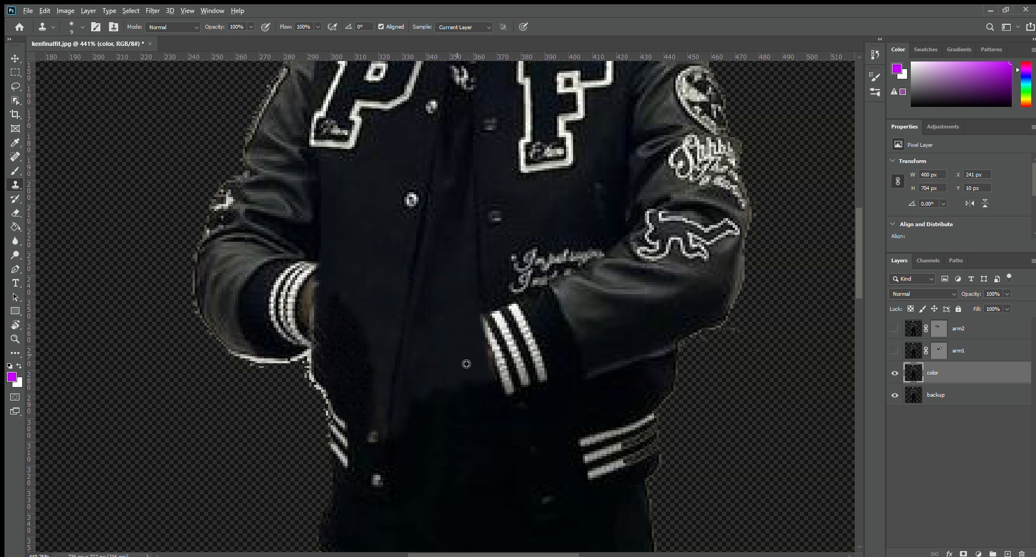
pyautogui.moveTo(484, 376)
pyautogui.mouseDown()
pyautogui.moveTo(521, 420)
pyautogui.moveTo(519, 392)
pyautogui.moveTo(536, 398)
pyautogui.moveTo(521, 397)
pyautogui.mouseUp()
pyautogui.keyDown('alt'); pyautogui.click(535, 401); pyautogui.keyUp('alt')
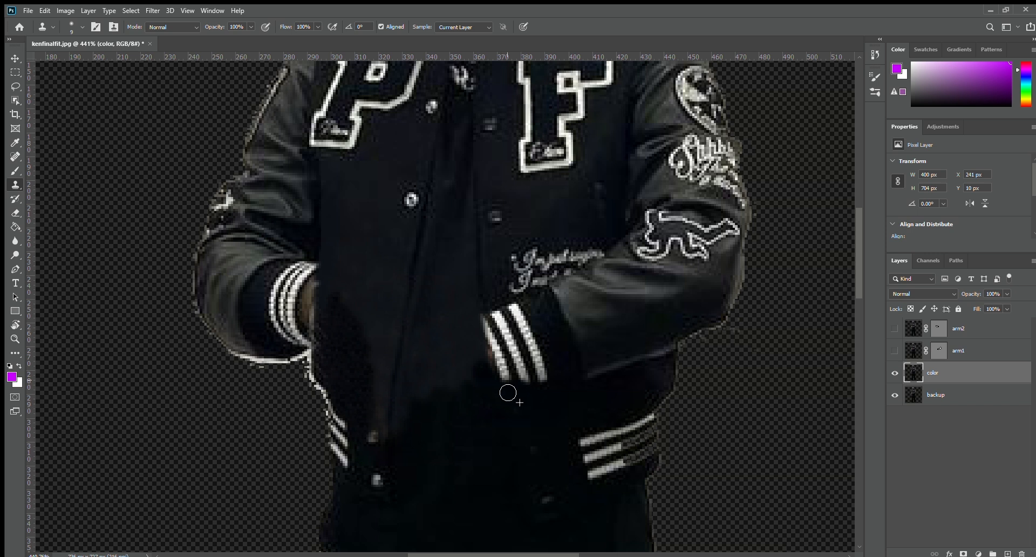
# Clone the jacket's second opening edge downward over the innermost white stripe of the cuff
pyautogui.moveTo(623, 397)
pyautogui.mouseDown()
pyautogui.moveTo(592, 393)
pyautogui.moveTo(561, 411)
pyautogui.moveTo(584, 415)
pyautogui.moveTo(516, 442)
pyautogui.moveTo(537, 453)
pyautogui.moveTo(566, 437)
pyautogui.moveTo(574, 462)
pyautogui.moveTo(563, 456)
pyautogui.mouseUp()
pyautogui.press('z')
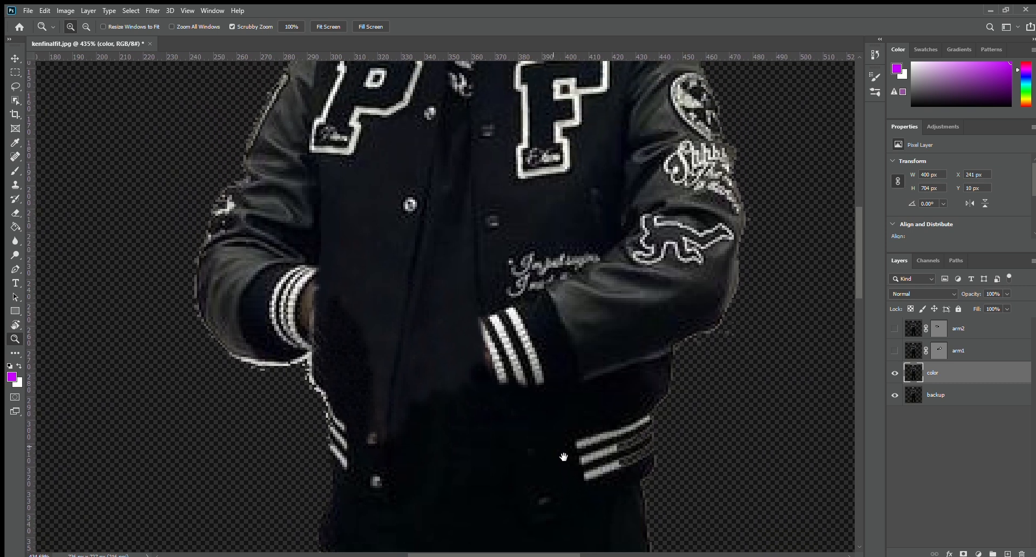
pyautogui.press('s')
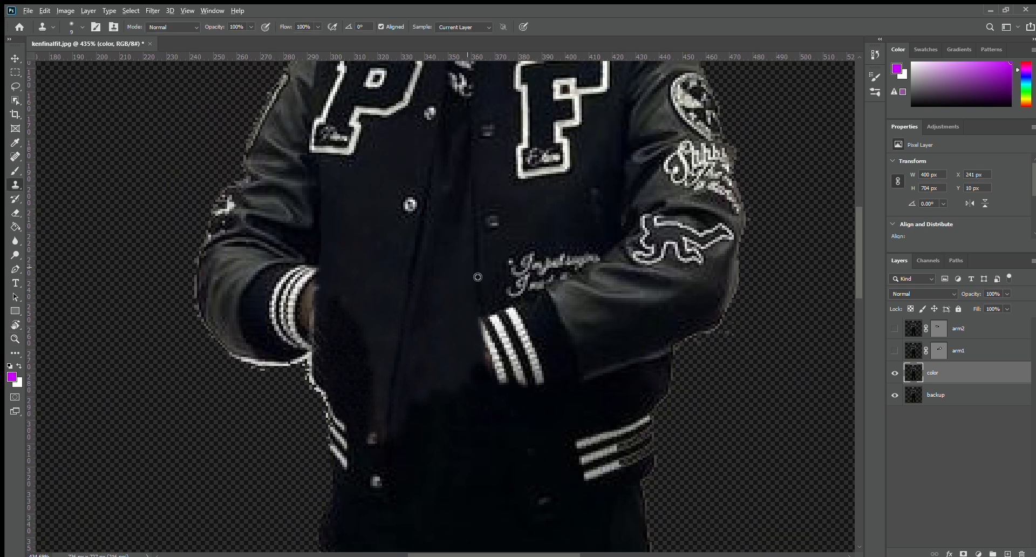
pyautogui.moveTo(477, 274)
pyautogui.mouseDown()
pyautogui.moveTo(496, 384)
pyautogui.moveTo(477, 301)
pyautogui.mouseUp()
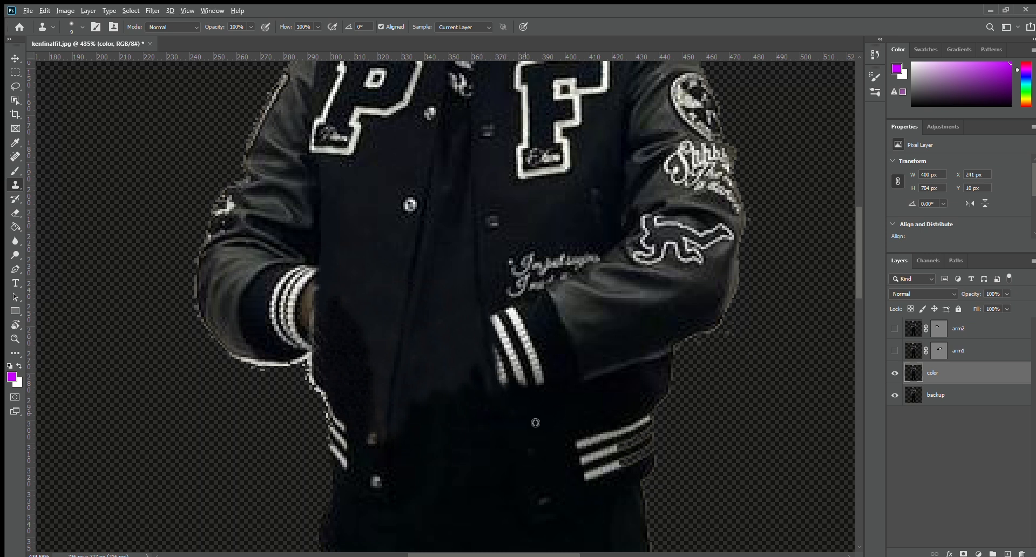
# Set the brush size to 15 and clone dark fabric over the middle white stripes of the cuff
pyautogui.press(']')
pyautogui.press(']')
pyautogui.moveTo(533, 421)
pyautogui.mouseDown()
pyautogui.moveTo(513, 372)
pyautogui.moveTo(513, 400)
pyautogui.moveTo(514, 356)
pyautogui.moveTo(536, 396)
pyautogui.moveTo(507, 326)
pyautogui.moveTo(510, 338)
pyautogui.mouseUp()
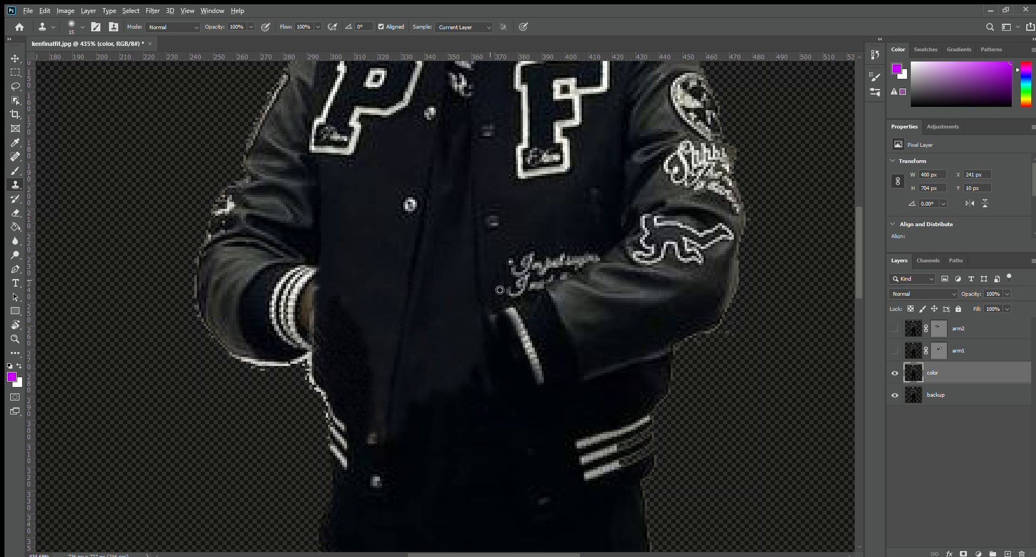
# Reduce the brush to size 8 and clone dark fabric over the cuff's upper corner and its last white stripe
pyautogui.press('[')
pyautogui.press('[')
pyautogui.press('[')
pyautogui.keyDown('alt'); pyautogui.click(491, 282); pyautogui.keyUp('alt')
pyautogui.moveTo(497, 315)
pyautogui.mouseDown()
pyautogui.moveTo(494, 333)
pyautogui.moveTo(495, 323)
pyautogui.mouseUp()
pyautogui.moveTo(551, 400)
pyautogui.mouseDown()
pyautogui.moveTo(524, 333)
pyautogui.moveTo(513, 350)
pyautogui.moveTo(512, 316)
pyautogui.moveTo(518, 323)
pyautogui.mouseUp()
pyautogui.keyDown('alt'); pyautogui.click(544, 413); pyautogui.keyUp('alt')
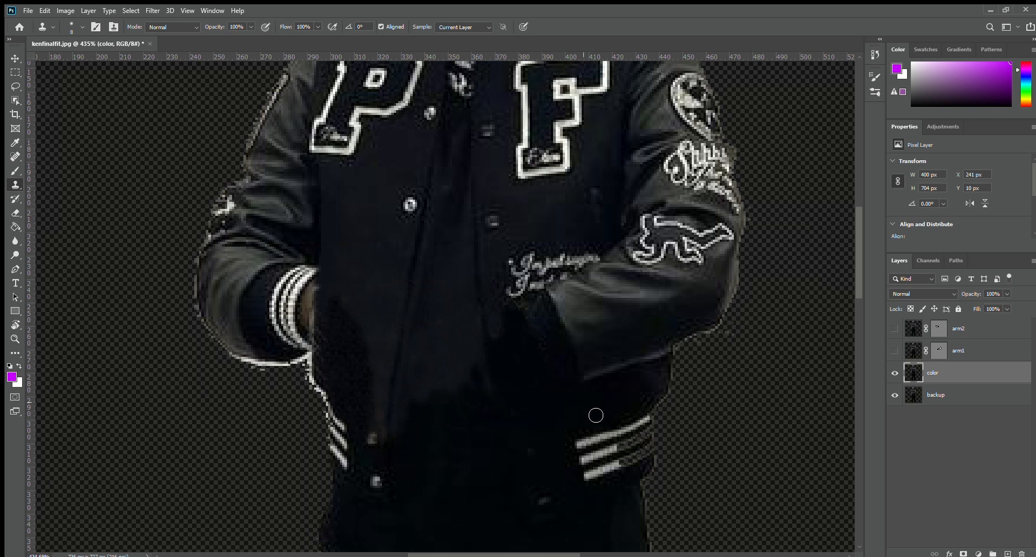
pyautogui.moveTo(596, 417)
pyautogui.mouseDown()
pyautogui.moveTo(636, 398)
pyautogui.moveTo(603, 429)
pyautogui.moveTo(592, 464)
pyautogui.moveTo(603, 429)
pyautogui.moveTo(526, 413)
pyautogui.mouseUp()
# Clone embroidered lettering onto the sleeve area to extend the second line of the jacket's script
pyautogui.press('z')
pyautogui.moveTo(445, 401)
pyautogui.mouseDown()
pyautogui.moveTo(437, 419)
pyautogui.moveTo(462, 409)
pyautogui.moveTo(433, 415)
pyautogui.moveTo(533, 427)
pyautogui.moveTo(516, 290)
pyautogui.mouseUp()
pyautogui.press('s')
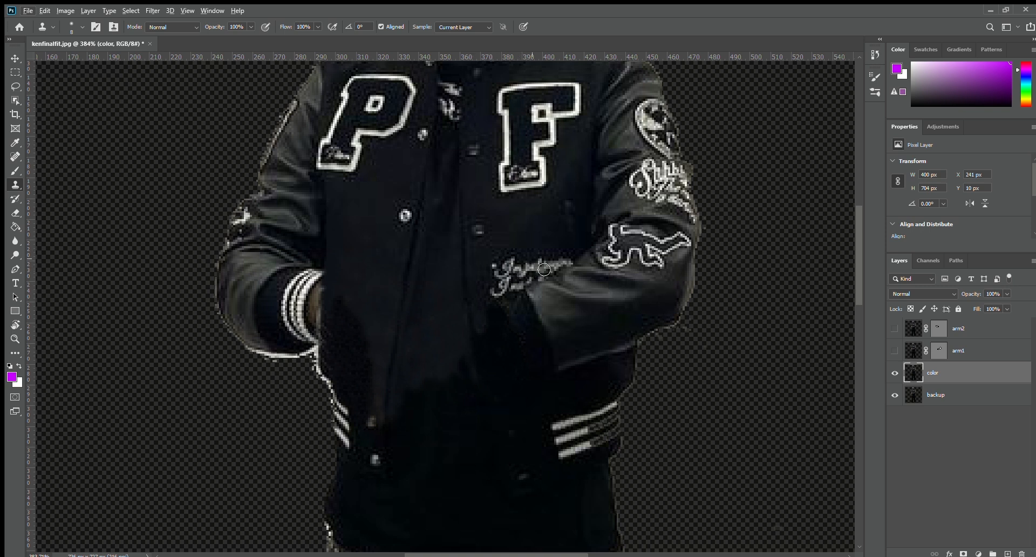
pyautogui.keyDown('alt'); pyautogui.click(476, 270); pyautogui.keyUp('alt')
pyautogui.moveTo(573, 278); pyautogui.dragTo(538, 285)
pyautogui.moveTo(542, 288); pyautogui.dragTo(550, 288)
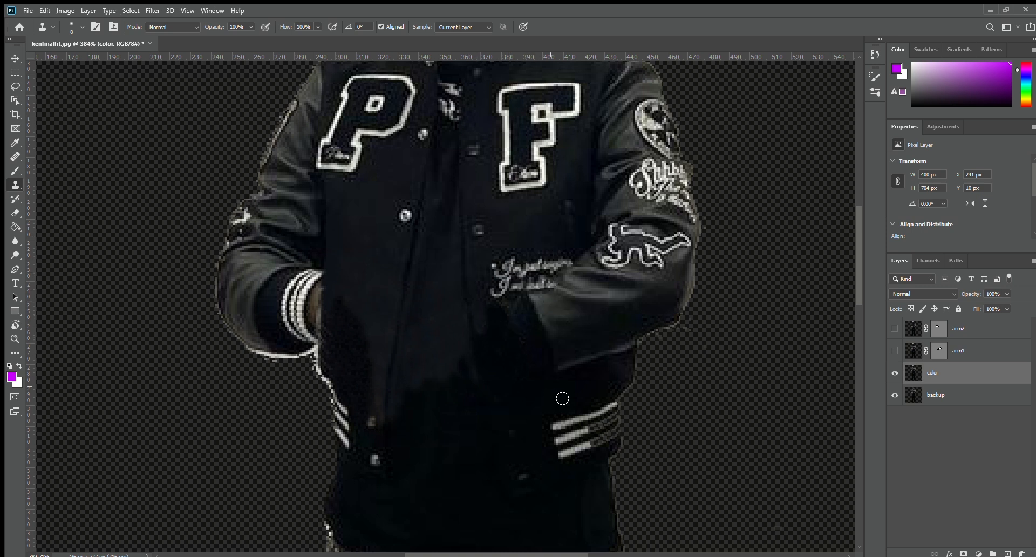
# Enlarge the clone brush and clone dark jacket fabric over the forearm below the second line of embroidered script
pyautogui.press(']')
pyautogui.press(']')
pyautogui.keyDown('alt'); pyautogui.click(581, 378); pyautogui.keyUp('alt')
pyautogui.moveTo(566, 367); pyautogui.dragTo(572, 361)
pyautogui.keyDown('alt'); pyautogui.click(534, 370); pyautogui.keyUp('alt')
pyautogui.moveTo(564, 313)
pyautogui.mouseDown()
pyautogui.moveTo(535, 317)
pyautogui.moveTo(615, 345)
pyautogui.mouseUp()
# Enlarge the brush further and clone dark fabric over the rest of the forearm and down toward the jacket's hem
pyautogui.press(']')
pyautogui.keyDown('alt'); pyautogui.click(558, 366); pyautogui.keyUp('alt')
pyautogui.moveTo(598, 322); pyautogui.dragTo(608, 346)
pyautogui.moveTo(612, 352)
pyautogui.mouseDown()
pyautogui.moveTo(595, 418)
pyautogui.moveTo(567, 405)
pyautogui.mouseUp()
pyautogui.moveTo(561, 356); pyautogui.dragTo(577, 397)
# Reduce the brush and clone sleeve leather over the dark band beside the other arm's striped cuff
pyautogui.press('[')
pyautogui.press('[')
pyautogui.press('[')
pyautogui.press('[')
pyautogui.press('[')
pyautogui.press('[')
pyautogui.moveTo(531, 333); pyautogui.dragTo(514, 333)
pyautogui.press('z')
pyautogui.moveTo(617, 418); pyautogui.dragTo(568, 416)
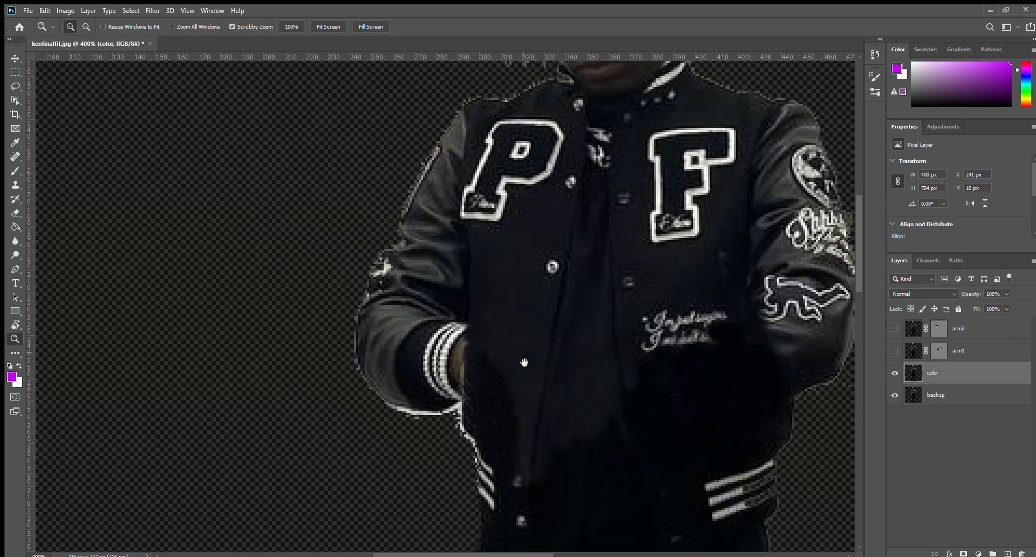
pyautogui.moveTo(467, 386); pyautogui.dragTo(491, 402)
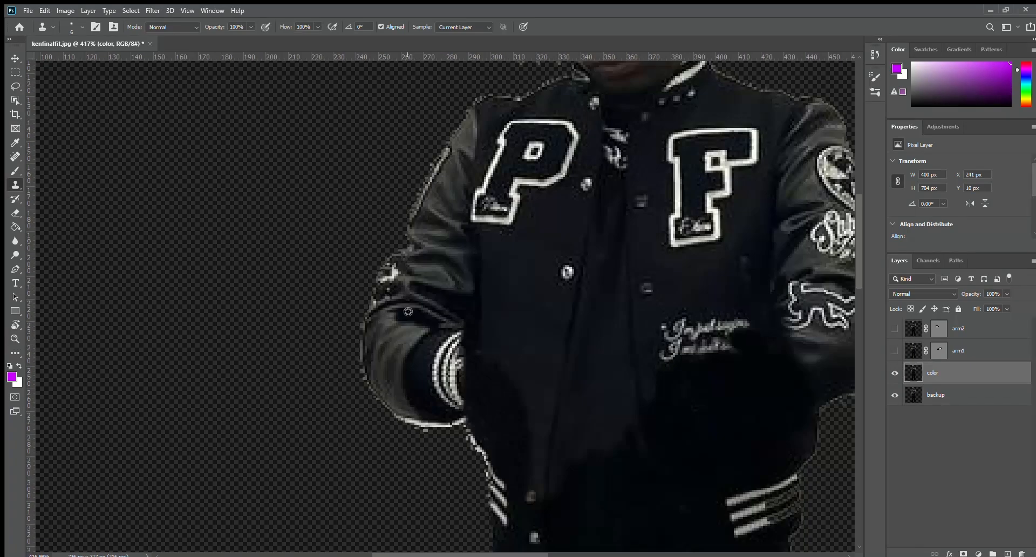
pyautogui.moveTo(407, 312)
pyautogui.mouseDown()
pyautogui.moveTo(389, 323)
pyautogui.moveTo(413, 328)
pyautogui.mouseUp()
pyautogui.press(']')
pyautogui.keyDown('alt'); pyautogui.click(423, 320); pyautogui.keyUp('alt')
pyautogui.keyDown('alt'); pyautogui.click(396, 362); pyautogui.keyUp('alt')
pyautogui.moveTo(403, 390)
pyautogui.mouseDown()
pyautogui.moveTo(419, 347)
pyautogui.moveTo(414, 369)
pyautogui.moveTo(430, 367)
pyautogui.moveTo(428, 336)
pyautogui.moveTo(431, 349)
pyautogui.mouseUp()
# Clone more leather folds from the sleeve over the white stripes and lower part of that cuff
pyautogui.keyDown('alt'); pyautogui.click(379, 352); pyautogui.keyUp('alt')
pyautogui.keyDown('alt'); pyautogui.click(386, 341); pyautogui.keyUp('alt')
pyautogui.keyDown('alt'); pyautogui.click(390, 358); pyautogui.keyUp('alt')
pyautogui.moveTo(418, 394)
pyautogui.mouseDown()
pyautogui.moveTo(436, 399)
pyautogui.moveTo(459, 338)
pyautogui.moveTo(449, 381)
pyautogui.mouseUp()
pyautogui.keyDown('alt'); pyautogui.click(405, 339); pyautogui.keyUp('alt')
# Clone dark fabric over the cuff's inner edge and its remaining white corner where the sleeve meets the jacket
pyautogui.keyDown('alt'); pyautogui.click(476, 371); pyautogui.keyUp('alt')
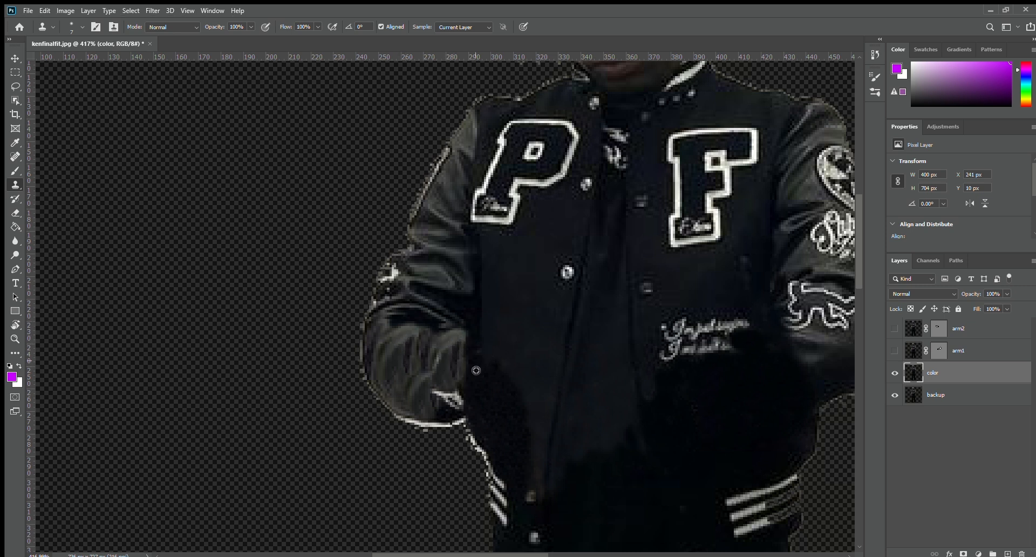
pyautogui.moveTo(457, 348); pyautogui.dragTo(471, 315)
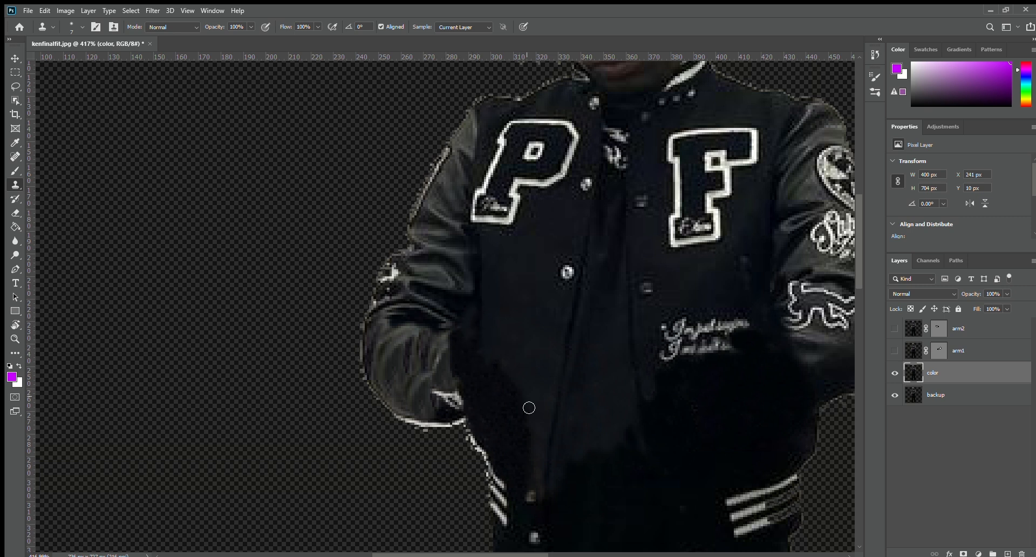
pyautogui.moveTo(650, 418)
pyautogui.mouseDown()
pyautogui.moveTo(511, 393)
pyautogui.moveTo(547, 437)
pyautogui.moveTo(566, 395)
pyautogui.mouseUp()
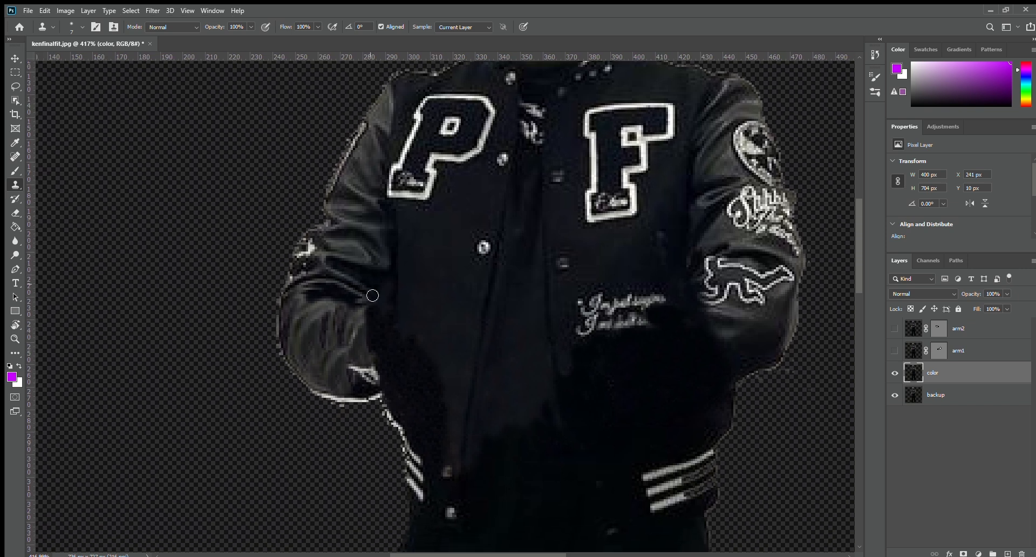
pyautogui.moveTo(385, 308)
pyautogui.mouseDown()
pyautogui.moveTo(379, 382)
pyautogui.moveTo(378, 354)
pyautogui.moveTo(374, 378)
pyautogui.moveTo(358, 369)
pyautogui.moveTo(365, 390)
pyautogui.mouseUp()
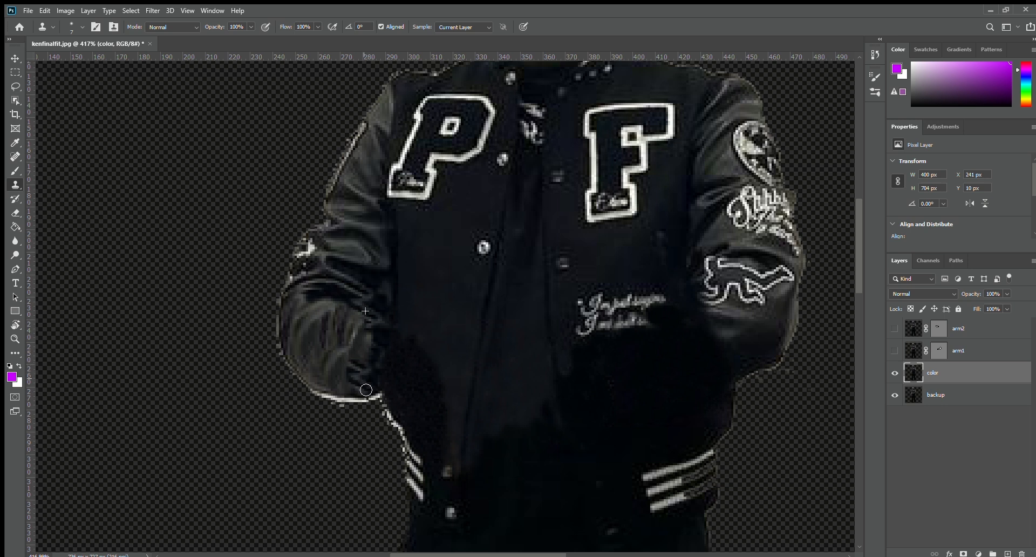
pyautogui.moveTo(369, 348)
pyautogui.mouseDown()
pyautogui.moveTo(326, 385)
pyautogui.moveTo(317, 324)
pyautogui.moveTo(295, 348)
pyautogui.moveTo(327, 346)
pyautogui.moveTo(360, 323)
pyautogui.mouseUp()
# Clone creased leather from the upper sleeve across the retouched lower sleeve to add folds
pyautogui.keyDown('alt'); pyautogui.click(367, 238); pyautogui.keyUp('alt')
pyautogui.moveTo(351, 285)
pyautogui.mouseDown()
pyautogui.moveTo(345, 316)
pyautogui.moveTo(324, 329)
pyautogui.moveTo(308, 323)
pyautogui.moveTo(313, 361)
pyautogui.moveTo(307, 345)
pyautogui.mouseUp()
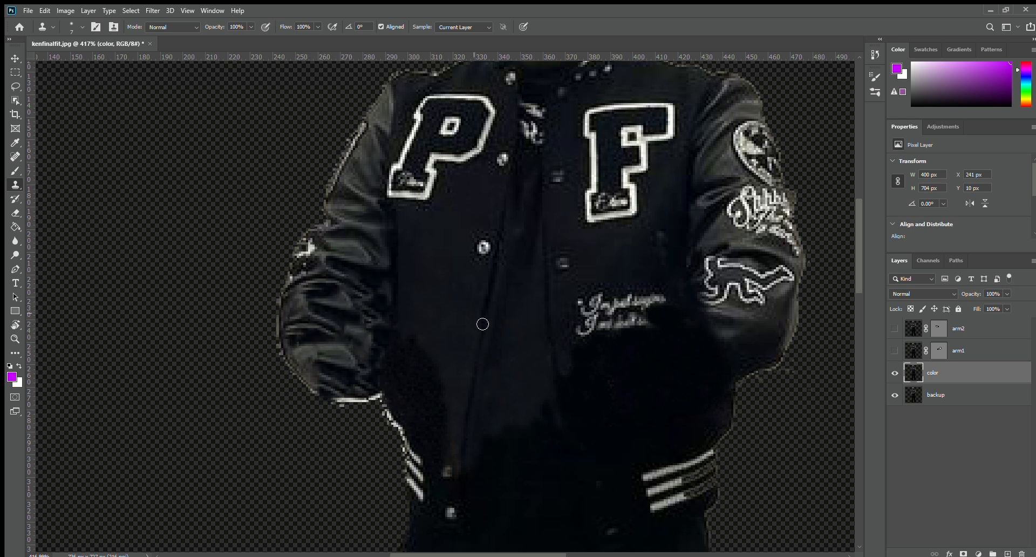
pyautogui.moveTo(376, 320); pyautogui.dragTo(448, 371)
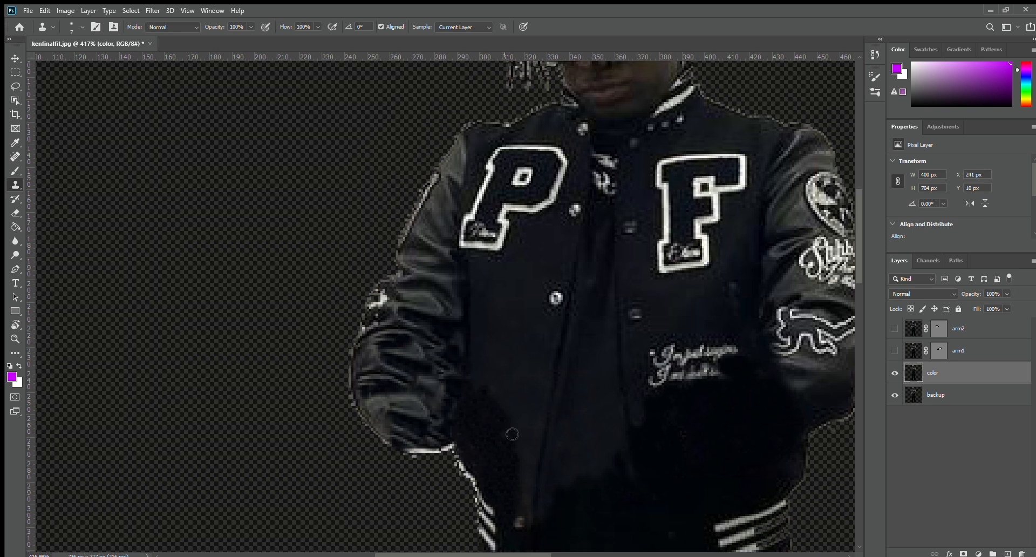
pyautogui.moveTo(598, 434); pyautogui.dragTo(511, 416)
pyautogui.press('z')
pyautogui.moveTo(589, 422); pyautogui.dragTo(490, 424)
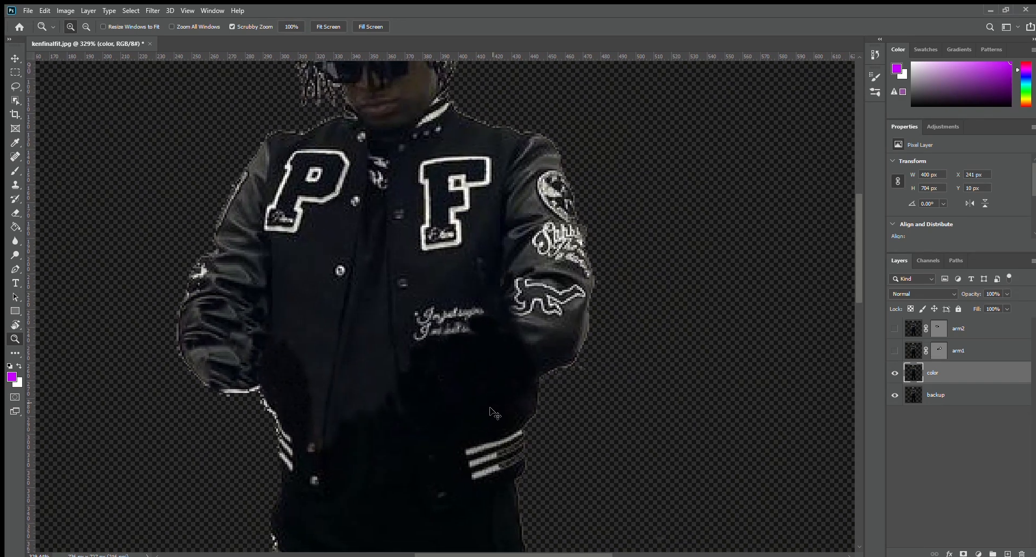
pyautogui.hotkey('ctrl', 'u')
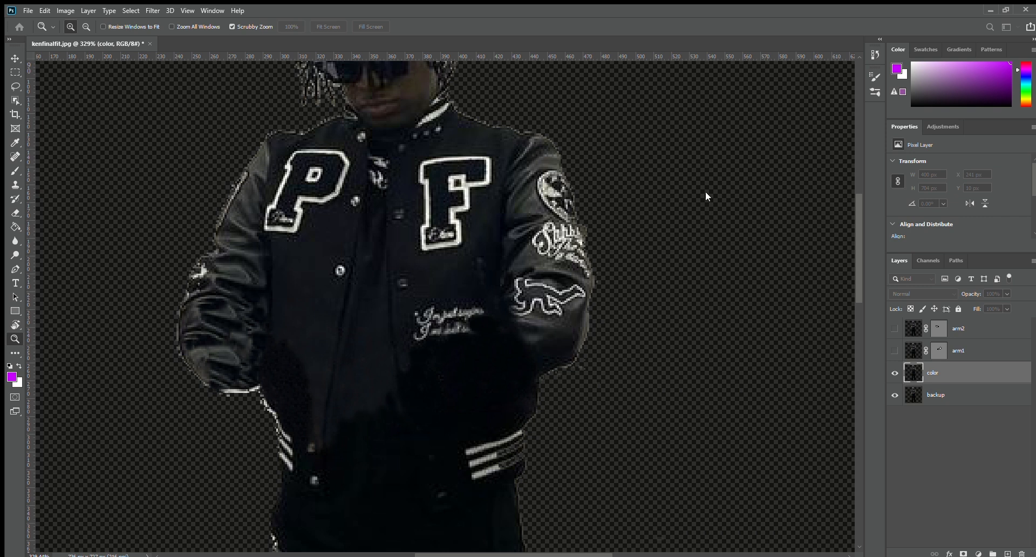
pyautogui.press('Escape')
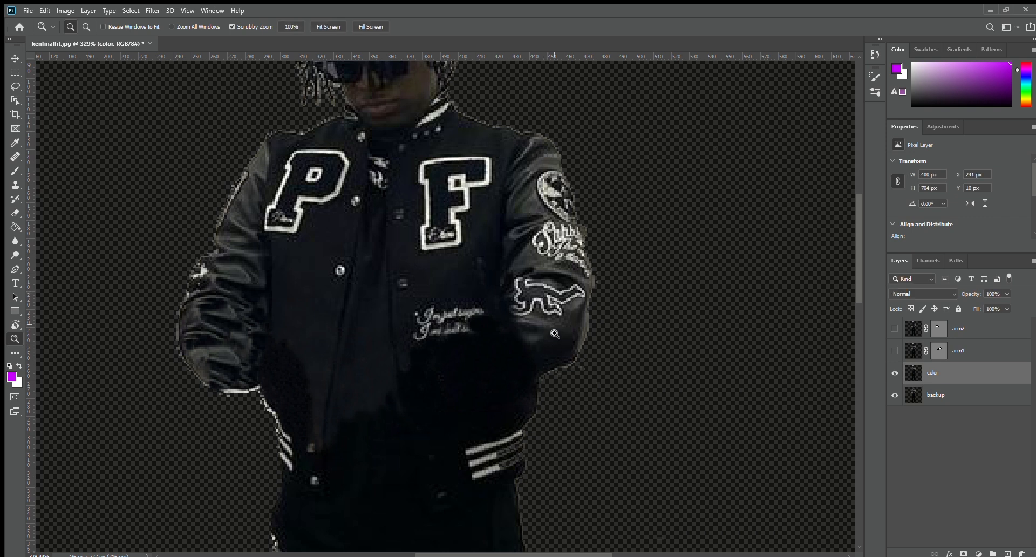
pyautogui.press('s')
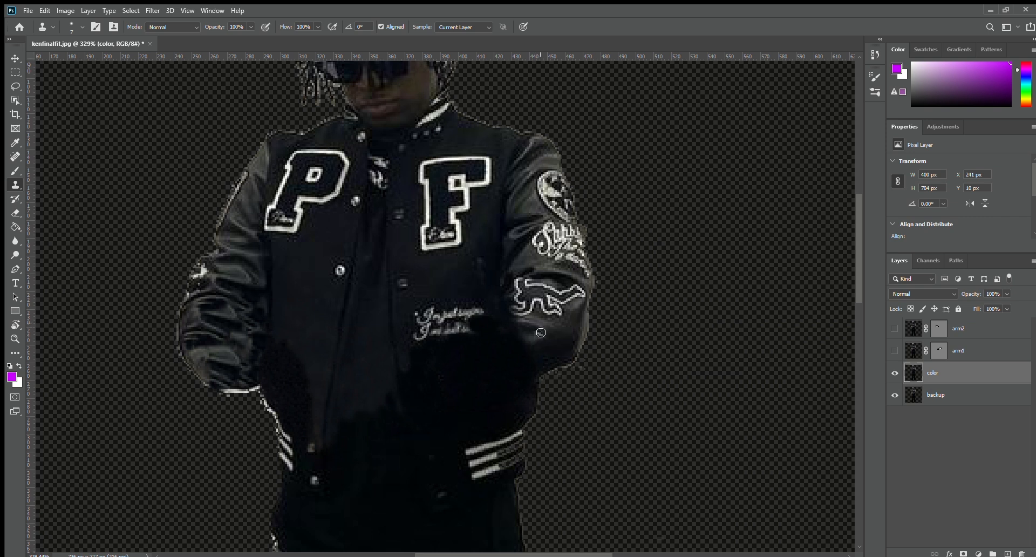
# Toggle the arm1 and arm2 layers' visibility to compare the arms with the retouched color layer
pyautogui.click(895, 350)
pyautogui.click(894, 350)
pyautogui.click(894, 328)
pyautogui.click(894, 329)
pyautogui.click(895, 350)
pyautogui.click(895, 350)
pyautogui.click(895, 350)
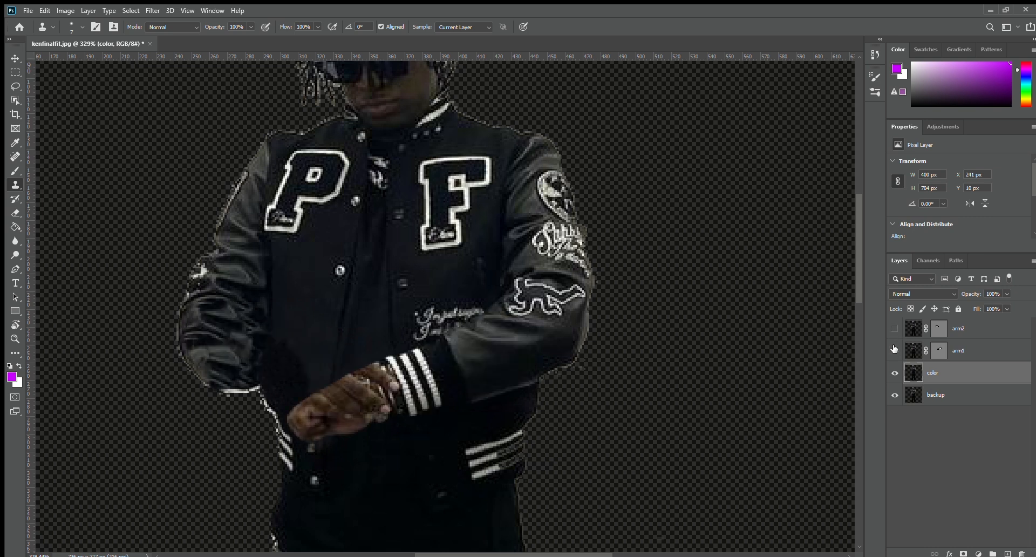
pyautogui.click(895, 350)
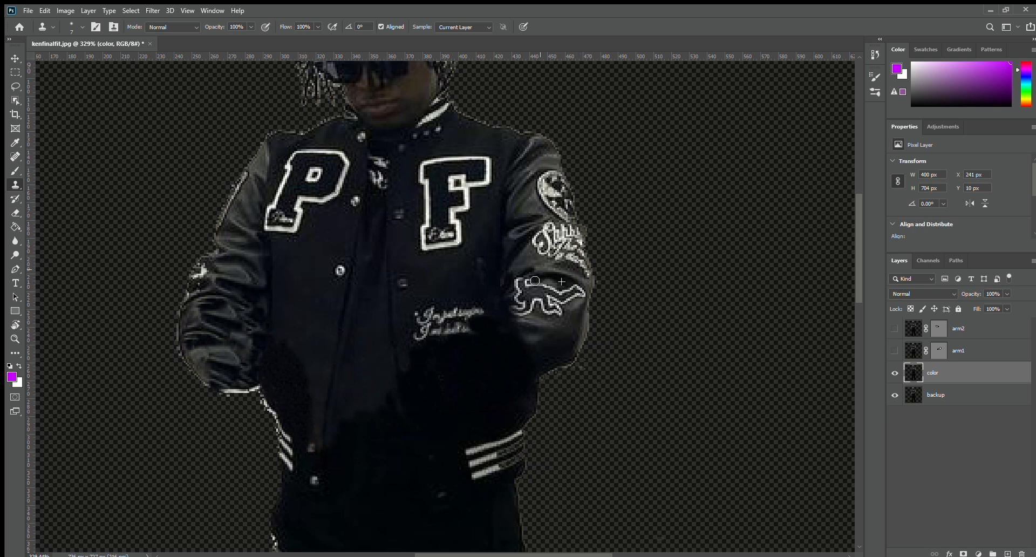
# Clone sleeve leather over the white animal outline on the sleeve below the heart and script patches
pyautogui.moveTo(515, 292)
pyautogui.mouseDown()
pyautogui.moveTo(510, 313)
pyautogui.moveTo(560, 310)
pyautogui.moveTo(574, 298)
pyautogui.moveTo(526, 297)
pyautogui.moveTo(545, 270)
pyautogui.mouseUp()
pyautogui.keyDown('alt'); pyautogui.click(526, 275); pyautogui.keyUp('alt')
pyautogui.keyDown('alt'); pyautogui.click(564, 329); pyautogui.keyUp('alt')
pyautogui.keyDown('alt'); pyautogui.click(560, 334); pyautogui.keyUp('alt')
pyautogui.keyDown('alt'); pyautogui.click(571, 331); pyautogui.keyUp('alt')
pyautogui.press('z')
pyautogui.moveTo(602, 317)
pyautogui.mouseDown()
pyautogui.moveTo(595, 332)
pyautogui.moveTo(587, 319)
pyautogui.moveTo(592, 331)
pyautogui.mouseUp()
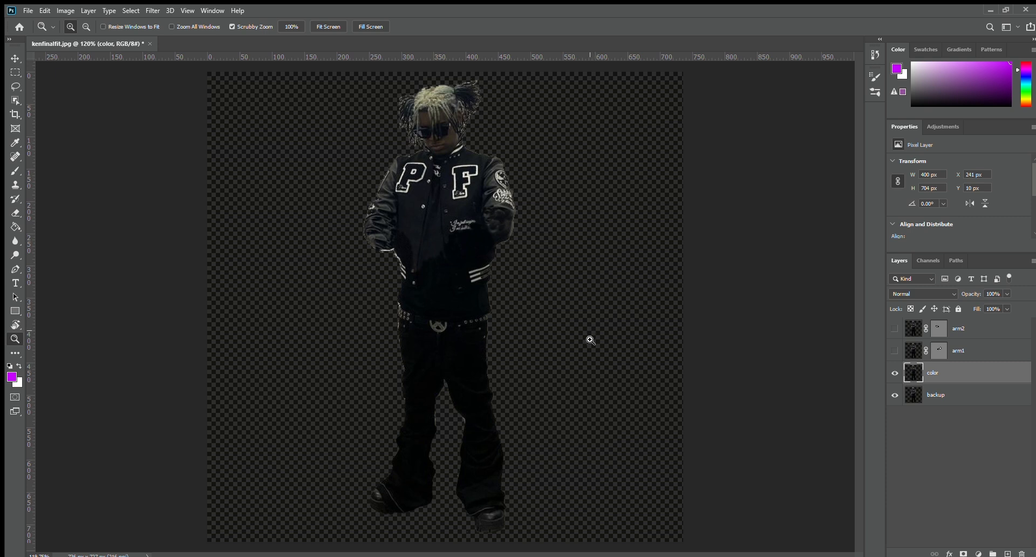
pyautogui.moveTo(480, 257)
pyautogui.mouseDown()
pyautogui.moveTo(522, 249)
pyautogui.moveTo(519, 306)
pyautogui.moveTo(549, 312)
pyautogui.mouseUp()
pyautogui.moveTo(458, 325)
pyautogui.mouseDown()
pyautogui.moveTo(496, 324)
pyautogui.moveTo(428, 341)
pyautogui.mouseUp()
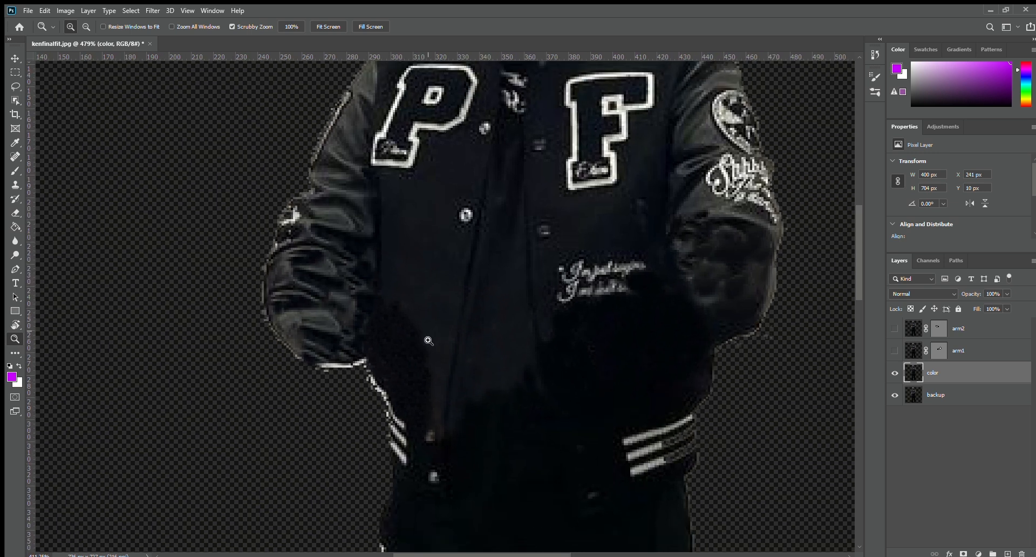
# Enlarge the brush and clone jacket fabric over the uneven dark patch beside the lower jacket opening
pyautogui.press('s')
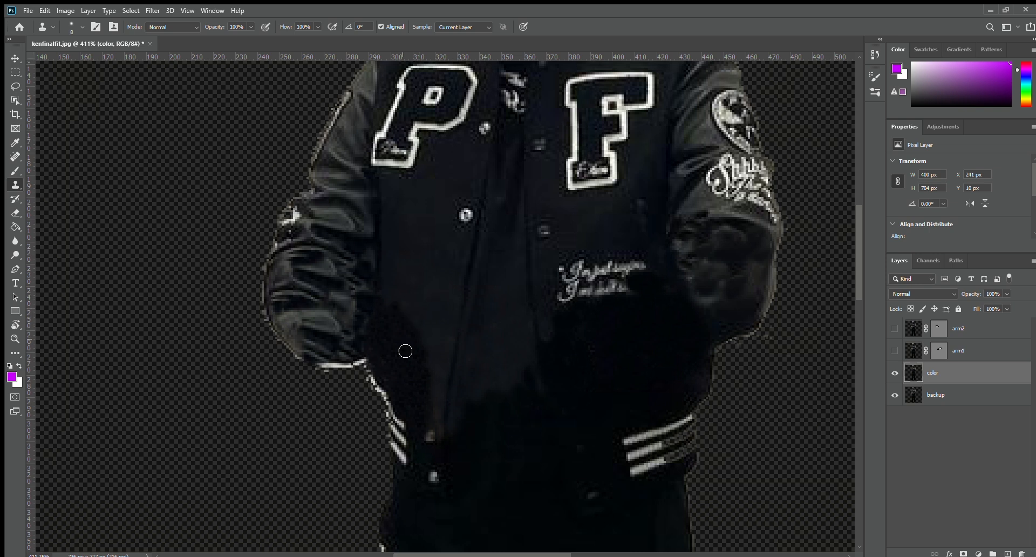
pyautogui.press(']')
pyautogui.press(']')
pyautogui.moveTo(214, 37); pyautogui.dragTo(213, 38)
pyautogui.press(']')
pyautogui.press(']')
pyautogui.press(']')
pyautogui.moveTo(410, 337)
pyautogui.mouseDown()
pyautogui.moveTo(444, 376)
pyautogui.moveTo(420, 377)
pyautogui.mouseUp()
pyautogui.hotkey('ctrl', 'z')
pyautogui.keyDown('alt'); pyautogui.click(395, 349); pyautogui.keyUp('alt')
pyautogui.moveTo(416, 333)
pyautogui.mouseDown()
pyautogui.moveTo(453, 397)
pyautogui.moveTo(450, 423)
pyautogui.mouseUp()
pyautogui.keyDown('alt'); pyautogui.click(425, 284); pyautogui.keyUp('alt')
pyautogui.moveTo(425, 301); pyautogui.dragTo(432, 366)
pyautogui.moveTo(579, 393)
pyautogui.mouseDown()
pyautogui.moveTo(486, 439)
pyautogui.moveTo(467, 414)
pyautogui.moveTo(462, 439)
pyautogui.mouseUp()
# Show the arm1 layer, check it together with arm2, and select arm1 with arm2 hidden
pyautogui.press('z')
pyautogui.moveTo(495, 410); pyautogui.dragTo(457, 420)
pyautogui.moveTo(543, 452); pyautogui.dragTo(523, 410)
pyautogui.keyDown('alt'); pyautogui.scroll(-4, 523, 409); pyautogui.keyUp('alt')
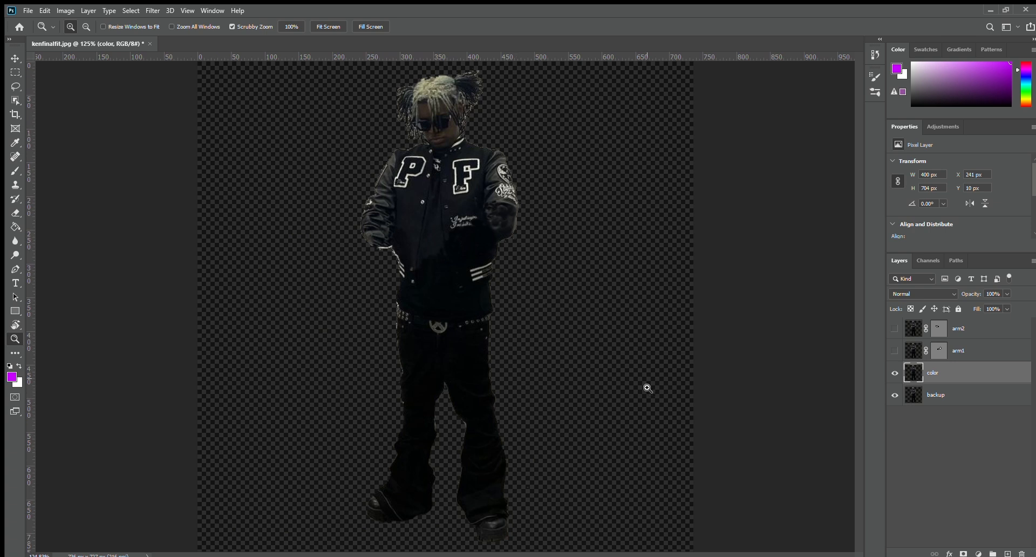
pyautogui.click(895, 350)
pyautogui.click(896, 329)
pyautogui.click(896, 330)
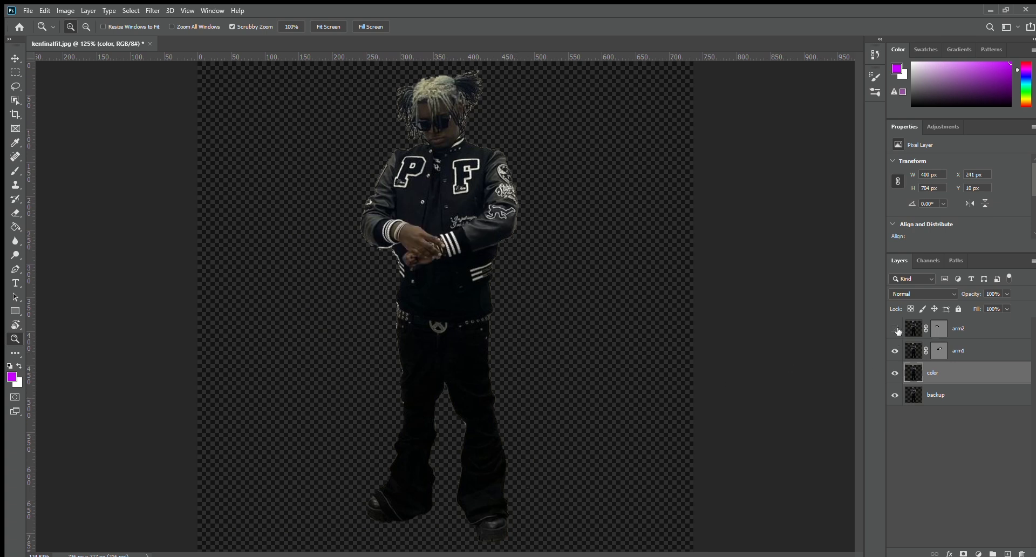
pyautogui.click(965, 352)
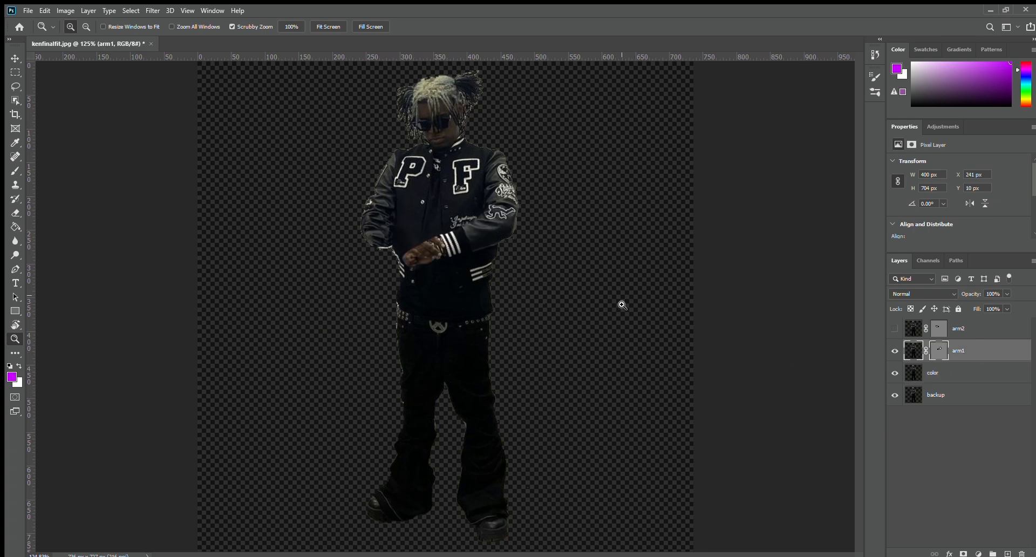
pyautogui.moveTo(434, 266)
pyautogui.mouseDown()
pyautogui.moveTo(484, 245)
pyautogui.moveTo(506, 308)
pyautogui.mouseUp()
# Shrink the clone brush, set its opacity to 100%, and clone over the fingertips overlapping the arm1 cuff
pyautogui.press('s')
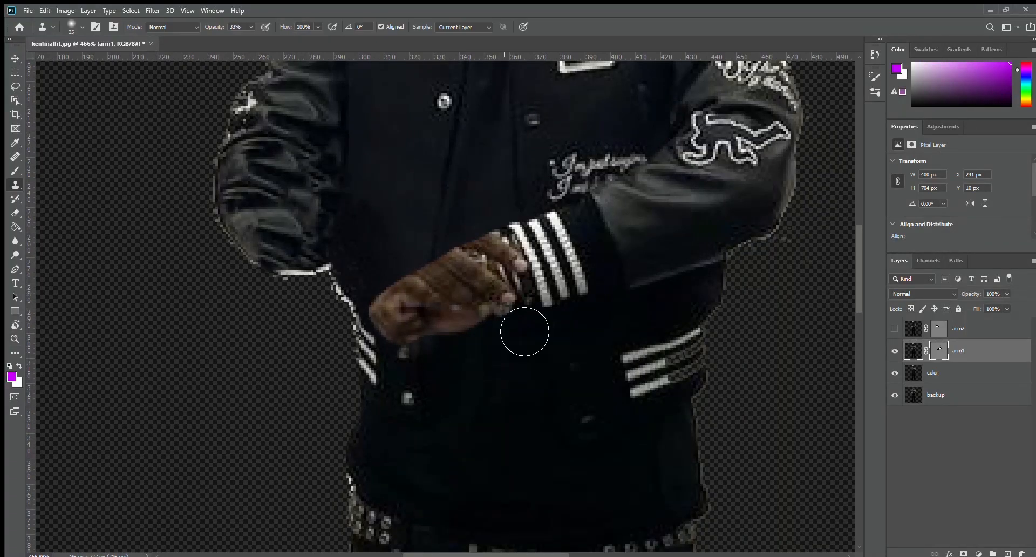
pyautogui.press('[')
pyautogui.press('[')
pyautogui.press('[')
pyautogui.press('[')
pyautogui.press('[')
pyautogui.moveTo(581, 302); pyautogui.dragTo(573, 302)
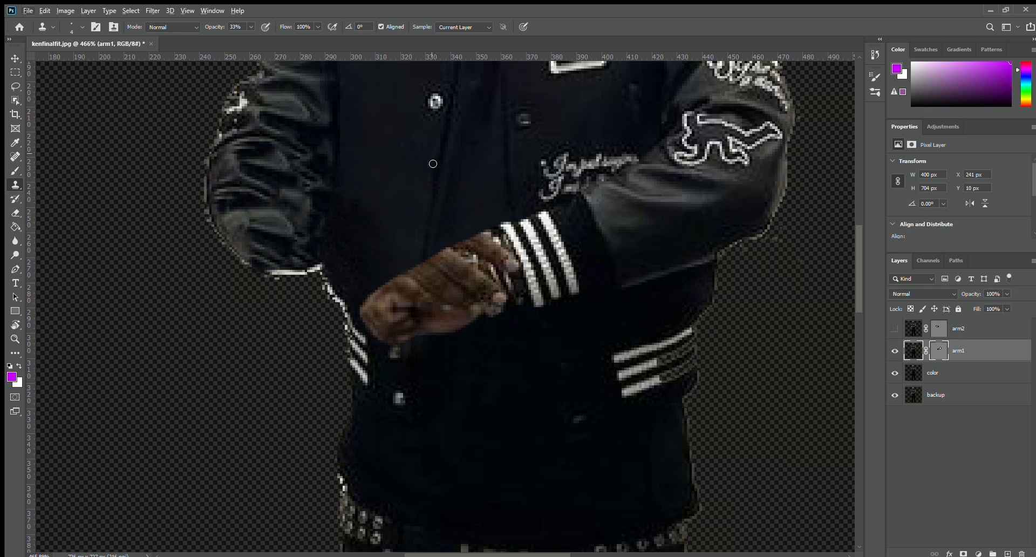
pyautogui.press('0')
pyautogui.moveTo(517, 271); pyautogui.dragTo(494, 239)
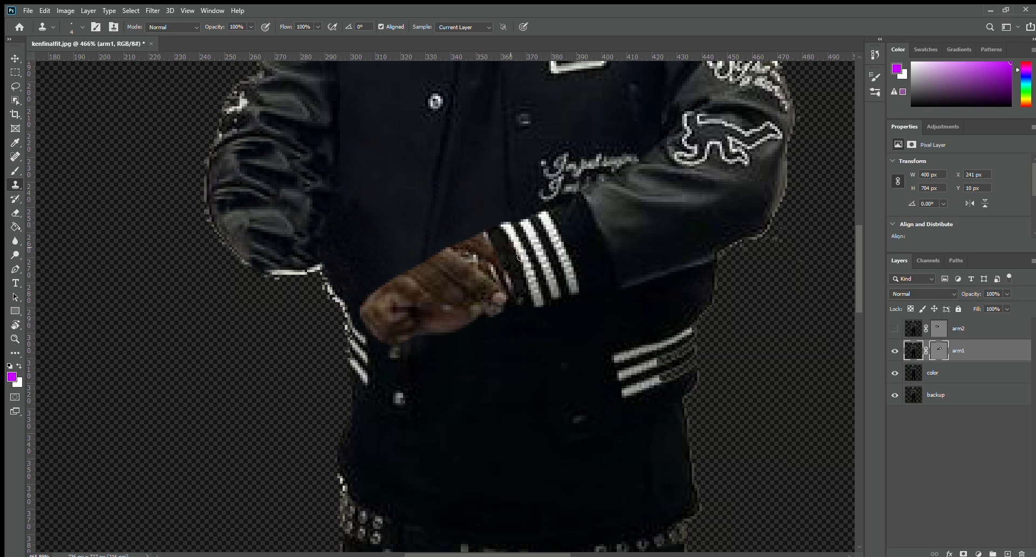
# Clone bracelet and skin detail over the leftover fingers on the arm1 wrist
pyautogui.moveTo(527, 310); pyautogui.dragTo(532, 329)
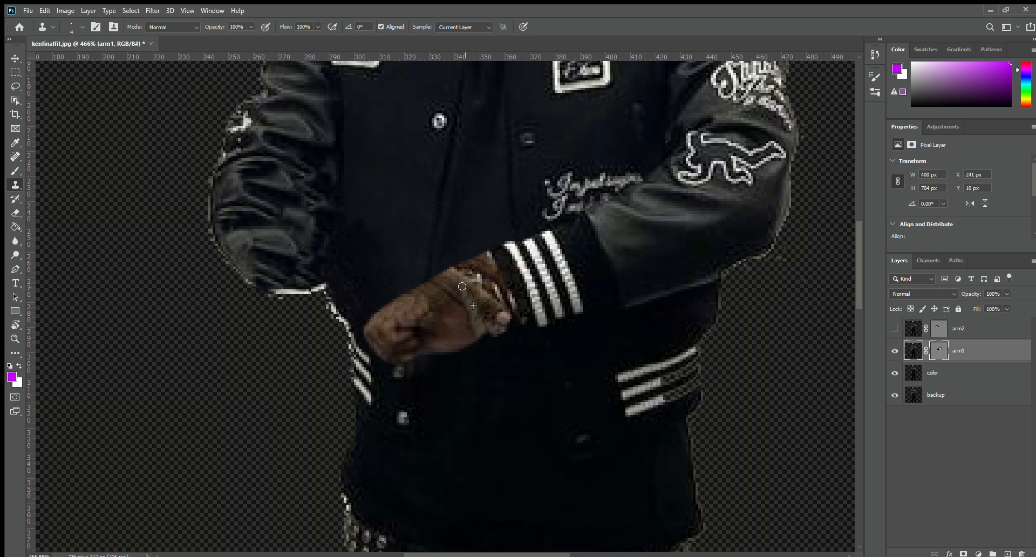
pyautogui.keyDown('alt'); pyautogui.click(480, 277); pyautogui.keyUp('alt')
pyautogui.moveTo(475, 282); pyautogui.dragTo(474, 289)
pyautogui.moveTo(491, 320)
pyautogui.mouseDown()
pyautogui.moveTo(507, 317)
pyautogui.moveTo(474, 274)
pyautogui.mouseUp()
pyautogui.keyDown('alt'); pyautogui.click(486, 327); pyautogui.keyUp('alt')
pyautogui.keyDown('alt'); pyautogui.click(496, 325); pyautogui.keyUp('alt')
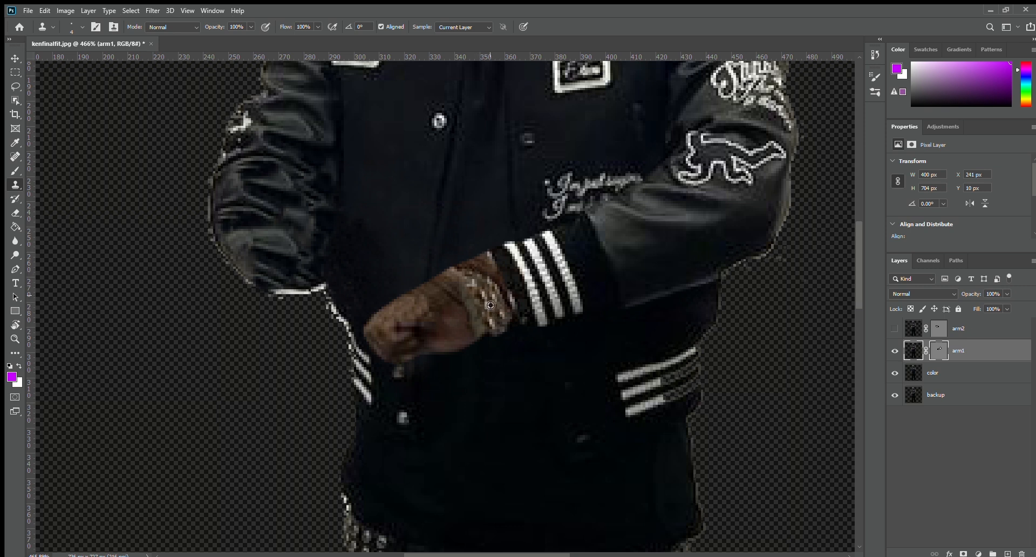
# Clone the bracelet links upward to the wrist's upper edge to complete the bracelet
pyautogui.keyDown('alt'); pyautogui.click(490, 305); pyautogui.keyUp('alt')
pyautogui.moveTo(462, 271); pyautogui.dragTo(487, 264)
pyautogui.keyDown('alt'); pyautogui.click(492, 297); pyautogui.keyUp('alt')
pyautogui.keyDown('alt'); pyautogui.click(492, 305); pyautogui.keyUp('alt')
pyautogui.keyDown('alt'); pyautogui.click(499, 308); pyautogui.keyUp('alt')
pyautogui.keyDown('alt'); pyautogui.click(495, 294); pyautogui.keyUp('alt')
pyautogui.click(471, 330)
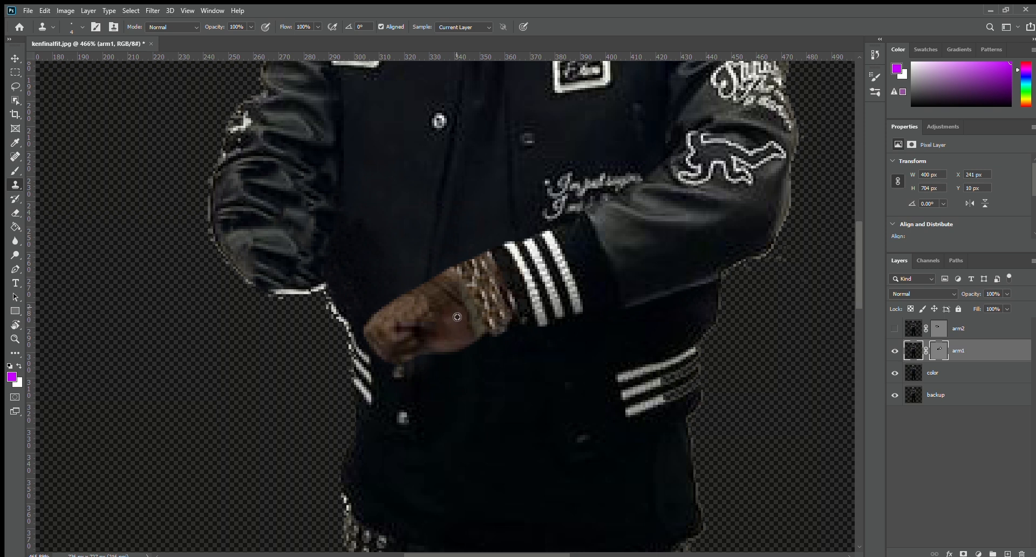
# Clone smooth skin over the back of the hand beside the bracelet
pyautogui.keyDown('alt'); pyautogui.click(457, 317); pyautogui.keyUp('alt')
pyautogui.moveTo(452, 308)
pyautogui.mouseDown()
pyautogui.moveTo(457, 314)
pyautogui.moveTo(458, 296)
pyautogui.moveTo(448, 304)
pyautogui.moveTo(442, 283)
pyautogui.moveTo(442, 305)
pyautogui.moveTo(451, 280)
pyautogui.moveTo(433, 289)
pyautogui.mouseUp()
pyautogui.keyDown('alt'); pyautogui.click(456, 320); pyautogui.keyUp('alt')
pyautogui.keyDown('alt'); pyautogui.click(454, 304); pyautogui.keyUp('alt')
pyautogui.keyDown('alt'); pyautogui.click(458, 320); pyautogui.keyUp('alt')
pyautogui.keyDown('alt'); pyautogui.click(449, 306); pyautogui.keyUp('alt')
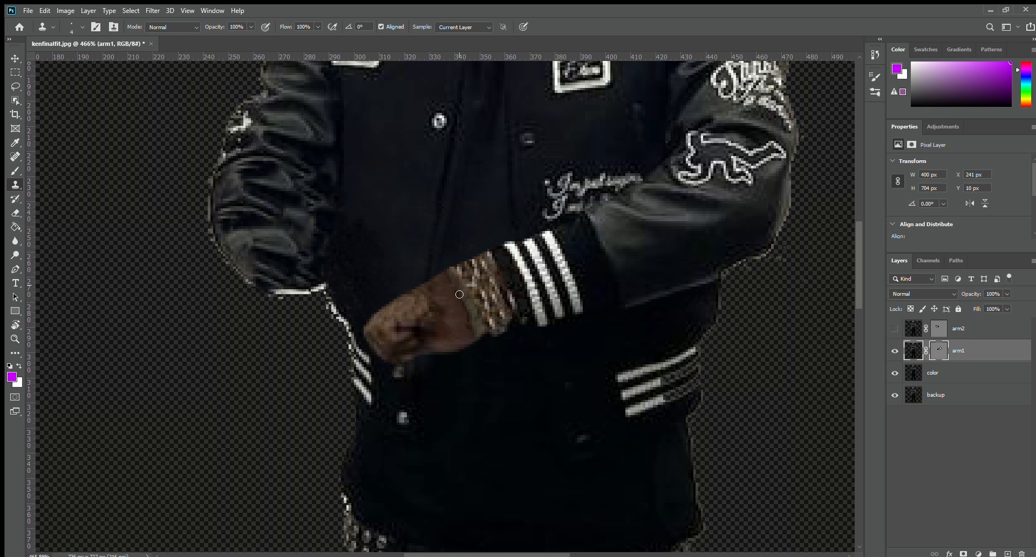
# Toggle the arm2 layer's visibility to compare the retouched arm1 hand with and without the overlapping arm
pyautogui.press('z')
pyautogui.moveTo(526, 316); pyautogui.dragTo(468, 320)
pyautogui.moveTo(538, 333); pyautogui.dragTo(497, 376)
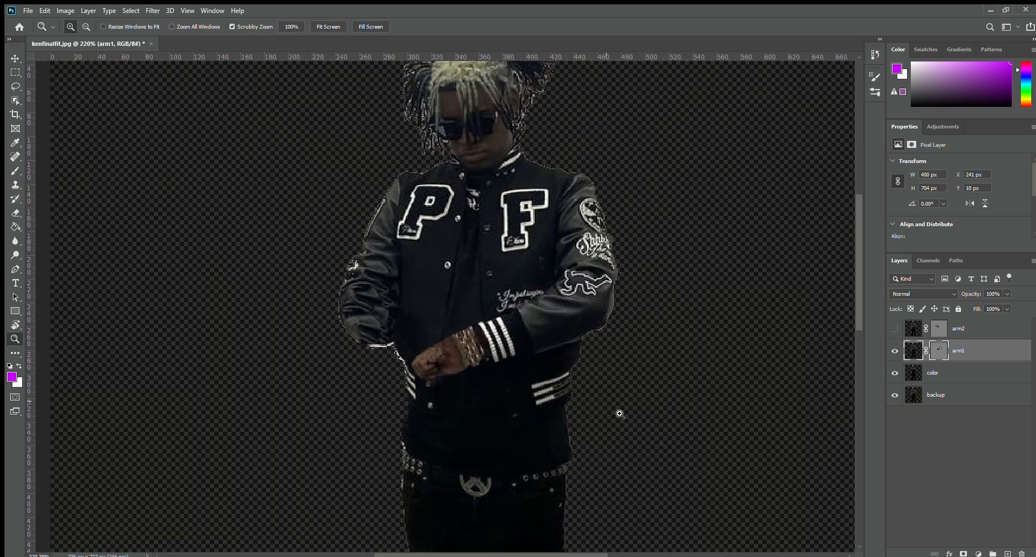
pyautogui.moveTo(620, 414); pyautogui.dragTo(617, 416)
pyautogui.click(888, 327)
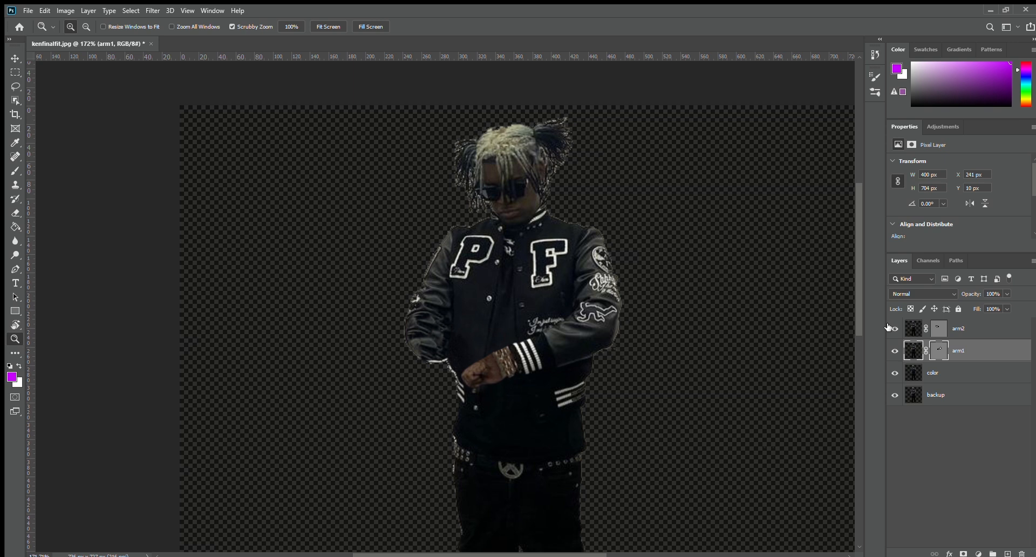
pyautogui.click(888, 327)
pyautogui.click(888, 327)
pyautogui.click(888, 327)
pyautogui.click(888, 326)
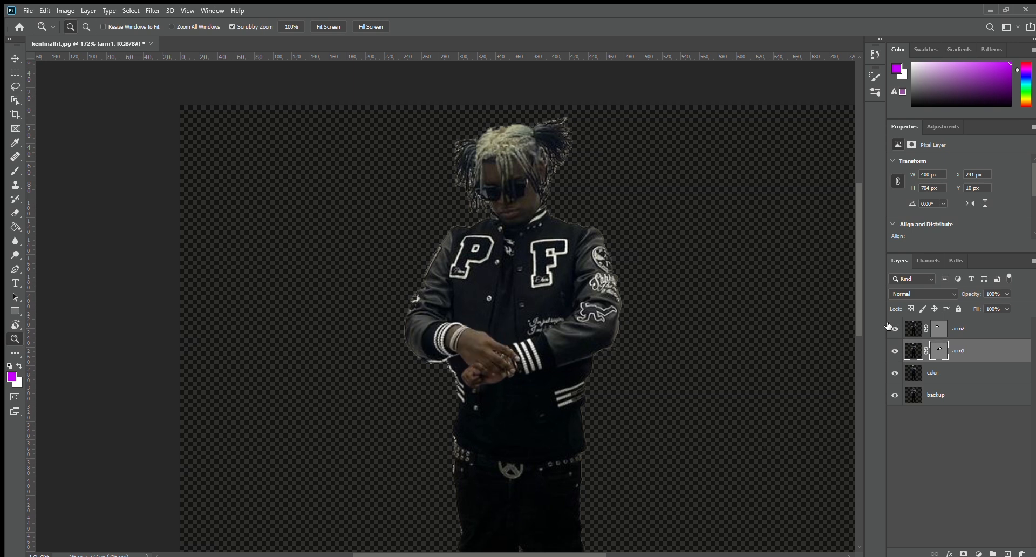
pyautogui.click(888, 326)
pyautogui.click(888, 326)
# Toggle both arm layers to check the color layer beneath, and leave arm1 and arm2 visible
pyautogui.click(894, 351)
pyautogui.click(895, 328)
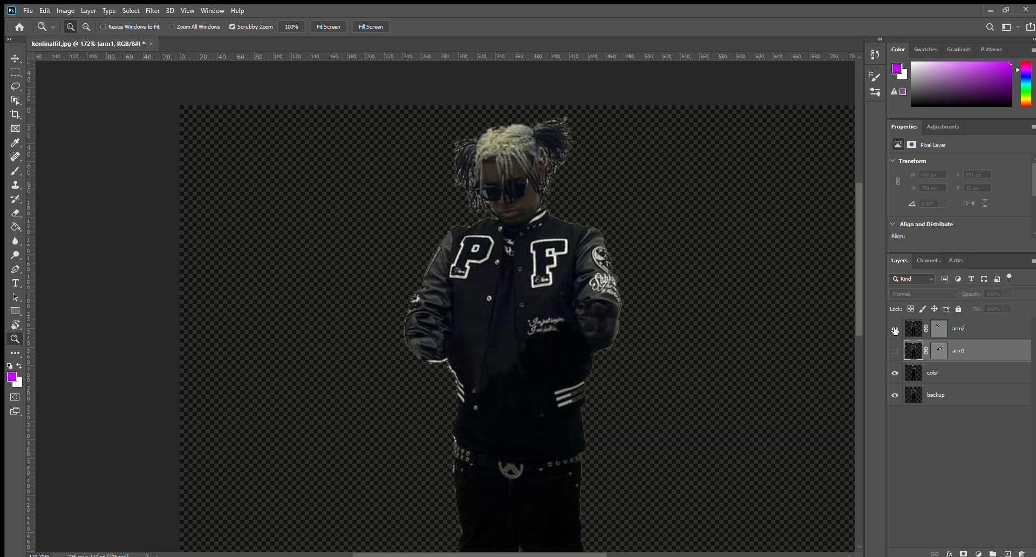
pyautogui.click(895, 328)
pyautogui.click(896, 350)
pyautogui.click(896, 348)
pyautogui.click(896, 349)
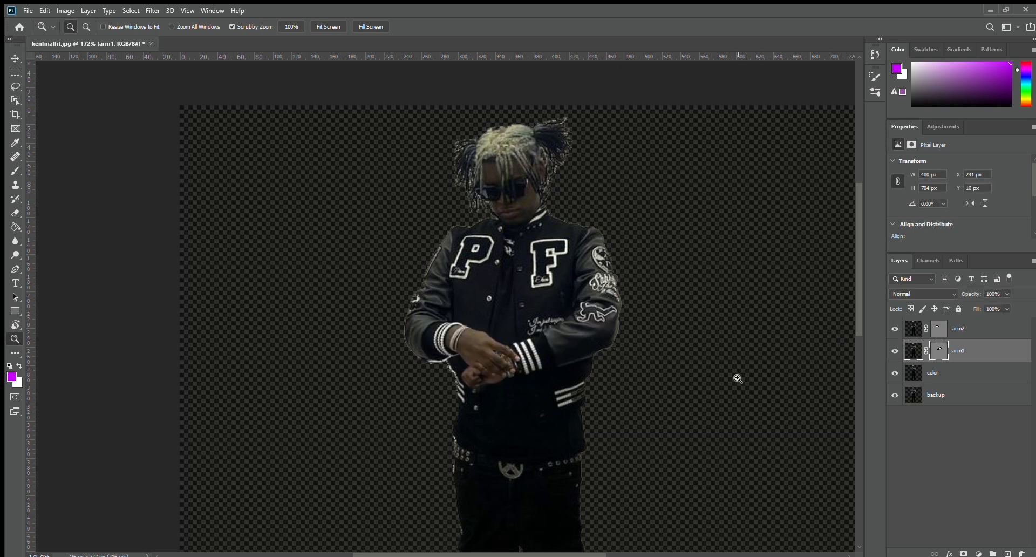
pyautogui.moveTo(735, 374); pyautogui.dragTo(695, 395)
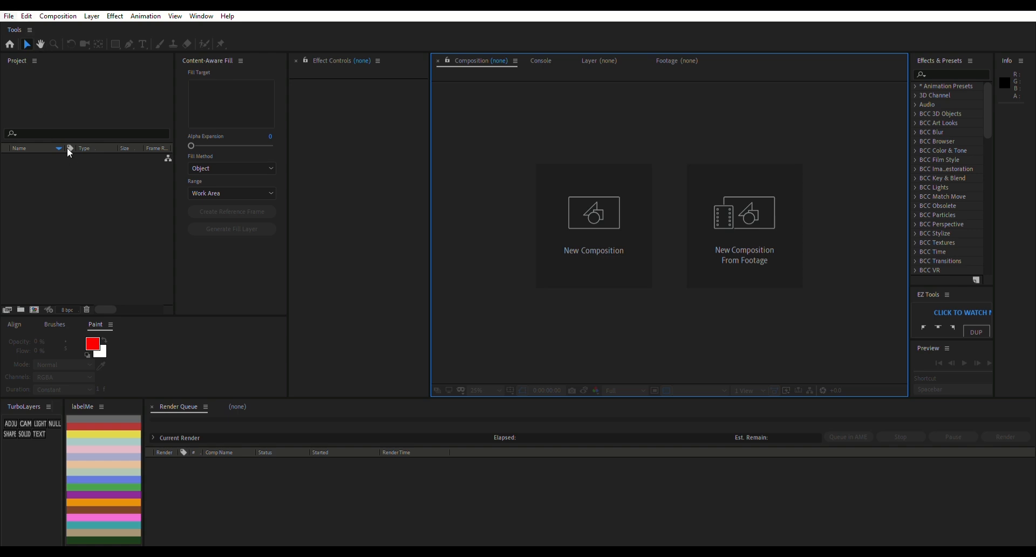
# Switch to After Effects and import the kenfinalfitDONE file as a composition with its layers
pyautogui.hotkey('ctrl', 'n')
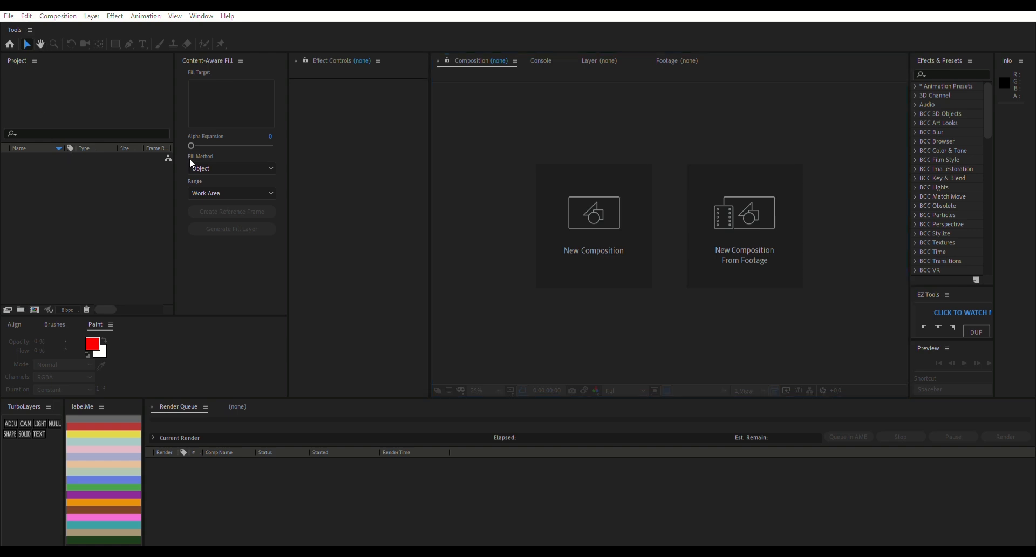
pyautogui.doubleClick(193, 116)
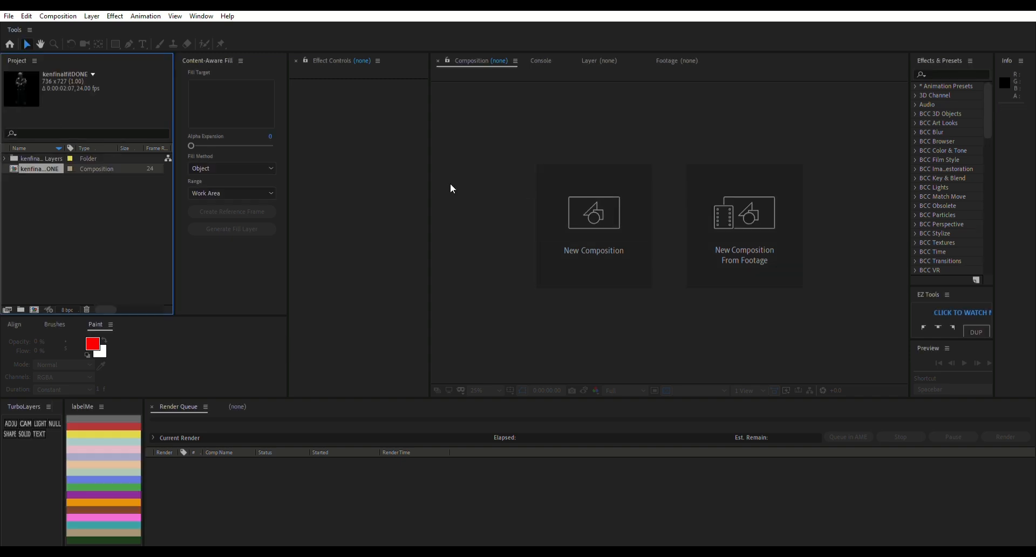
# Open the kenfinalfitDONE composition and examine the figure's upper body and crossed arms up close
pyautogui.doubleClick(51, 166)
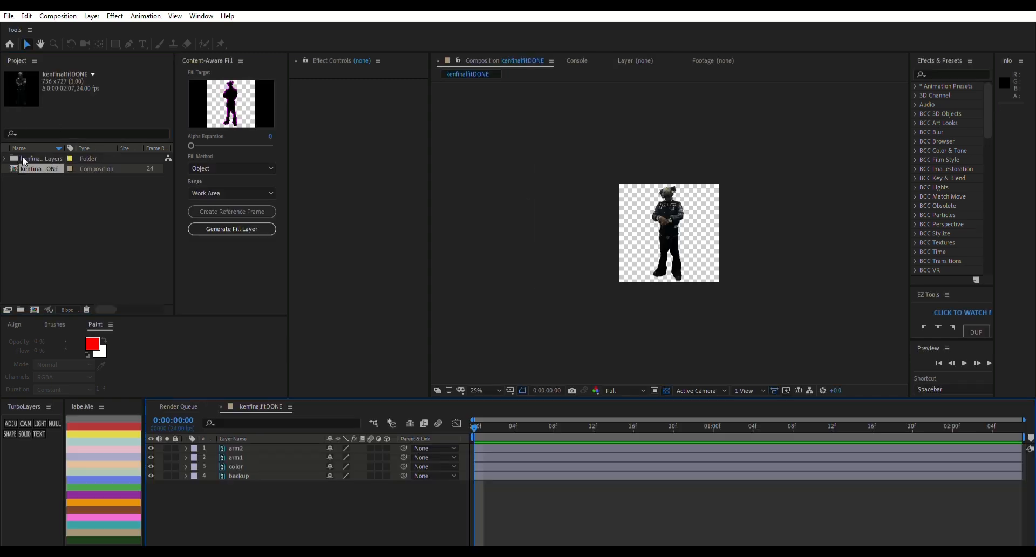
pyautogui.scroll(4, 693, 281)
pyautogui.scroll(-2, 696, 272)
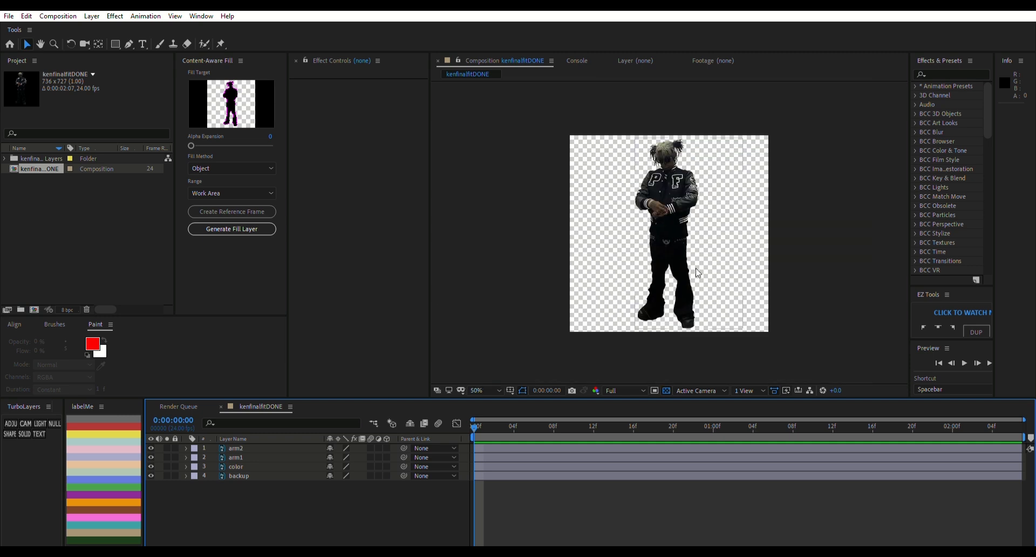
pyautogui.scroll(1, 696, 219)
pyautogui.scroll(1, 713, 189)
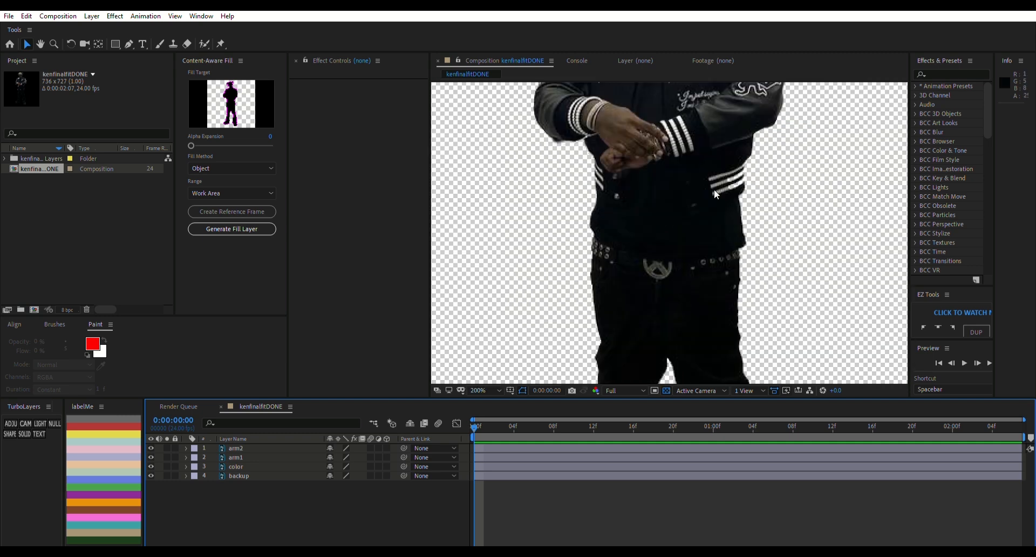
pyautogui.moveTo(713, 189); pyautogui.dragTo(663, 267, button='middle')
pyautogui.moveTo(733, 176); pyautogui.dragTo(669, 226, button='middle')
pyautogui.scroll(-1, 684, 254)
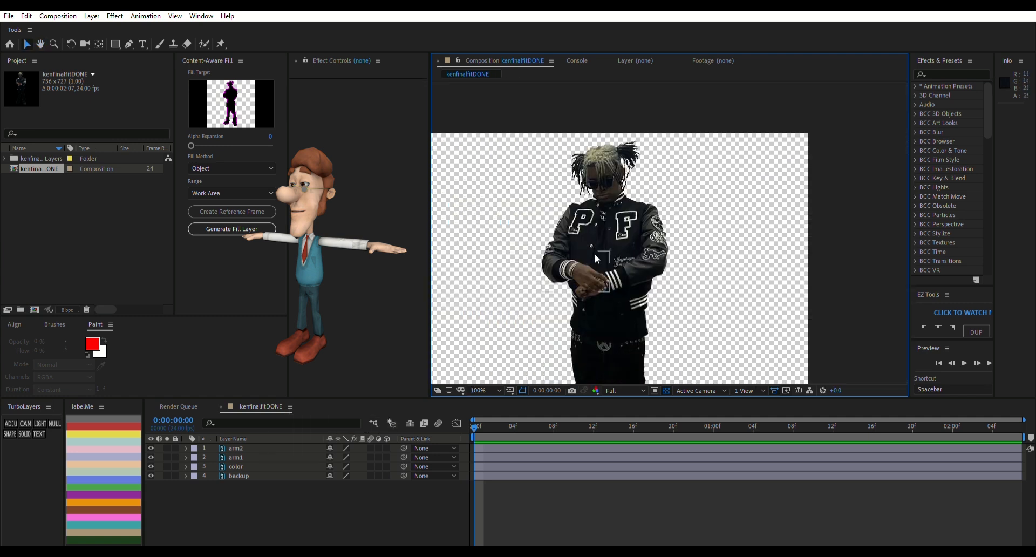
# Place Puppet pins on the arm1 layer along the upper edge of the sleeve and around the elbow
pyautogui.click(244, 457)
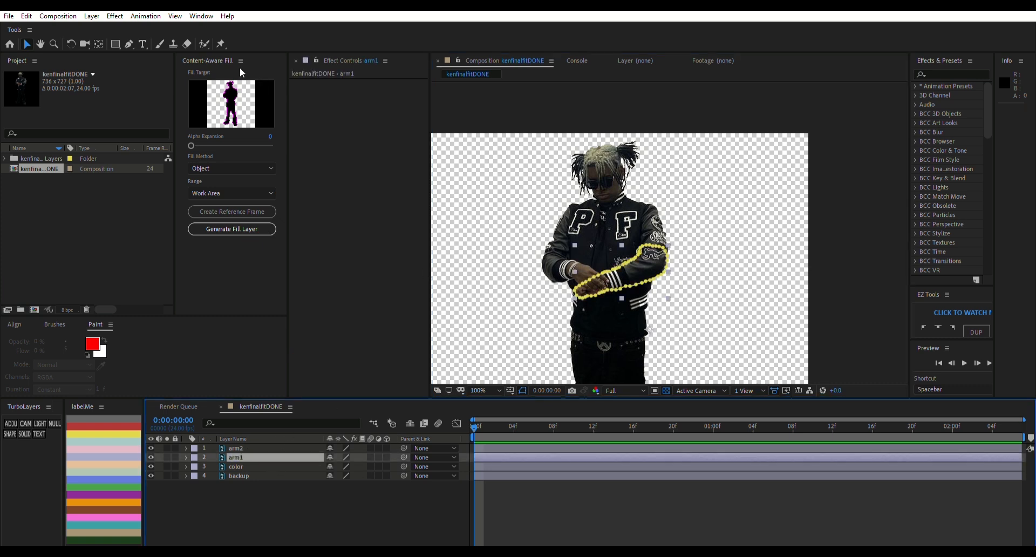
pyautogui.click(221, 43)
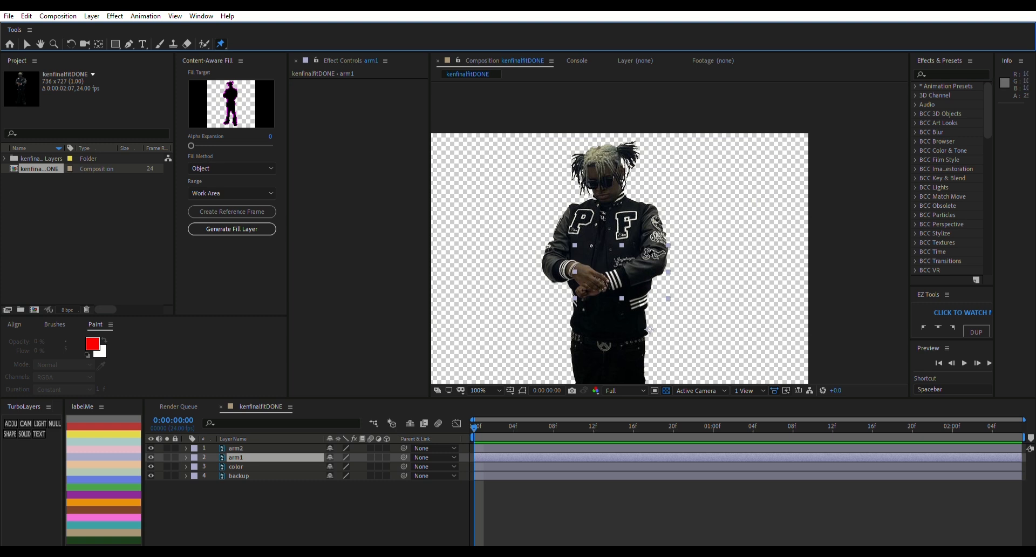
pyautogui.press('.')
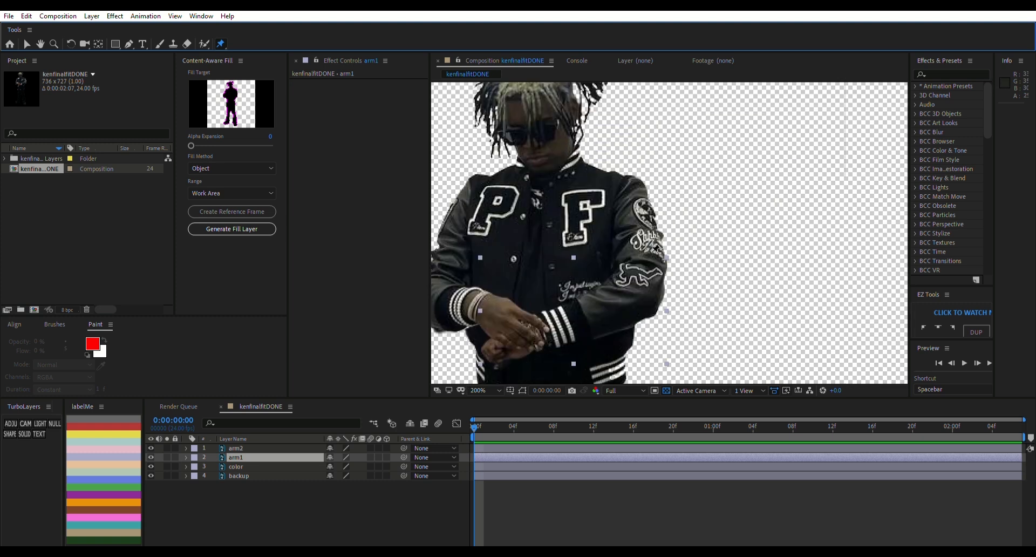
pyautogui.click(622, 258)
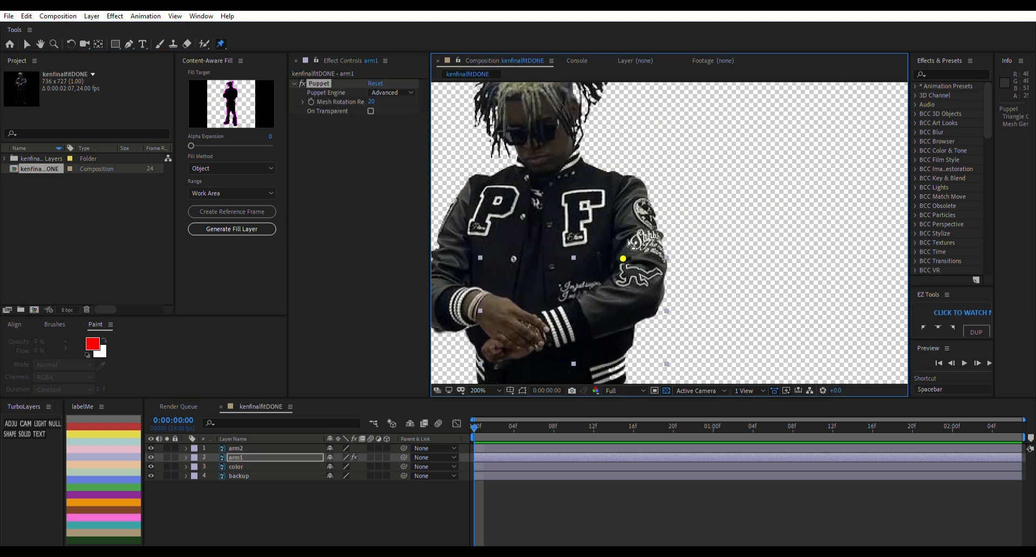
pyautogui.click(631, 254)
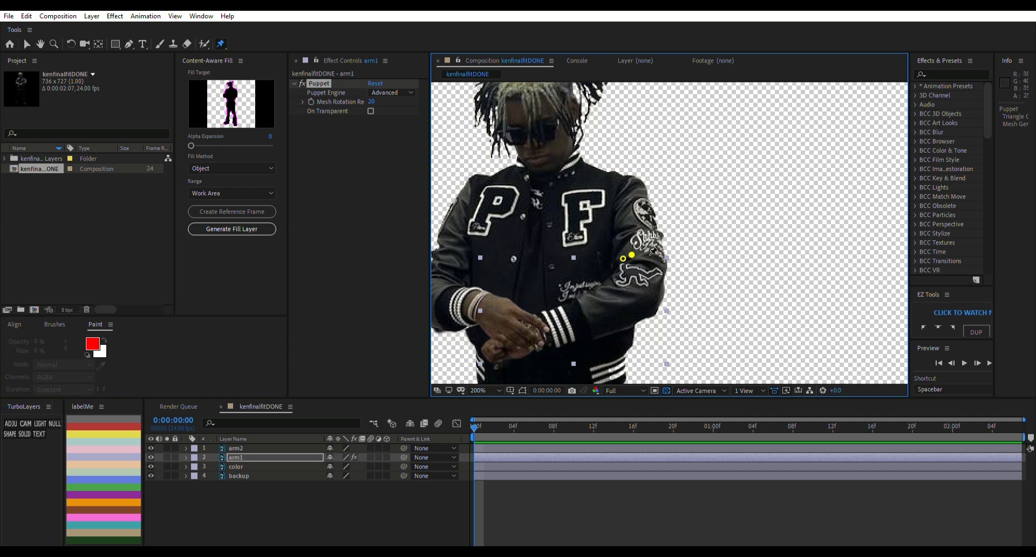
pyautogui.click(647, 256)
pyautogui.click(659, 260)
pyautogui.click(663, 272)
pyautogui.click(663, 286)
# Try to pin arm1's sleeve, forearm and hand, and pull the forearm away from the torso
pyautogui.press('space')
pyautogui.moveTo(654, 338); pyautogui.dragTo(750, 268)
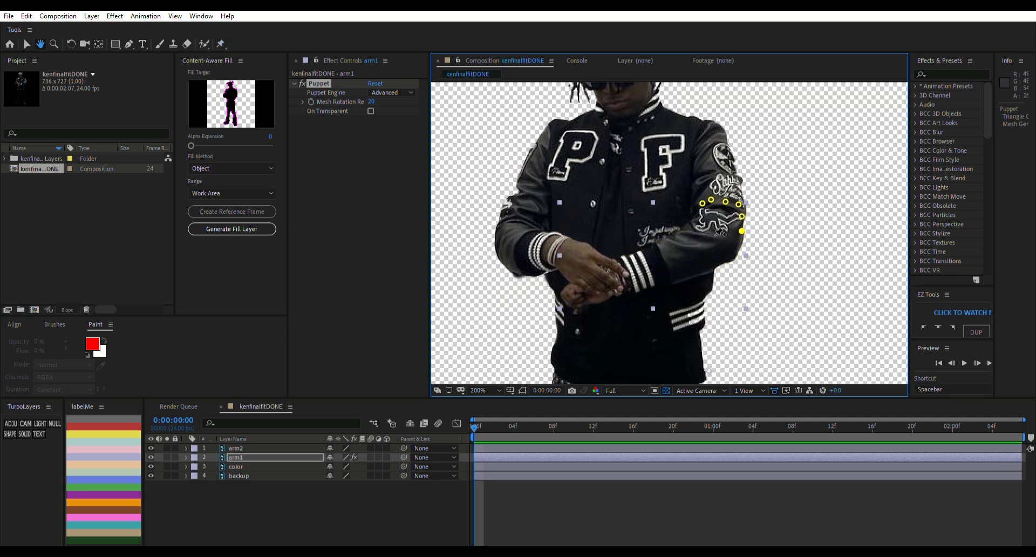
pyautogui.scroll(-2, 712, 232)
pyautogui.scroll(2, 708, 236)
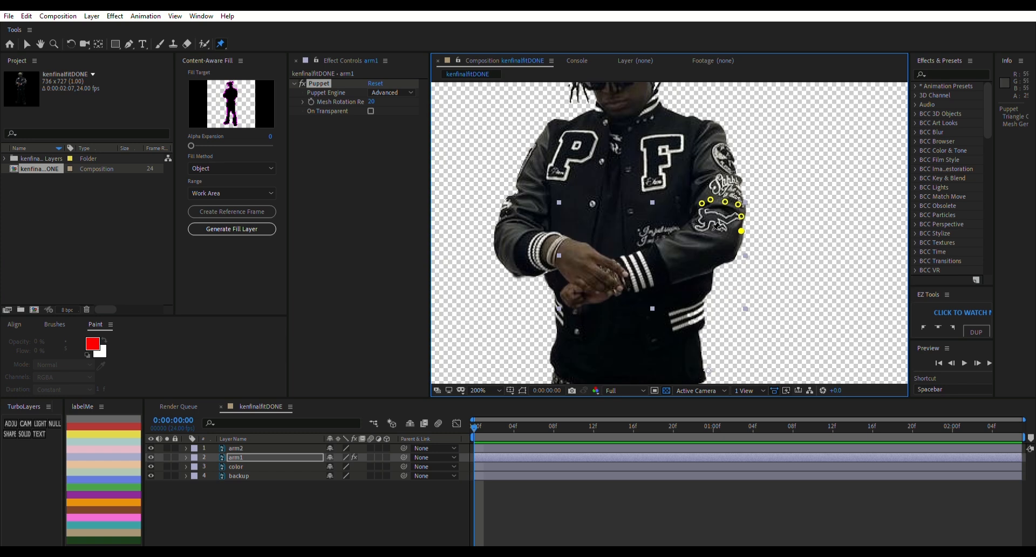
pyautogui.click(663, 262)
pyautogui.click(587, 285)
pyautogui.moveTo(665, 253); pyautogui.dragTo(684, 261)
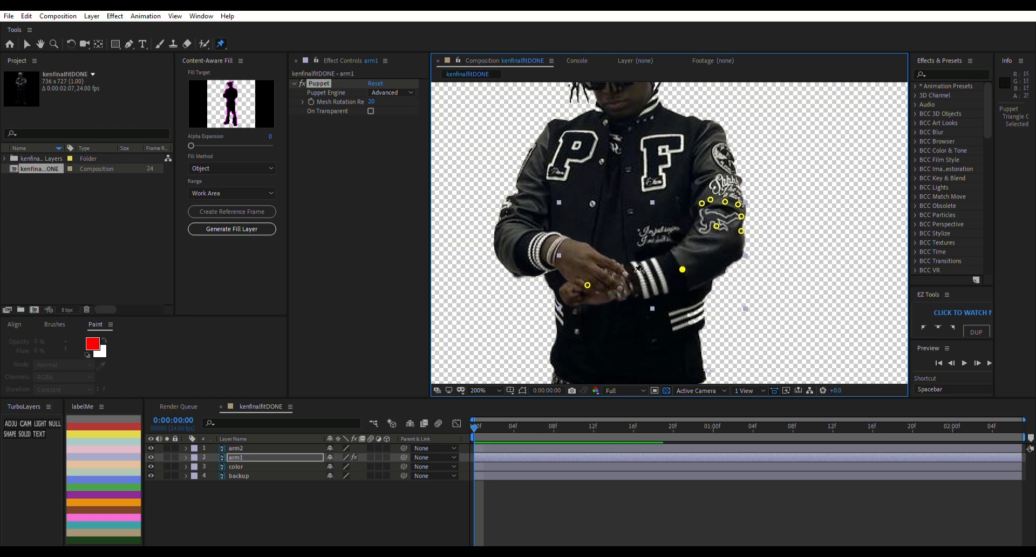
pyautogui.moveTo(590, 277); pyautogui.dragTo(678, 307)
pyautogui.click(687, 261)
pyautogui.moveTo(687, 261); pyautogui.dragTo(744, 264)
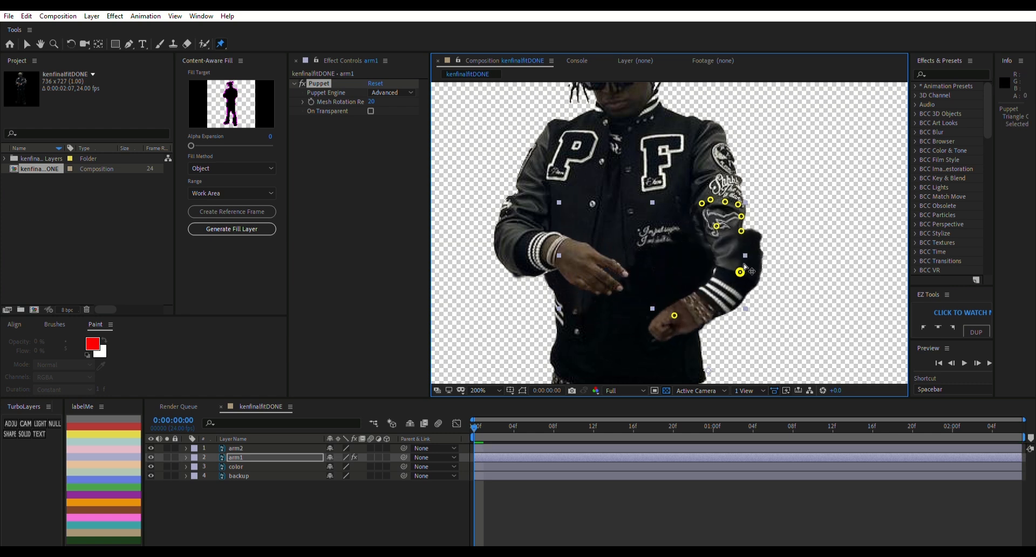
# Undo the stray extra hand pin and try to swing arm1's hand and forearm down outside the torso
pyautogui.click(685, 303)
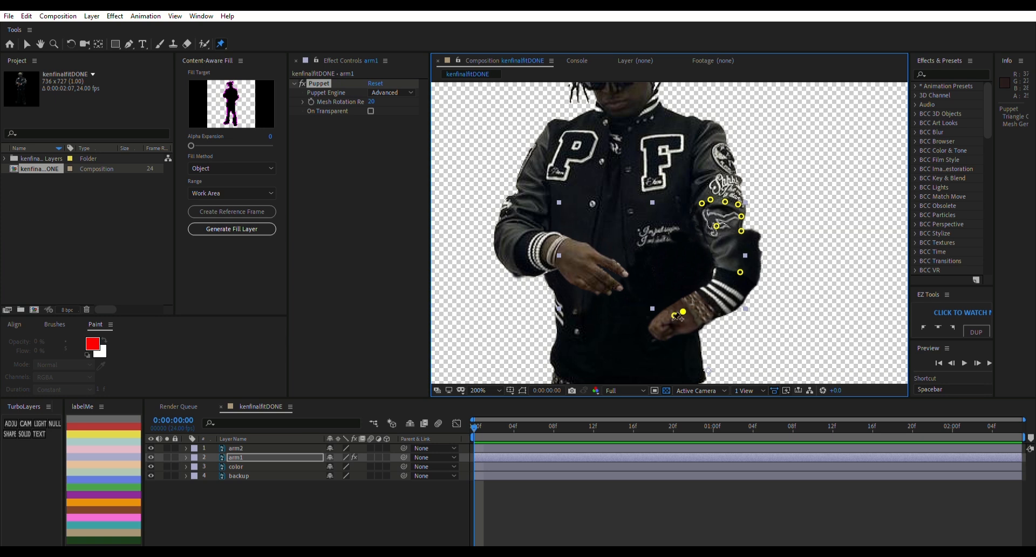
pyautogui.hotkey('ctrl', 'z')
pyautogui.hotkey('ctrl', 'z')
pyautogui.moveTo(672, 306); pyautogui.dragTo(755, 319)
pyautogui.moveTo(687, 260); pyautogui.dragTo(769, 268)
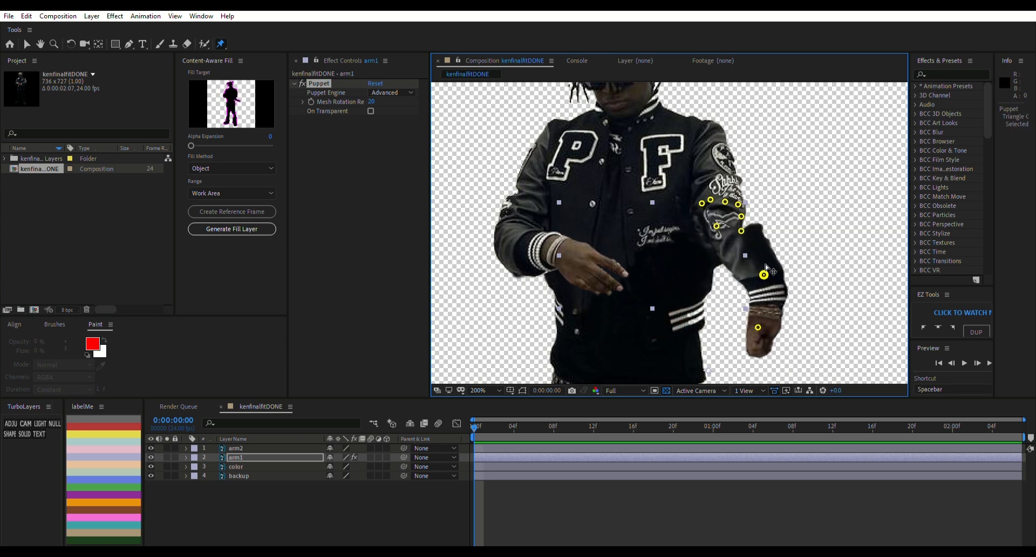
pyautogui.press(',')
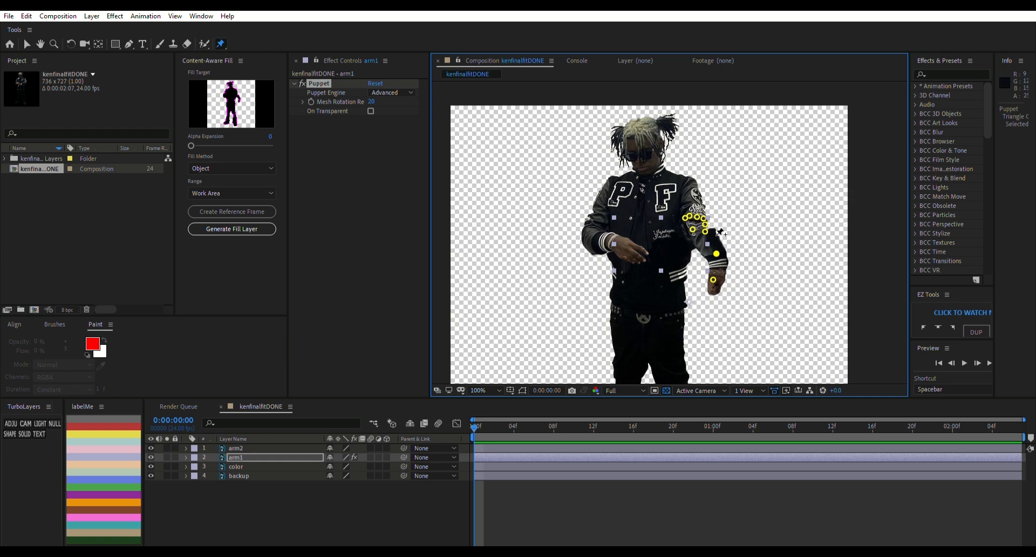
# Undo the forearm and hand deformation of arm1 and the pins added for it
pyautogui.hotkey('ctrl', 'z')
pyautogui.hotkey('ctrl', 'z')
pyautogui.hotkey('ctrl', 'z')
pyautogui.hotkey('ctrl', 'z')
pyautogui.hotkey('ctrl', 'z')
pyautogui.hotkey('ctrl', 'z')
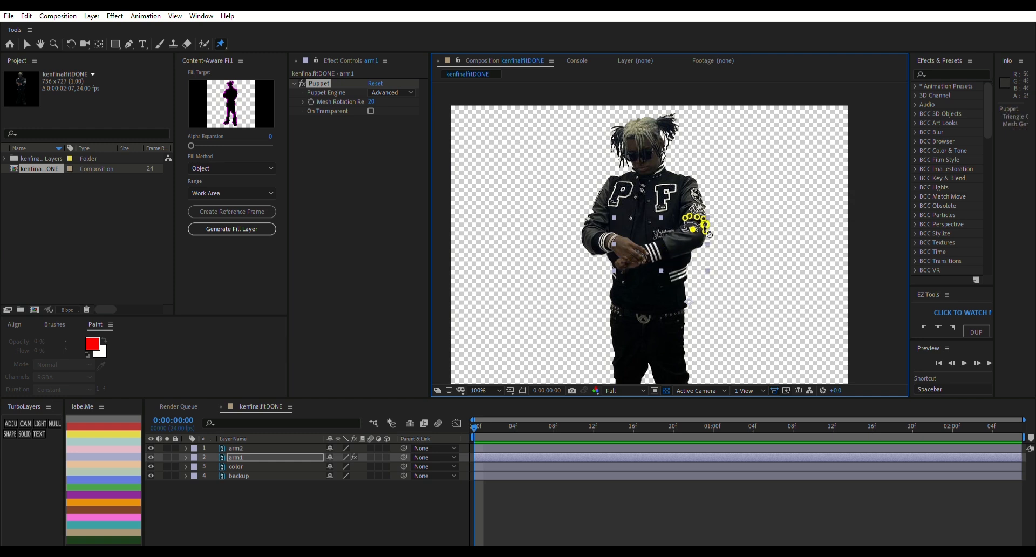
pyautogui.hotkey('ctrl', 'z')
# Pin arm1's elbow, wrist and hand with the Puppet Pin tool and pose the arm straight, angled down away from the body
pyautogui.click(691, 235)
pyautogui.click(628, 261)
pyautogui.moveTo(628, 261); pyautogui.dragTo(734, 291)
pyautogui.click(711, 236)
pyautogui.moveTo(711, 235); pyautogui.dragTo(700, 243)
pyautogui.click(734, 291)
pyautogui.moveTo(734, 291)
pyautogui.mouseDown()
pyautogui.moveTo(756, 294)
pyautogui.moveTo(735, 268)
pyautogui.moveTo(753, 279)
pyautogui.moveTo(701, 243)
pyautogui.moveTo(744, 278)
pyautogui.mouseUp()
pyautogui.click(726, 274)
pyautogui.scroll(-1, 722, 279)
pyautogui.scroll(1, 722, 278)
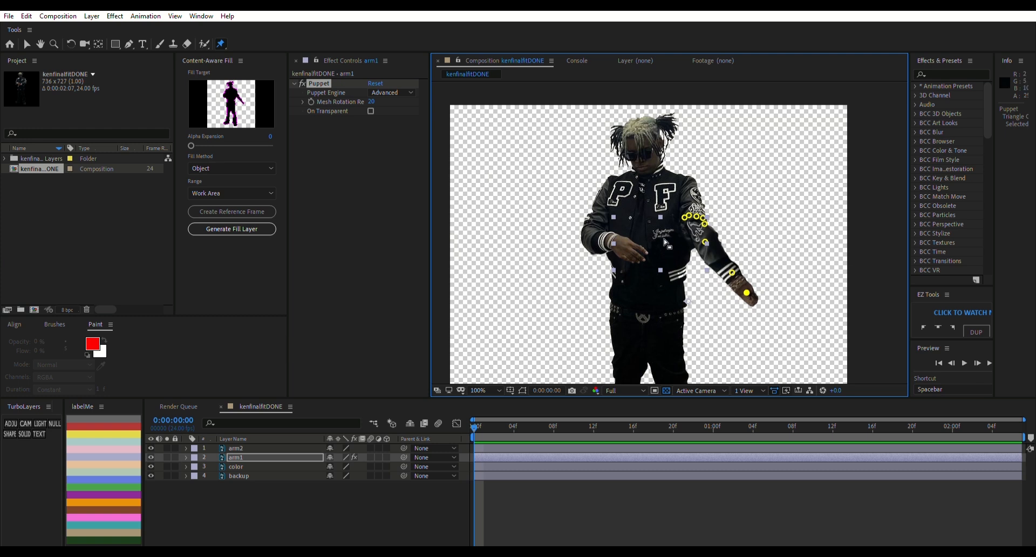
# Duplicate the posed arm1 layer, mirror the copy horizontally with arm2 hidden, and move it to the opposite shoulder at X position 291
pyautogui.hotkey('ctrl', 'd')
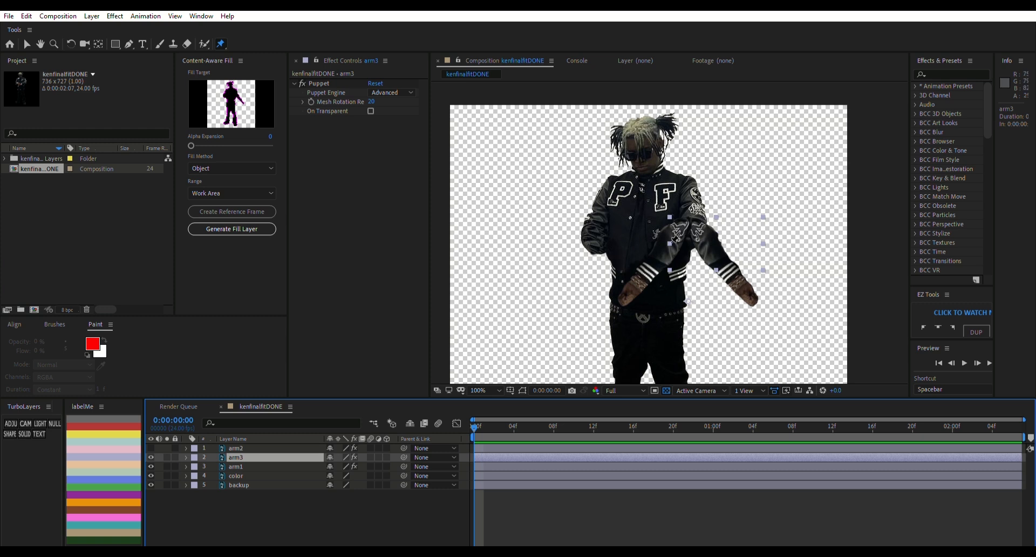
pyautogui.press('v')
pyautogui.press('p')
pyautogui.moveTo(333, 466); pyautogui.dragTo(357, 456)
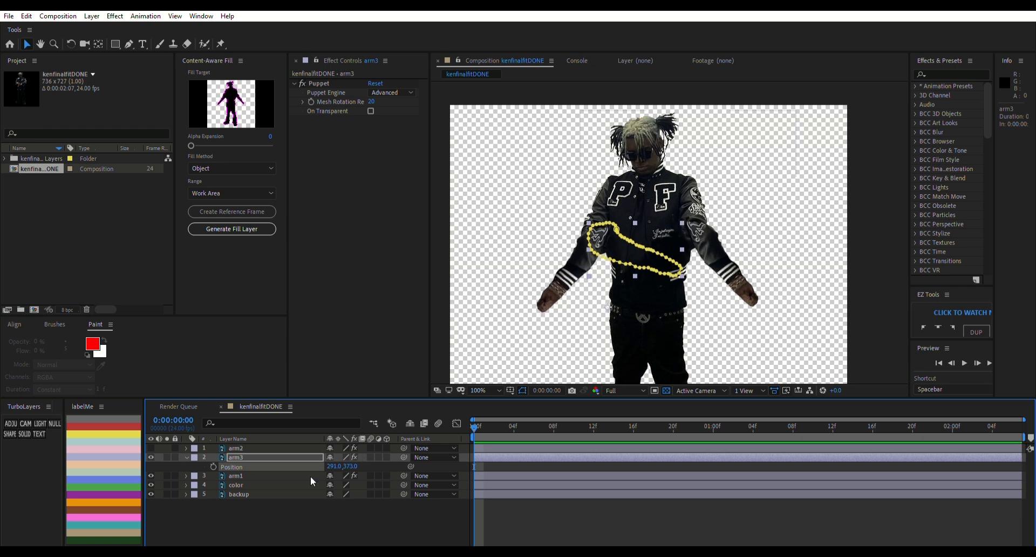
pyautogui.click(278, 513)
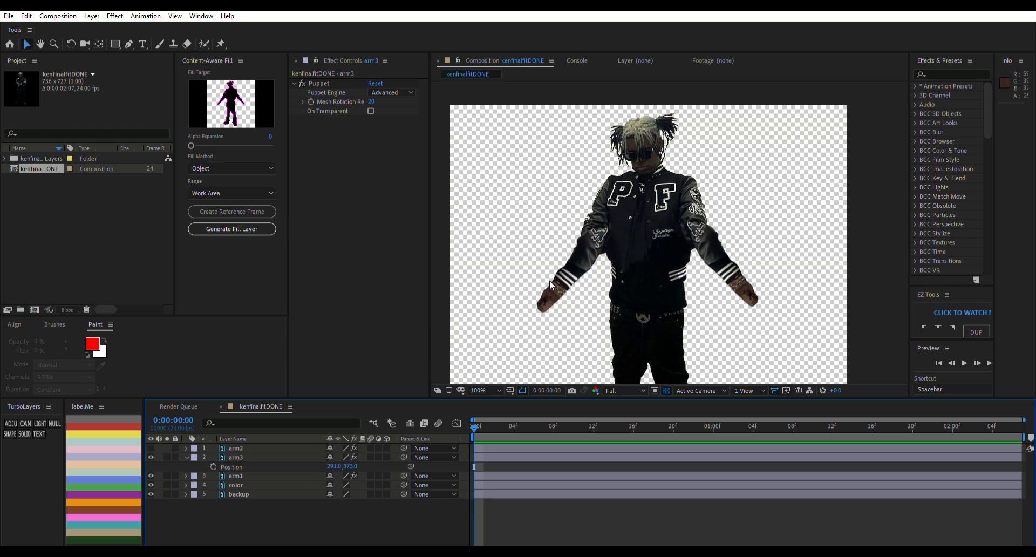
# Set the mirrored arm layer's X position to 295 and check how both arms join the jacket
pyautogui.scroll(-2, 588, 292)
pyautogui.scroll(2, 610, 313)
pyautogui.moveTo(339, 465); pyautogui.dragTo(341, 465)
pyautogui.scroll(-1, 526, 378)
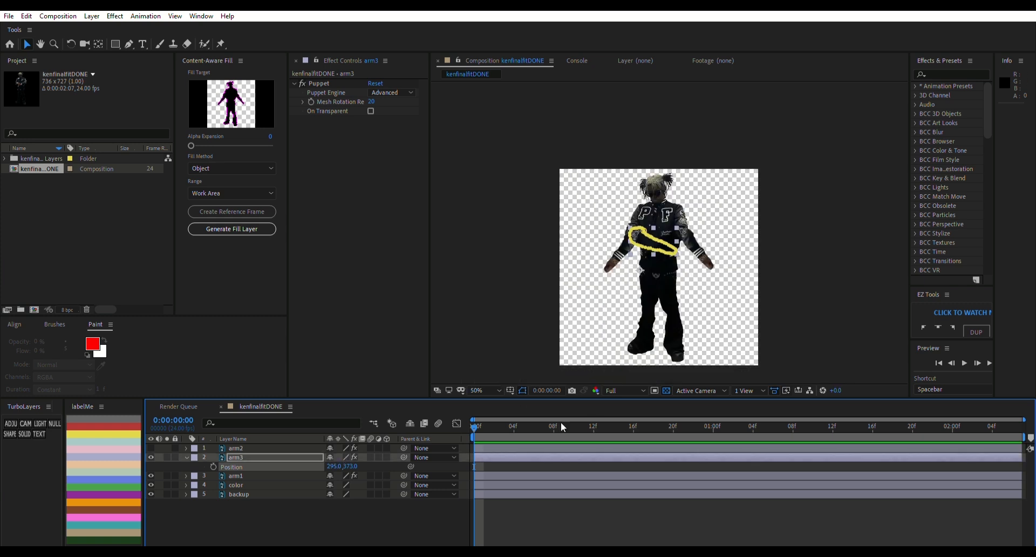
pyautogui.click(442, 510)
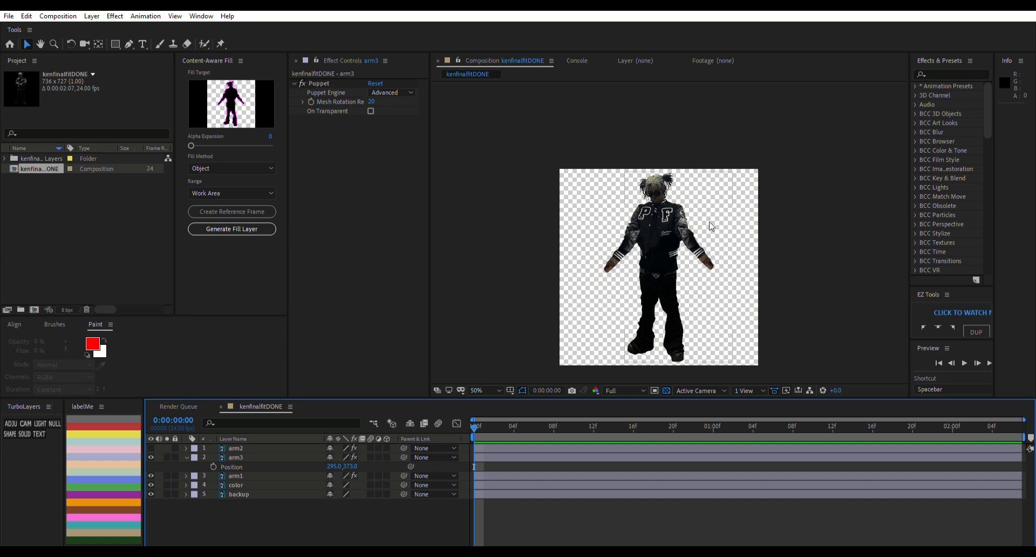
pyautogui.scroll(3, 663, 263)
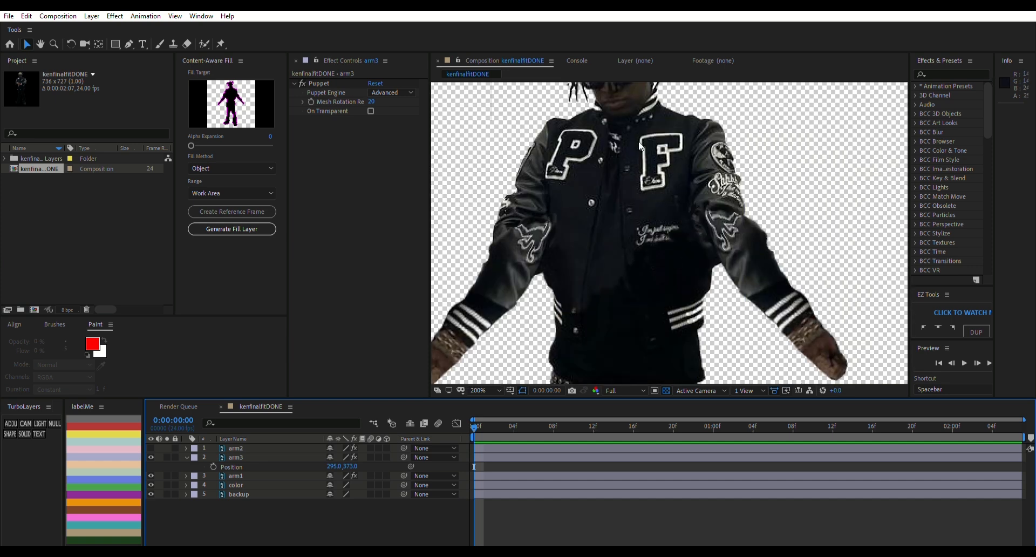
pyautogui.moveTo(639, 145)
pyautogui.mouseDown(button='middle')
pyautogui.moveTo(673, 214)
pyautogui.moveTo(640, 144)
pyautogui.mouseUp(button='middle')
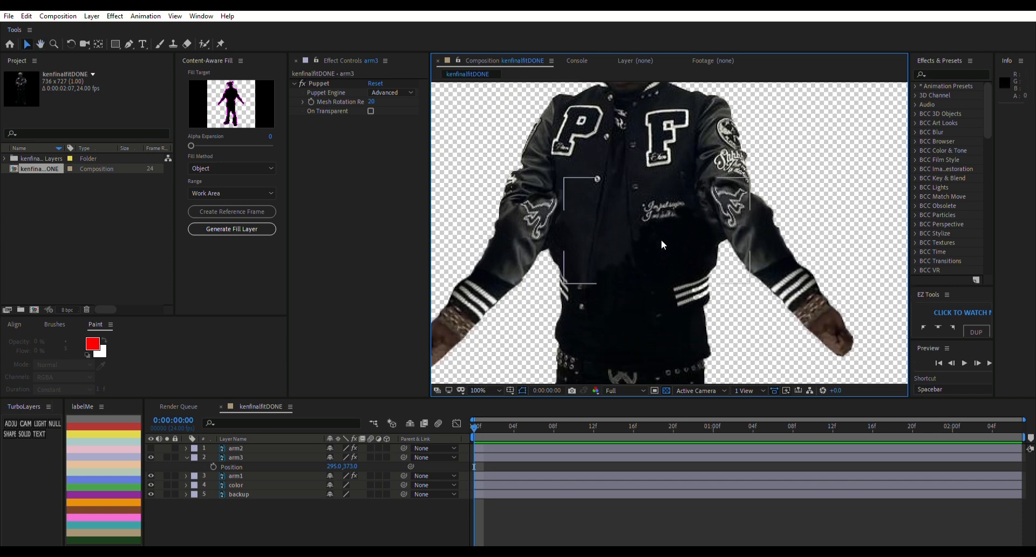
pyautogui.scroll(-3, 661, 240)
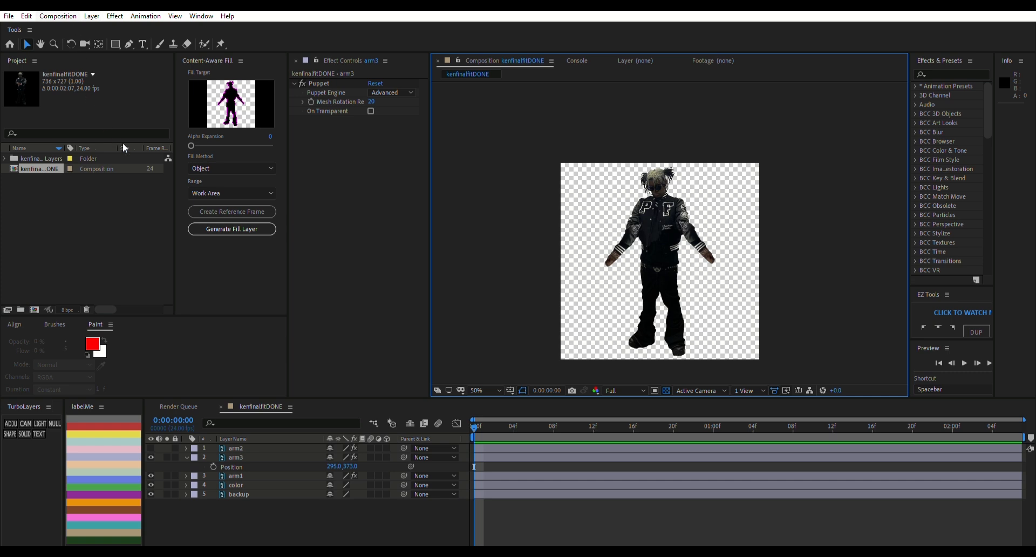
# Add the current frame to the render queue with JPEG Sequence output and return to the kenfinalfitDONE timeline
pyautogui.hotkey('ctrl', 'alt', 's')
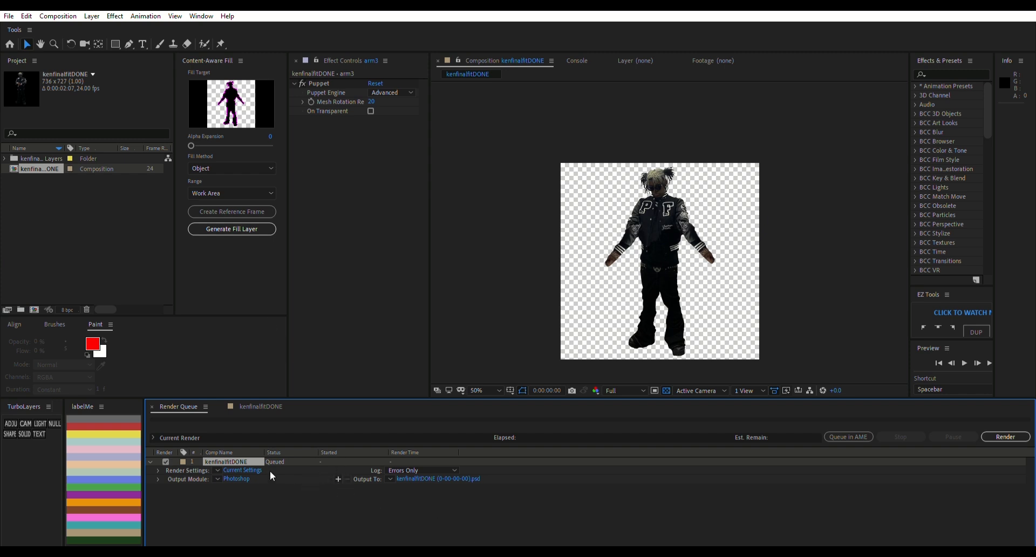
pyautogui.click(233, 469)
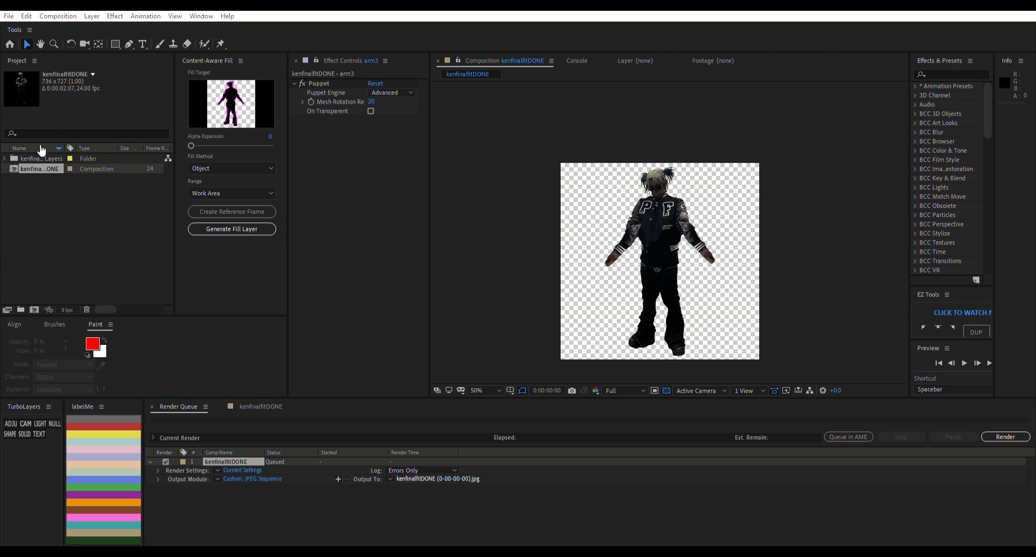
pyautogui.click(262, 406)
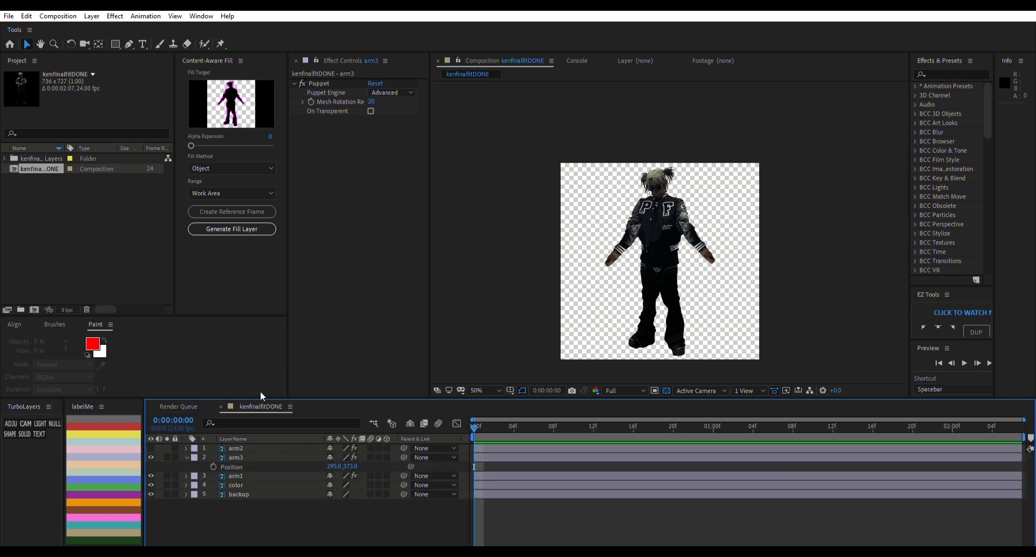
# Create a shape layer with a magenta rectangle covering the whole composition and place it beneath the backup layer
pyautogui.click(187, 457)
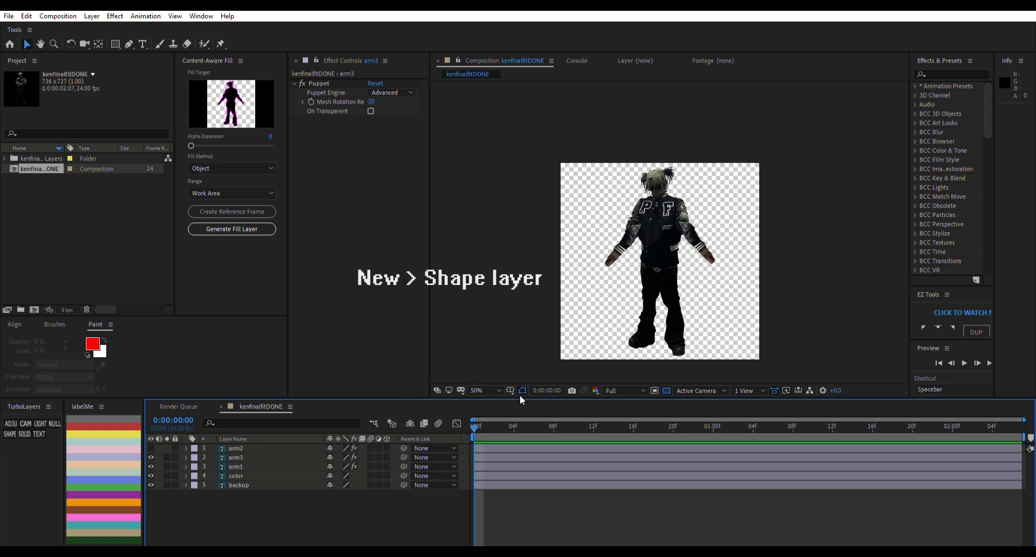
pyautogui.click(542, 455)
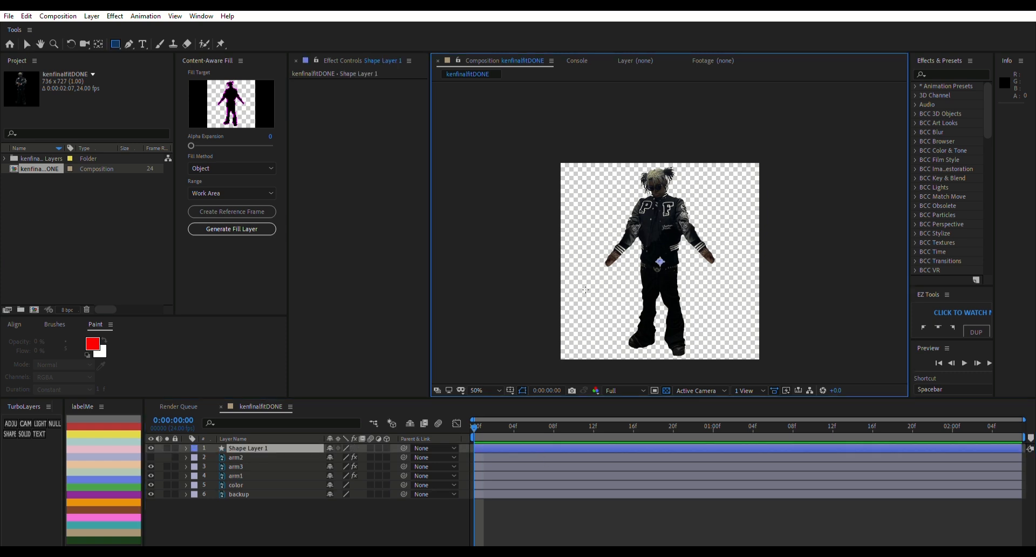
pyautogui.moveTo(535, 144); pyautogui.dragTo(778, 364)
pyautogui.moveTo(274, 447); pyautogui.dragTo(267, 526)
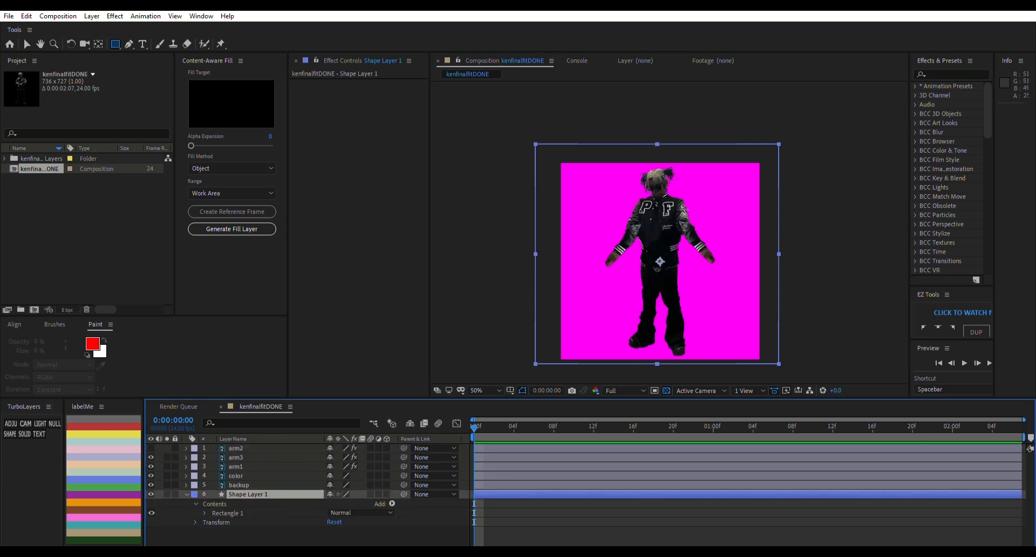
pyautogui.click(323, 526)
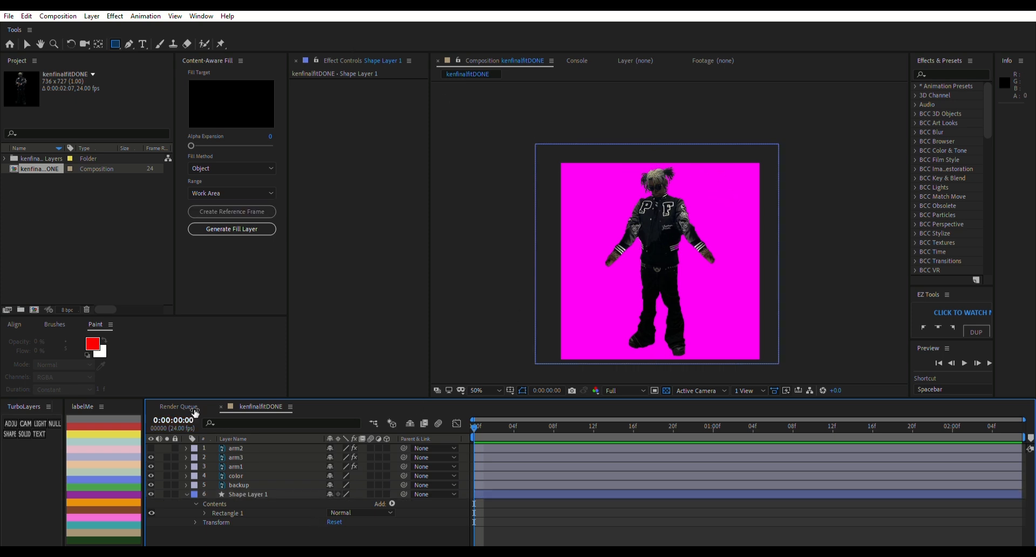
# Render the queued kenfinalfitDONE frame as a JPEG
pyautogui.click(178, 406)
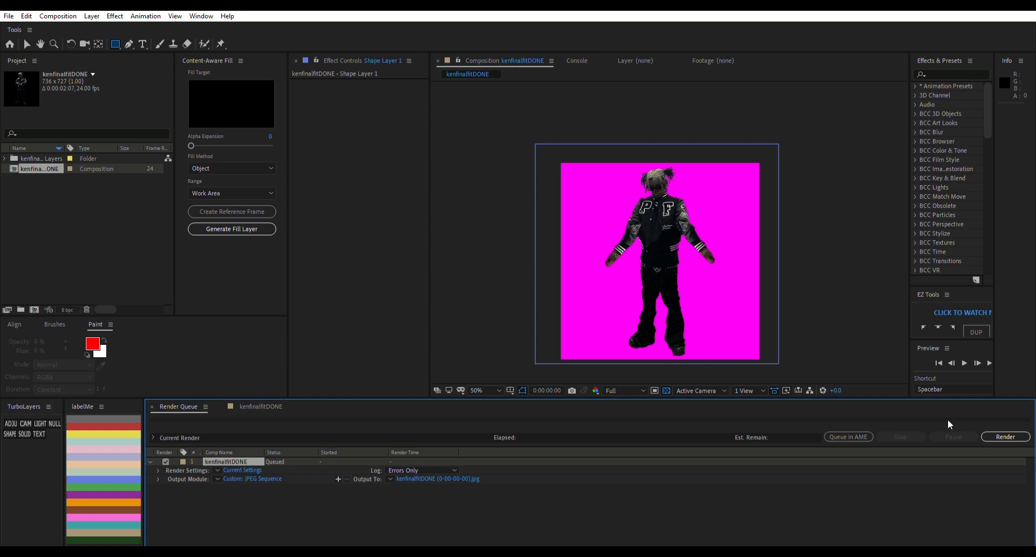
pyautogui.click(998, 436)
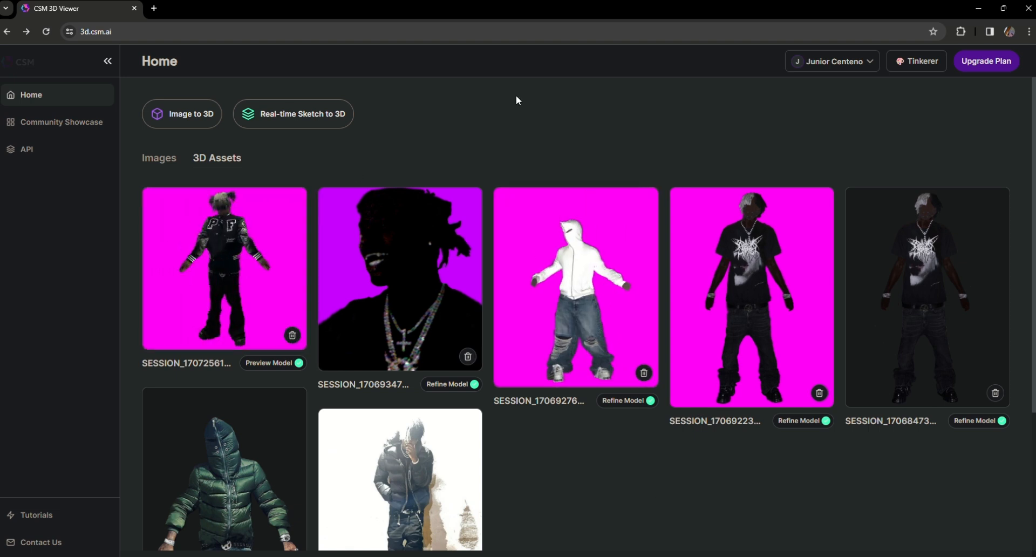
# Upload the rendered figure image to CSM's Image to 3D and open the newly created session to check its initial views
pyautogui.click(205, 122)
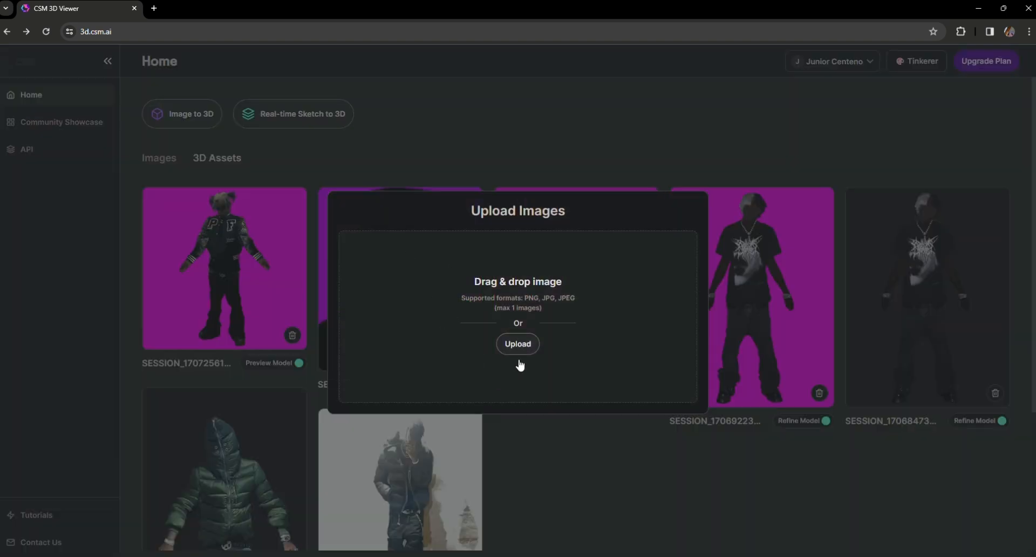
pyautogui.click(518, 352)
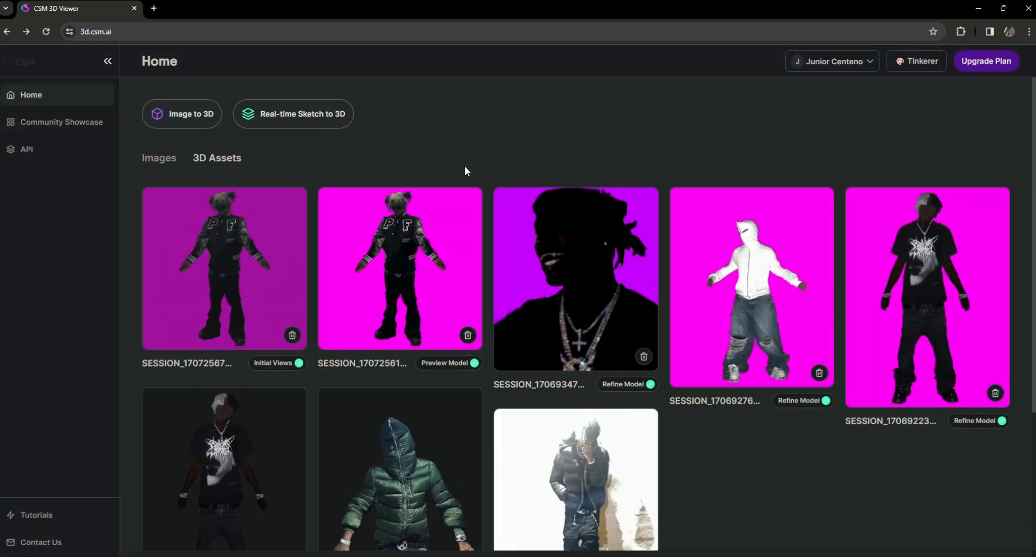
pyautogui.click(219, 255)
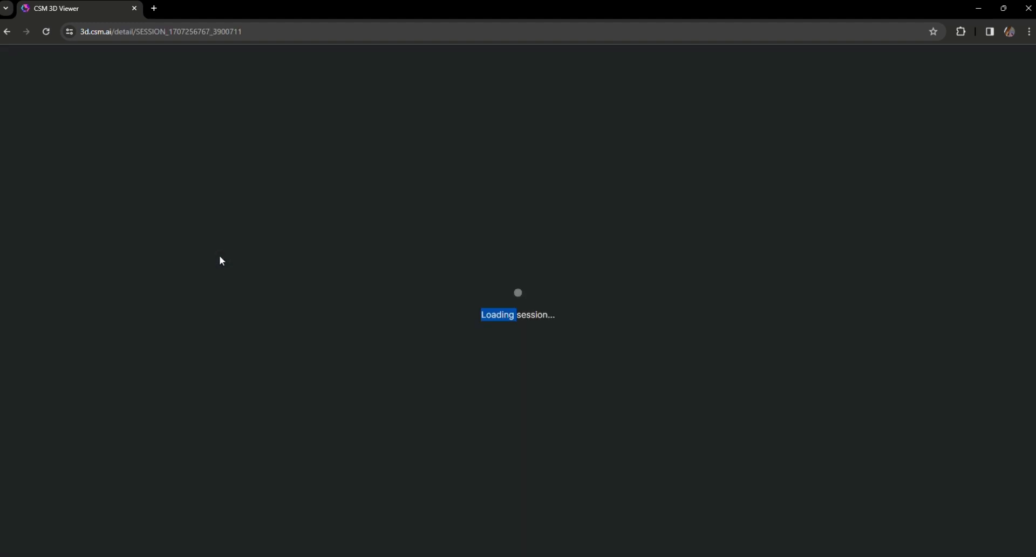
pyautogui.click(484, 272)
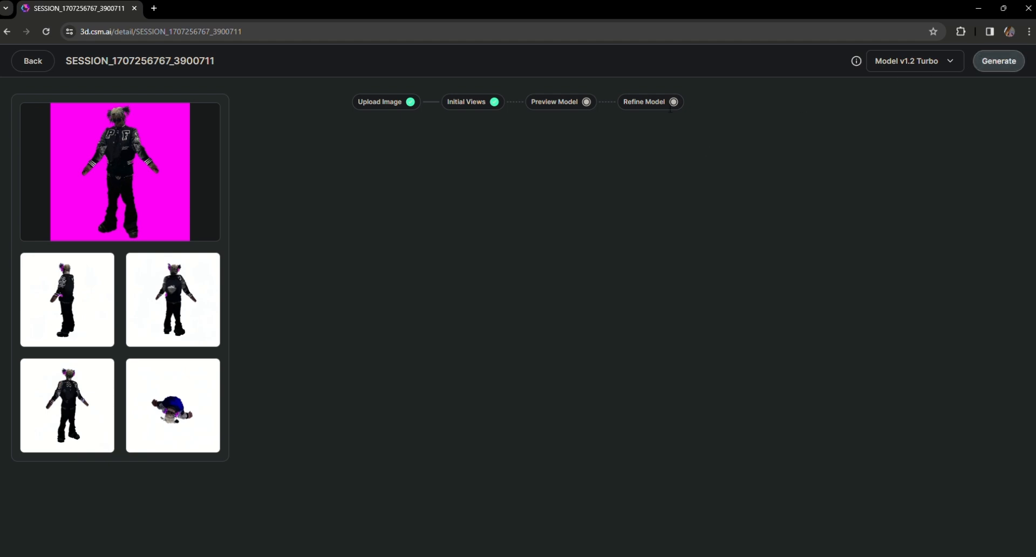
pyautogui.click(641, 114)
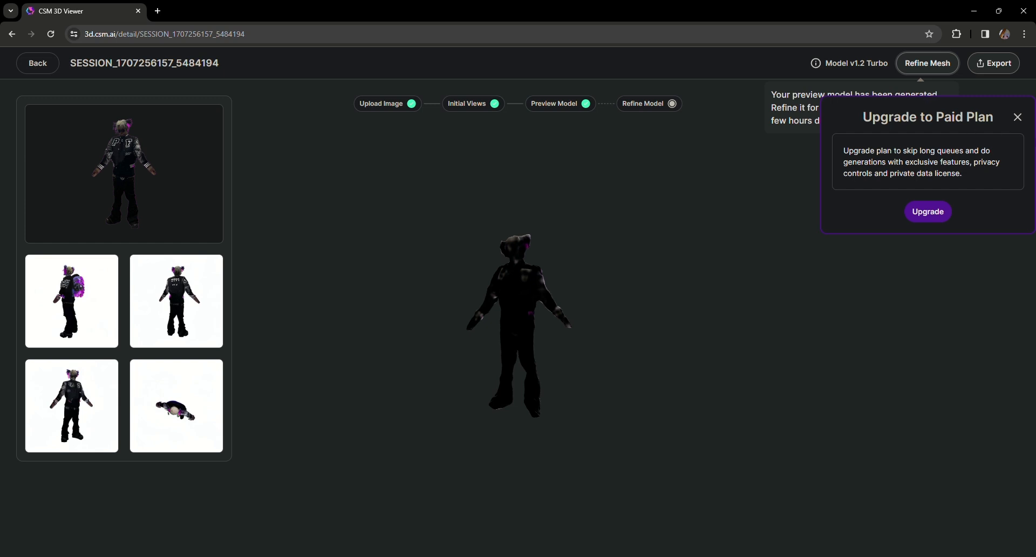
# Dismiss the paid-plan upgrade notice and examine the preview model of the figure from several angles
pyautogui.moveTo(862, 118); pyautogui.dragTo(996, 120)
pyautogui.moveTo(883, 148); pyautogui.dragTo(941, 154)
pyautogui.click(956, 154)
pyautogui.click(942, 152)
pyautogui.click(1018, 117)
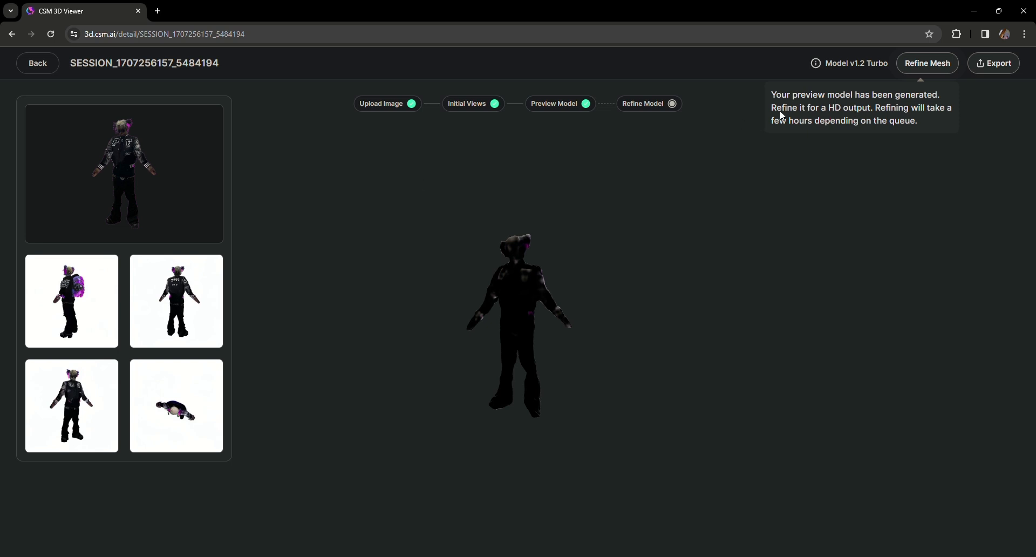
pyautogui.moveTo(496, 287); pyautogui.dragTo(581, 248)
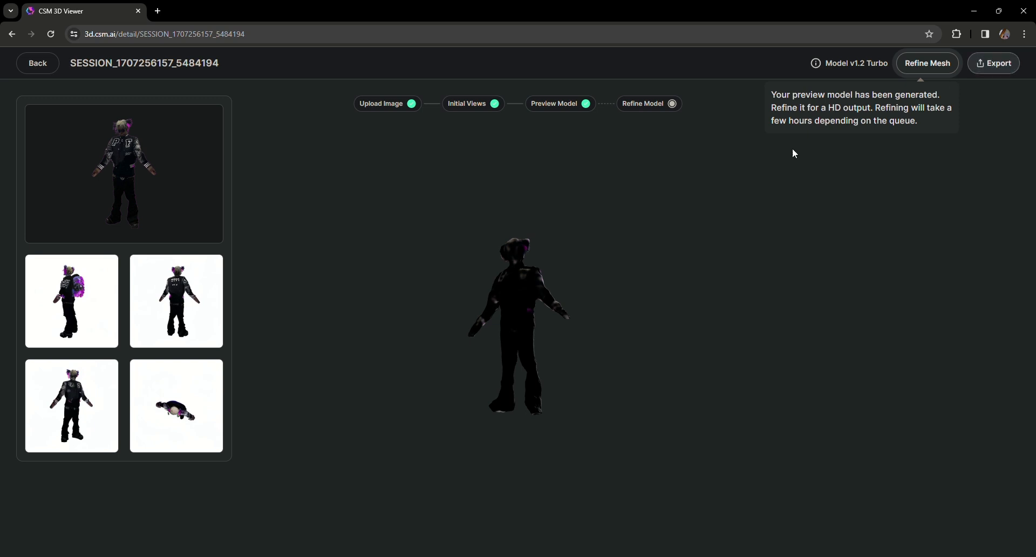
pyautogui.moveTo(561, 268); pyautogui.dragTo(543, 313)
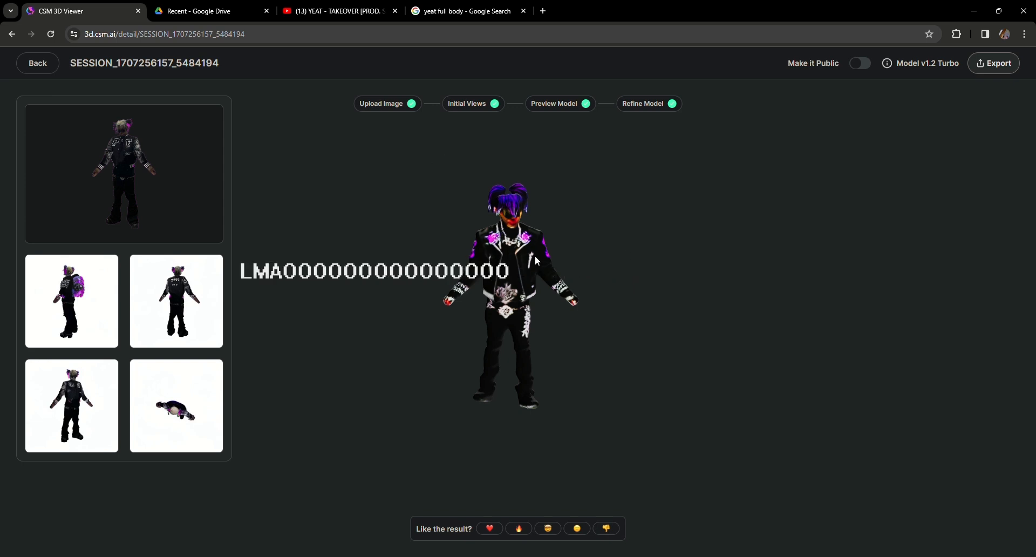
# Check the refined model from several angles and export the refine mesh in FBX format
pyautogui.moveTo(537, 261)
pyautogui.mouseDown()
pyautogui.moveTo(743, 259)
pyautogui.moveTo(576, 273)
pyautogui.moveTo(535, 254)
pyautogui.moveTo(619, 252)
pyautogui.moveTo(497, 251)
pyautogui.moveTo(528, 273)
pyautogui.mouseUp()
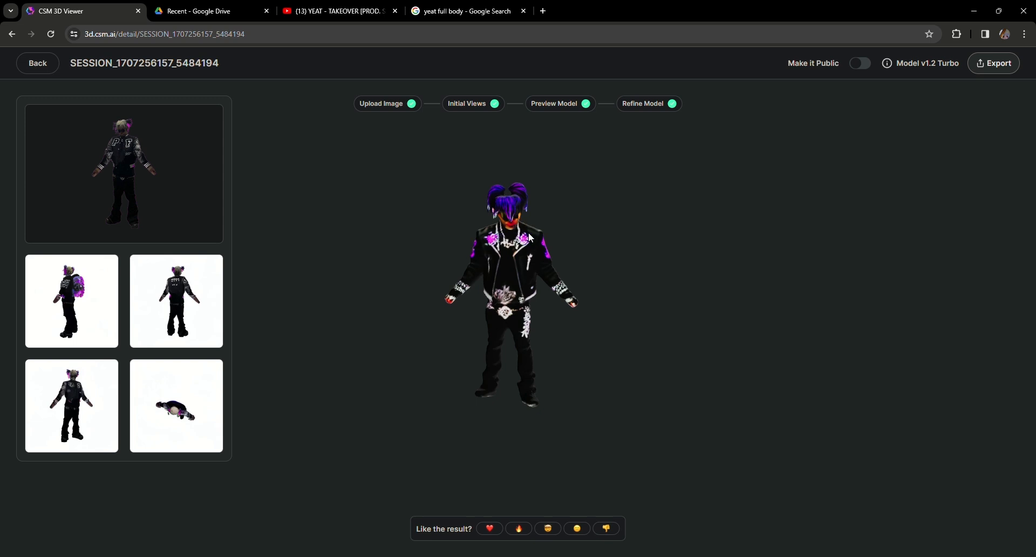
pyautogui.moveTo(526, 240); pyautogui.dragTo(567, 249)
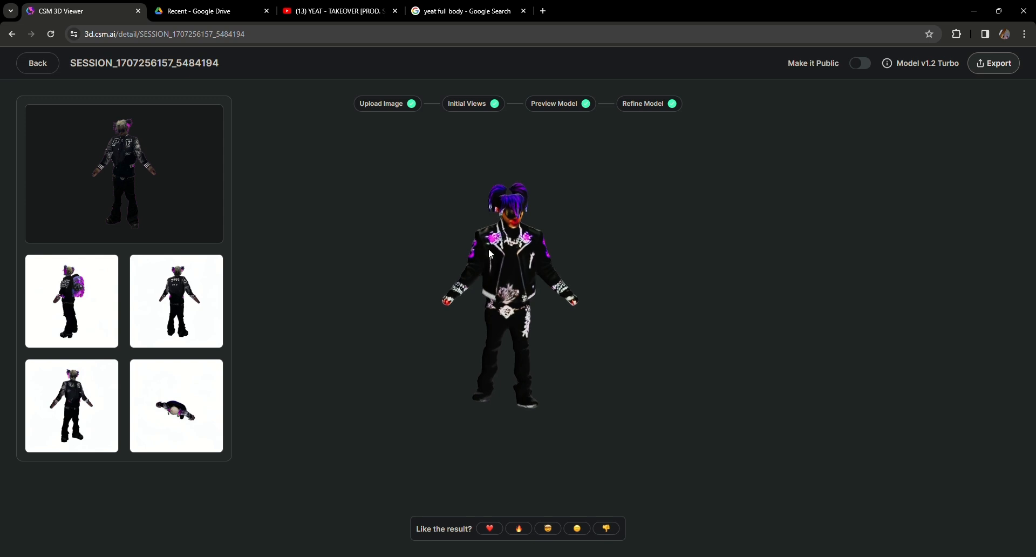
pyautogui.moveTo(512, 278); pyautogui.dragTo(555, 285)
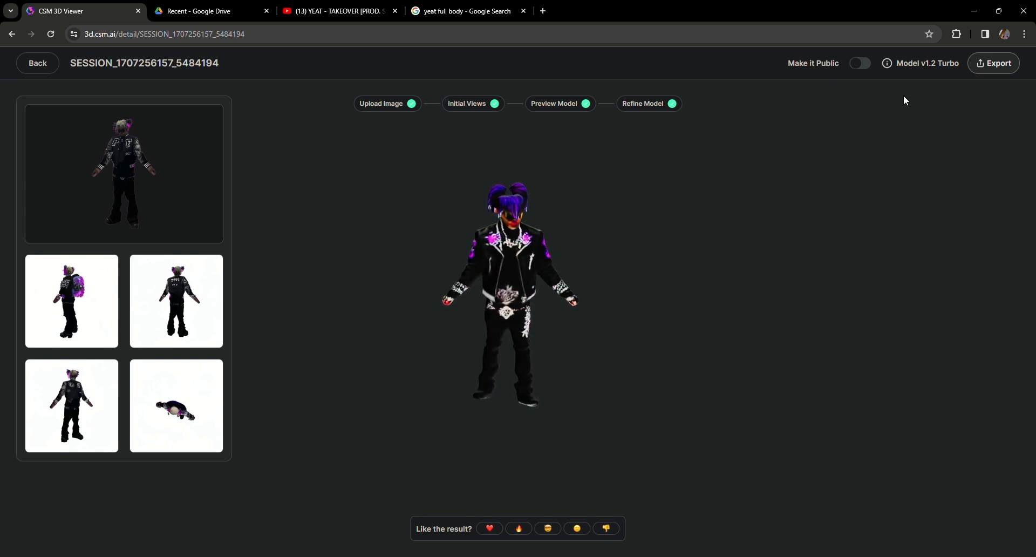
pyautogui.click(996, 62)
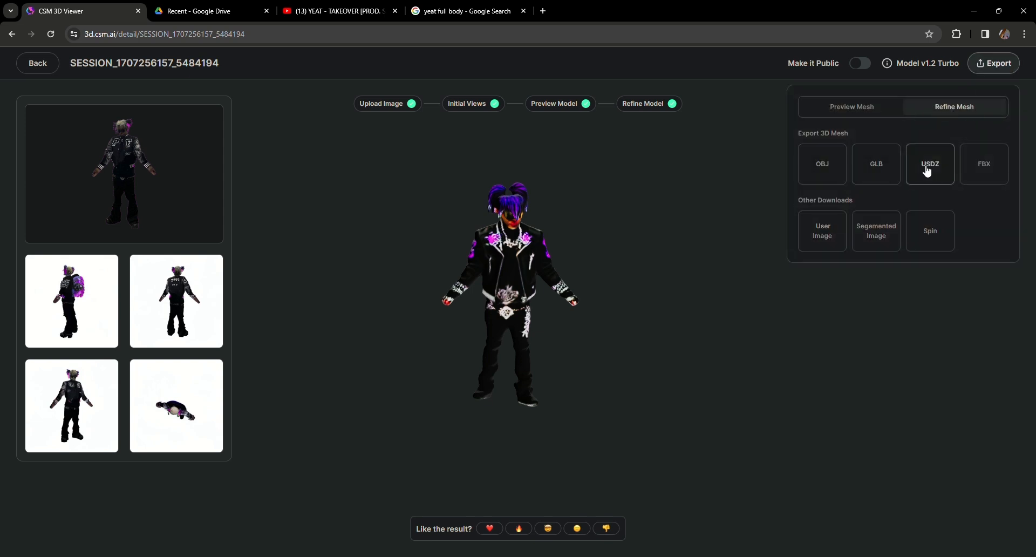
pyautogui.click(980, 173)
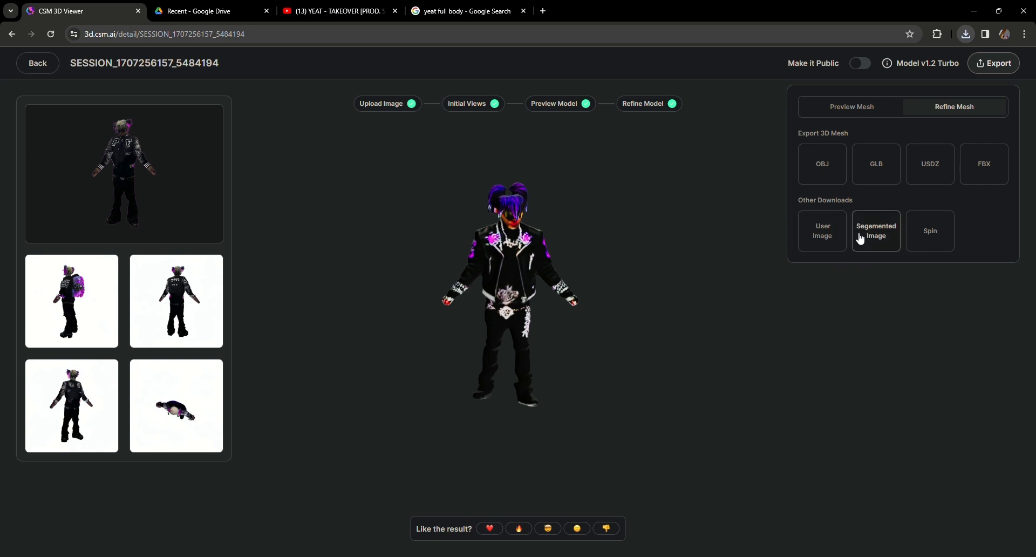
# View the session's user image and spin video downloads, then return to the CSM model session
pyautogui.click(825, 243)
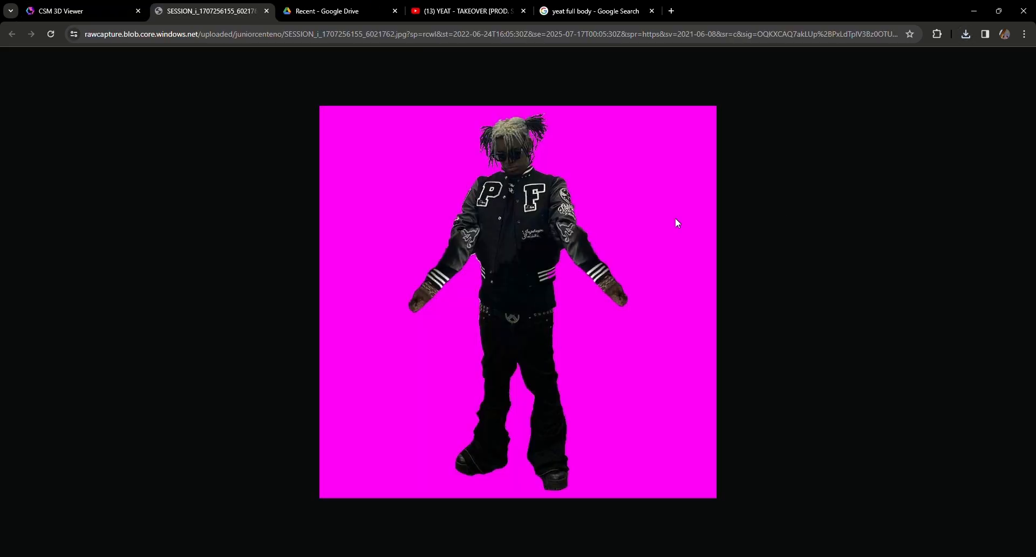
pyautogui.click(267, 11)
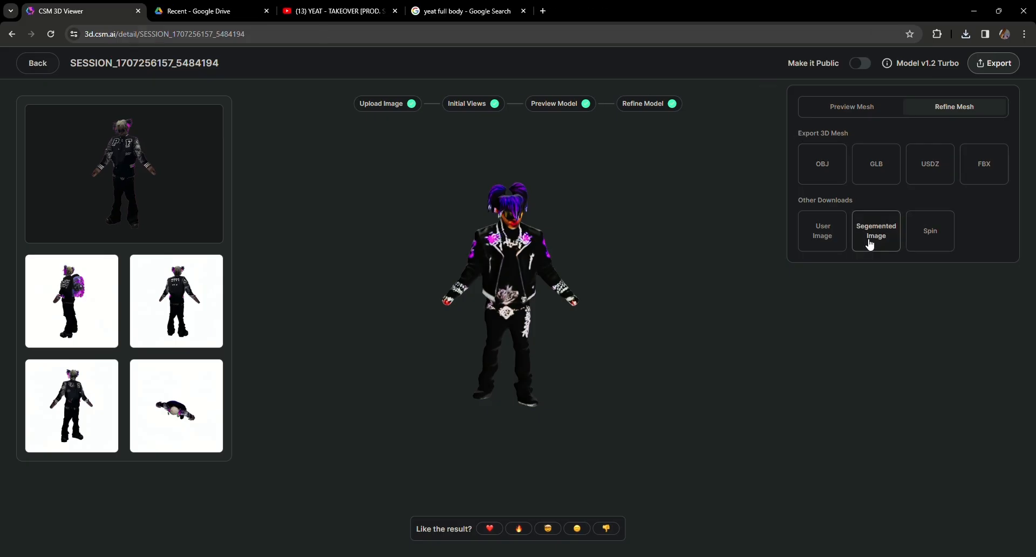
pyautogui.click(934, 240)
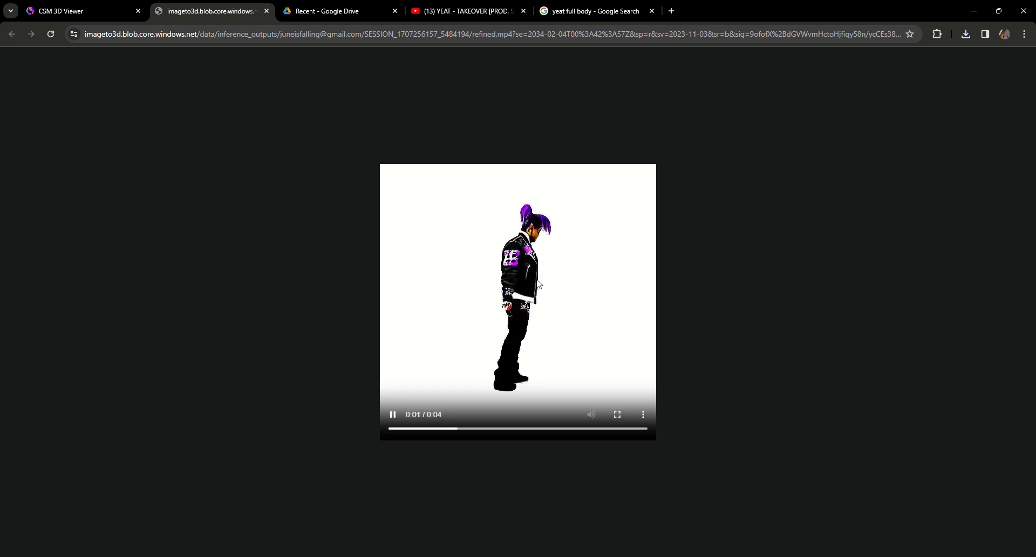
pyautogui.click(579, 295)
pyautogui.click(478, 12)
pyautogui.click(366, 12)
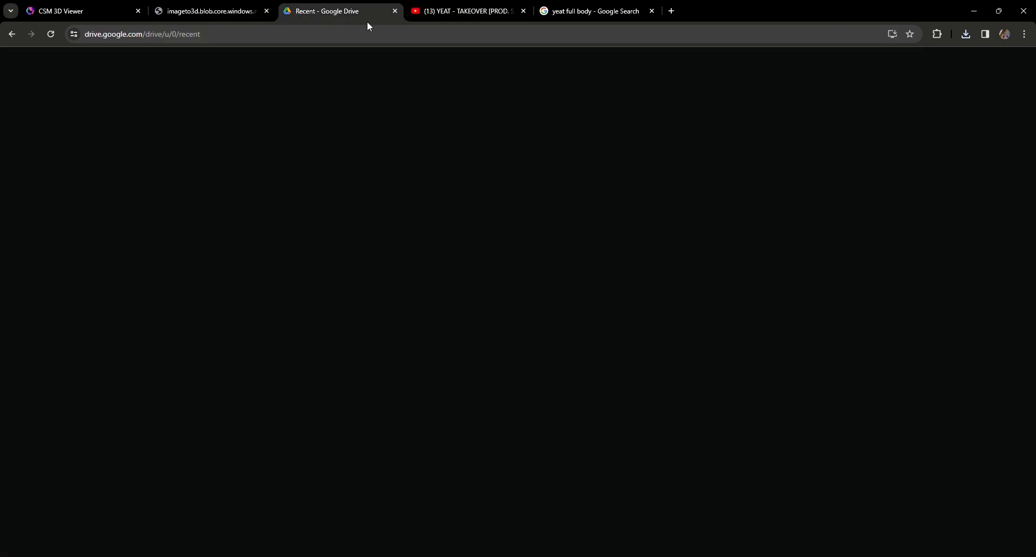
pyautogui.click(81, 10)
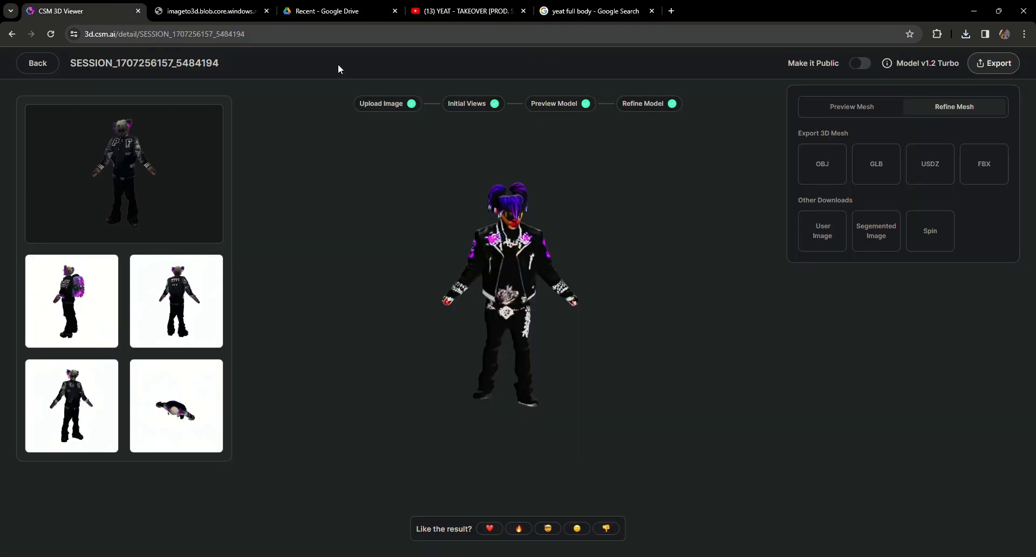
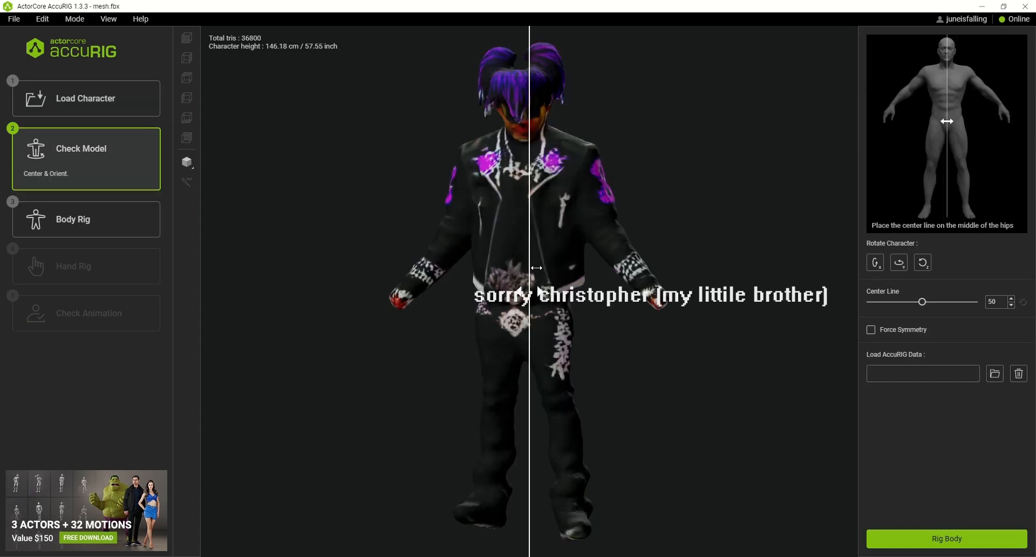
# In AccuRIG, move the character's center line to 48.93 at the middle of the hips and start the body rig
pyautogui.moveTo(536, 268); pyautogui.dragTo(528, 277)
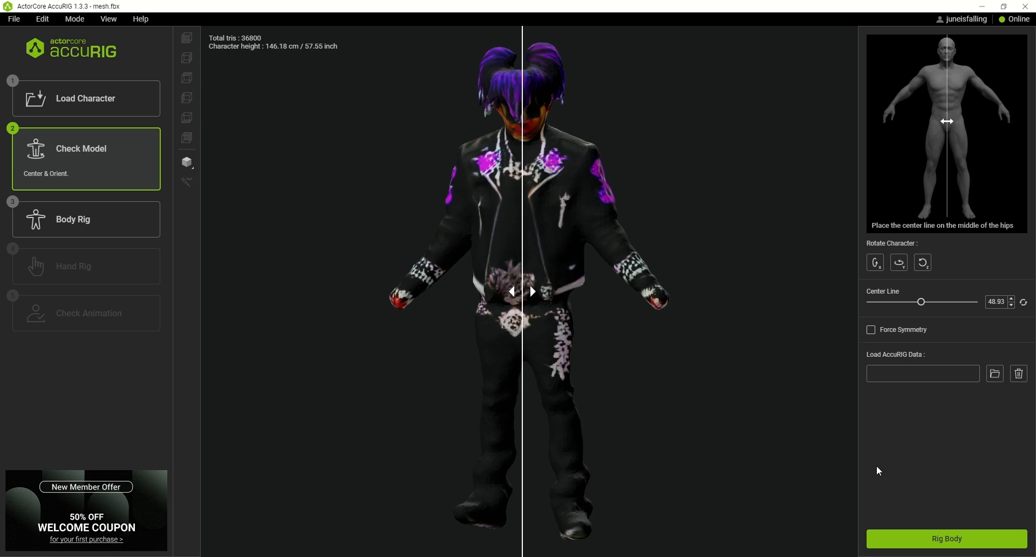
pyautogui.click(919, 540)
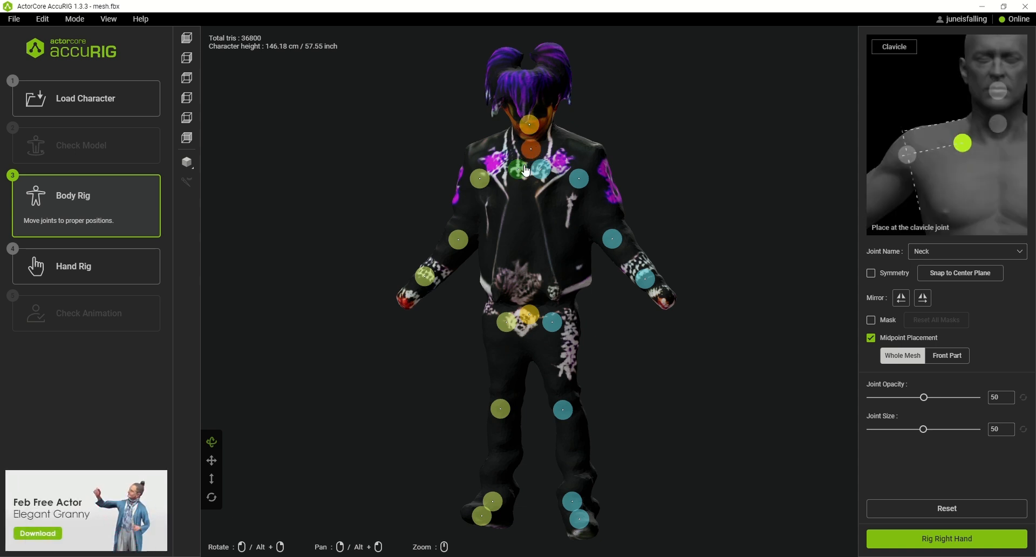
# Move both clavicle joints up beside the neck and raise both shoulder joints to the tops of the jacket shoulders
pyautogui.moveTo(526, 170); pyautogui.dragTo(563, 154)
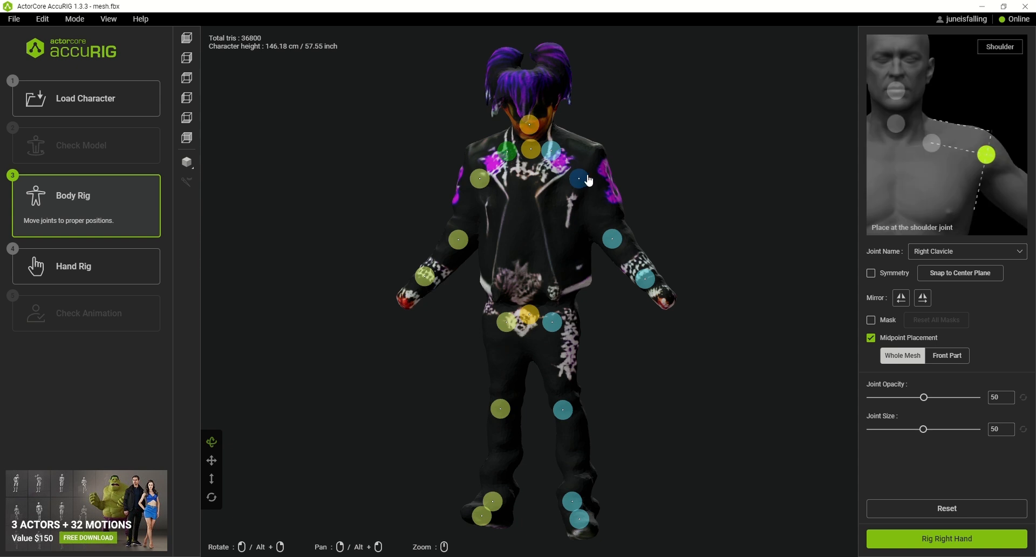
pyautogui.moveTo(588, 181); pyautogui.dragTo(595, 165)
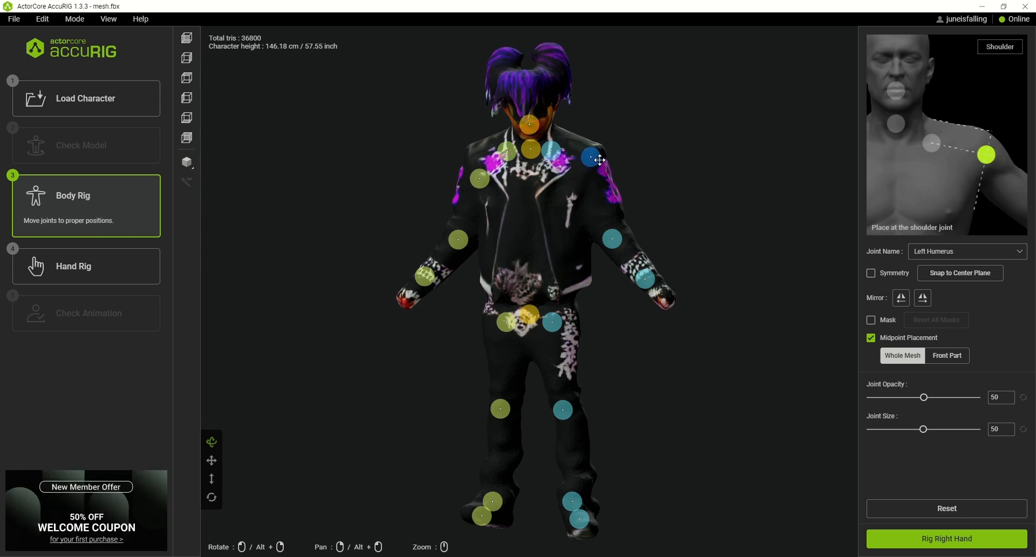
pyautogui.click(481, 179)
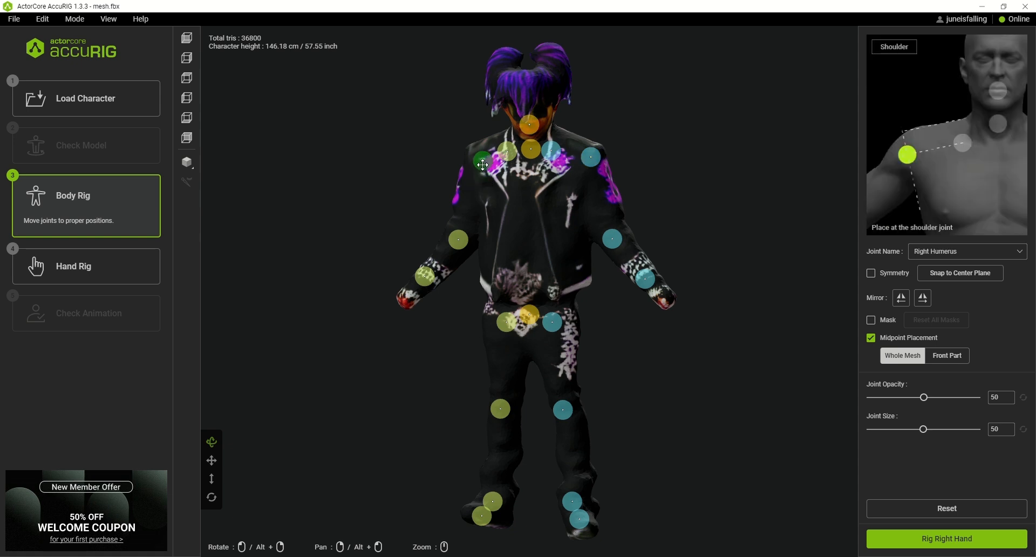
pyautogui.moveTo(482, 165); pyautogui.dragTo(479, 160)
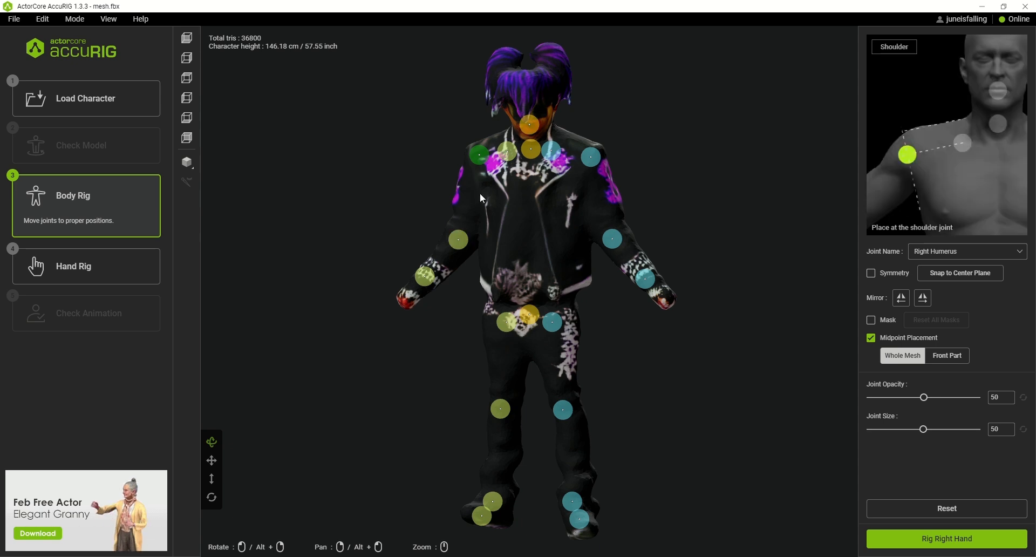
# Raise both elbow joints slightly along the sleeves and adjust both wrist joints at the jacket cuffs
pyautogui.click(464, 231)
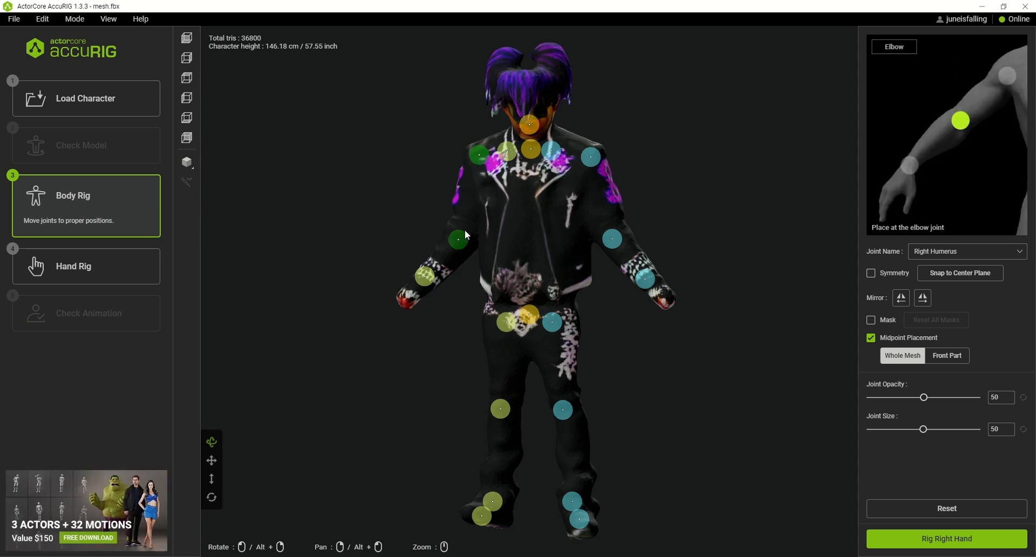
pyautogui.click(488, 156)
pyautogui.click(465, 241)
pyautogui.moveTo(621, 242); pyautogui.dragTo(620, 237)
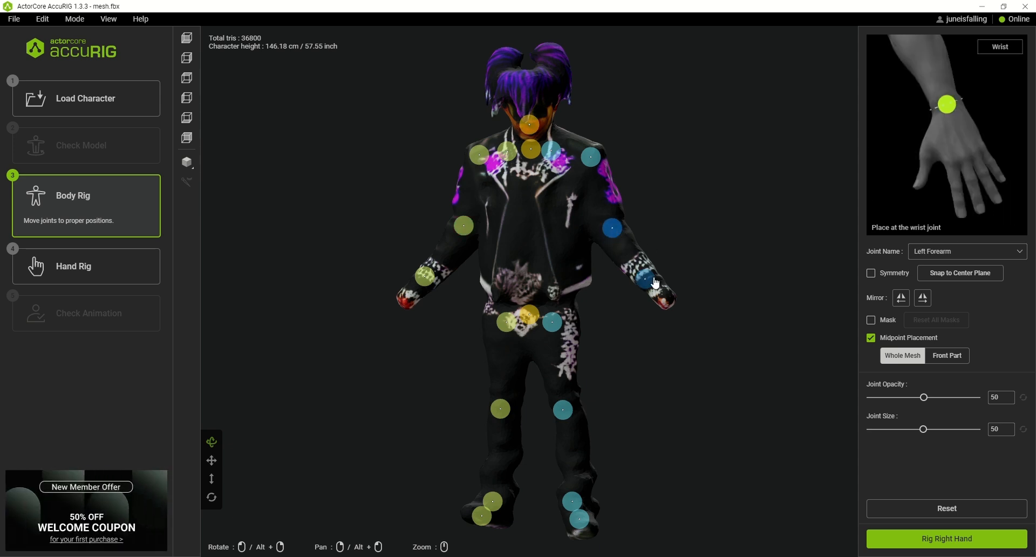
pyautogui.moveTo(654, 283); pyautogui.dragTo(651, 272)
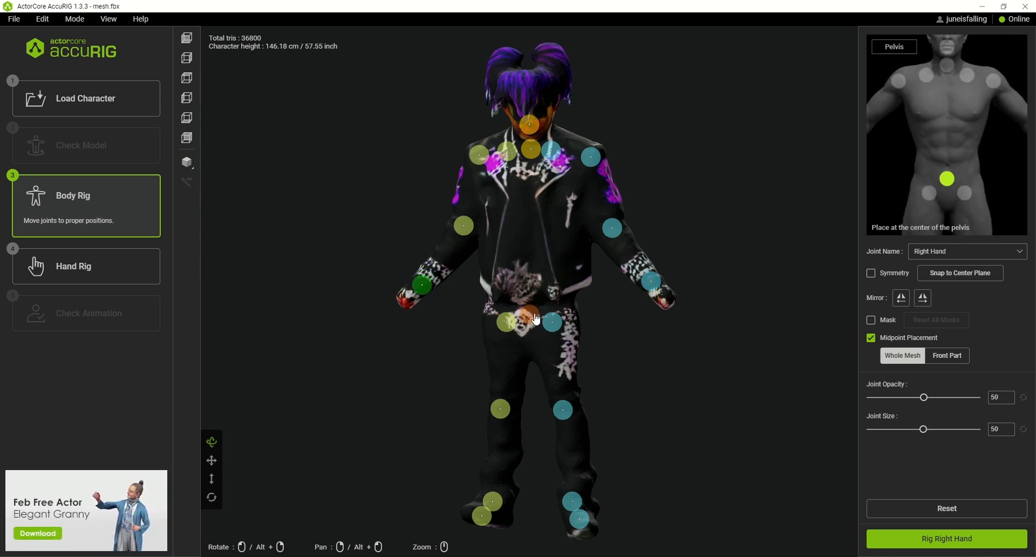
# Raise the pelvis joint above the belt buckle and move both hip joints up to the jacket hem
pyautogui.moveTo(536, 320); pyautogui.dragTo(534, 288)
pyautogui.click(517, 321)
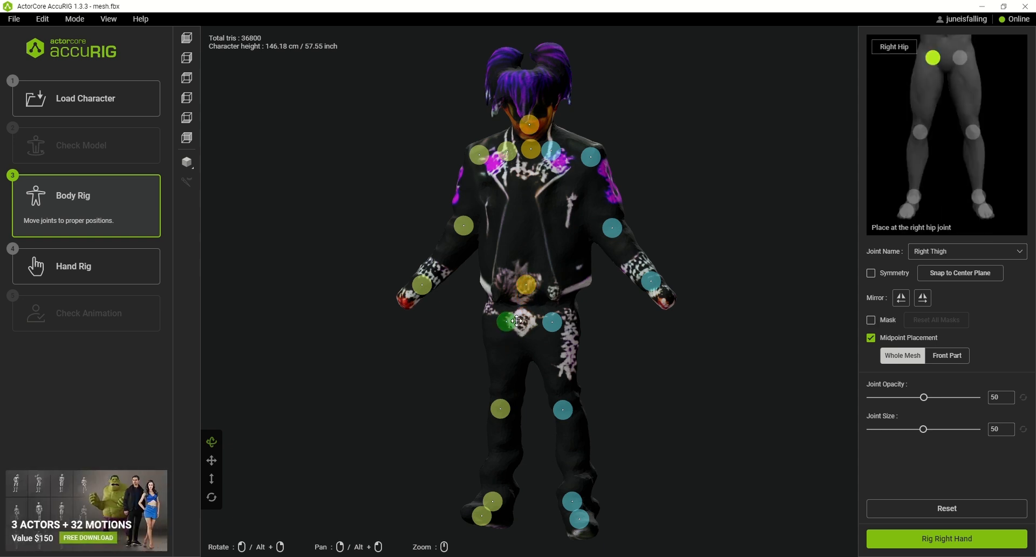
pyautogui.moveTo(555, 324); pyautogui.dragTo(547, 308)
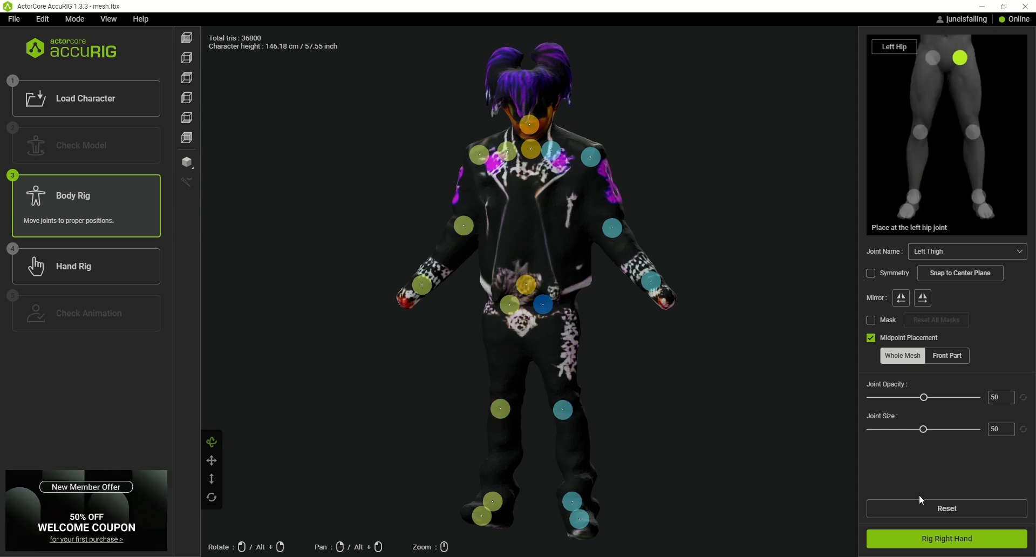
# Set the number of fingers to 0 for the hand rig and continue to the animation check
pyautogui.click(949, 540)
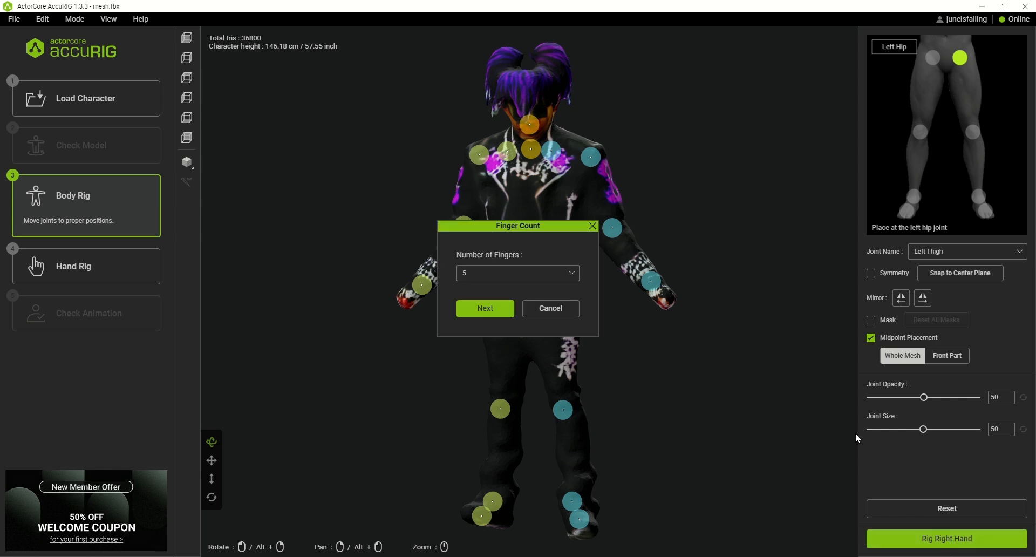
pyautogui.click(545, 283)
pyautogui.click(539, 294)
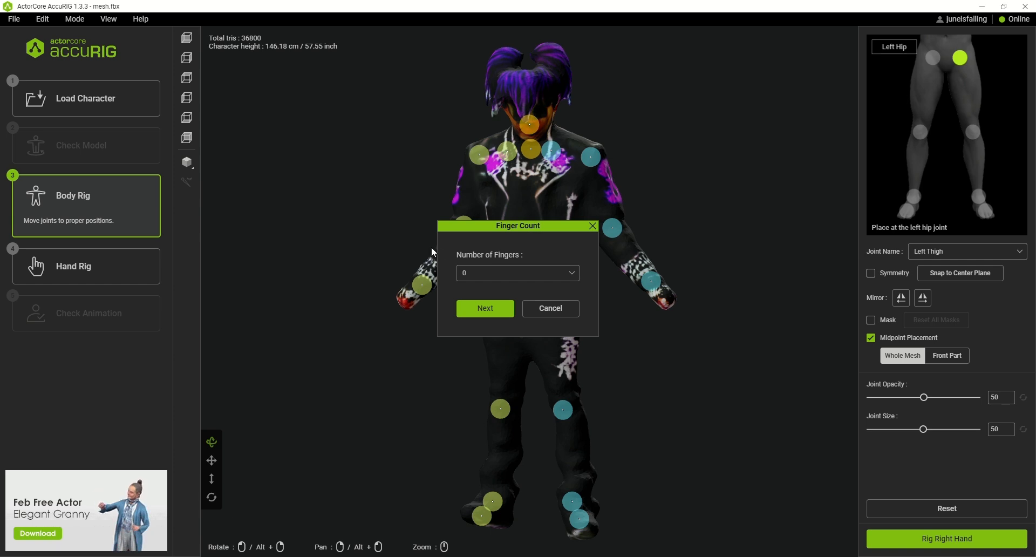
pyautogui.click(483, 307)
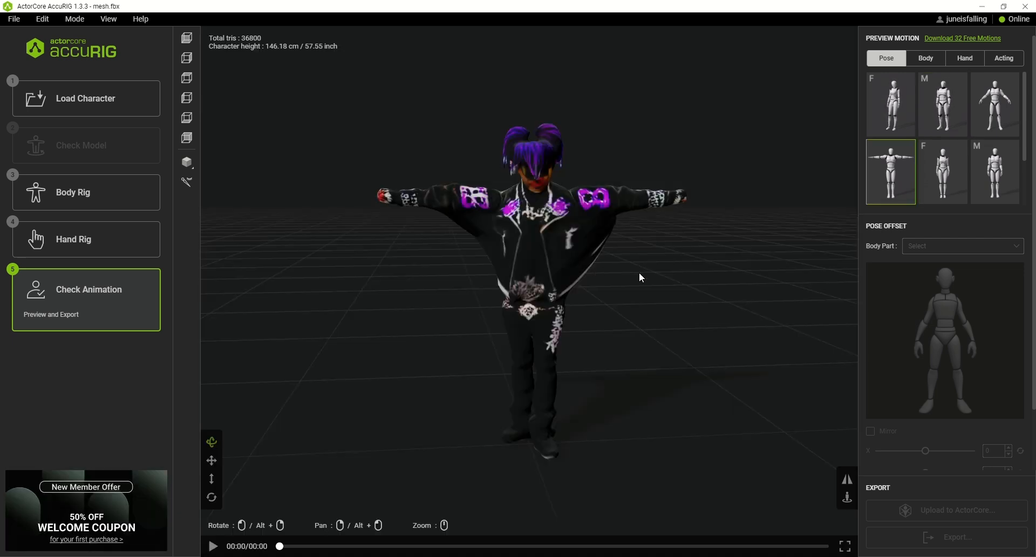
# Examine how the jacket and arms deform on the rigged character in the T-pose
pyautogui.moveTo(639, 272); pyautogui.dragTo(533, 250)
pyautogui.scroll(3, 530, 249)
pyautogui.scroll(3, 530, 249)
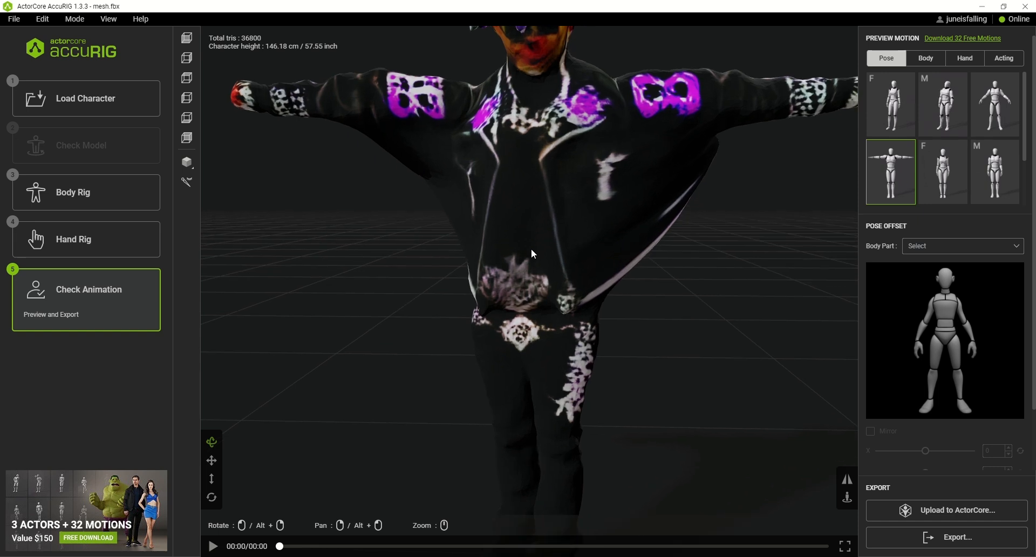
pyautogui.scroll(-5, 530, 252)
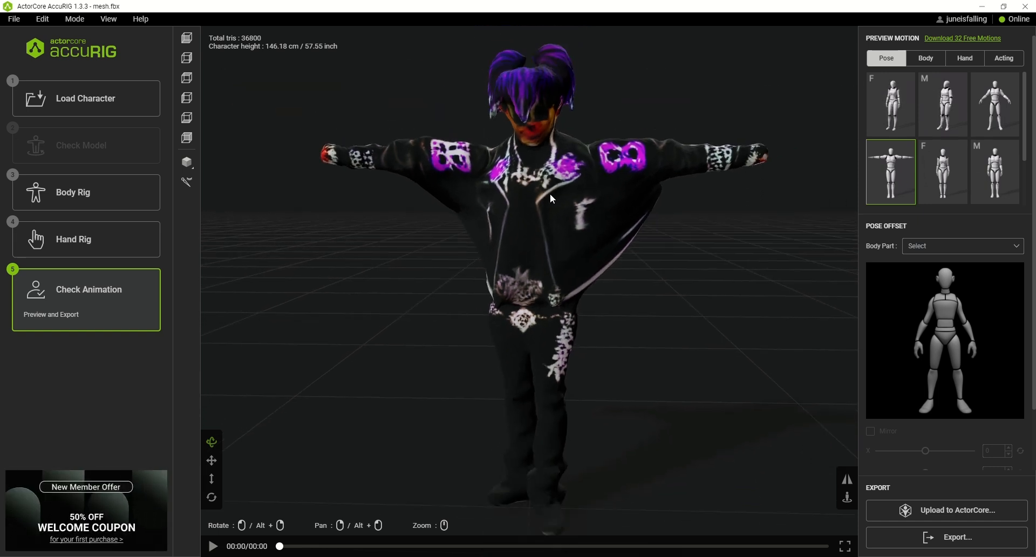
# Export the rigged character as an FBX targeting Blender, with Original texture size and embedded textures
pyautogui.moveTo(610, 237); pyautogui.dragTo(431, 266)
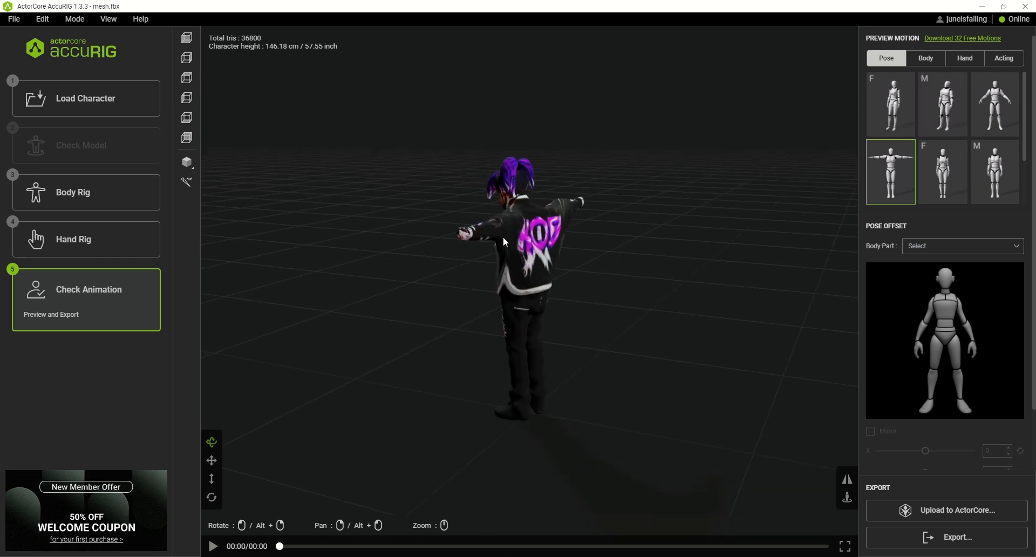
pyautogui.moveTo(506, 242); pyautogui.dragTo(608, 264)
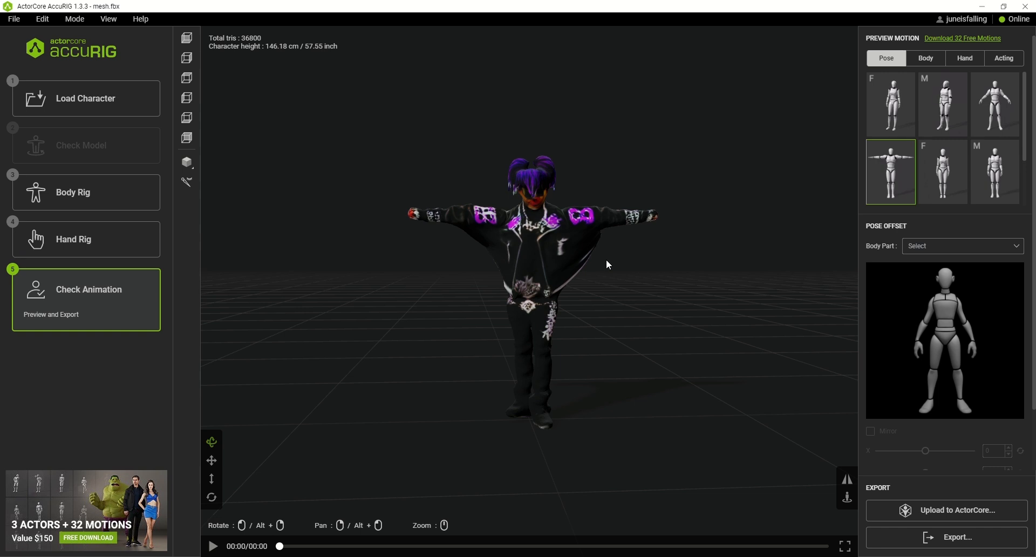
pyautogui.click(925, 539)
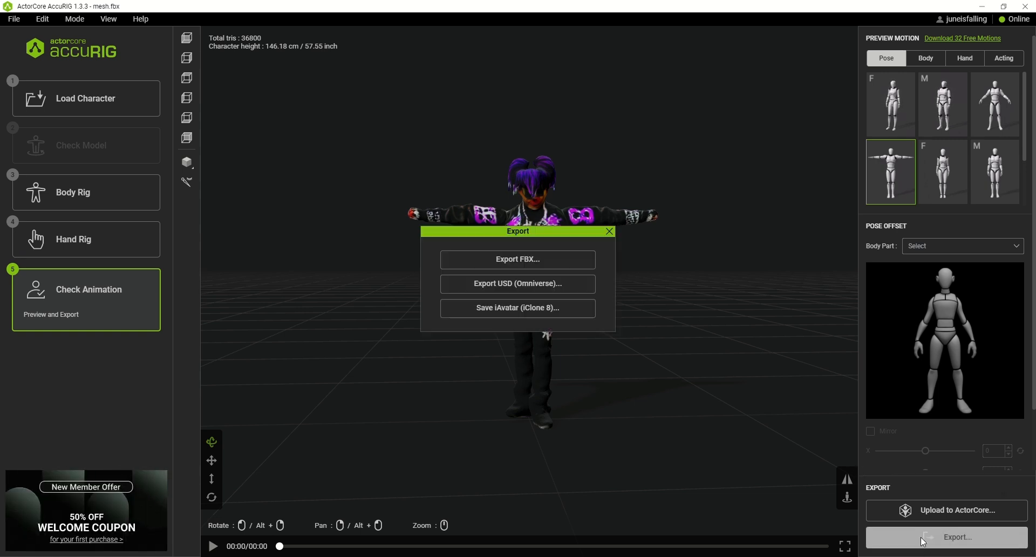
pyautogui.click(530, 265)
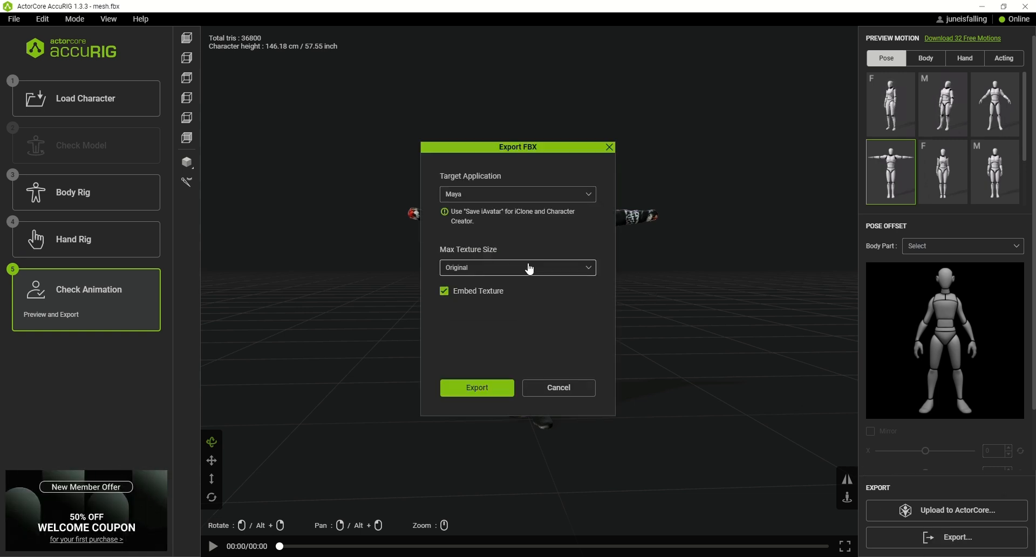
pyautogui.click(523, 200)
pyautogui.scroll(-2, 501, 261)
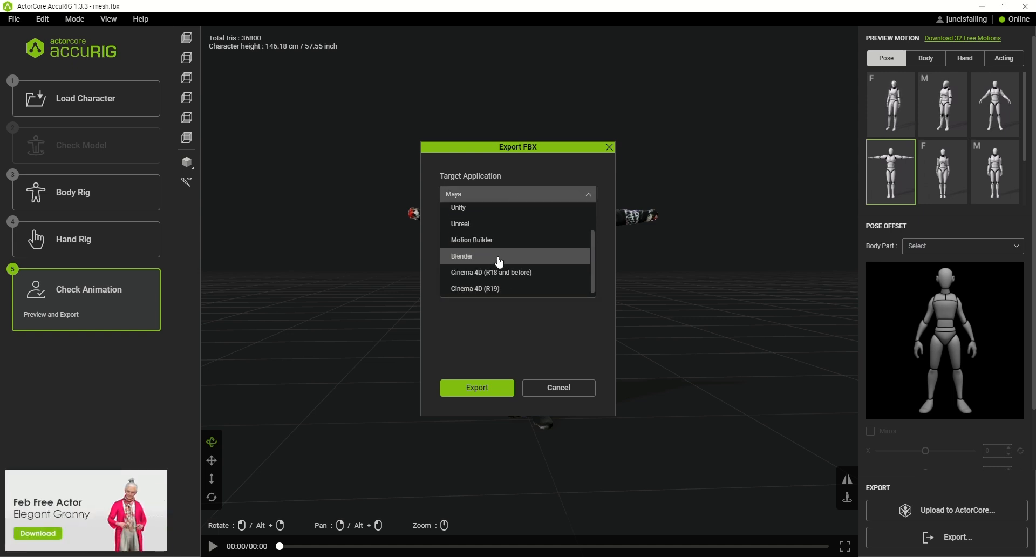
pyautogui.click(497, 261)
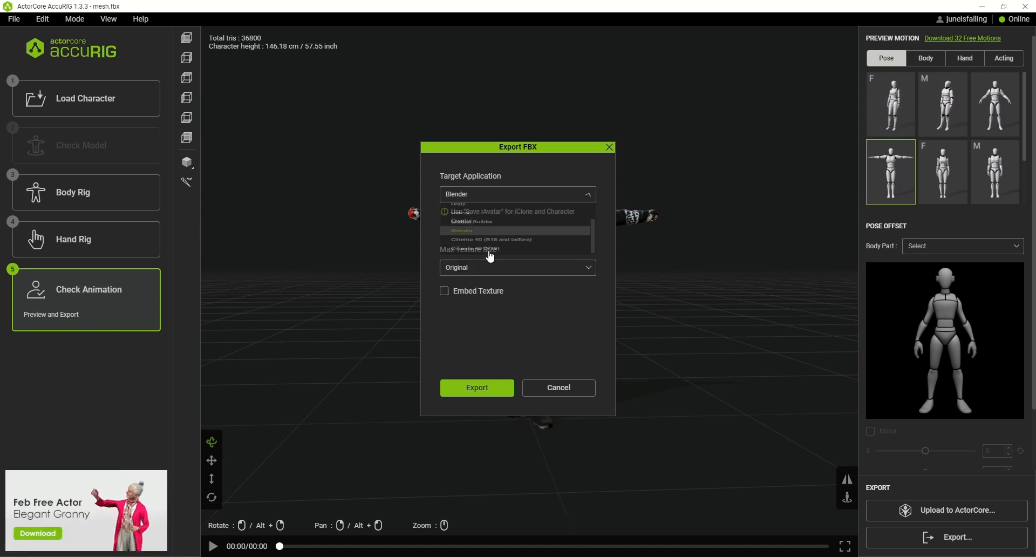
pyautogui.click(455, 292)
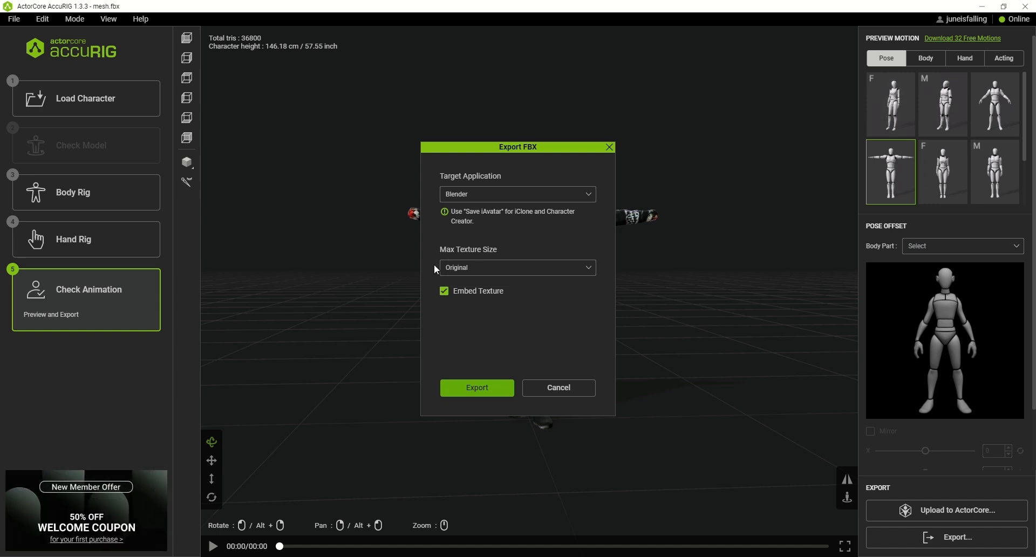
pyautogui.press('Return')
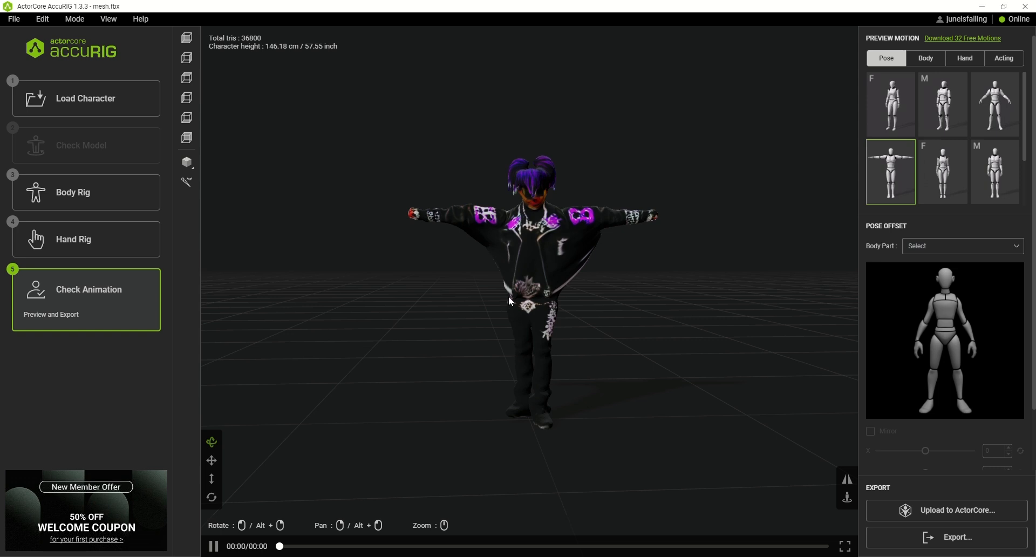
# Preview the character in the second-row female and male standing poses and examine how the jacket and arms deform
pyautogui.click(964, 176)
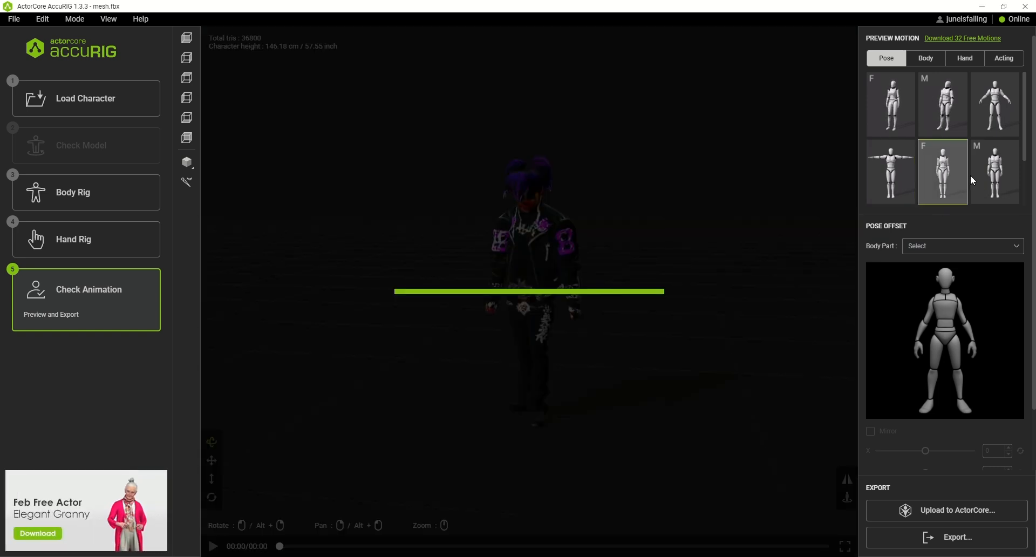
pyautogui.click(972, 174)
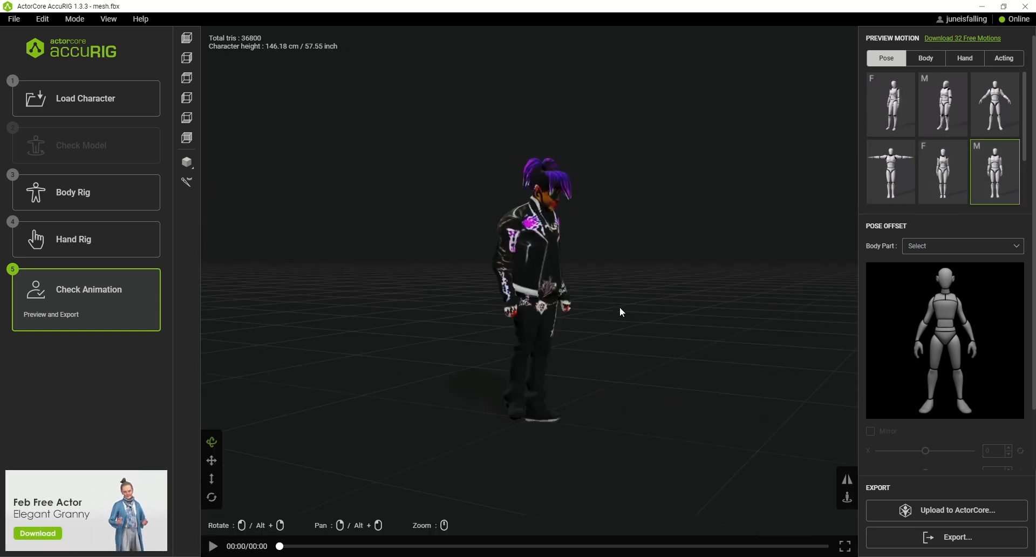
pyautogui.scroll(5, 467, 269)
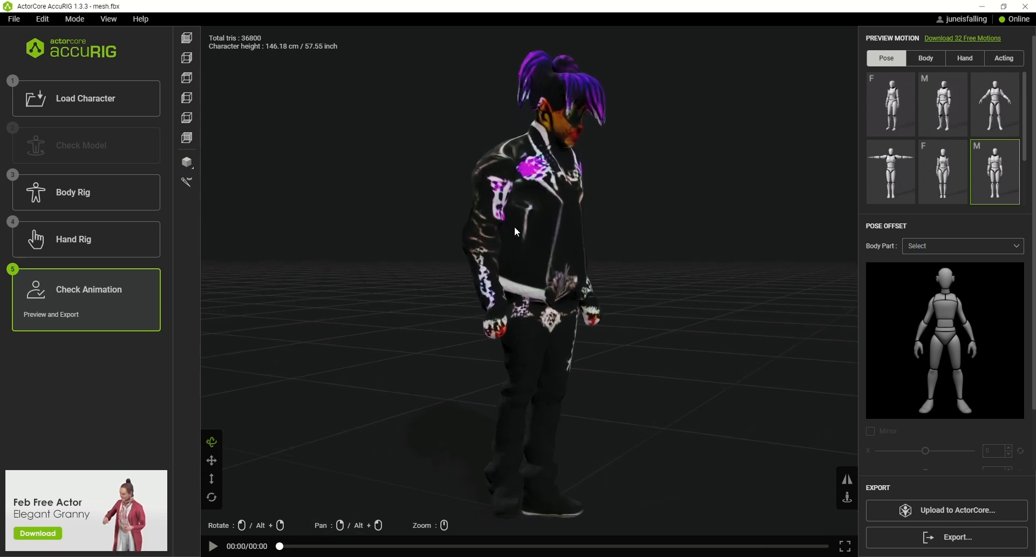
pyautogui.scroll(3, 517, 228)
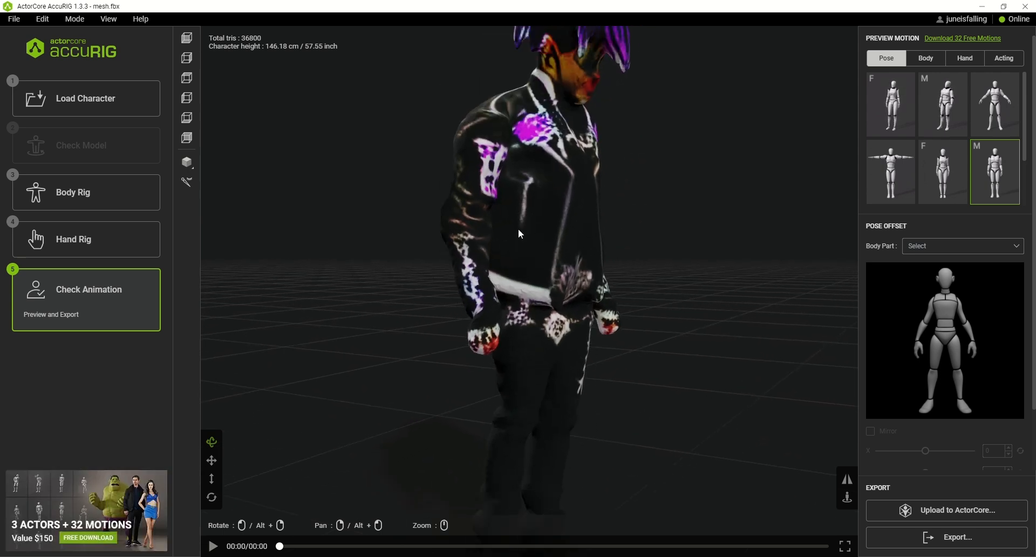
pyautogui.scroll(-5, 519, 233)
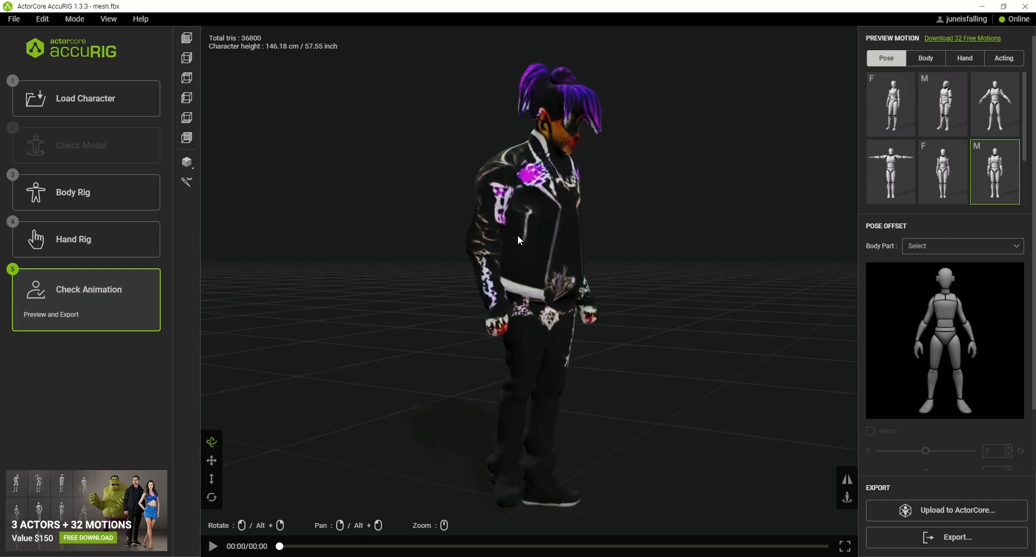
pyautogui.scroll(4, 519, 235)
pyautogui.scroll(-3, 519, 235)
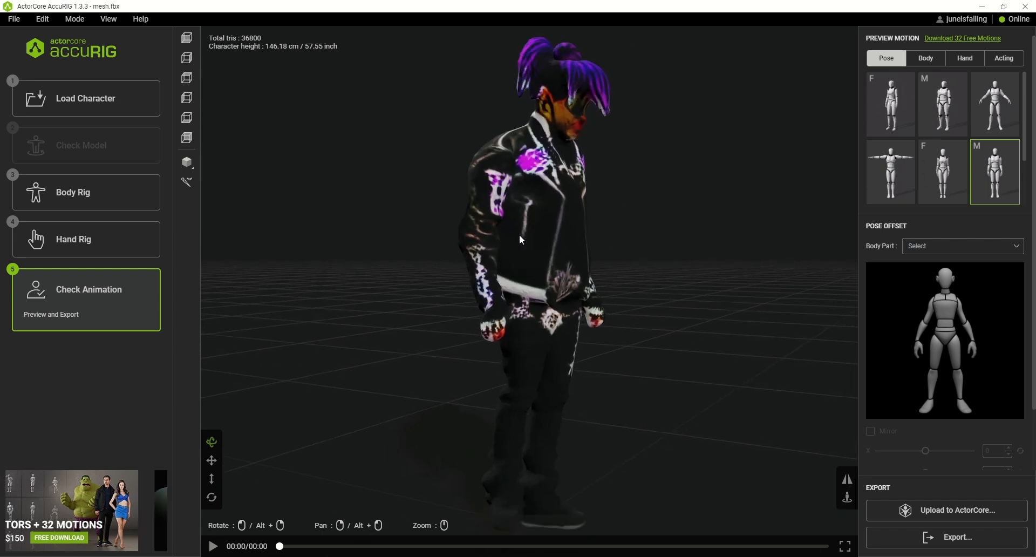
pyautogui.scroll(-5, 519, 236)
pyautogui.moveTo(619, 231); pyautogui.dragTo(533, 233)
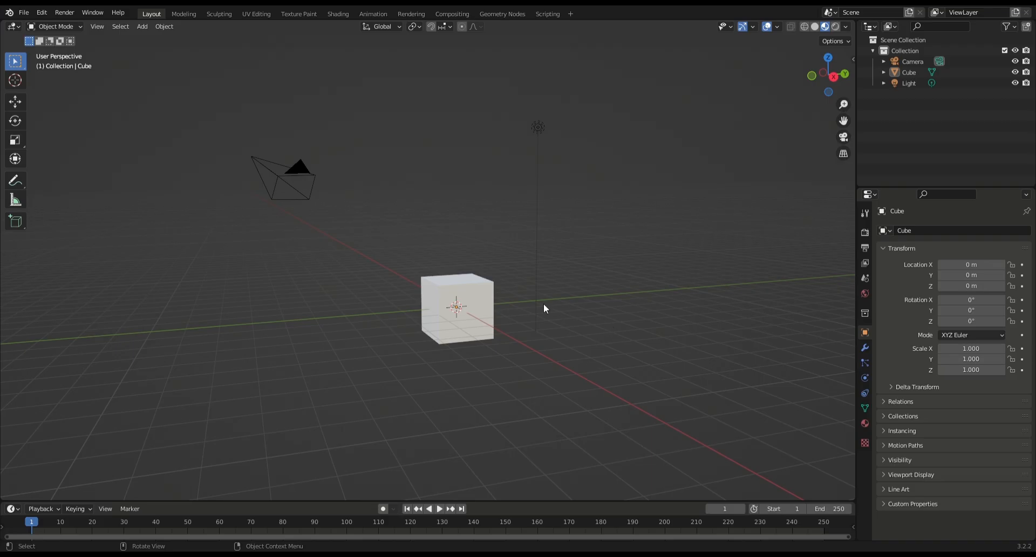
# Switch to Blender and delete the default cube from the scene
pyautogui.click(467, 305)
pyautogui.press('x')
pyautogui.click(471, 293)
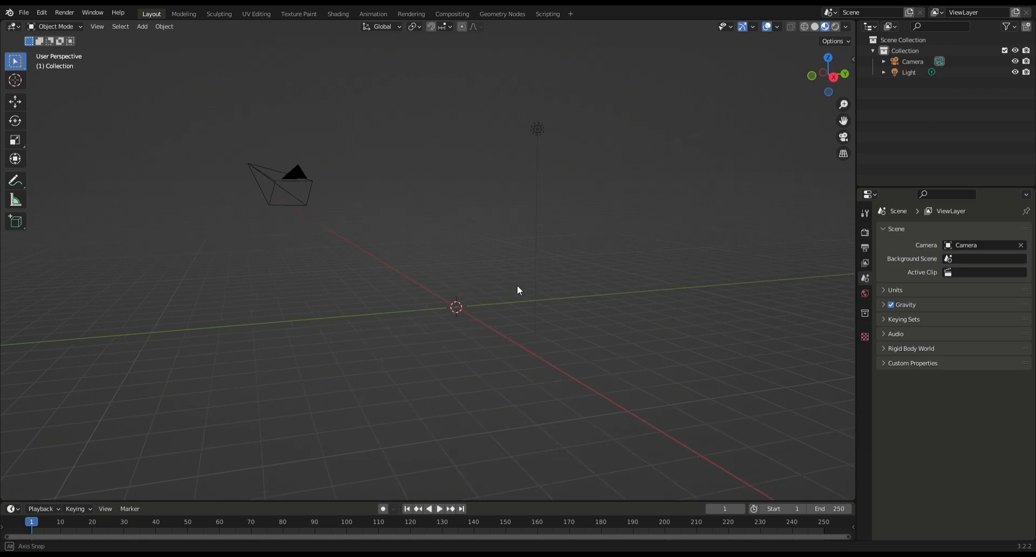
# Import the exported rigged character FBX into the empty scene
pyautogui.moveTo(517, 286); pyautogui.dragTo(508, 290, button='middle')
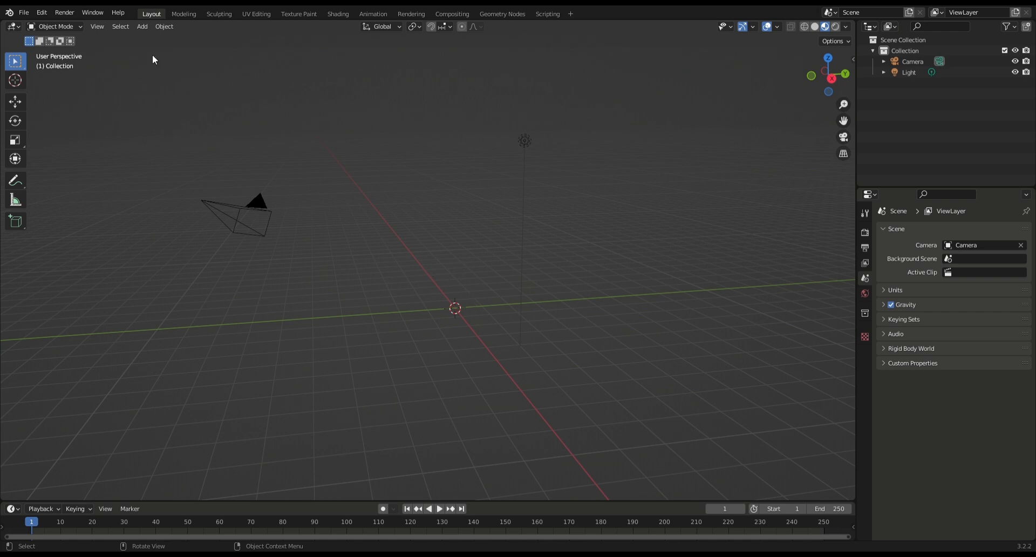
pyautogui.click(24, 12)
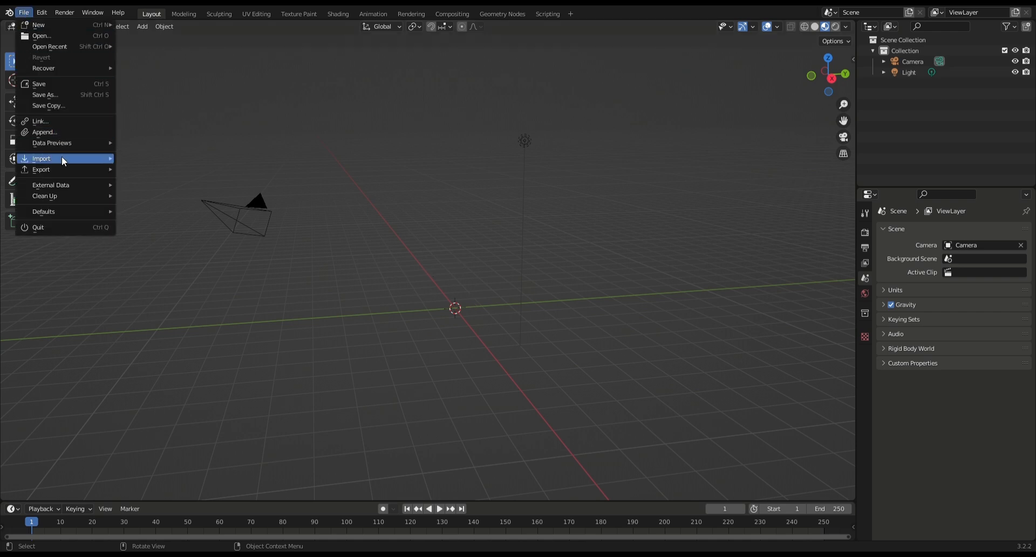
pyautogui.moveTo(62, 158)
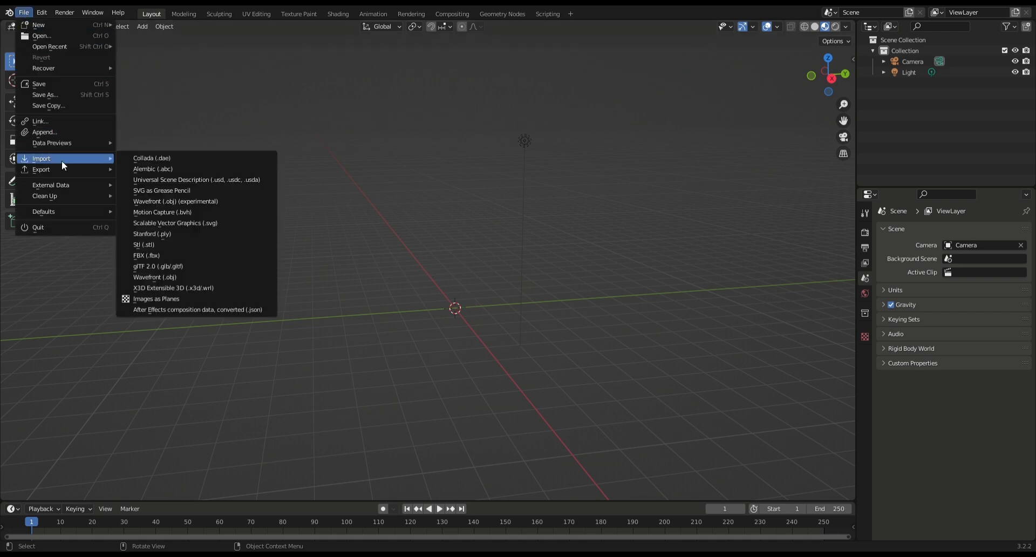
pyautogui.click(168, 256)
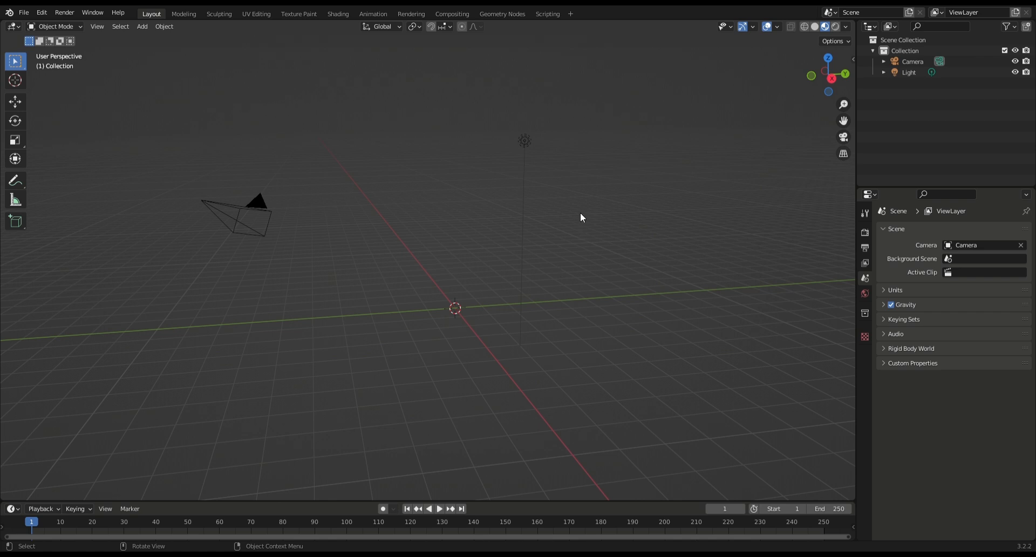
pyautogui.moveTo(521, 261); pyautogui.dragTo(581, 248, button='middle')
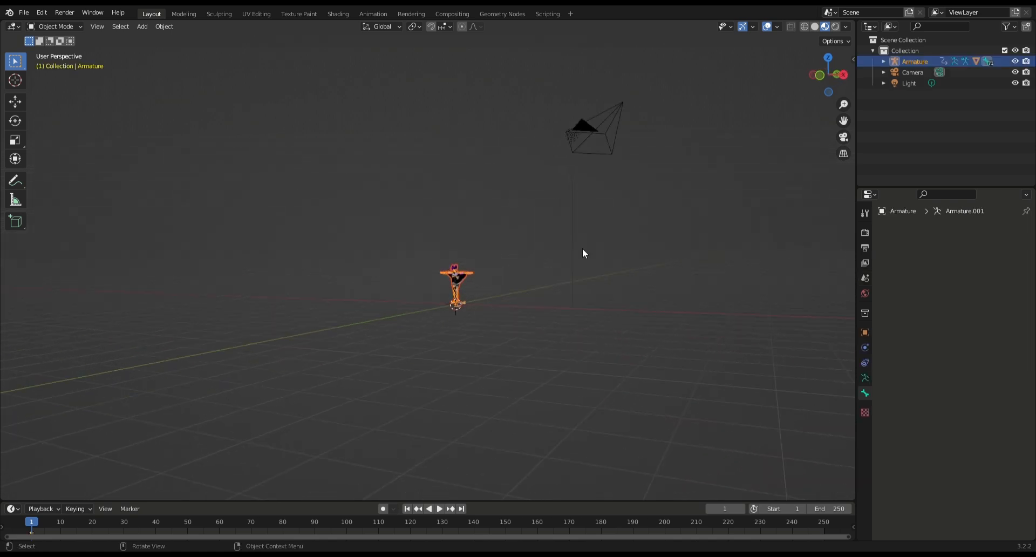
pyautogui.scroll(3, 575, 251)
# Compare the imported character in Solid and Material Preview shading
pyautogui.click(817, 26)
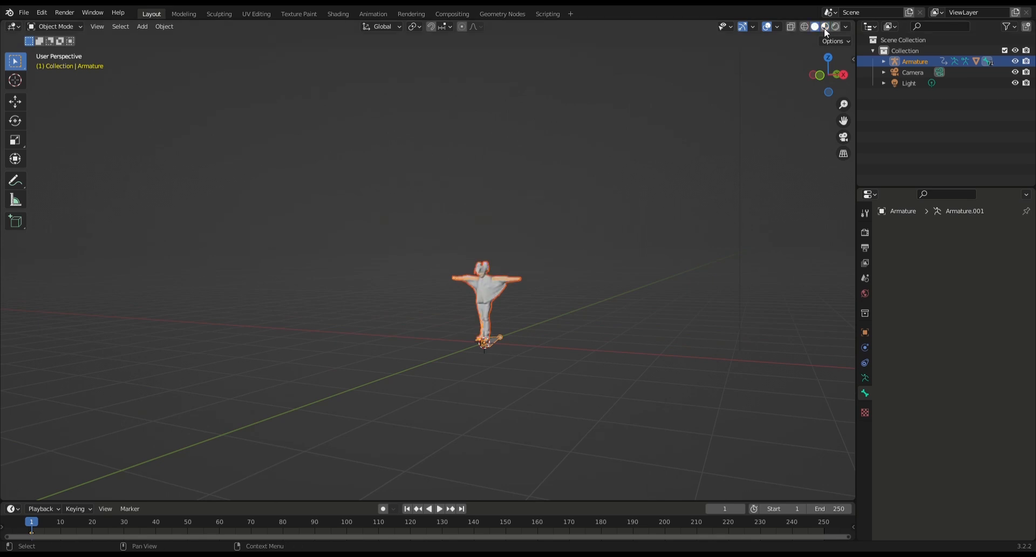
pyautogui.click(824, 28)
pyautogui.click(819, 27)
pyautogui.click(825, 30)
# Scale the imported armature up uniformly to about 1.9 times its size
pyautogui.moveTo(608, 256); pyautogui.dragTo(567, 239, button='middle')
pyautogui.scroll(1, 613, 293)
pyautogui.press('s')
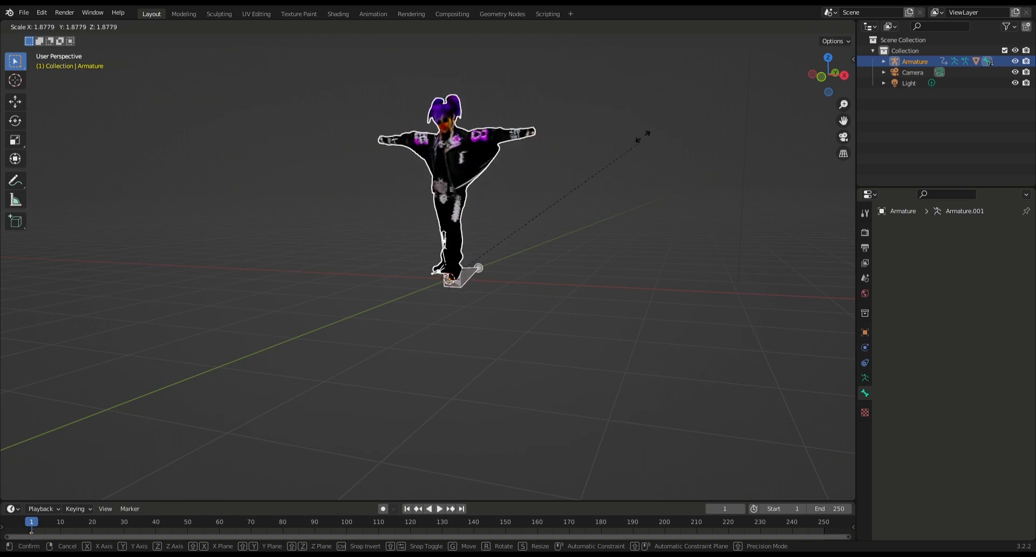
pyautogui.click(639, 143)
# Set the armature's viewport display to In Front so its bones show through the character mesh
pyautogui.moveTo(624, 174); pyautogui.dragTo(568, 273, button='middle')
pyautogui.scroll(3, 615, 245)
pyautogui.scroll(4, 561, 278)
pyautogui.scroll(-1, 561, 277)
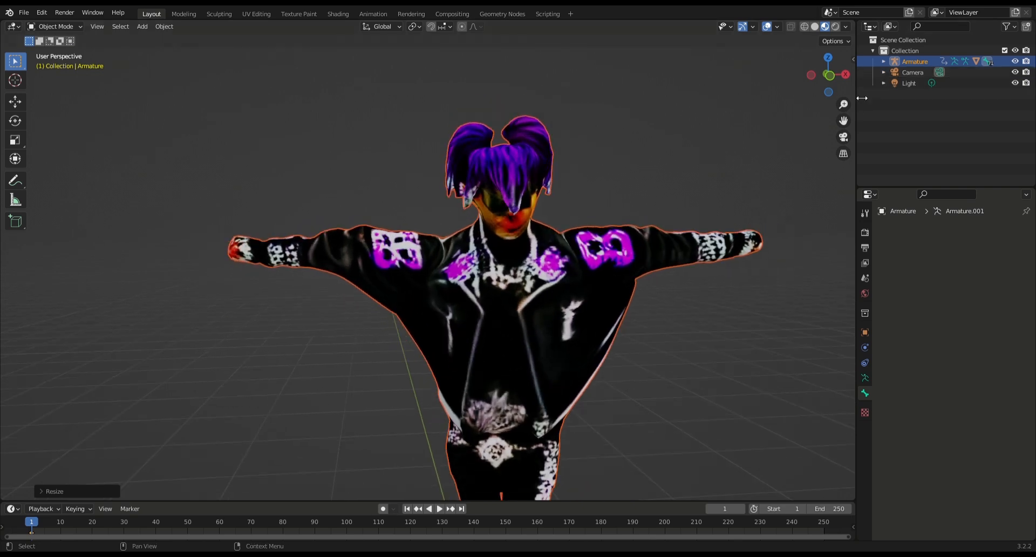
pyautogui.click(657, 201)
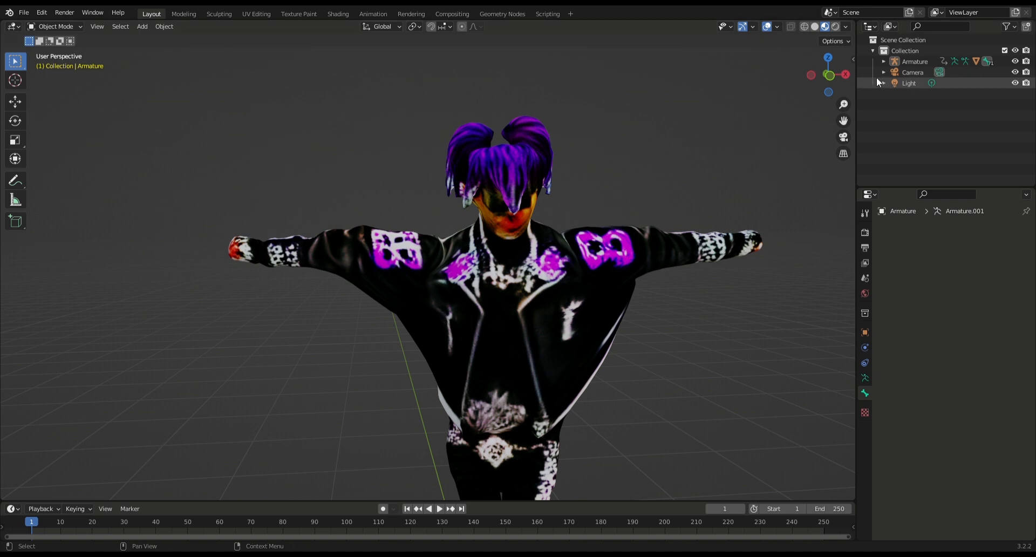
pyautogui.click(877, 63)
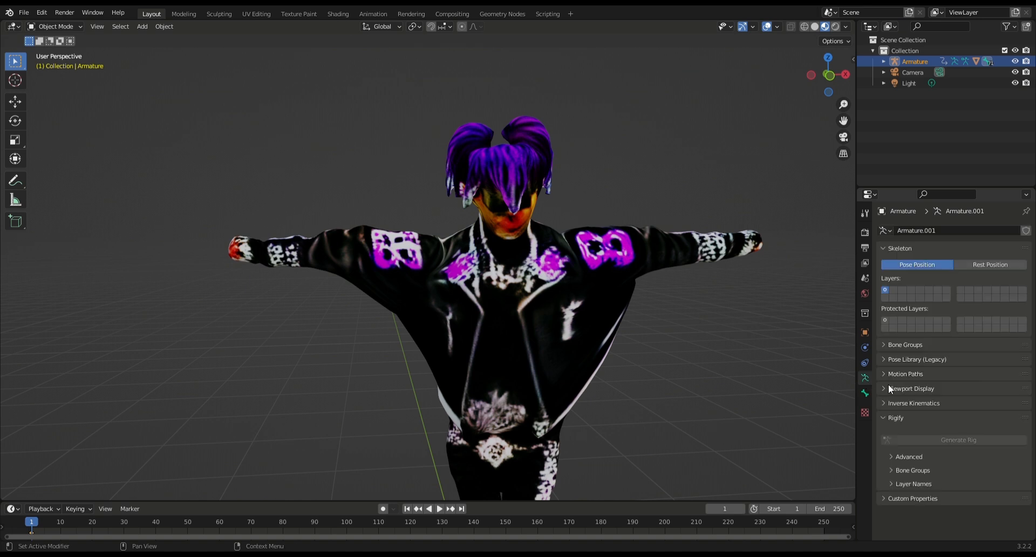
pyautogui.click(888, 384)
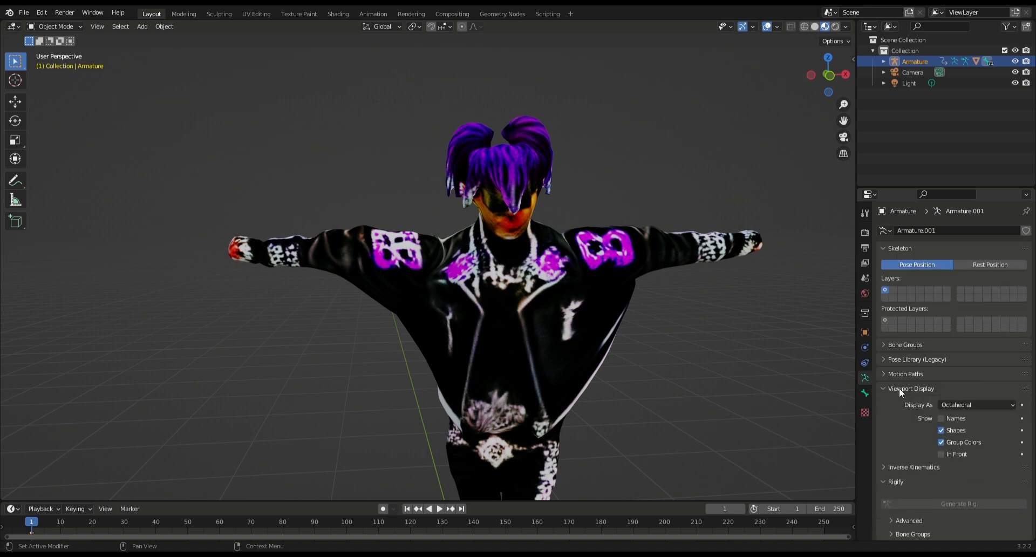
pyautogui.click(941, 454)
# Examine how the bones sit inside the character mesh in Wireframe and Material Preview shading
pyautogui.scroll(-3, 553, 317)
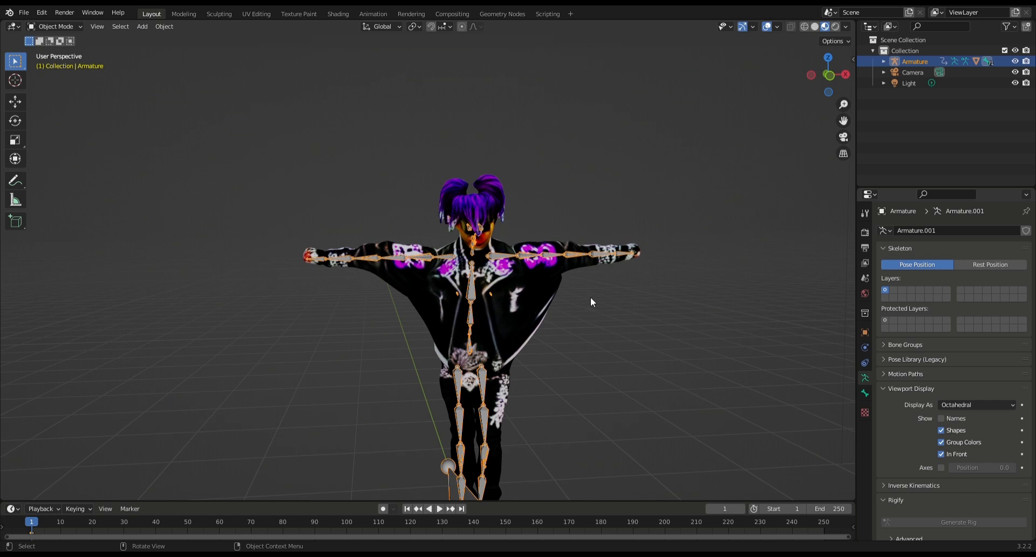
pyautogui.moveTo(590, 296)
pyautogui.mouseDown(button='middle')
pyautogui.moveTo(609, 291)
pyautogui.moveTo(532, 280)
pyautogui.moveTo(325, 280)
pyautogui.moveTo(446, 294)
pyautogui.moveTo(480, 283)
pyautogui.mouseUp(button='middle')
pyautogui.click(805, 27)
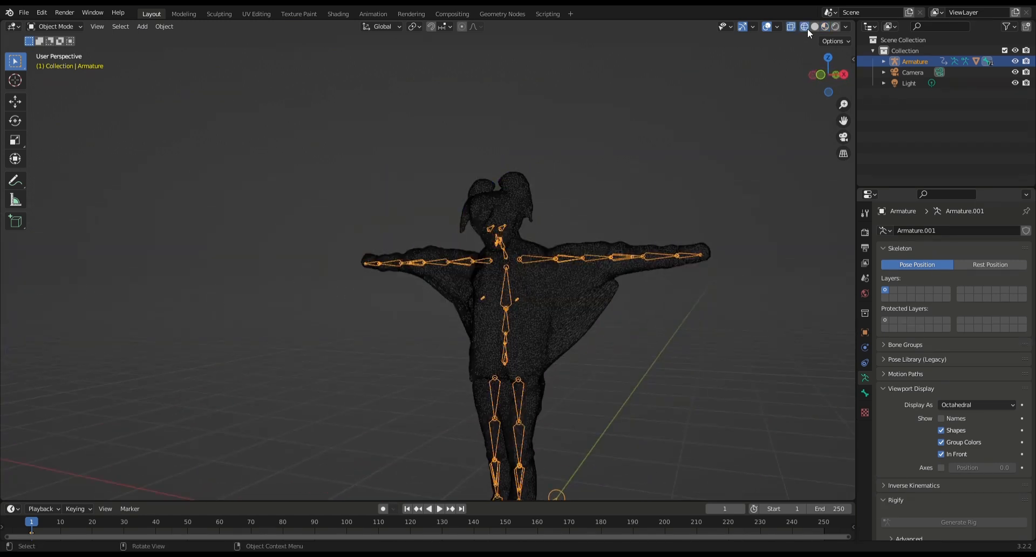
pyautogui.click(823, 27)
pyautogui.scroll(5, 535, 241)
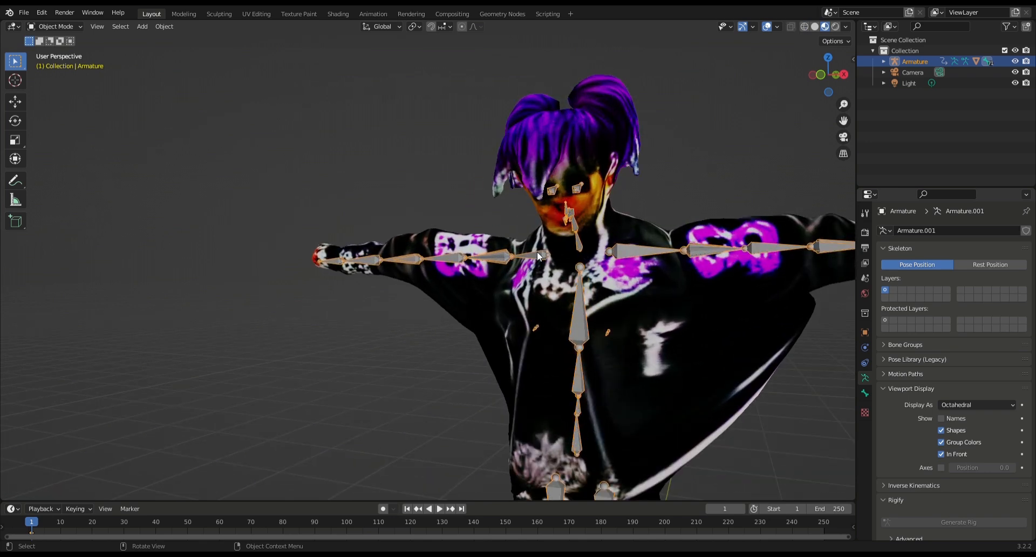
pyautogui.moveTo(536, 252); pyautogui.dragTo(546, 301, button='middle')
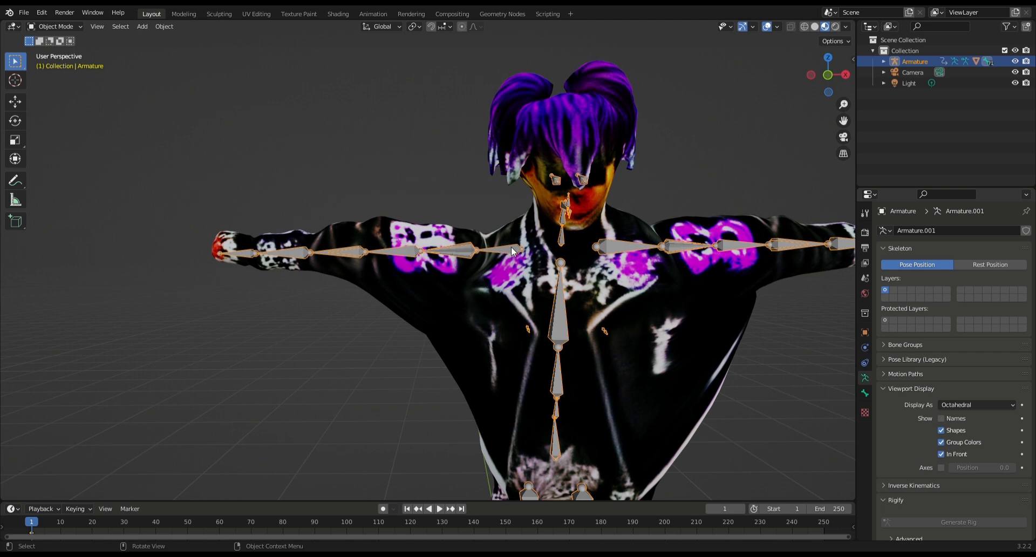
# Switch the armature to Pose Mode and select the character's right clavicle bone
pyautogui.click(69, 27)
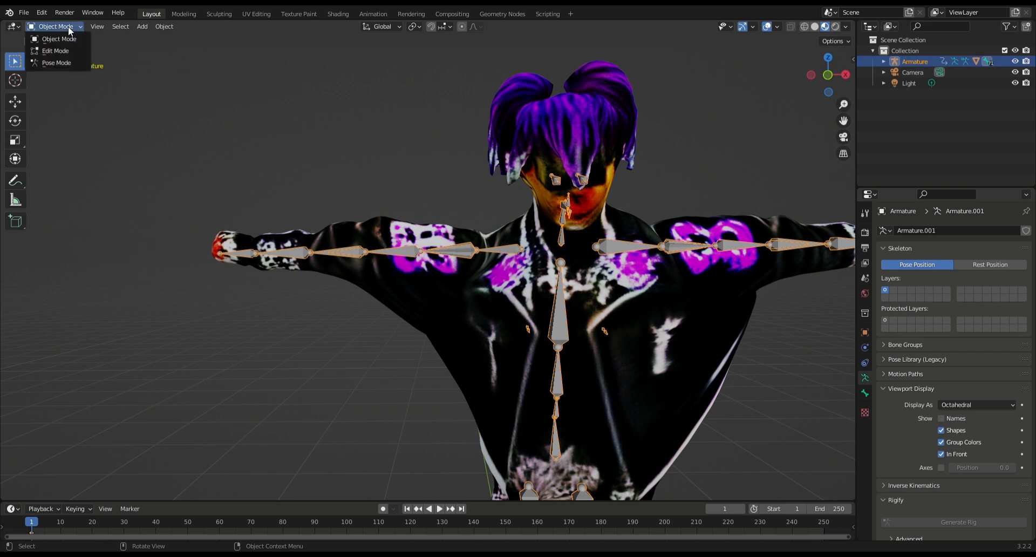
pyautogui.click(68, 65)
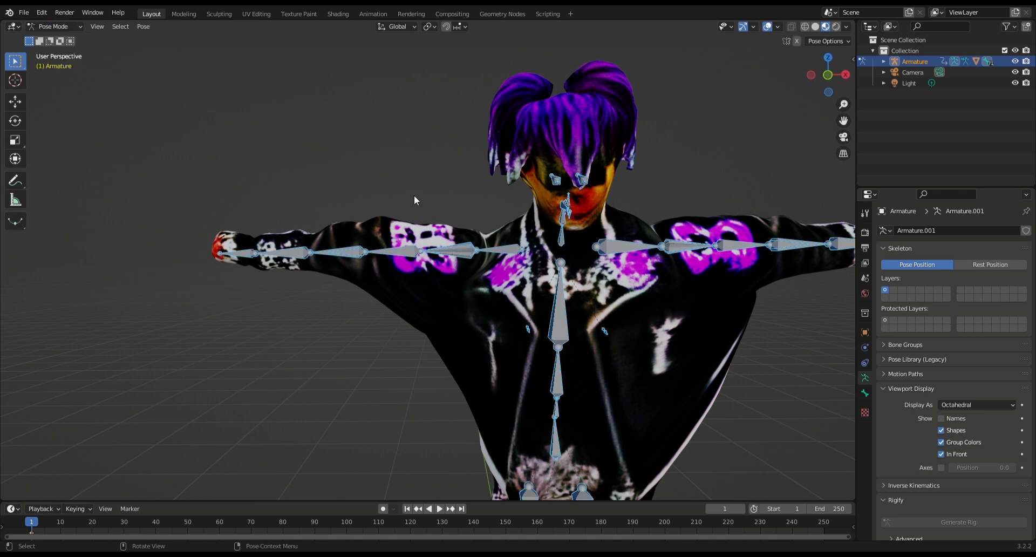
pyautogui.click(465, 186)
pyautogui.scroll(2, 462, 214)
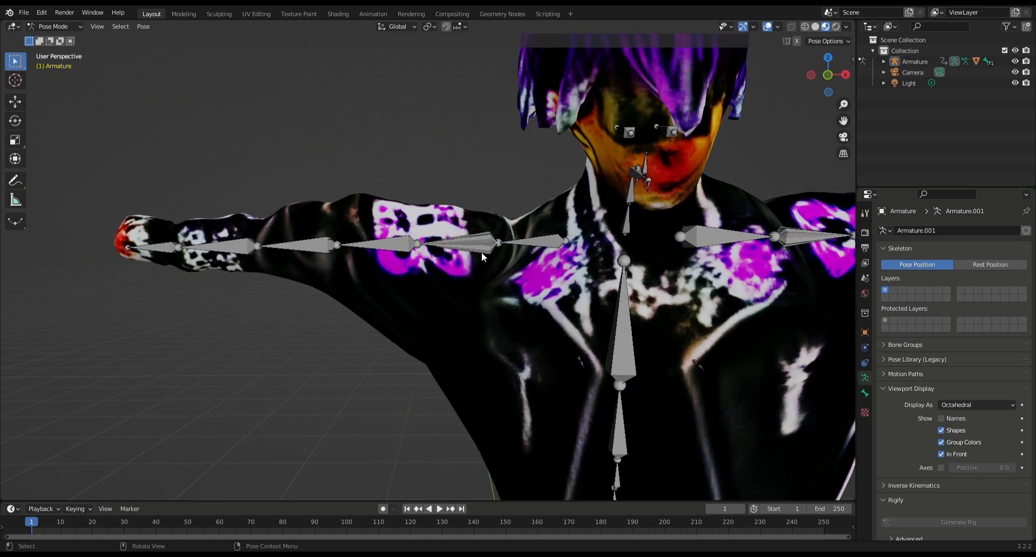
pyautogui.click(538, 242)
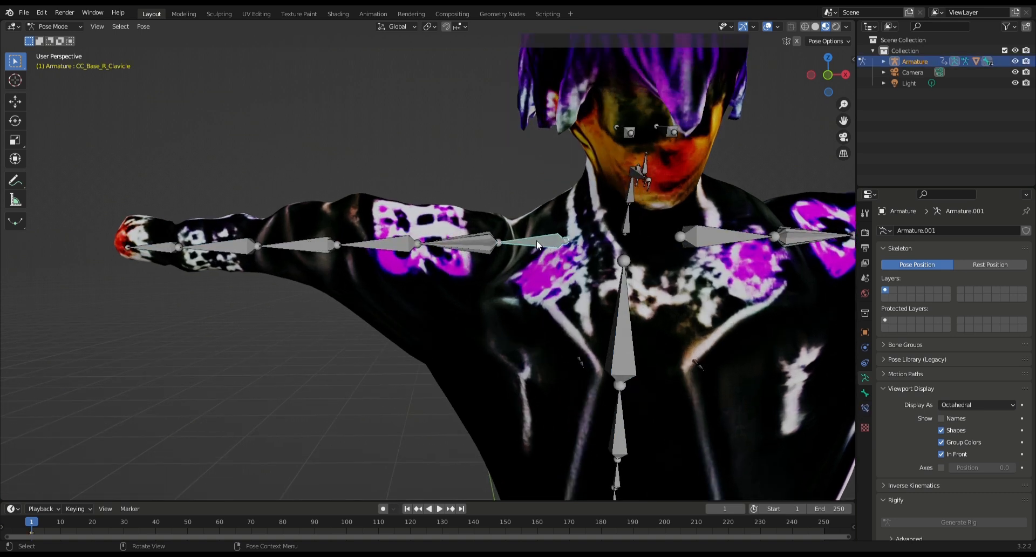
# Try rotating the right clavicle bone and the right upper arm's first twist bone, cancelling each rotation
pyautogui.press('r')
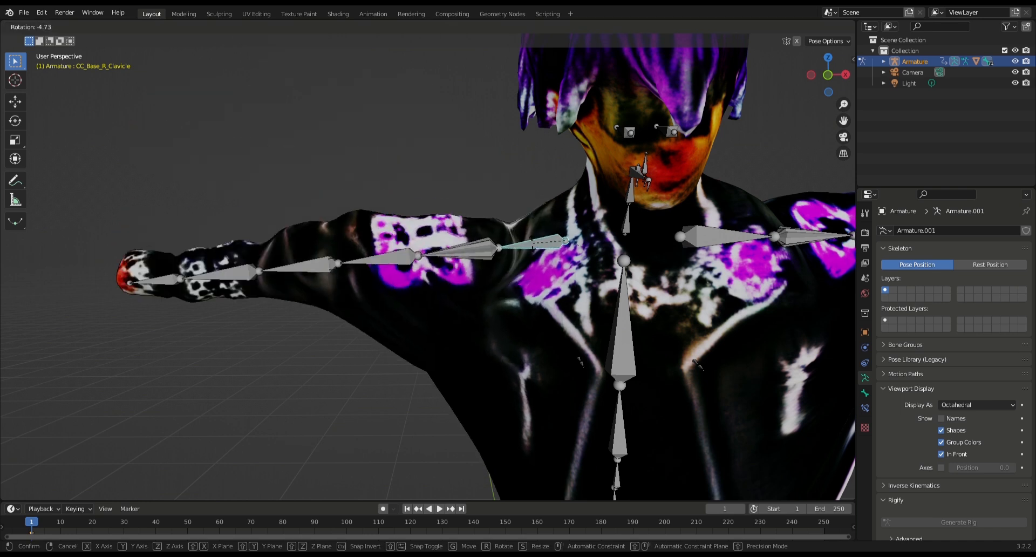
pyautogui.click(532, 238)
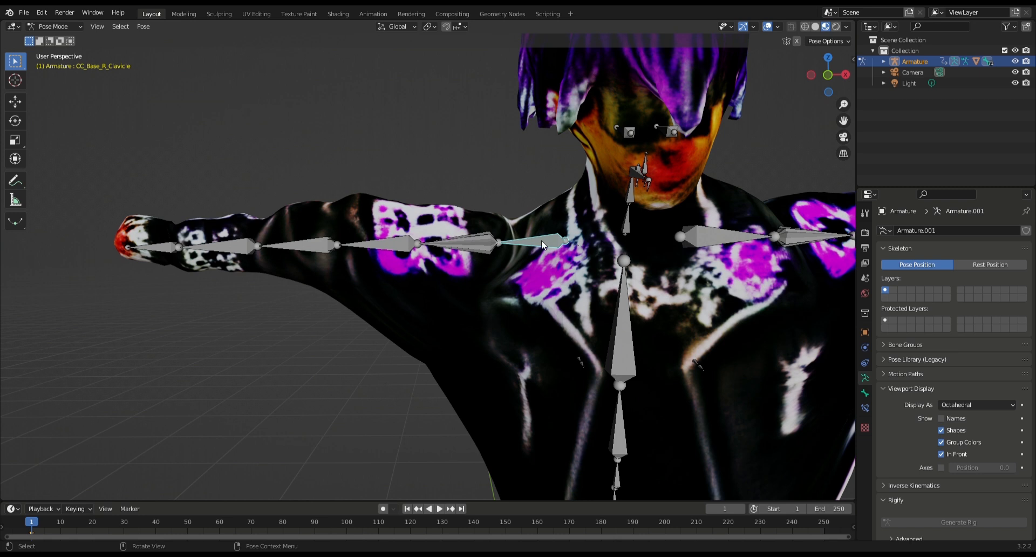
pyautogui.click(477, 244)
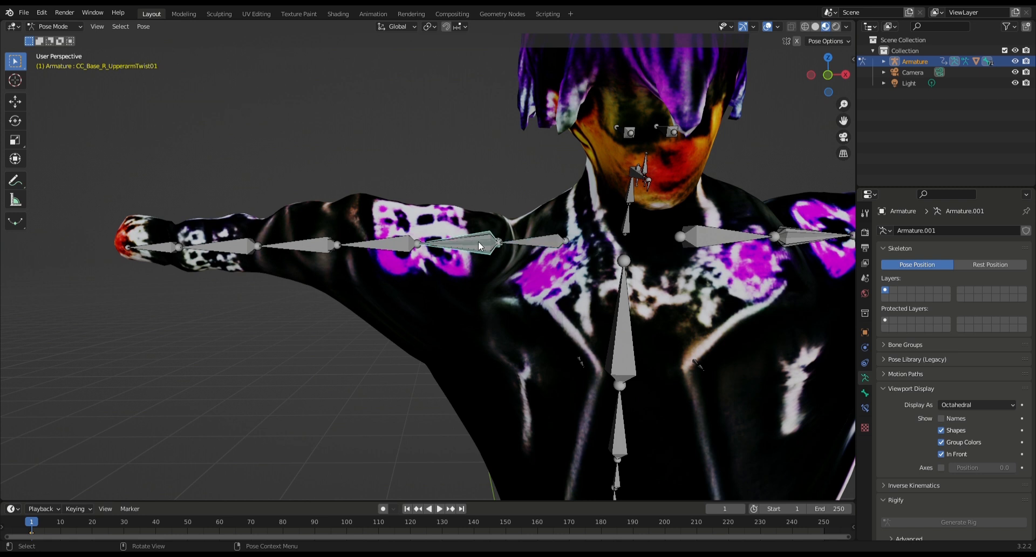
pyautogui.press('r')
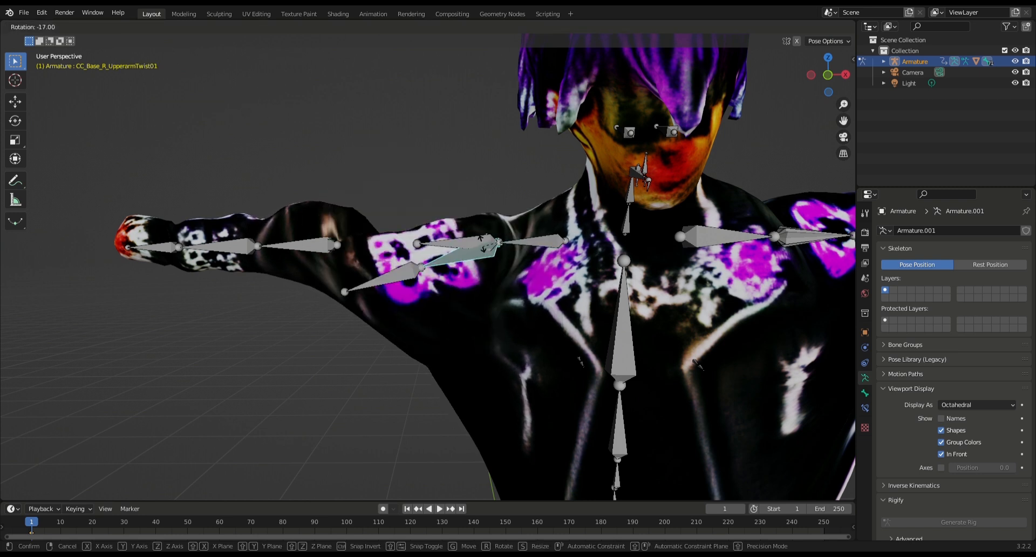
pyautogui.press('Escape')
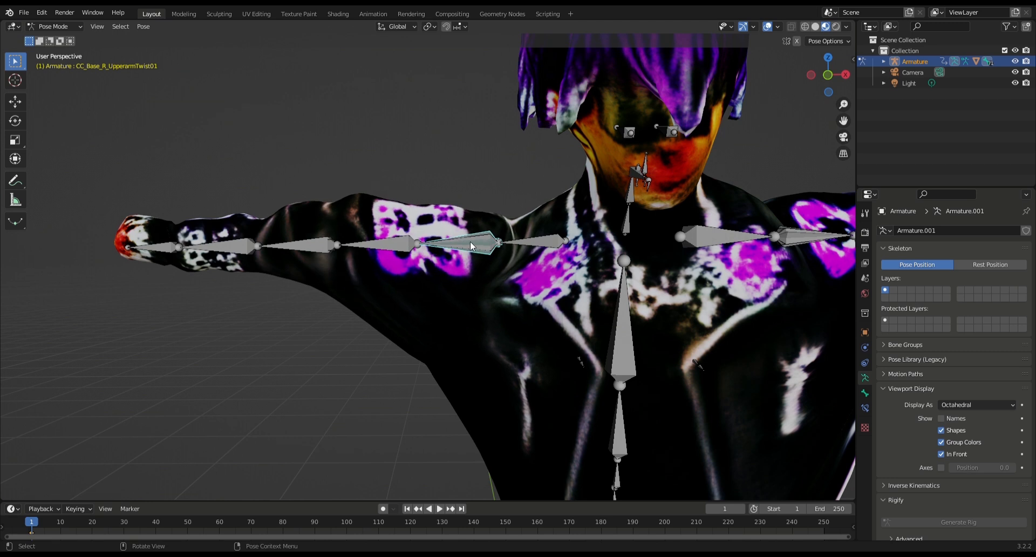
# Try rotating the right upper arm bone downward by about 11 degrees, and undo the rotation
pyautogui.click(468, 244)
pyautogui.press('r')
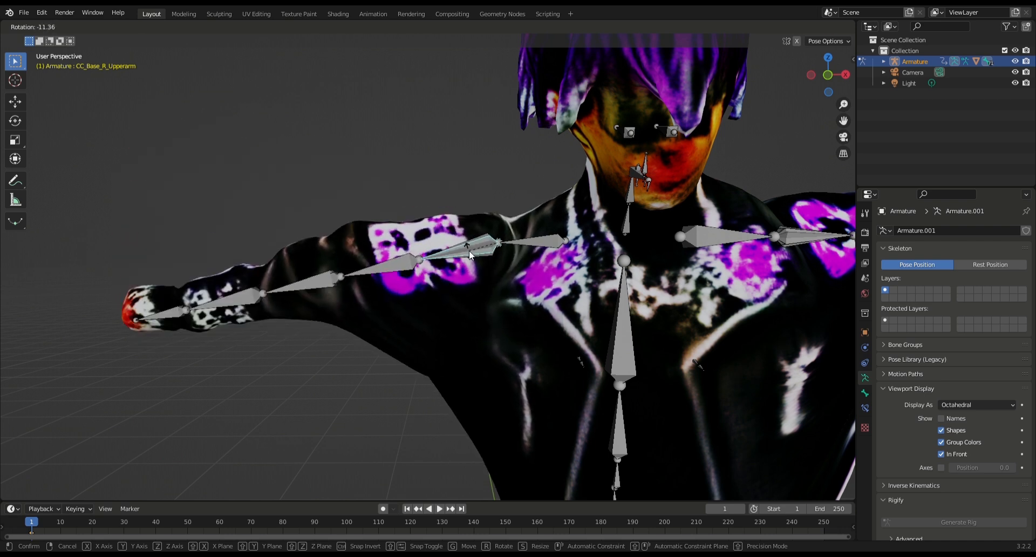
pyautogui.click(468, 253)
pyautogui.hotkey('ctrl', 'z')
pyautogui.click(477, 250)
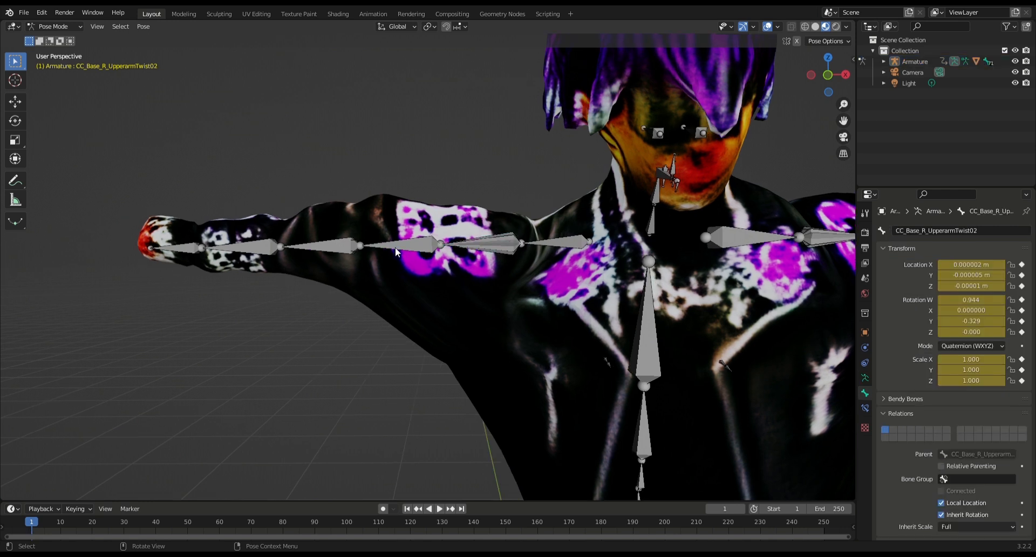
# Test-rotate the right arm's UpperarmTwist02, ForearmTwist01 and Forearm bones to check which arm sections follow each one
pyautogui.click(397, 245)
pyautogui.press('r')
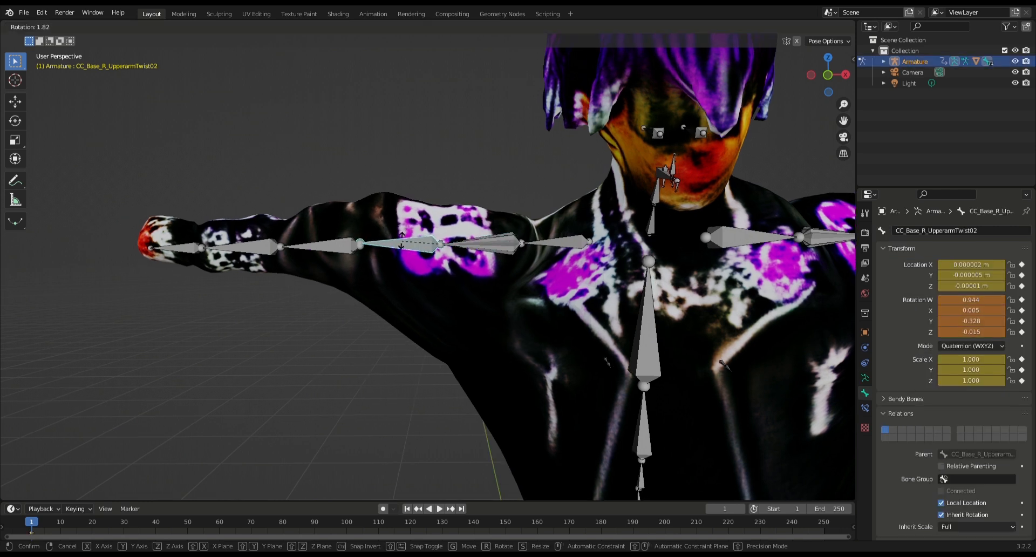
pyautogui.press('Escape')
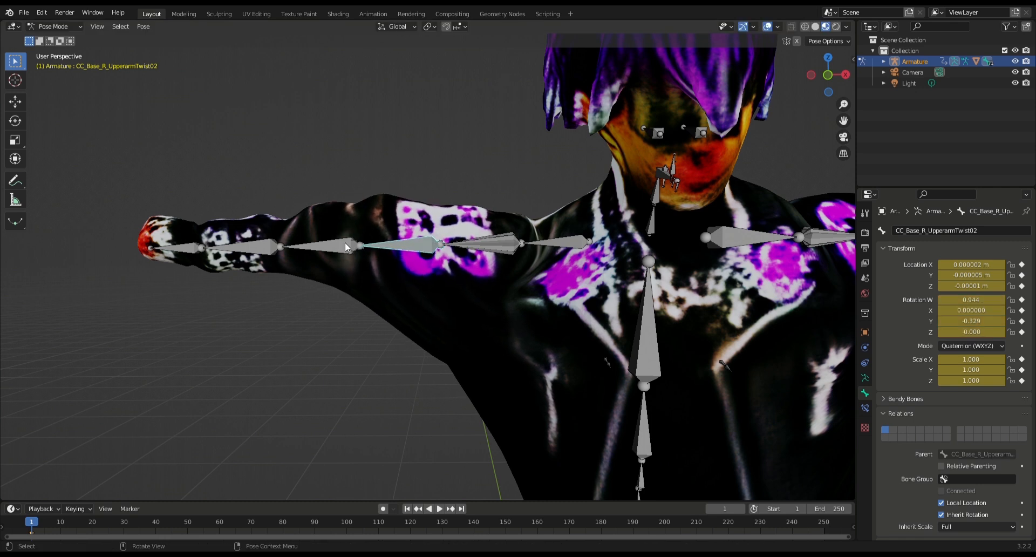
pyautogui.click(345, 243)
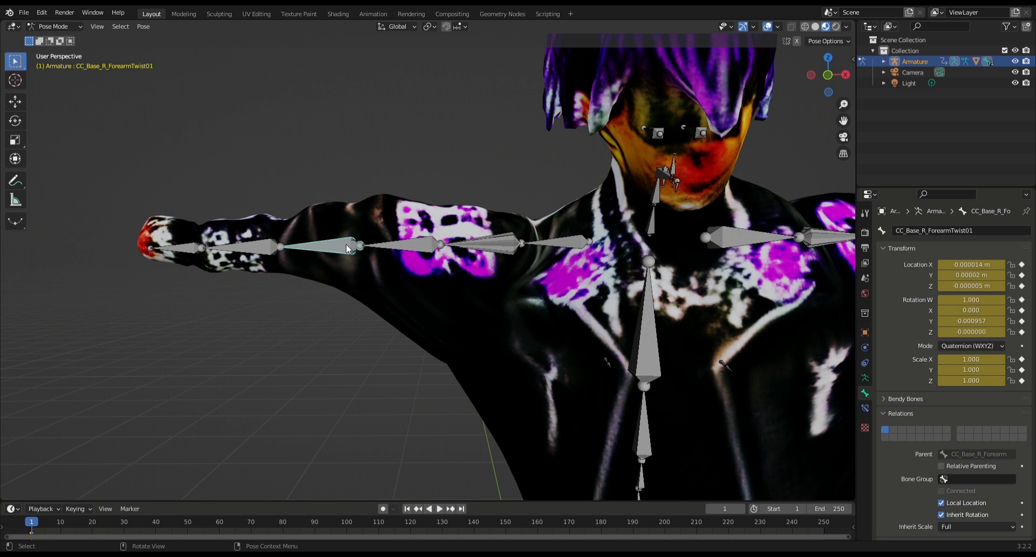
pyautogui.press('r')
pyautogui.click(342, 243)
pyautogui.hotkey('ctrl', 'z')
pyautogui.click(341, 245)
pyautogui.press('r')
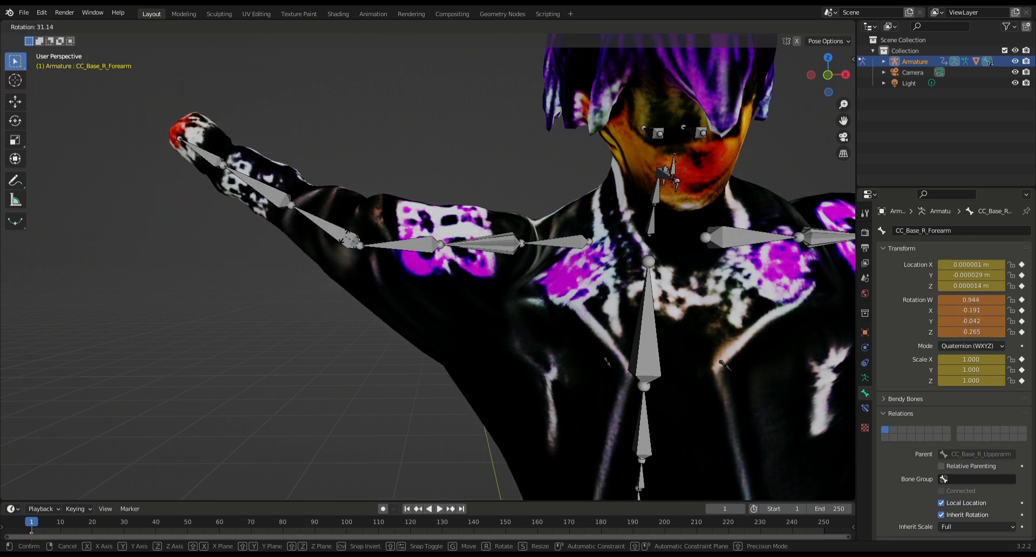
pyautogui.rightClick(342, 245)
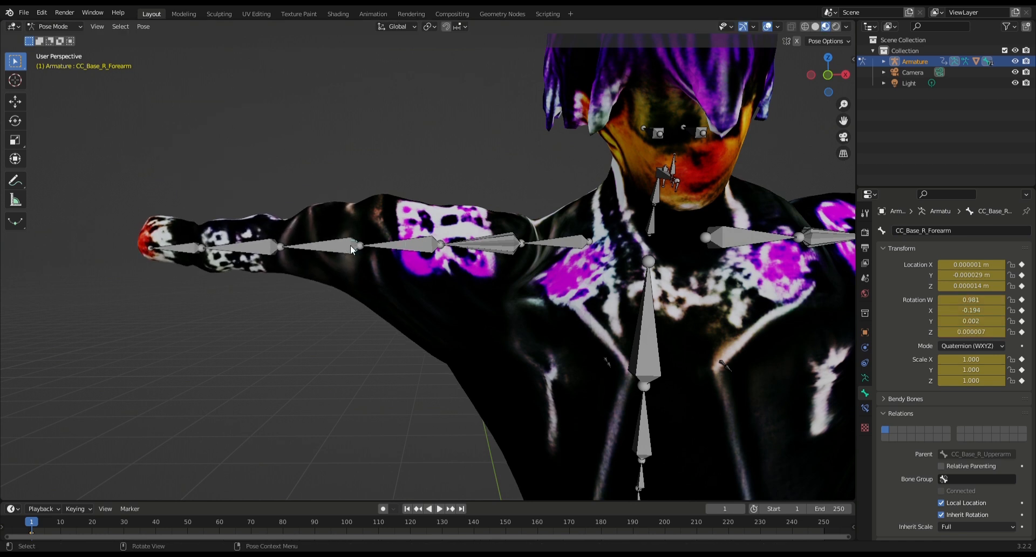
# Test the rotation of the CC_Base_R_UpperarmTwist02 bone, cancel it, and copy the bone's name
pyautogui.click(399, 244)
pyautogui.click(350, 244)
pyautogui.click(349, 245)
pyautogui.click(349, 244)
pyautogui.click(347, 245)
pyautogui.click(396, 244)
pyautogui.press('r')
pyautogui.rightClick(390, 242)
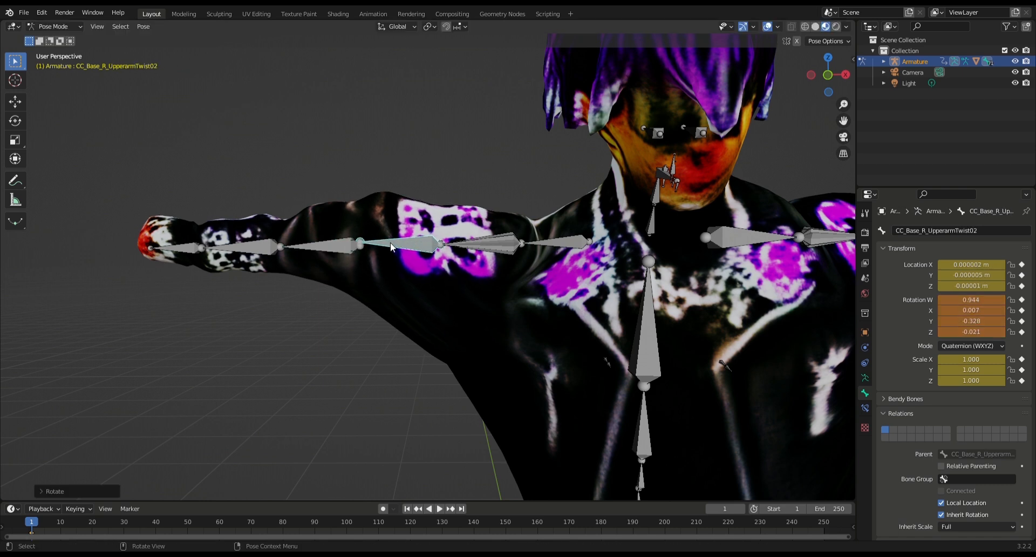
pyautogui.click(928, 230)
pyautogui.hotkey('ctrl', 'c')
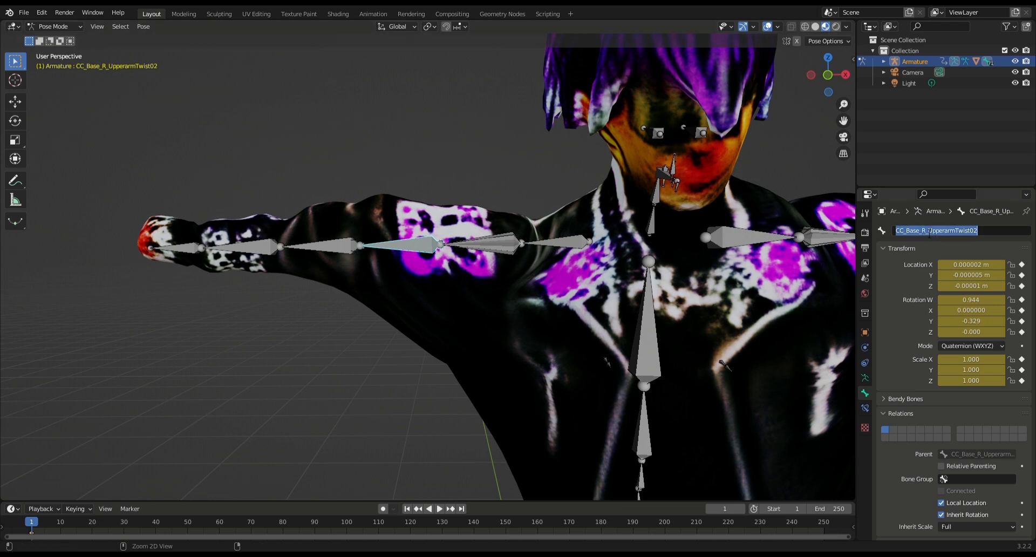
# Select the CC_Base_R_Forearm bone, using test rotations to tell it from the overlapping forearm twist bone
pyautogui.click(347, 244)
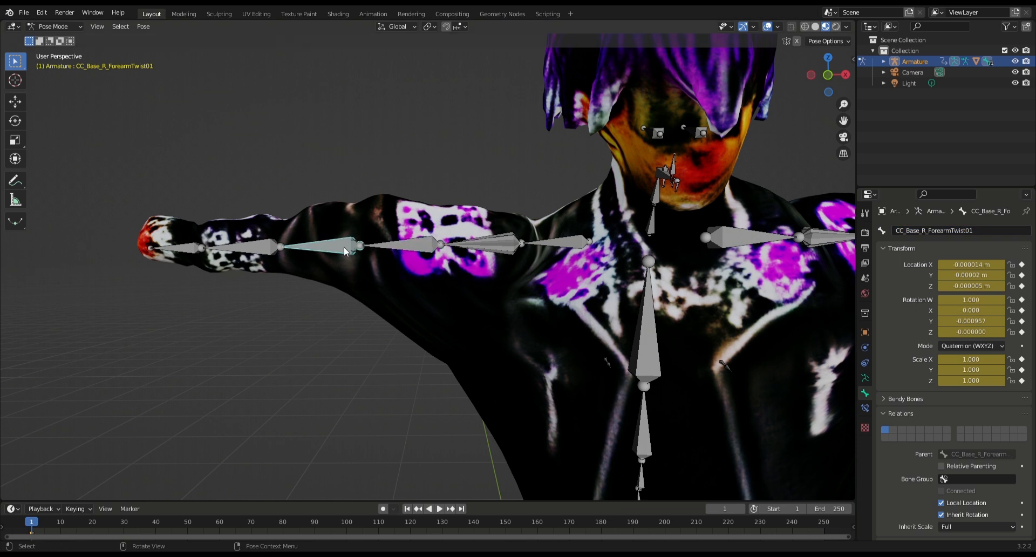
pyautogui.press('r')
pyautogui.click(342, 243)
pyautogui.hotkey('ctrl', 'z')
pyautogui.click(339, 245)
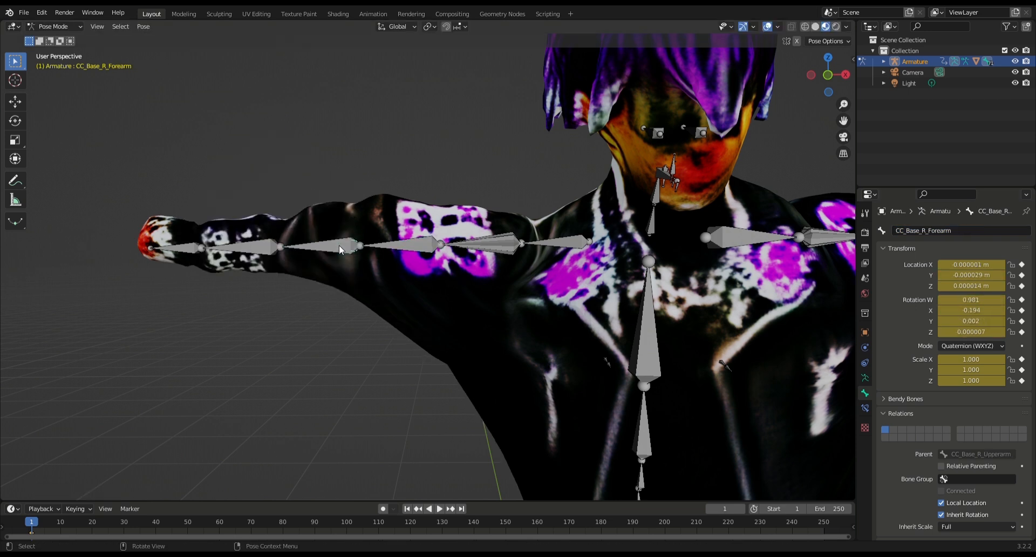
pyautogui.press('r')
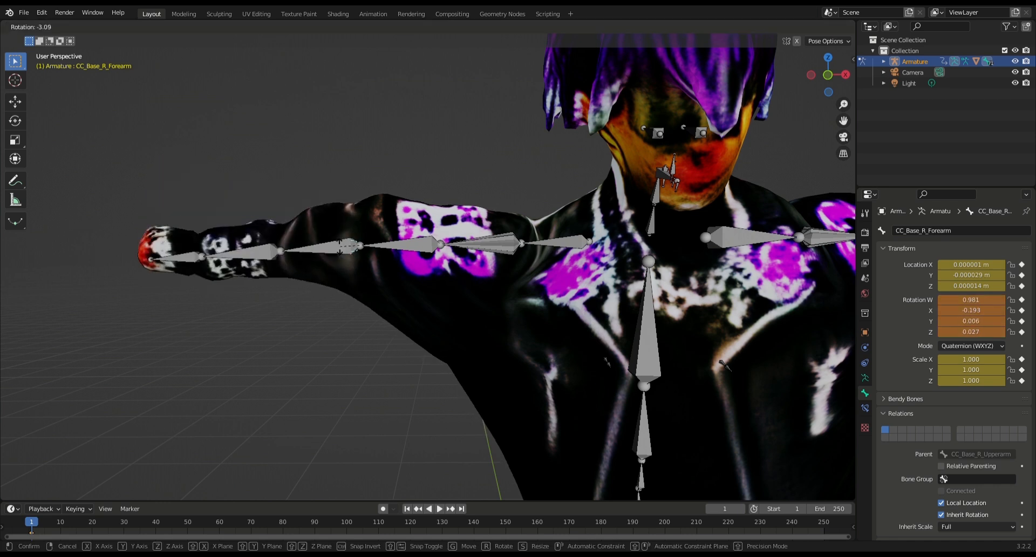
pyautogui.click(341, 241)
pyautogui.hotkey('ctrl', 'z')
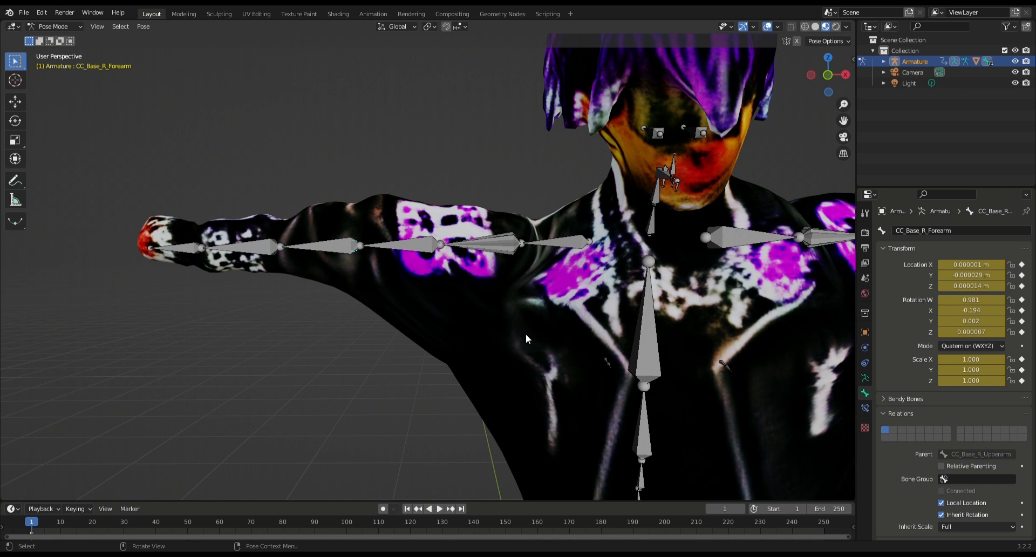
# In Edit Mode, set the right forearm bone's parent to CC_Base_R_UpperarmTwist02 and return to Pose Mode
pyautogui.press('Tab')
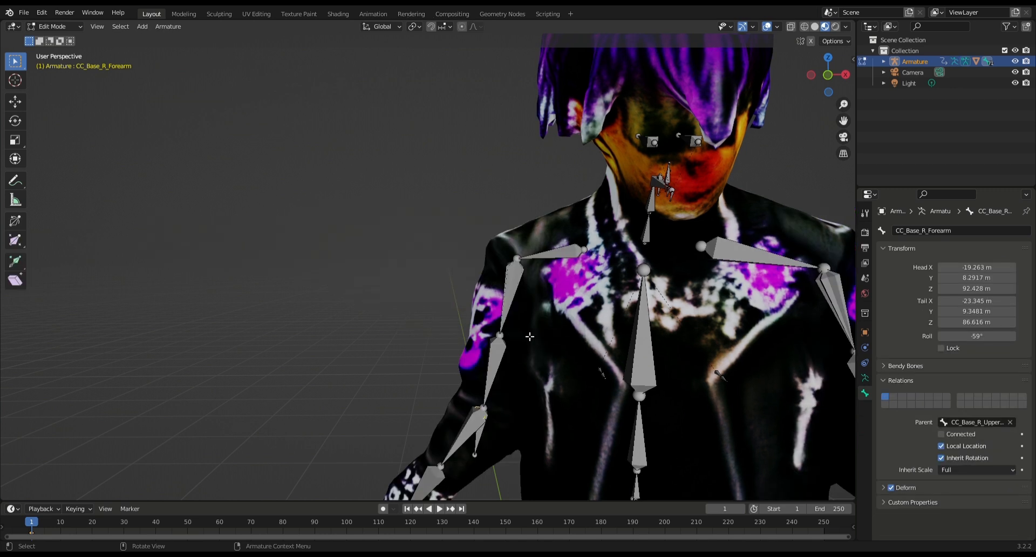
pyautogui.click(971, 420)
pyautogui.hotkey('ctrl', 'v')
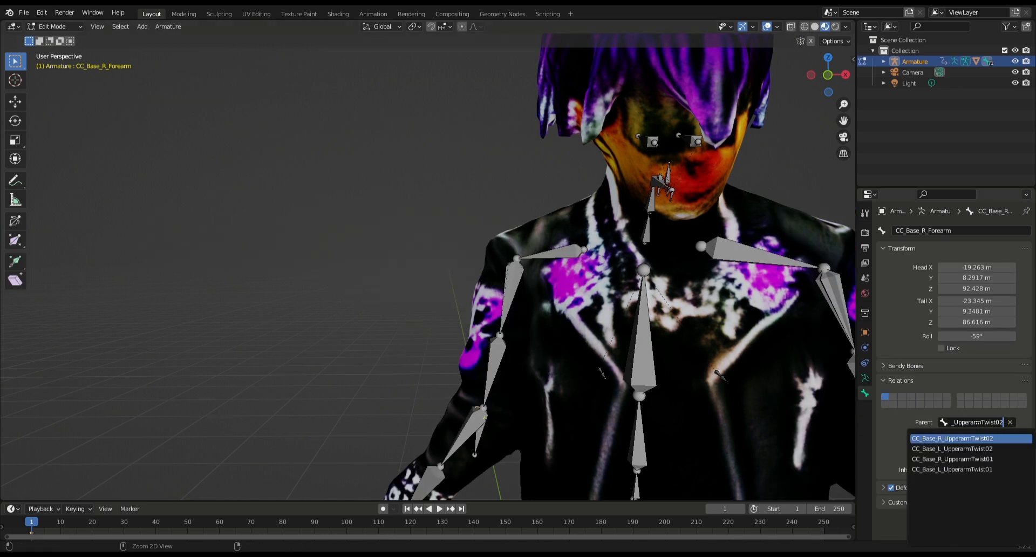
pyautogui.click(960, 439)
pyautogui.press('Tab')
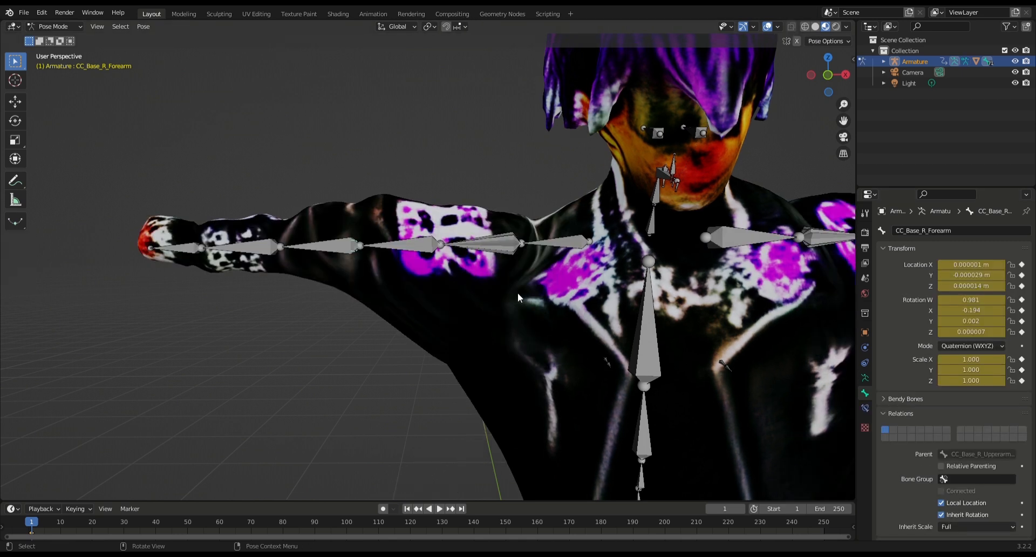
# Test-rotate the right UpperarmTwist02, Forearm and ForearmTwist02 bones to check that the rest of the arm follows
pyautogui.click(402, 254)
pyautogui.press('r')
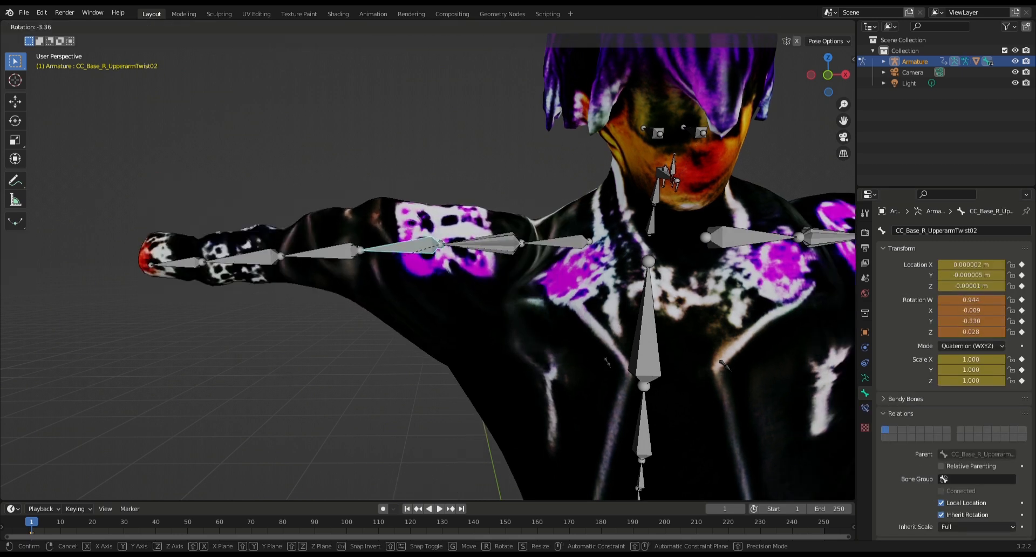
pyautogui.rightClick(316, 259)
pyautogui.click(337, 246)
pyautogui.press('r')
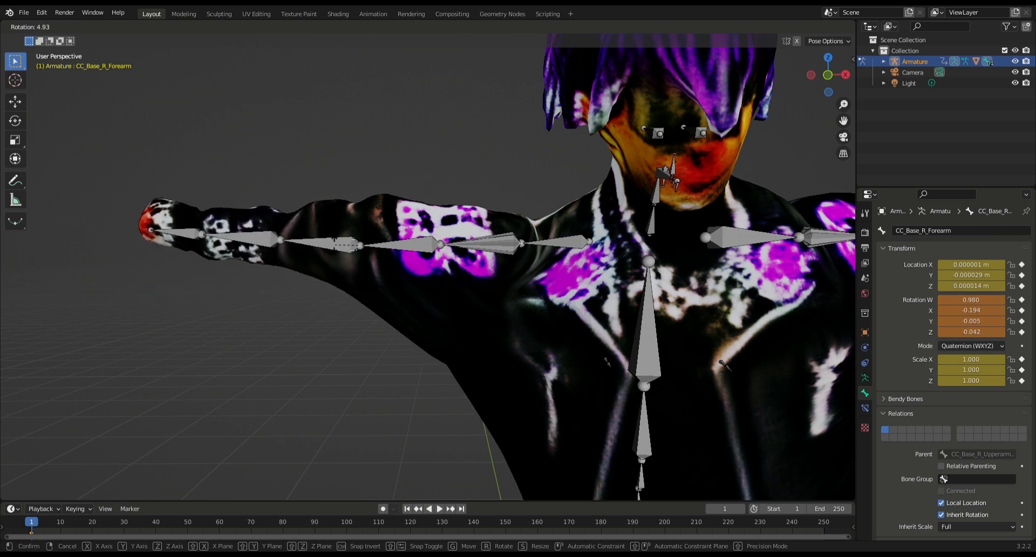
pyautogui.rightClick(287, 247)
pyautogui.click(263, 247)
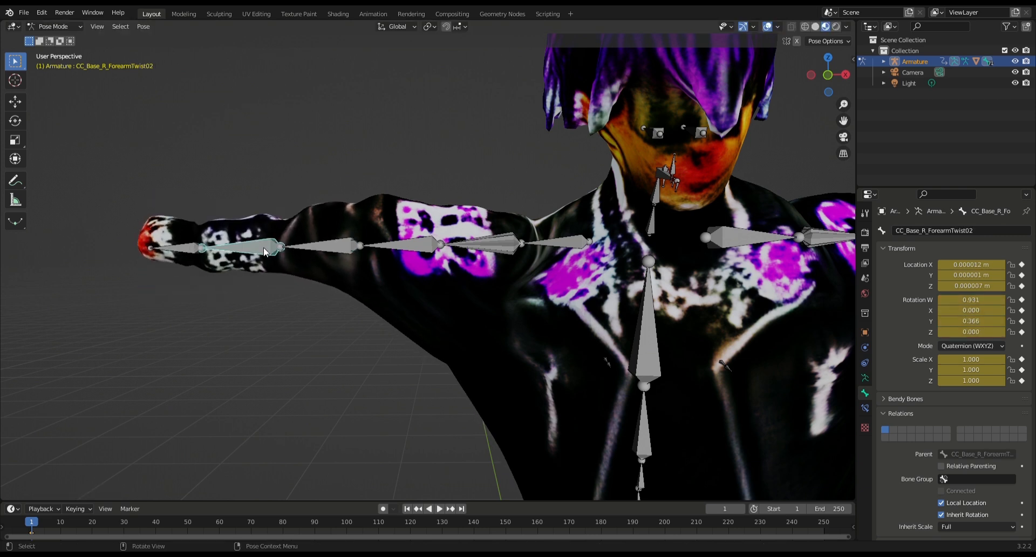
pyautogui.press('r')
pyautogui.rightClick(266, 245)
# Copy the CC_Base_R_ForearmTwist02 bone's name and set it as the parent of CC_Base_R_Hand in Edit Mode
pyautogui.keyDown('shift'); pyautogui.moveTo(267, 245); pyautogui.dragTo(425, 259, button='middle'); pyautogui.keyUp('shift')
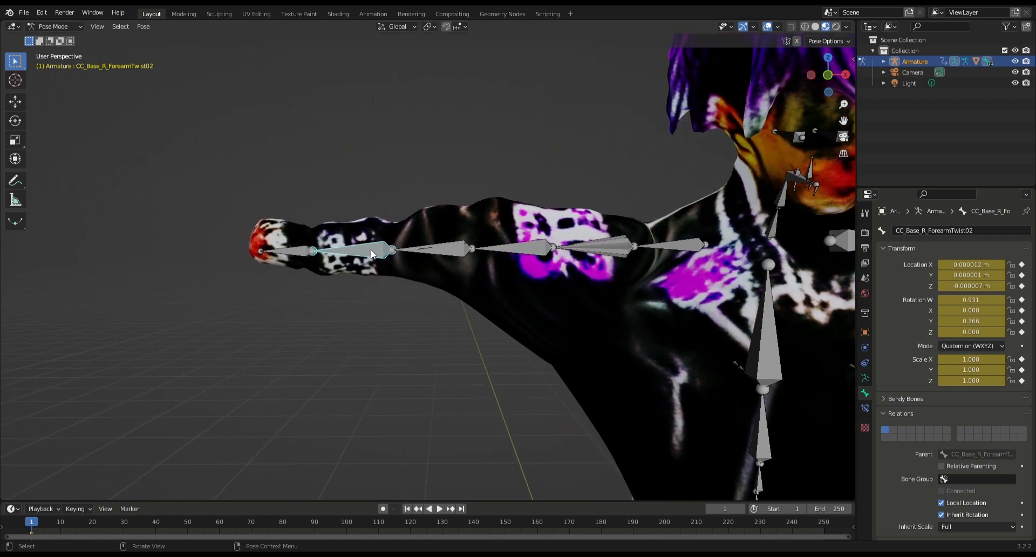
pyautogui.click(955, 235)
pyautogui.hotkey('ctrl', 'c')
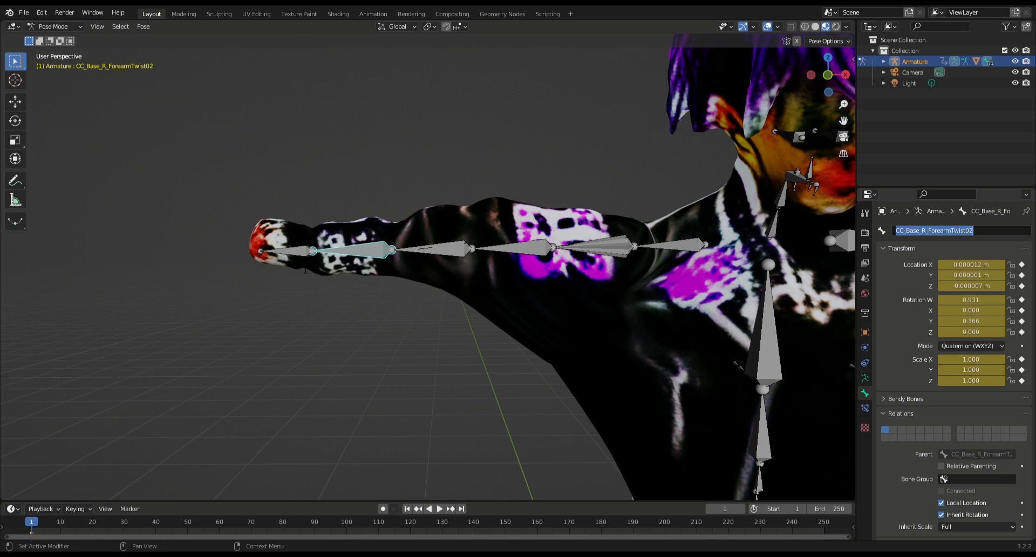
pyautogui.click(302, 251)
pyautogui.click(299, 251)
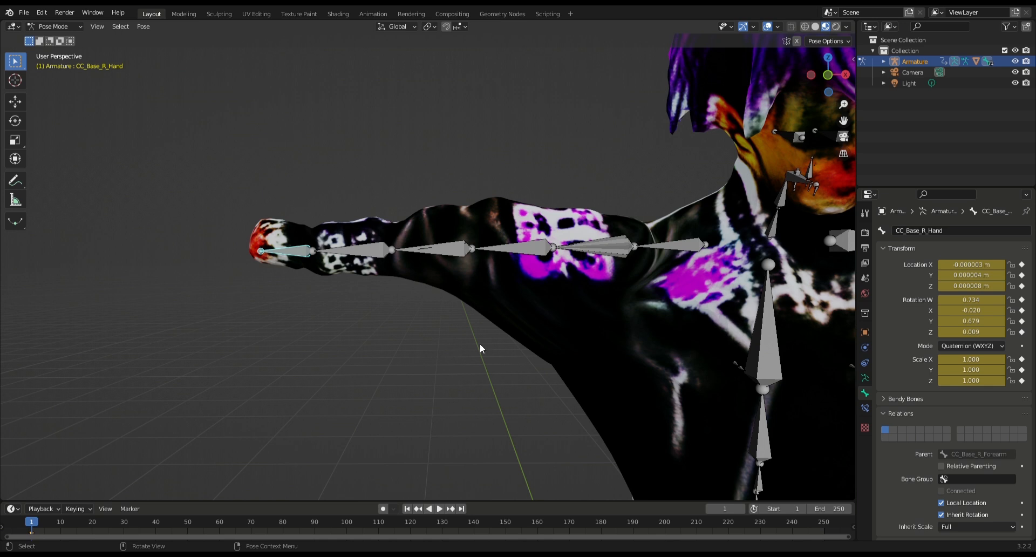
pyautogui.press('Tab')
pyautogui.click(956, 421)
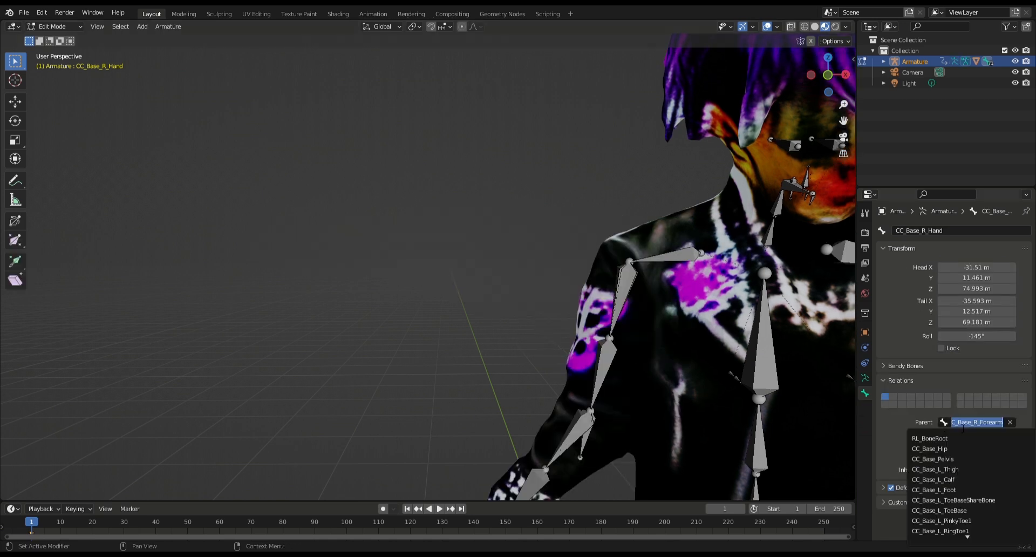
pyautogui.hotkey('ctrl', 'v')
pyautogui.click(925, 438)
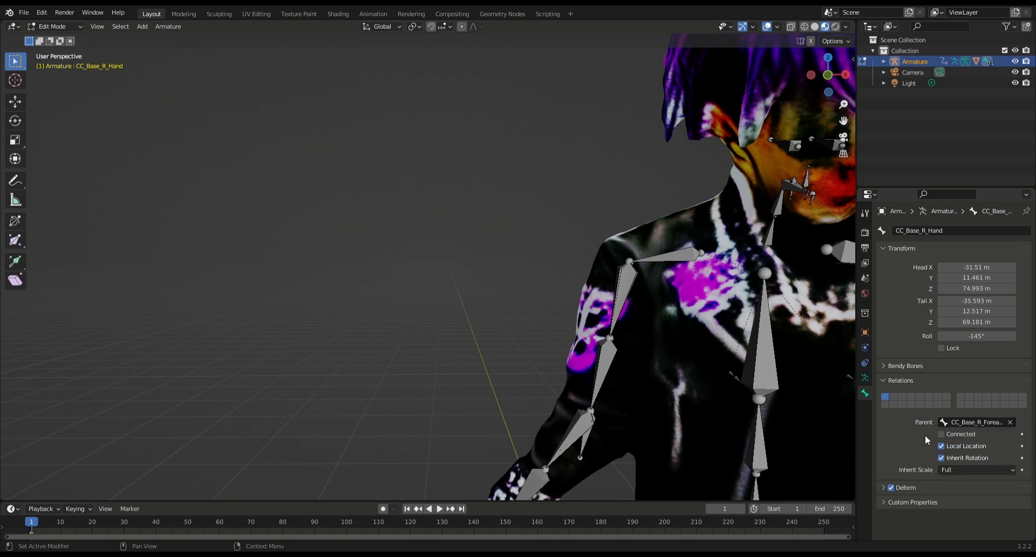
pyautogui.press('Tab')
# Test-rotate the CC_Base_R_ForearmTwist02 bone to check that the hand follows, and undo the rotation
pyautogui.click(370, 254)
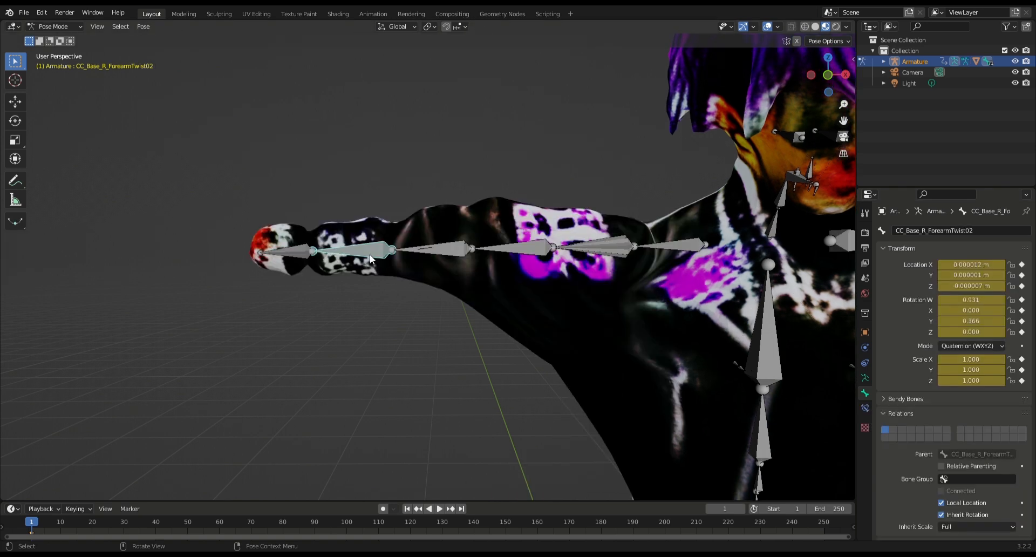
pyautogui.press('r')
pyautogui.click(374, 248)
pyautogui.hotkey('ctrl', 'z')
# Test-rotate the CC_Base_L_Clavicle bone to check that the whole left arm follows, and undo the rotation
pyautogui.keyDown('shift'); pyautogui.moveTo(623, 260); pyautogui.dragTo(399, 257, button='middle'); pyautogui.keyUp('shift')
pyautogui.click(400, 257)
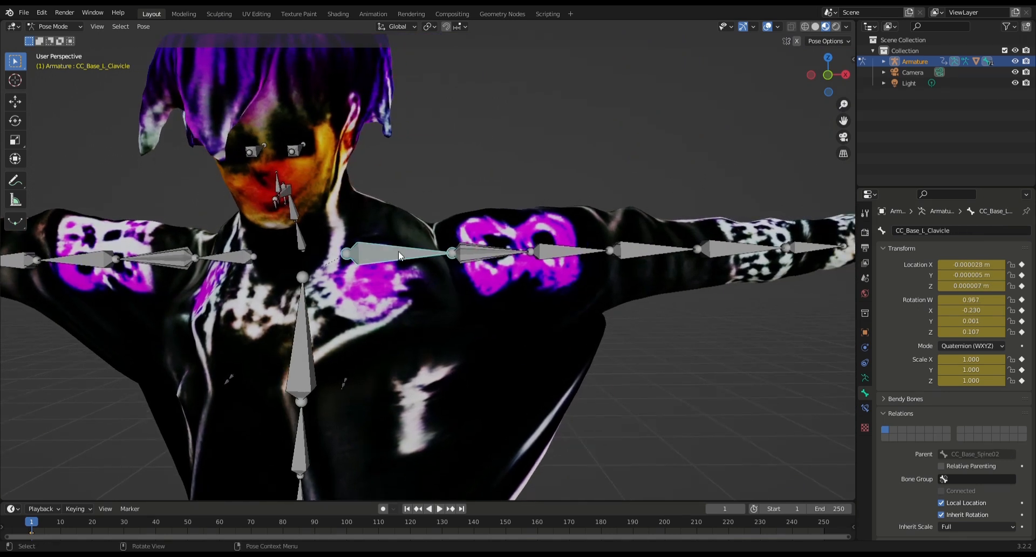
pyautogui.press('r')
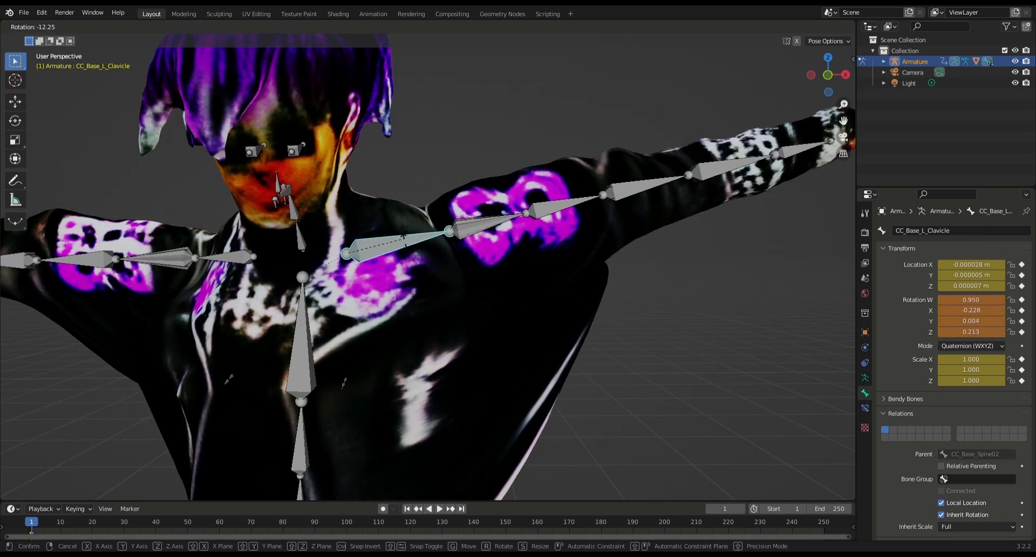
pyautogui.click(413, 249)
pyautogui.hotkey('ctrl', 'z')
# Test-rotate the left arm's UpperarmTwist01, Upperarm and UpperarmTwist02 bones to check how the arm follows each one
pyautogui.click(468, 252)
pyautogui.press('r')
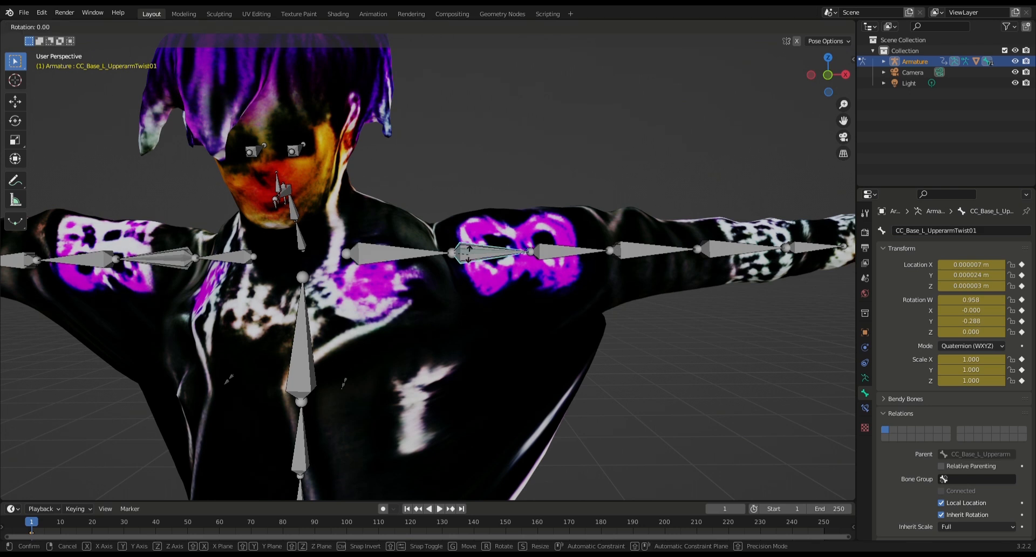
pyautogui.click(472, 253)
pyautogui.hotkey('ctrl', 'z')
pyautogui.click(472, 253)
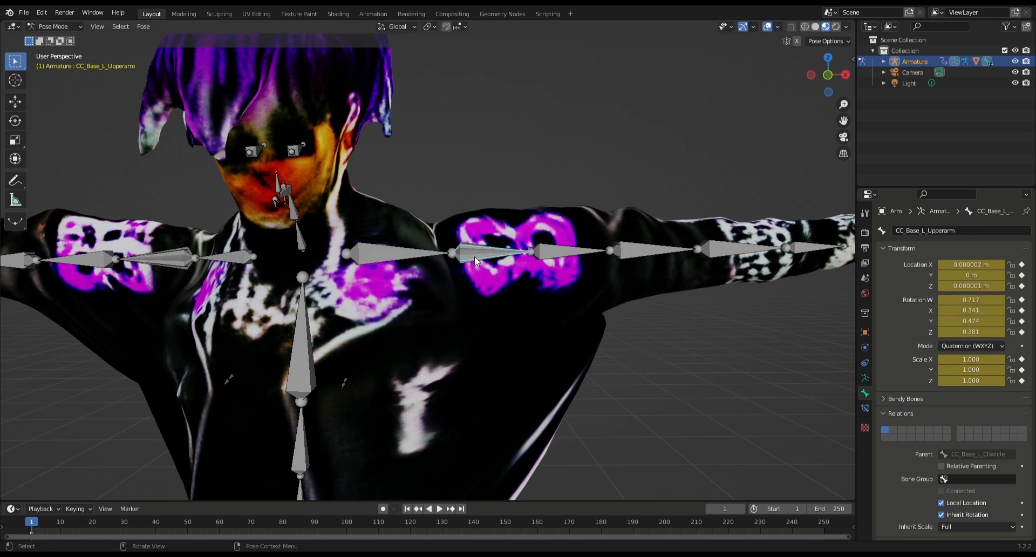
pyautogui.press('r')
pyautogui.click(477, 253)
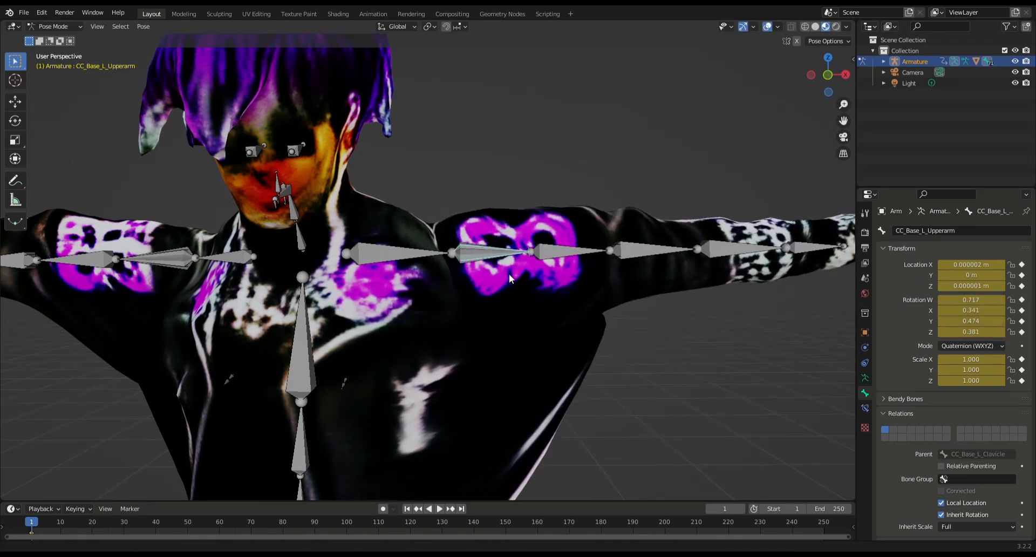
pyautogui.keyDown('shift'); pyautogui.moveTo(510, 273); pyautogui.dragTo(409, 280, button='middle'); pyautogui.keyUp('shift')
pyautogui.click(490, 256)
pyautogui.press('r')
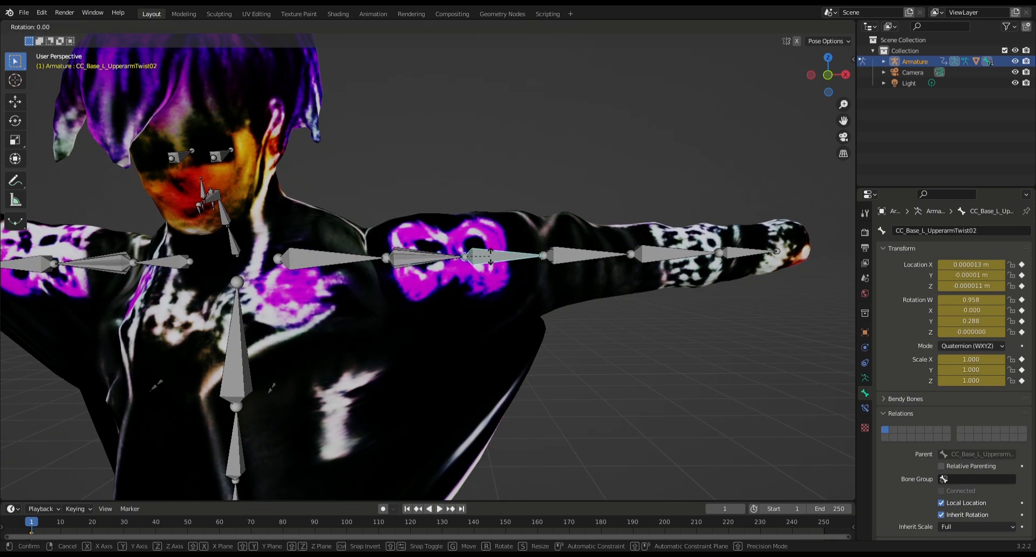
pyautogui.rightClick(496, 248)
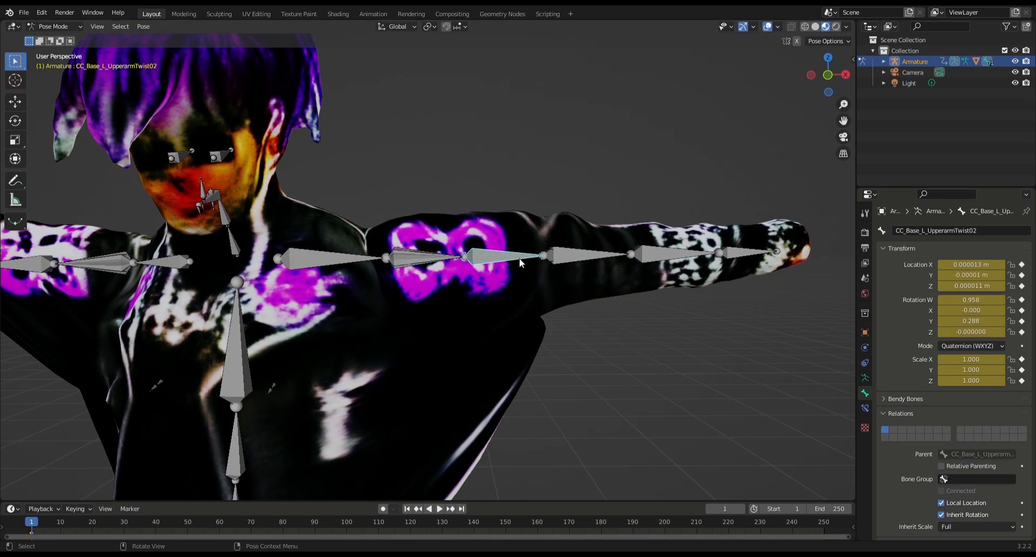
# Copy the CC_Base_L_UpperarmTwist02 bone's name and set it as the parent of CC_Base_L_Forearm in Edit Mode
pyautogui.keyDown('shift'); pyautogui.moveTo(519, 258); pyautogui.dragTo(429, 250, button='middle'); pyautogui.keyUp('shift')
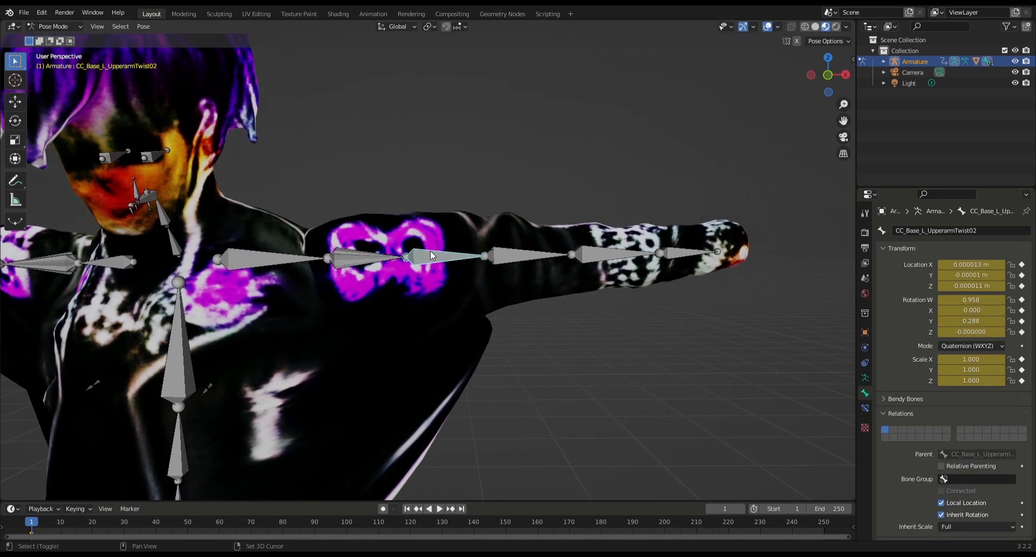
pyautogui.click(516, 256)
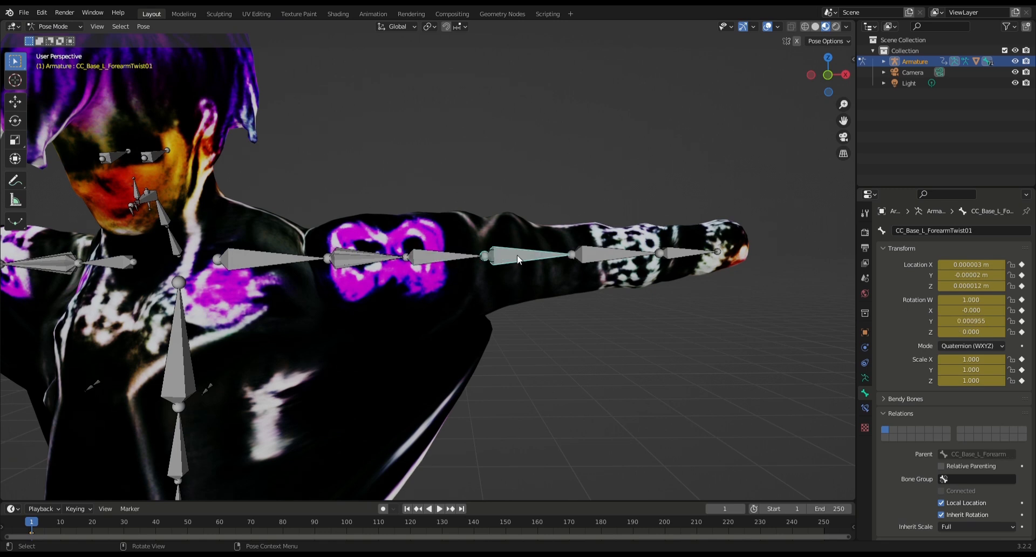
pyautogui.click(461, 257)
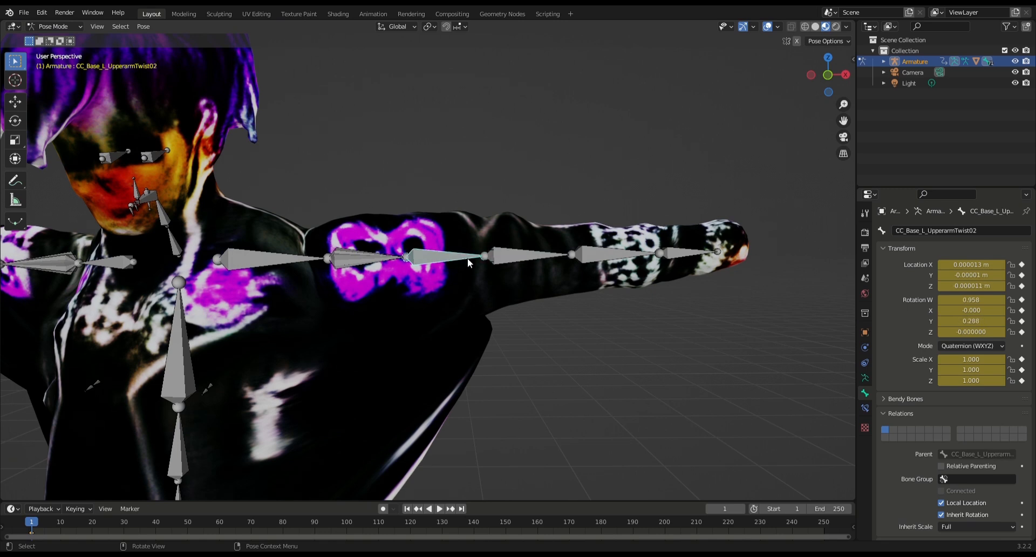
pyautogui.click(910, 232)
pyautogui.hotkey('ctrl', 'c')
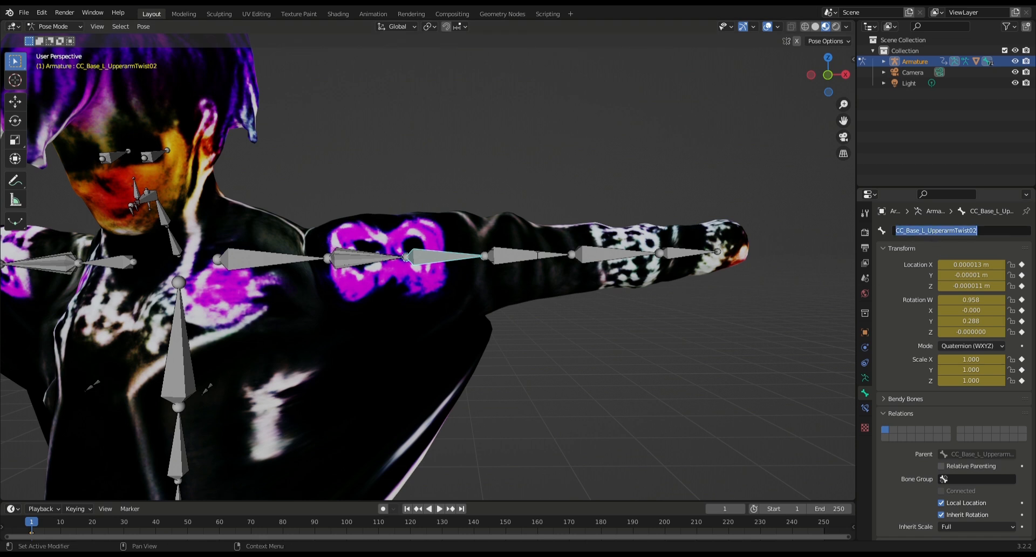
pyautogui.click(519, 254)
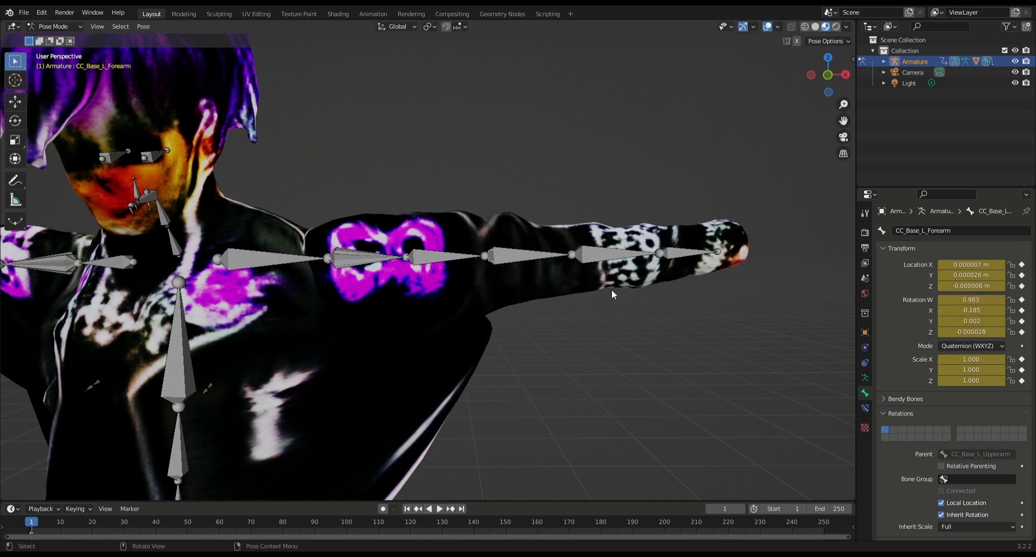
pyautogui.press('Tab')
pyautogui.click(975, 422)
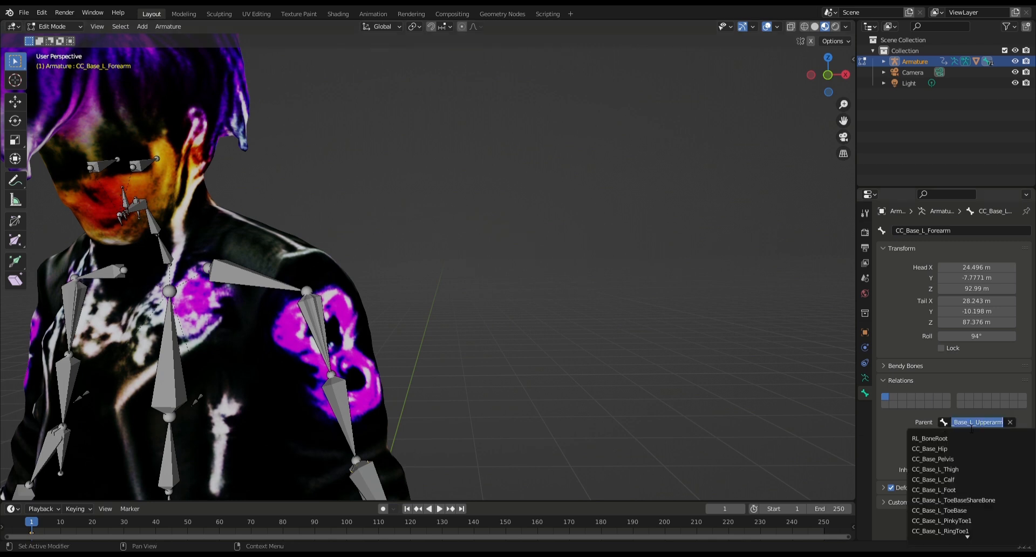
pyautogui.hotkey('ctrl', 'v')
pyautogui.click(971, 438)
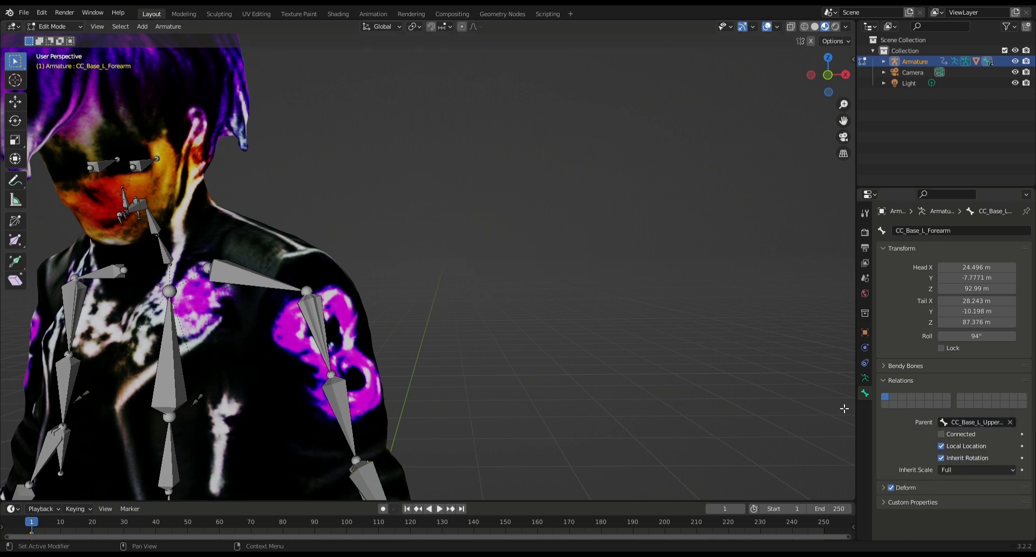
# Test-rotate the CC_Base_L_UpperarmTwist02 bone in Pose Mode to check whether the forearm follows, and undo the rotation
pyautogui.press('Tab')
pyautogui.click(486, 263)
pyautogui.press('r')
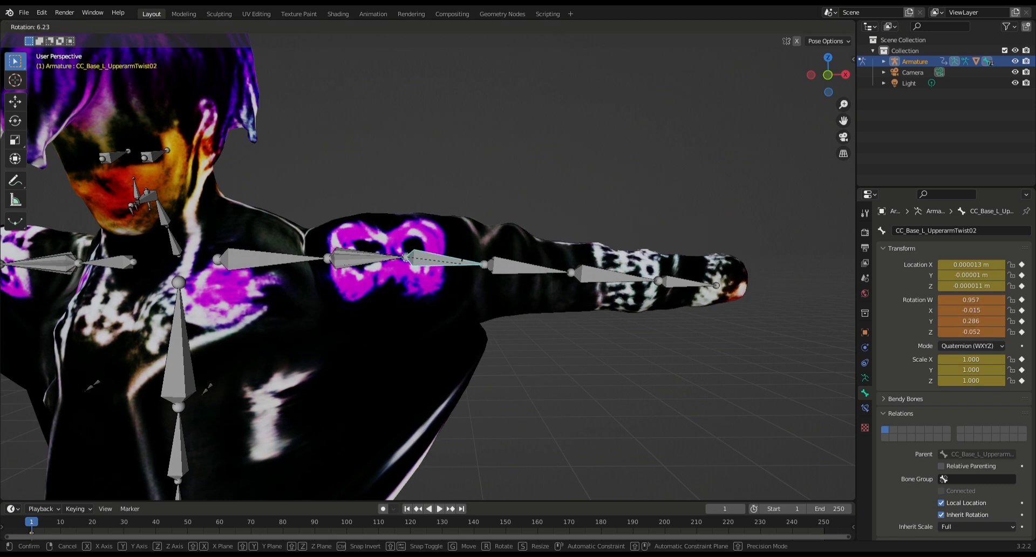
pyautogui.click(469, 260)
pyautogui.hotkey('ctrl', 'z')
# Copy the CC_Base_L_ForearmTwist02 bone's name and set it as the parent of CC_Base_L_Hand in Edit Mode
pyautogui.keyDown('shift'); pyautogui.moveTo(496, 267); pyautogui.dragTo(429, 277, button='middle'); pyautogui.keyUp('shift')
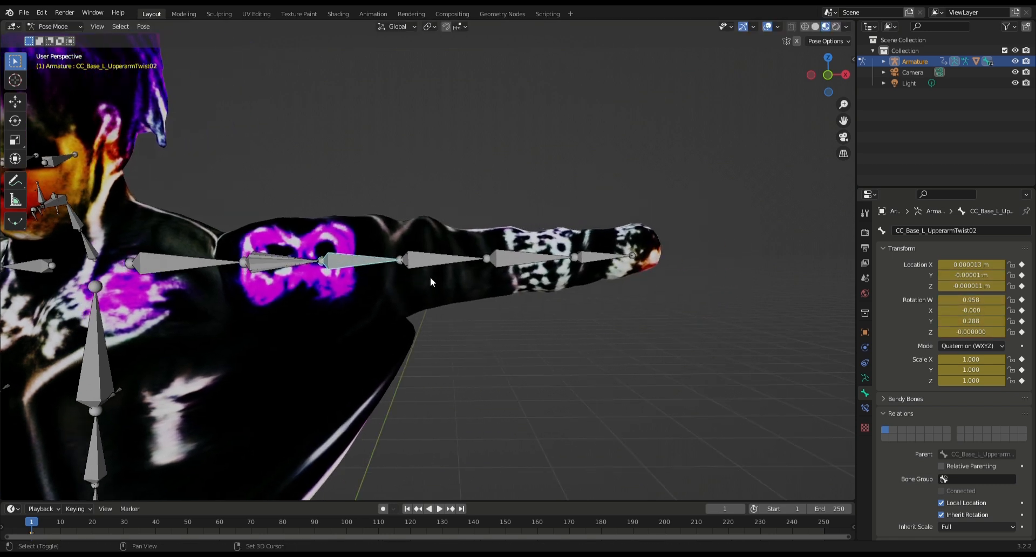
pyautogui.click(526, 261)
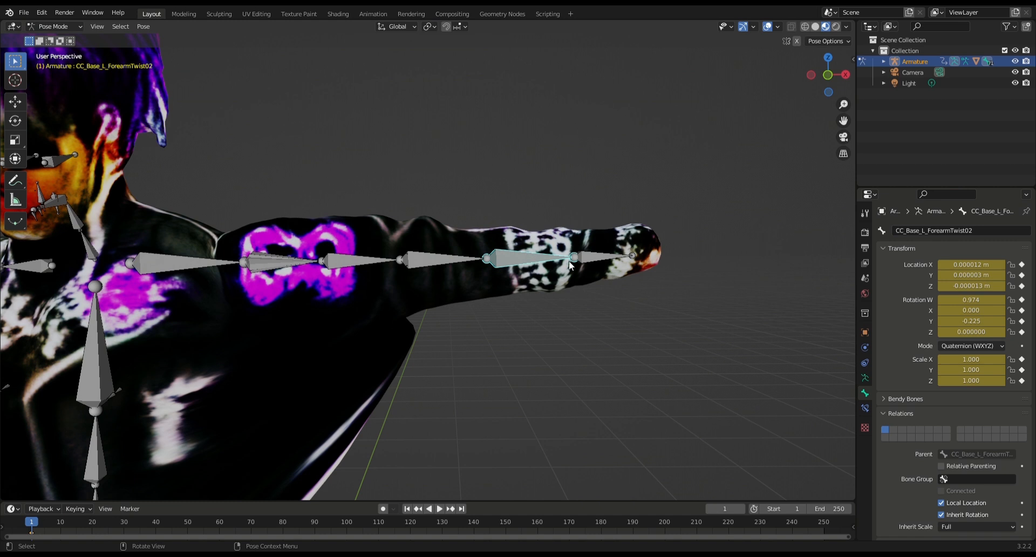
pyautogui.click(927, 231)
pyautogui.hotkey('ctrl', 'c')
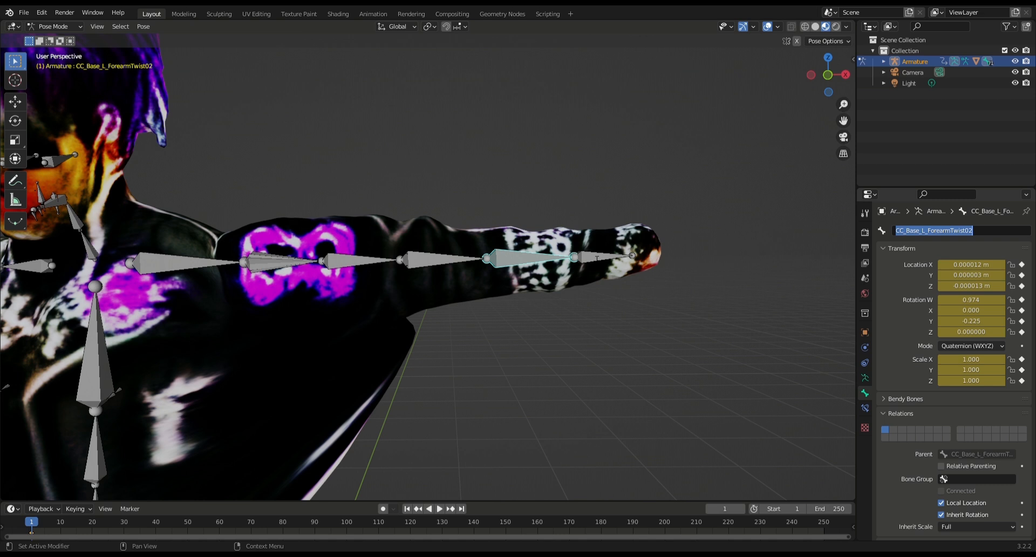
pyautogui.click(597, 257)
pyautogui.click(591, 255)
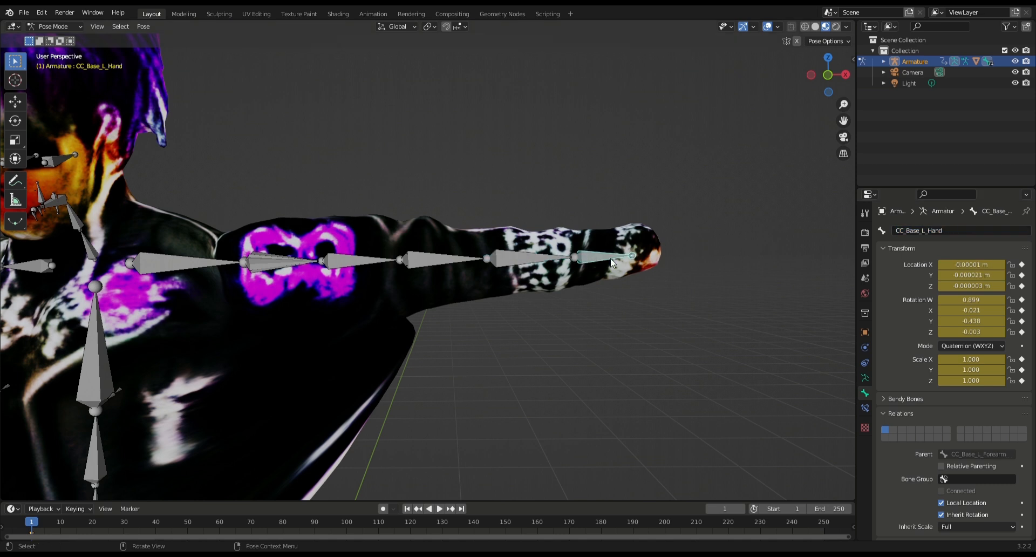
pyautogui.press('Tab')
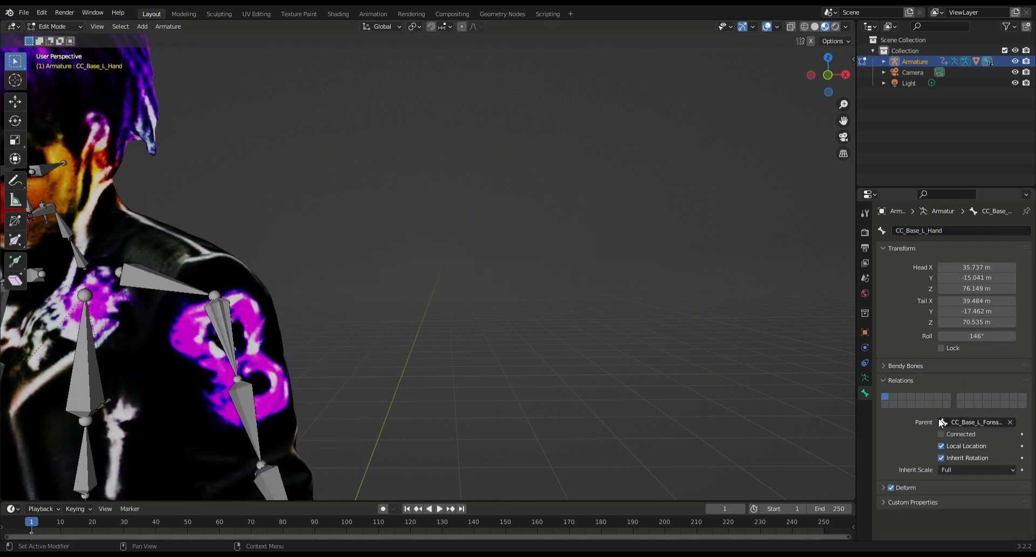
pyautogui.click(952, 423)
pyautogui.hotkey('ctrl', 'v')
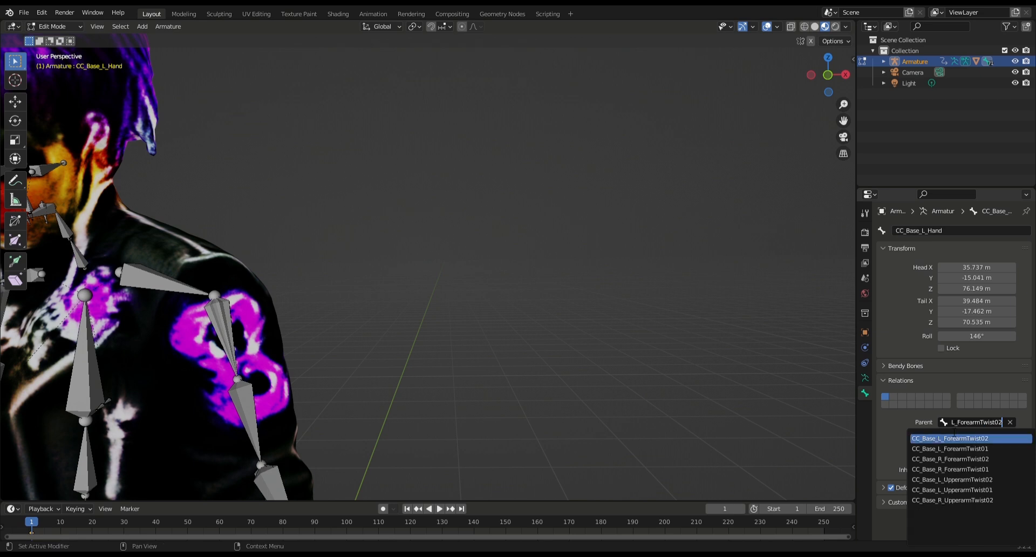
pyautogui.click(913, 434)
# Test-rotate the CC_Base_L_ForearmTwist02 bone in Pose Mode to check whether the hand follows, and undo the rotation
pyautogui.press('Tab')
pyautogui.scroll(-2, 673, 350)
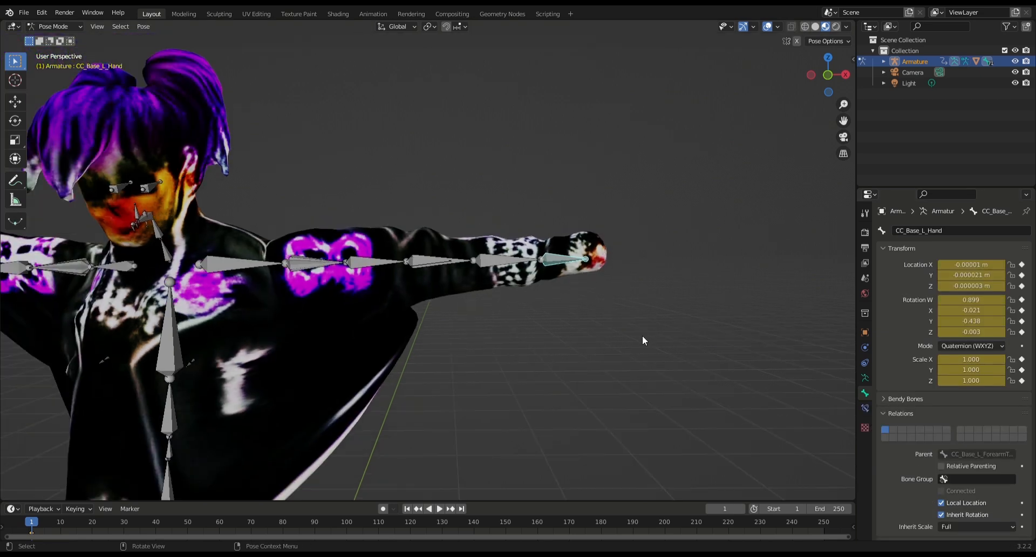
pyautogui.click(507, 263)
pyautogui.press('r')
pyautogui.hotkey('ctrl', 'z')
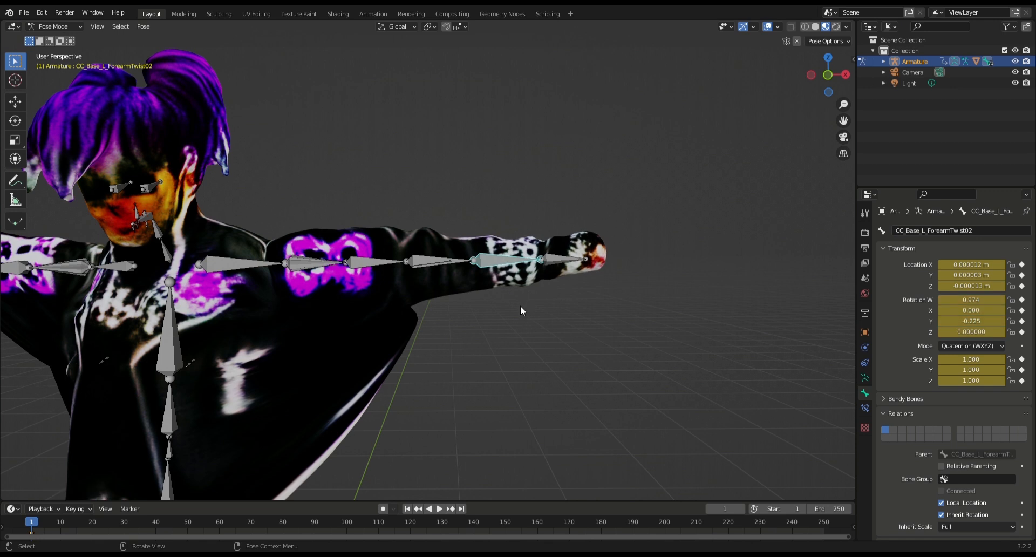
# Test-rotate the CC_Base_Waist and CC_Base_Pelvis bones to check how the body follows, and revert the rotations
pyautogui.moveTo(520, 305); pyautogui.dragTo(714, 346, button='middle')
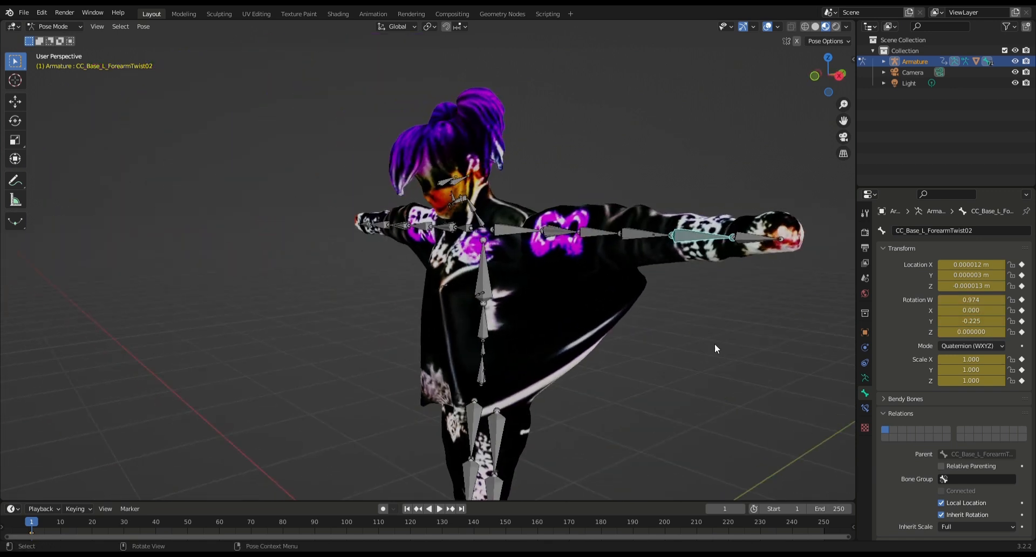
pyautogui.click(482, 358)
pyautogui.click(483, 356)
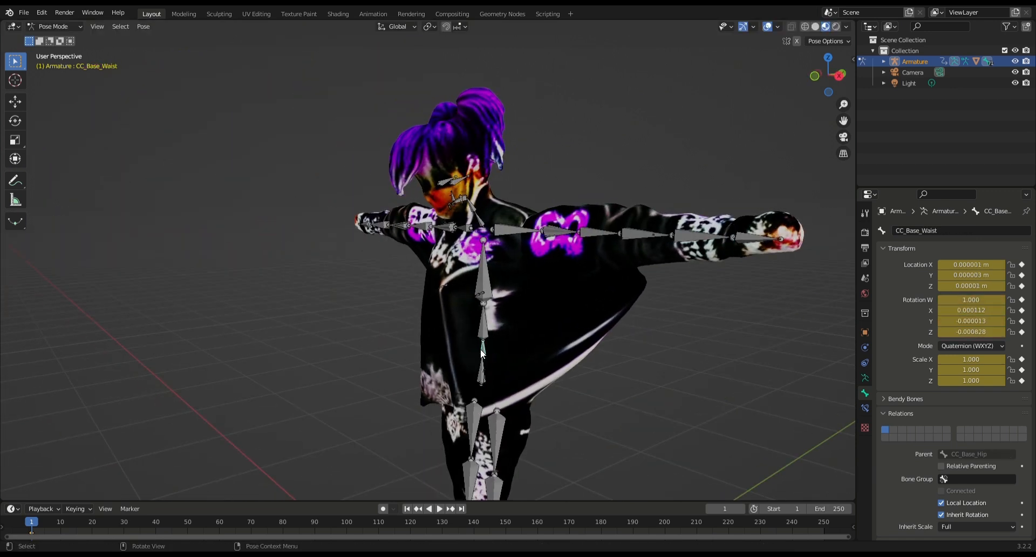
pyautogui.press('r')
pyautogui.rightClick(481, 358)
pyautogui.click(481, 359)
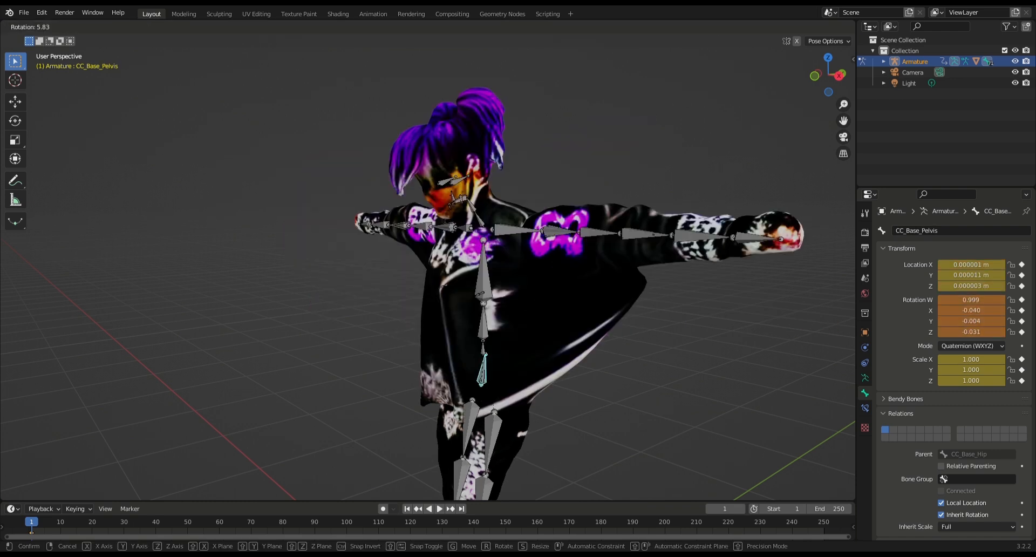
# Test-rotate the CC_Base_NeckTwist01 bone to check how the head follows, and undo the rotation
pyautogui.moveTo(532, 366); pyautogui.dragTo(634, 344, button='middle')
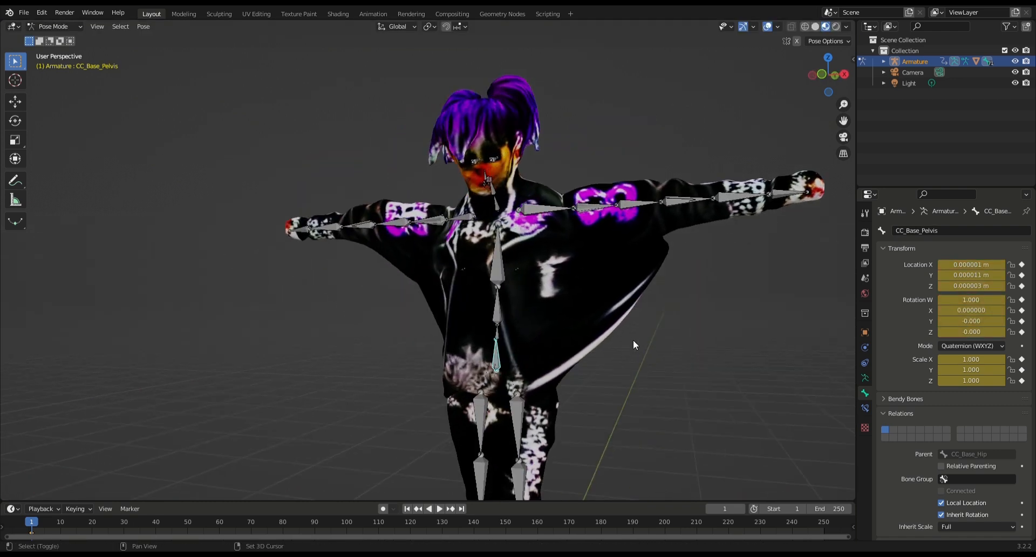
pyautogui.click(490, 205)
pyautogui.press('r')
pyautogui.click(488, 202)
pyautogui.hotkey('ctrl', 'z')
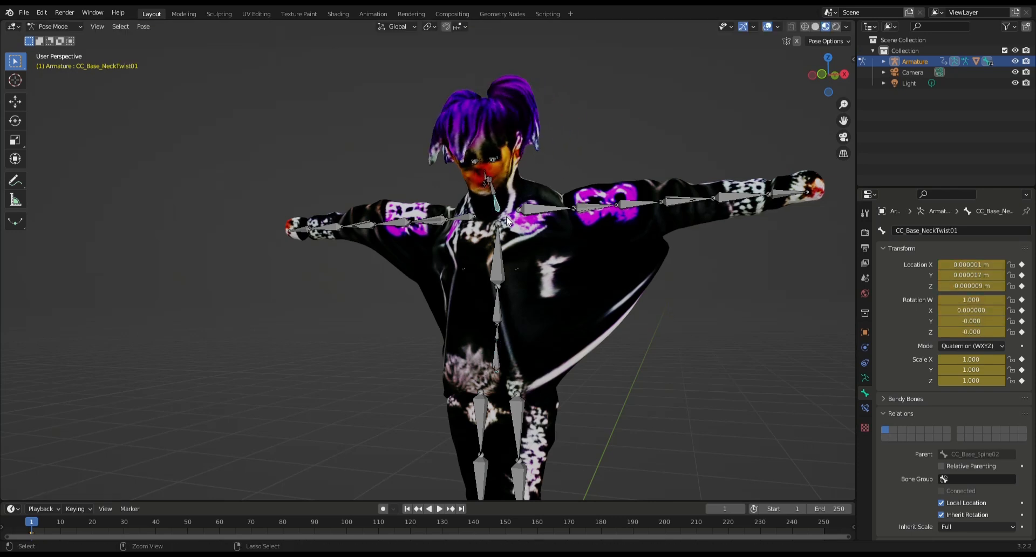
# Test-rotate the CC_Base_R_ThighTwist01 and CC_Base_R_Thigh bones to check how the right leg follows each, and undo the rotations
pyautogui.keyDown('shift'); pyautogui.moveTo(569, 399); pyautogui.dragTo(564, 264, button='middle'); pyautogui.keyUp('shift')
pyautogui.moveTo(603, 294); pyautogui.dragTo(648, 323, button='middle')
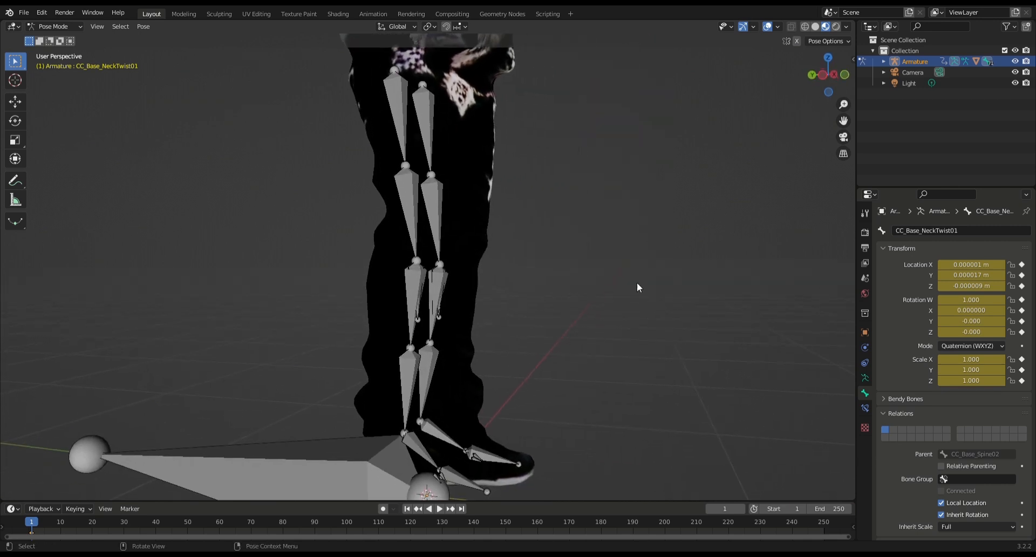
pyautogui.moveTo(636, 284); pyautogui.dragTo(640, 260, button='middle')
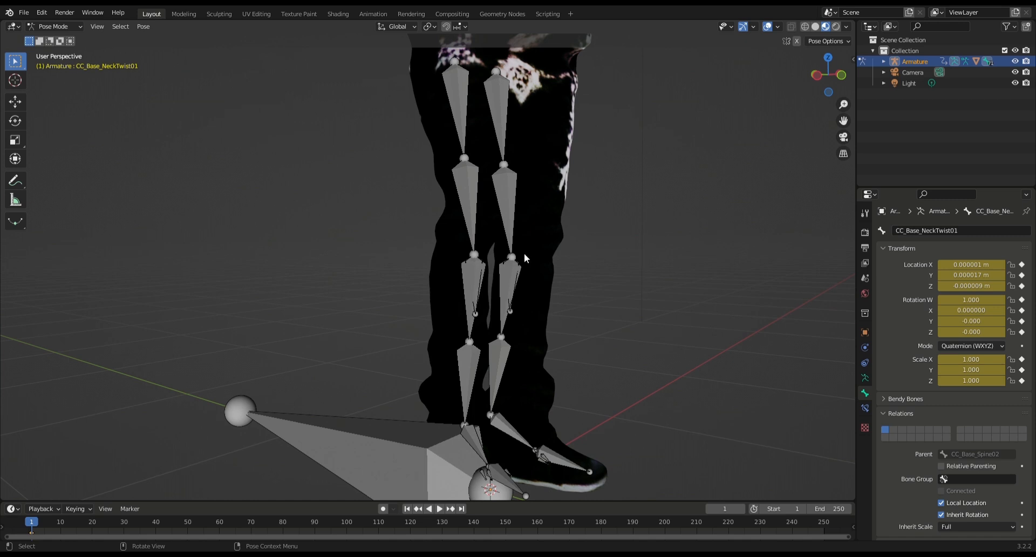
pyautogui.keyDown('shift'); pyautogui.moveTo(525, 256); pyautogui.dragTo(576, 381, button='middle'); pyautogui.keyUp('shift')
pyautogui.keyDown('shift'); pyautogui.moveTo(612, 300); pyautogui.dragTo(546, 314, button='middle'); pyautogui.keyUp('shift')
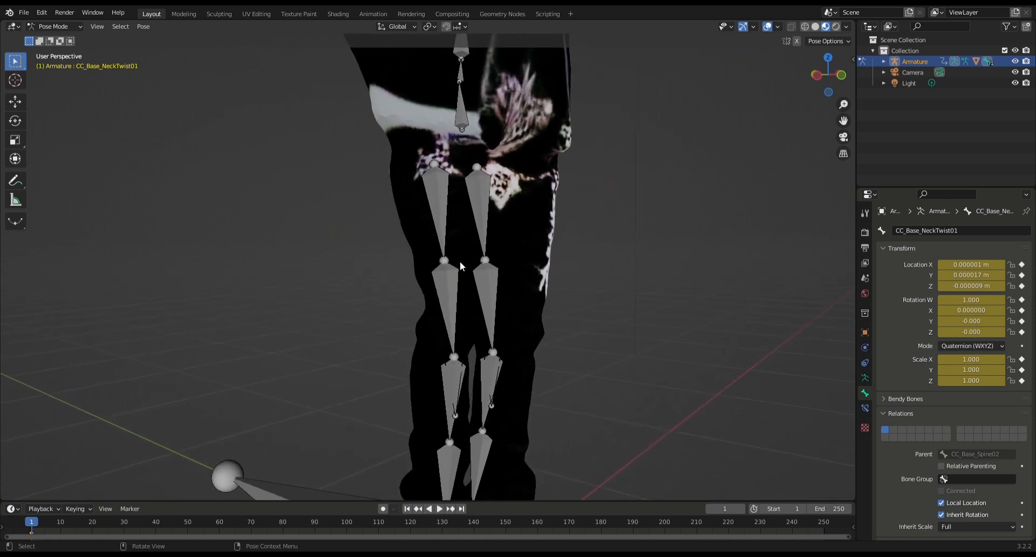
pyautogui.click(445, 245)
pyautogui.click(441, 229)
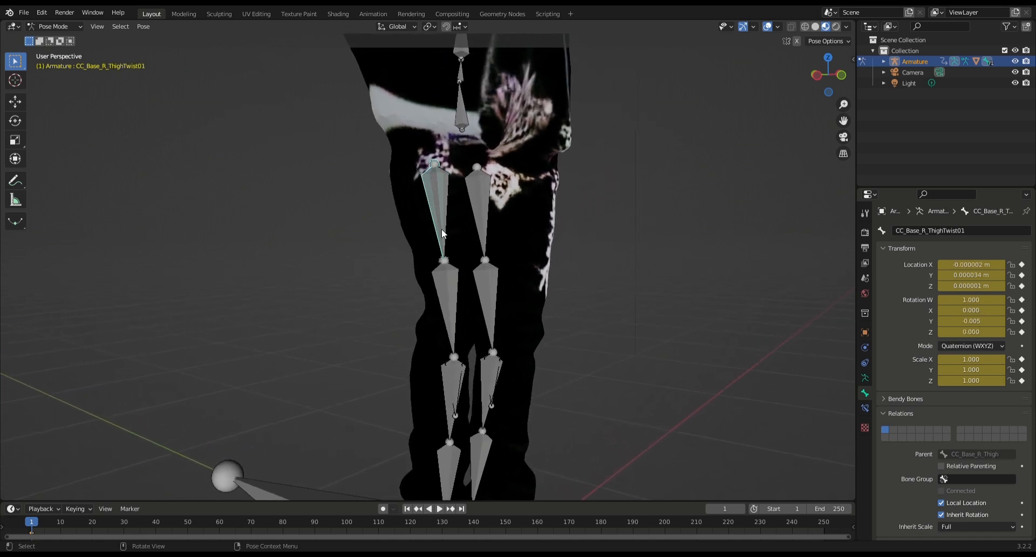
pyautogui.press('r')
pyautogui.click(442, 227)
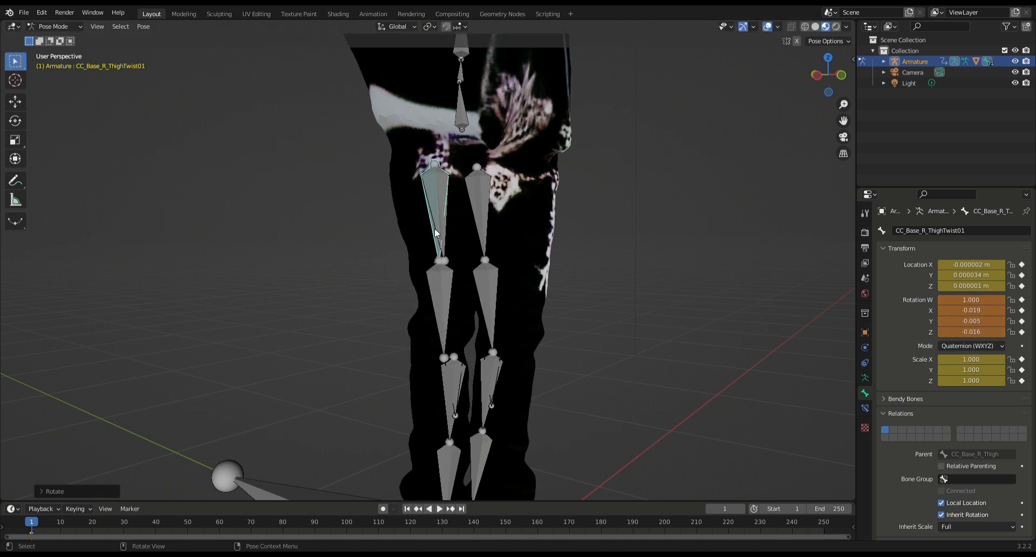
pyautogui.click(436, 221)
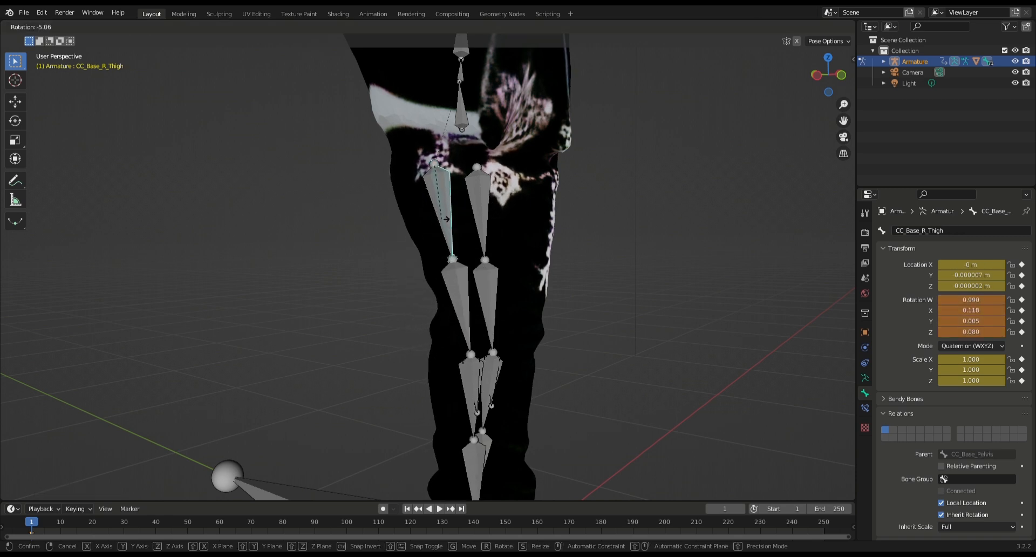
pyautogui.click(437, 222)
pyautogui.hotkey('ctrl', 'z')
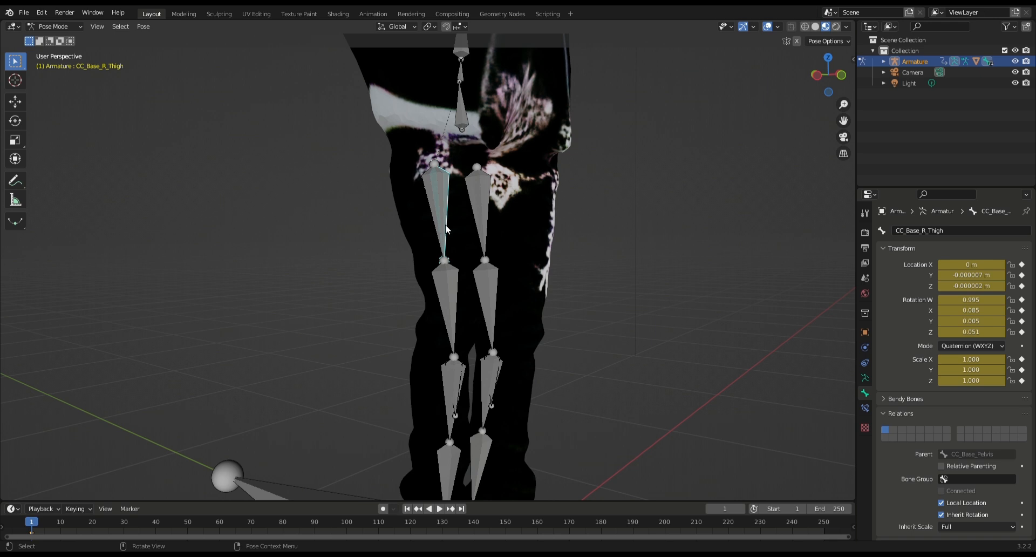
# Test-rotate the CC_Base_R_ThighTwist02 bone in both directions to check whether the calf follows, and undo each rotation
pyautogui.click(434, 213)
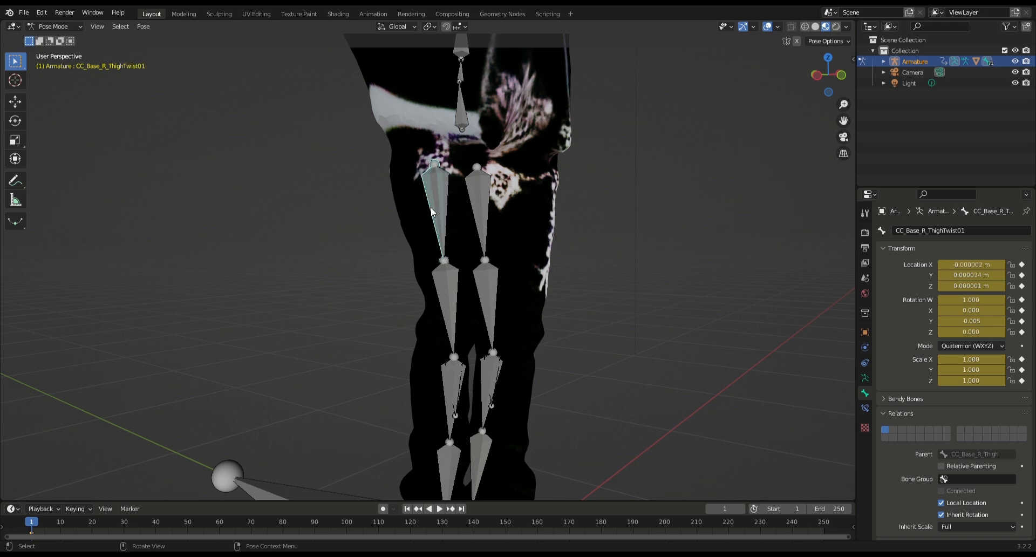
pyautogui.click(449, 286)
pyautogui.press('r')
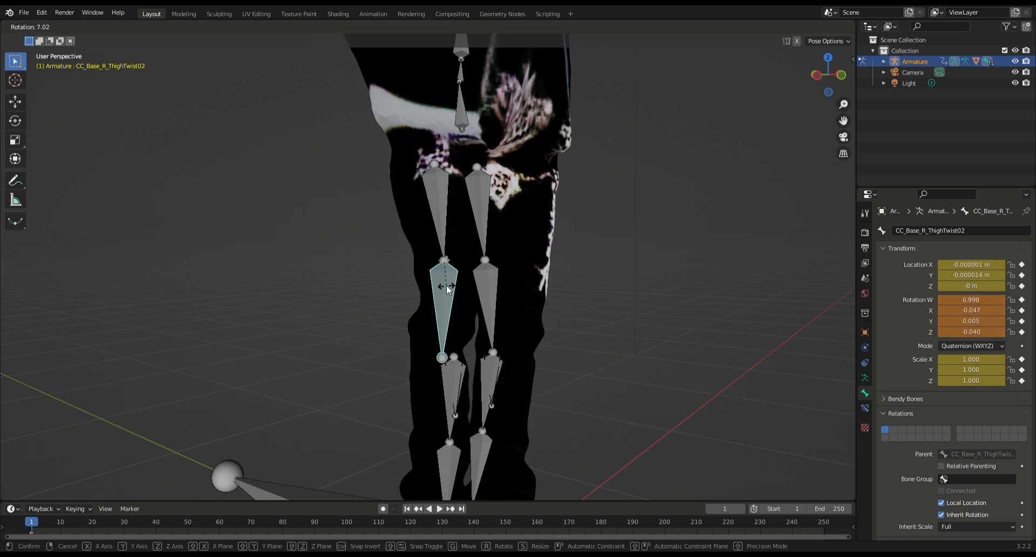
pyautogui.click(445, 285)
pyautogui.hotkey('ctrl', 'z')
pyautogui.press('r')
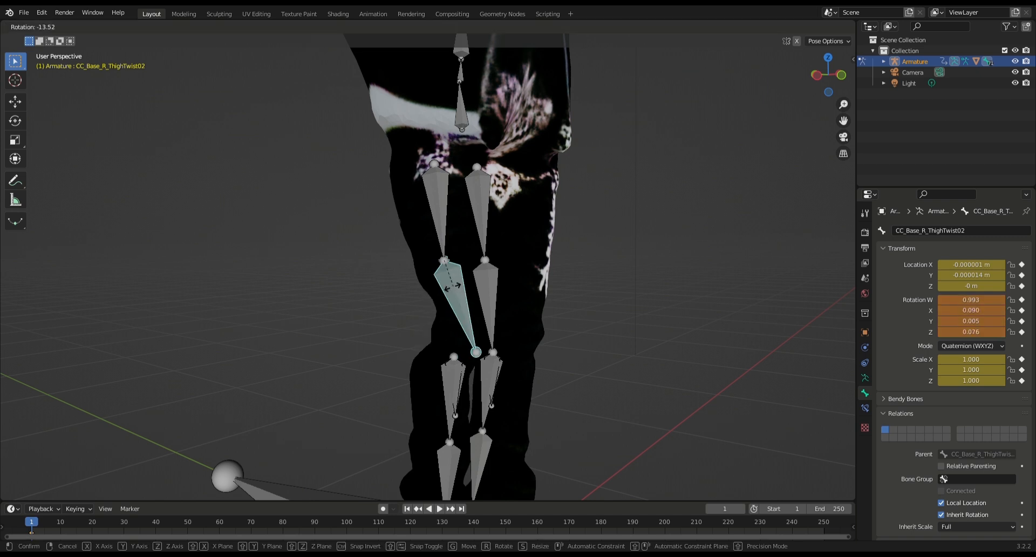
pyautogui.click(454, 289)
pyautogui.hotkey('ctrl', 'z')
# Test-rotate the CC_Base_R_CalfTwist01 bone from the front and the side to check whether the foot follows, and revert each rotation
pyautogui.keyDown('shift'); pyautogui.moveTo(470, 321); pyautogui.dragTo(468, 276, button='middle'); pyautogui.keyUp('shift')
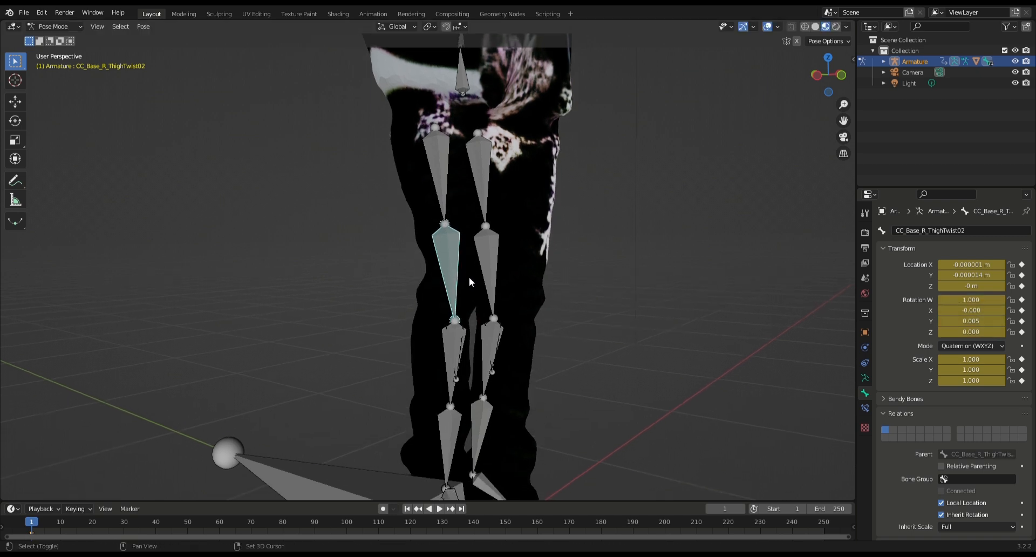
pyautogui.click(451, 333)
pyautogui.press('r')
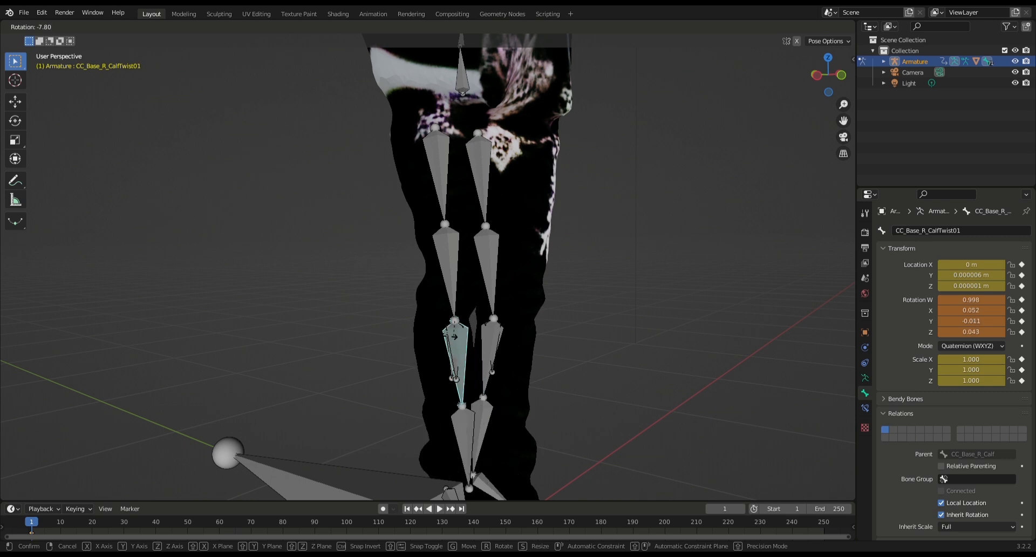
pyautogui.click(446, 342)
pyautogui.scroll(-3, 447, 342)
pyautogui.hotkey('ctrl', 'z')
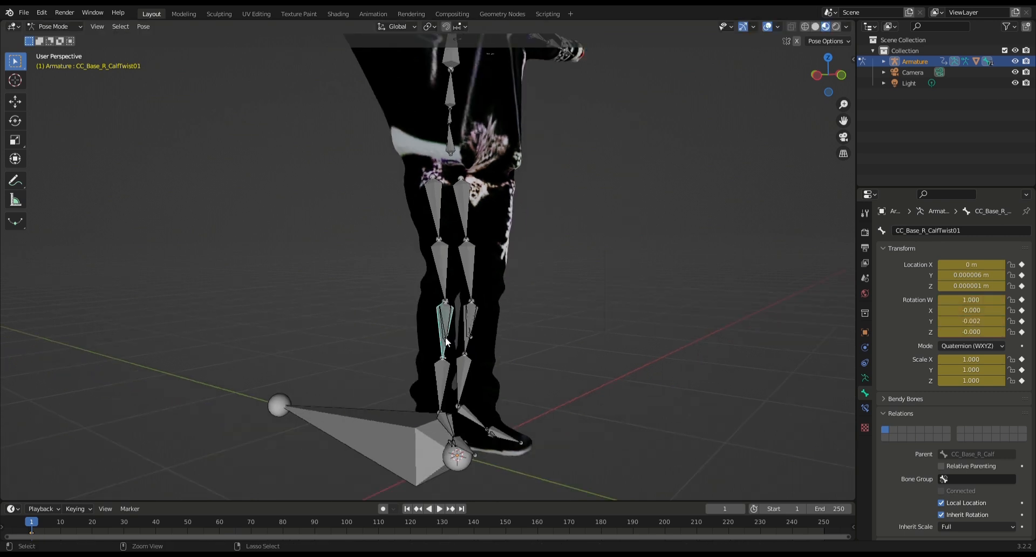
pyautogui.moveTo(447, 342); pyautogui.dragTo(500, 352, button='middle')
pyautogui.press('r')
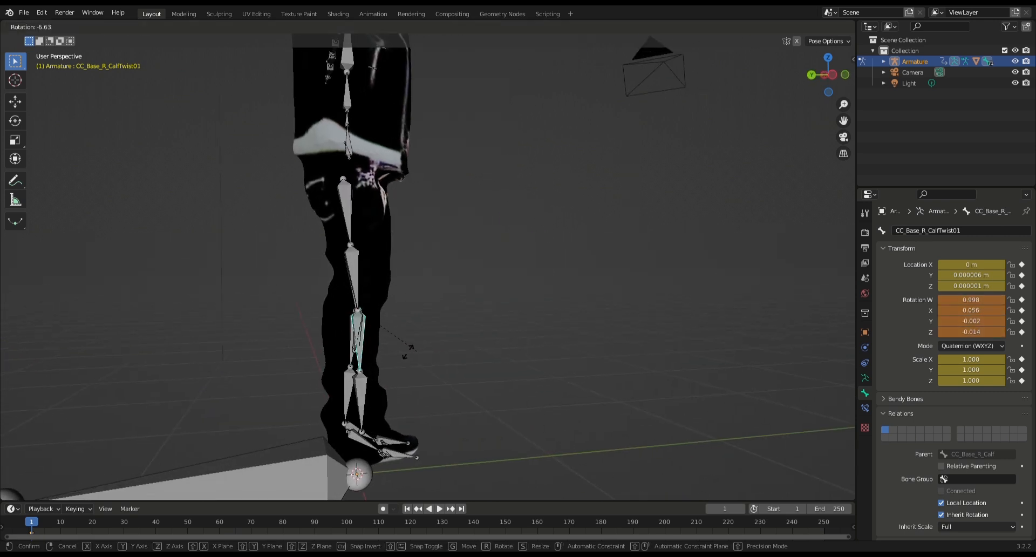
pyautogui.press('Escape')
# Test-rotate the CC_Base_R_Calf bone from the side to check how the lower leg and foot follow
pyautogui.click(355, 338)
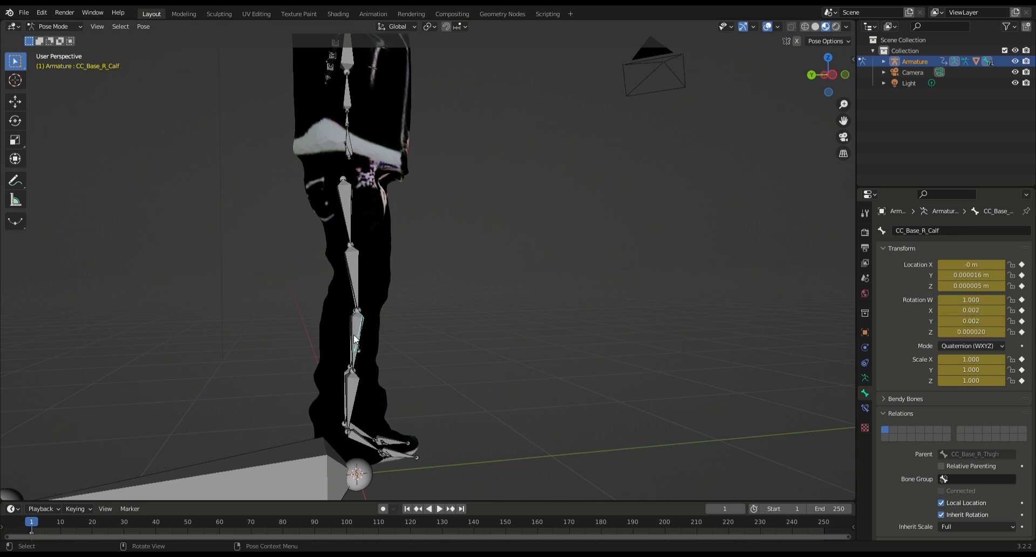
pyautogui.press('r')
pyautogui.click(364, 341)
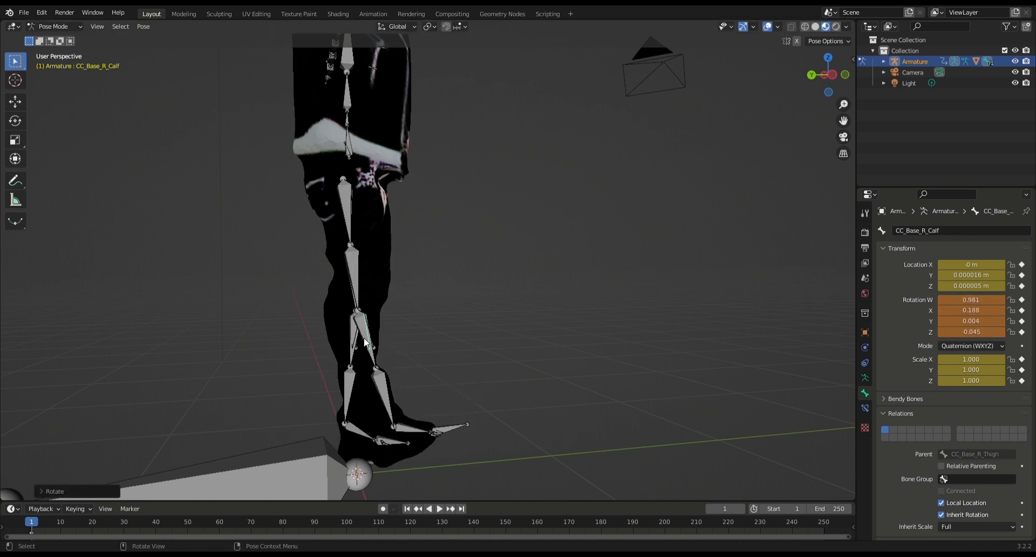
# Test-rotate the CC_Base_R_KneeShareBone repeatedly to check whether it drives the lower leg, and revert each rotation
pyautogui.click(441, 300)
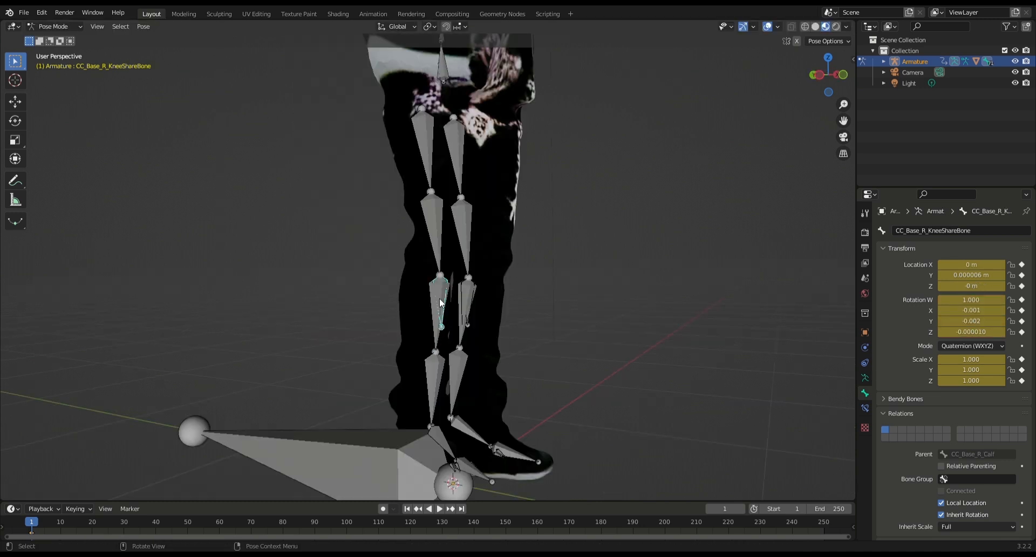
pyautogui.press('r')
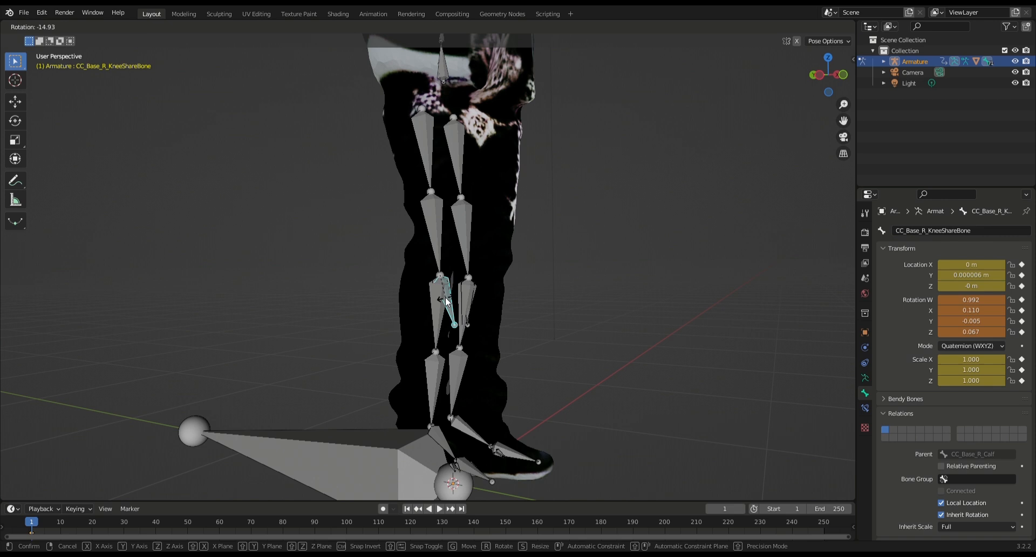
pyautogui.rightClick(442, 300)
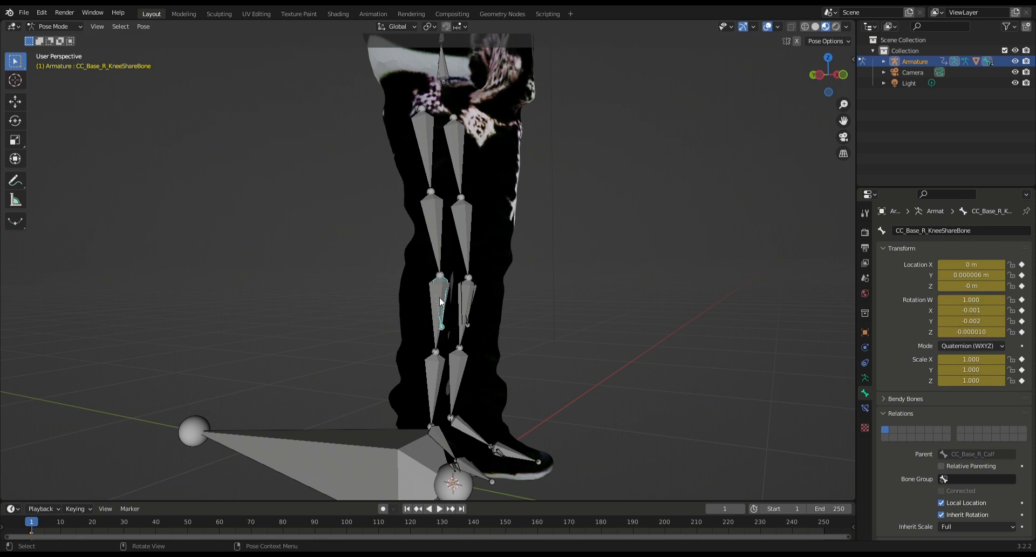
pyautogui.press('r')
pyautogui.click(443, 304)
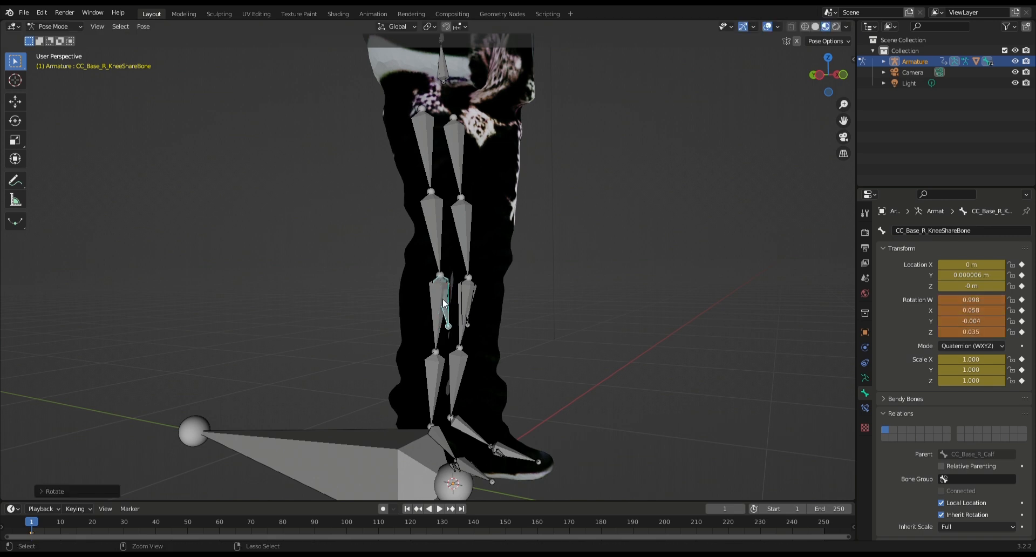
pyautogui.hotkey('ctrl', 'z')
pyautogui.click(439, 303)
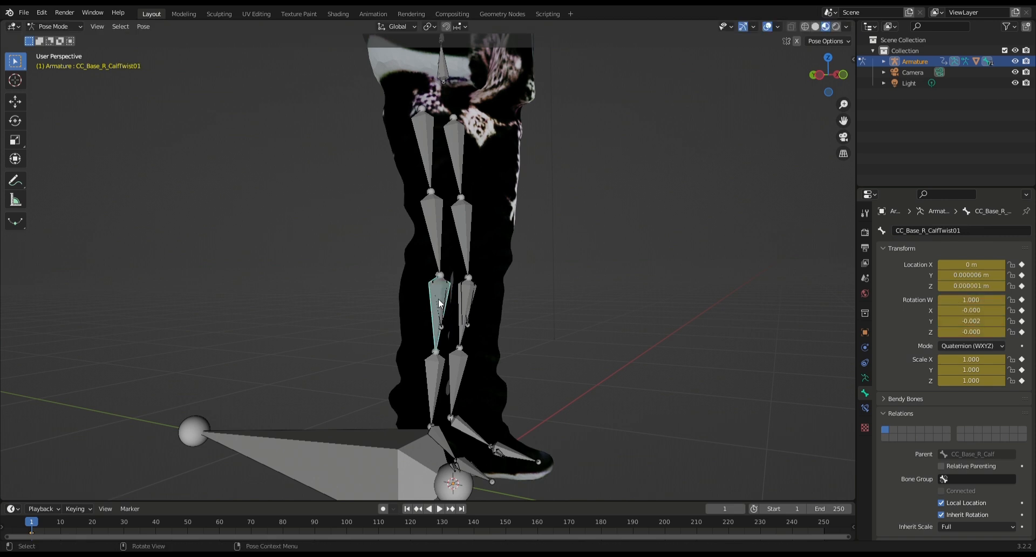
pyautogui.click(439, 301)
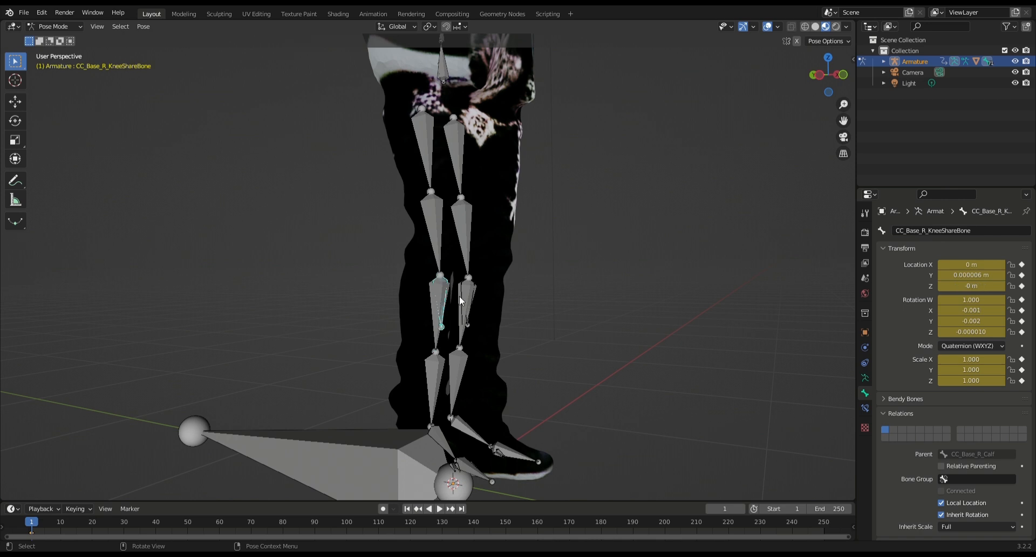
pyautogui.press('r')
pyautogui.press('Escape')
pyautogui.moveTo(500, 292); pyautogui.dragTo(455, 297, button='middle')
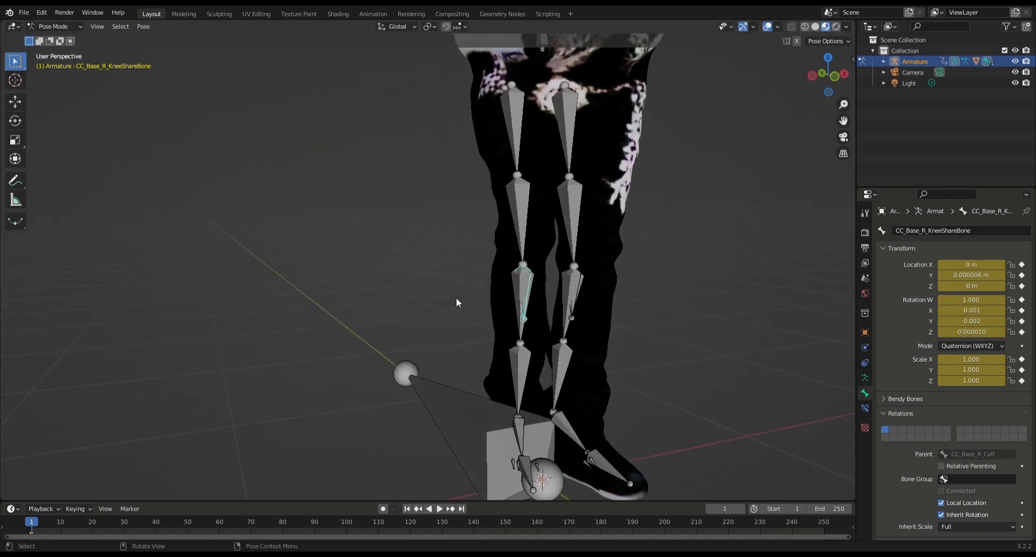
# Test-rotate the CC_Base_R_CalfTwist01, CC_Base_R_KneeShareBone and CC_Base_R_Calf bones to compare how the lower leg follows each, and revert the rotations
pyautogui.click(526, 278)
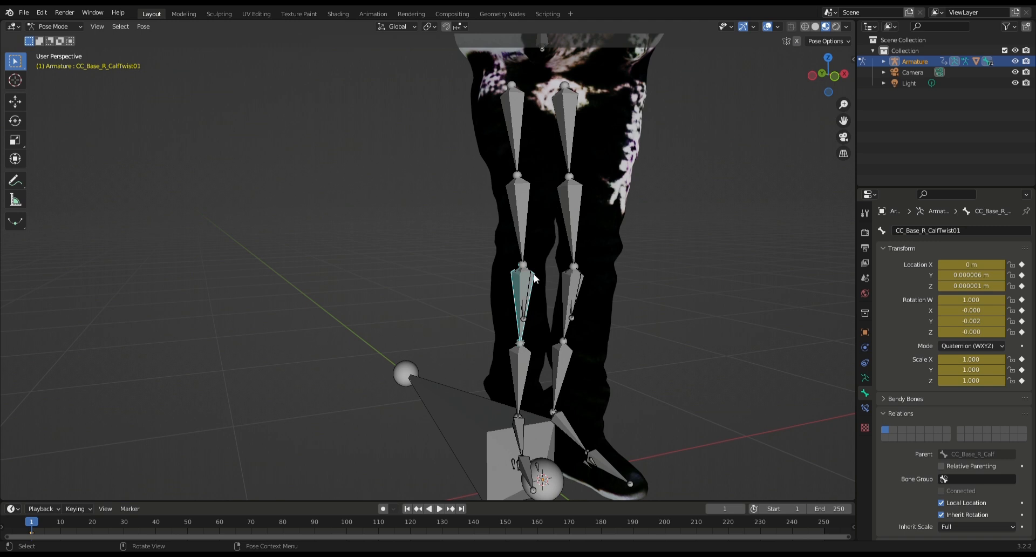
pyautogui.press('r')
pyautogui.press('Escape')
pyautogui.click(529, 276)
pyautogui.press('r')
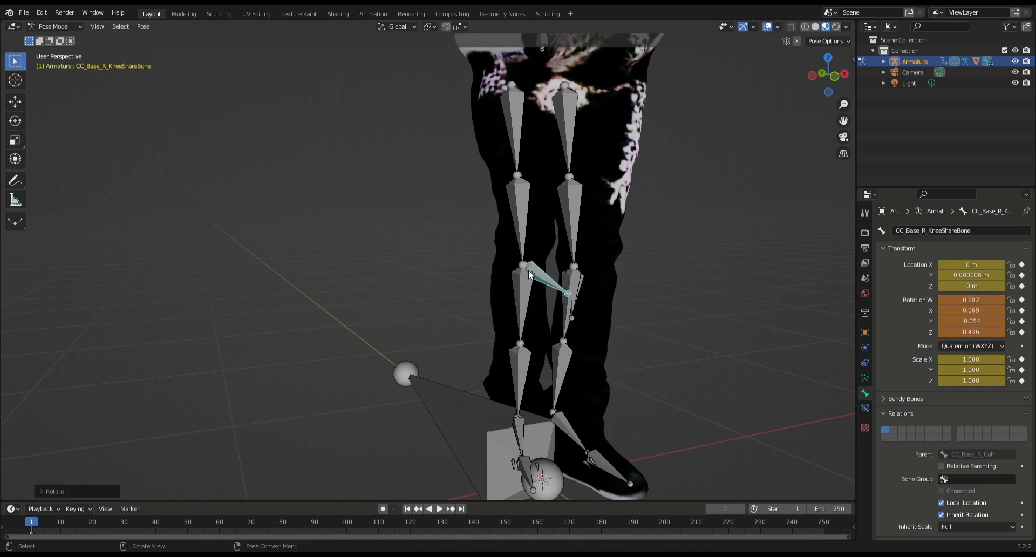
pyautogui.press('Escape')
pyautogui.click(517, 274)
pyautogui.click(517, 271)
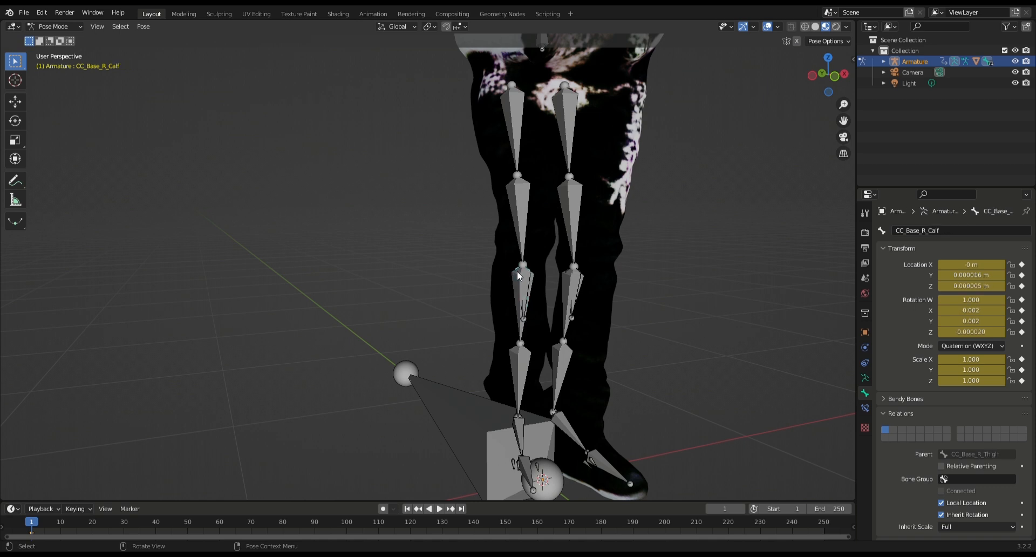
pyautogui.press('r')
pyautogui.press('Escape')
# Copy the name of the lower right thigh twist bone, CC_Base_R_ThighTwist02
pyautogui.click(523, 246)
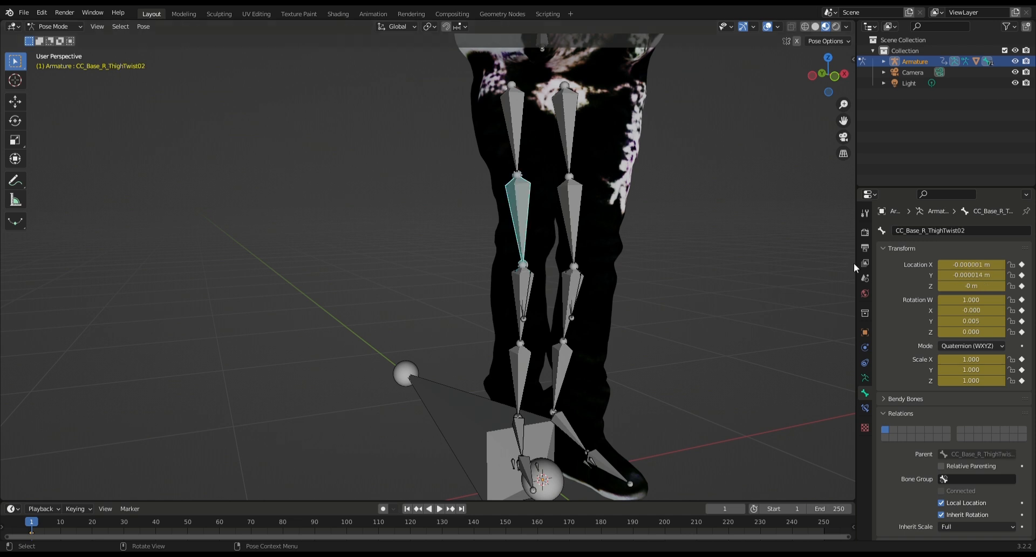
pyautogui.click(954, 232)
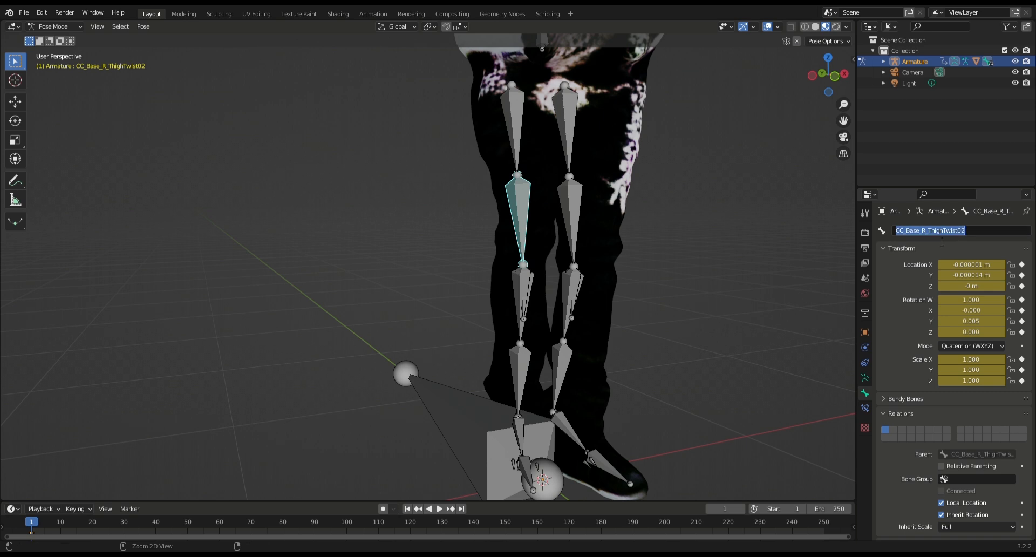
pyautogui.click(904, 273)
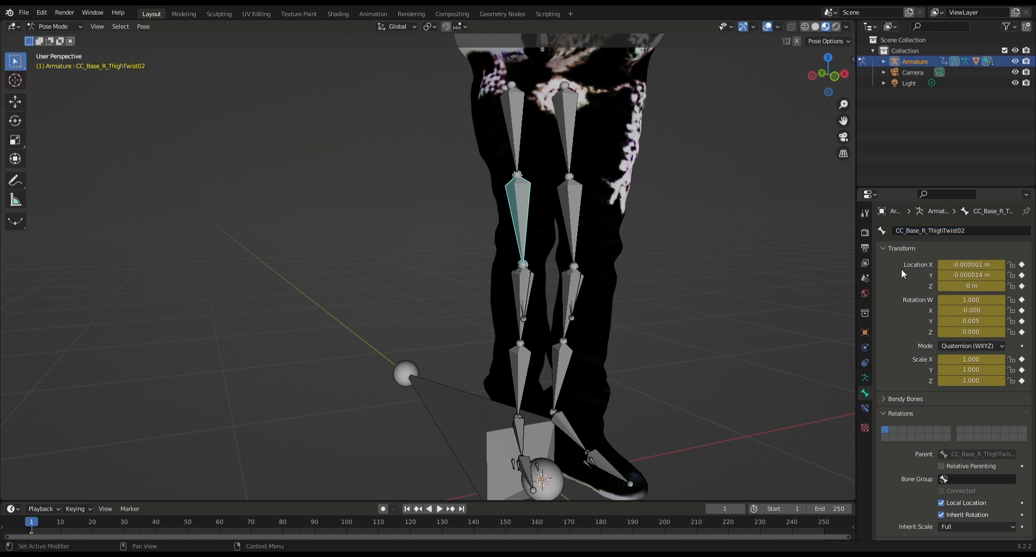
pyautogui.click(949, 237)
pyautogui.hotkey('ctrl', 'c')
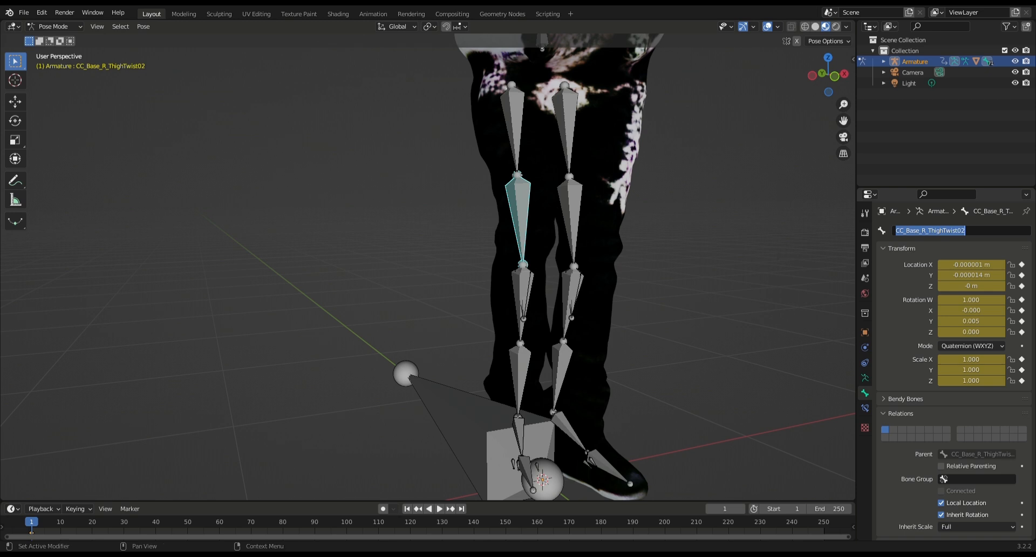
# Identify the CC_Base_R_Calf bone with a test rotation, and set its parent to CC_Base_R_ThighTwist02 in Edit Mode before returning to Pose Mode
pyautogui.click(523, 279)
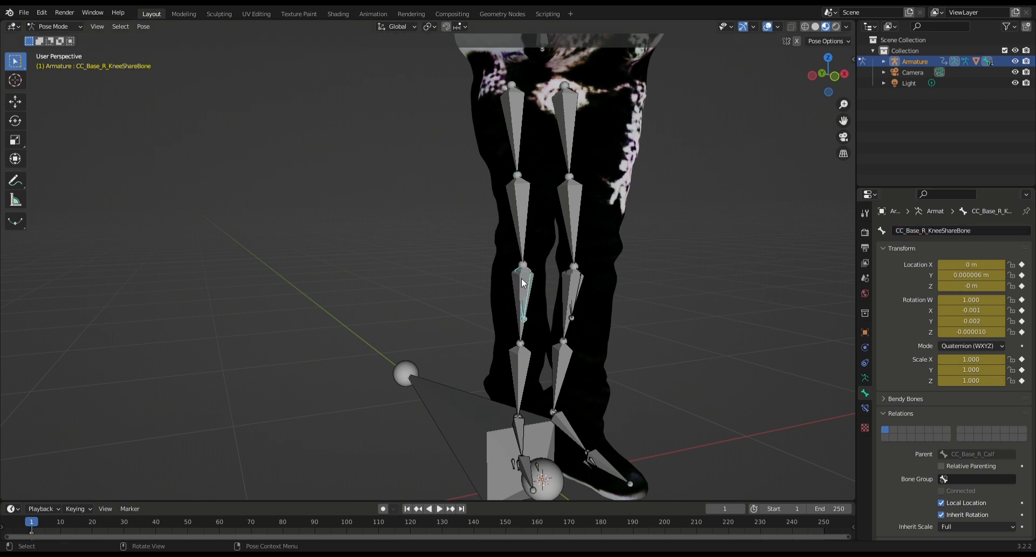
pyautogui.click(522, 281)
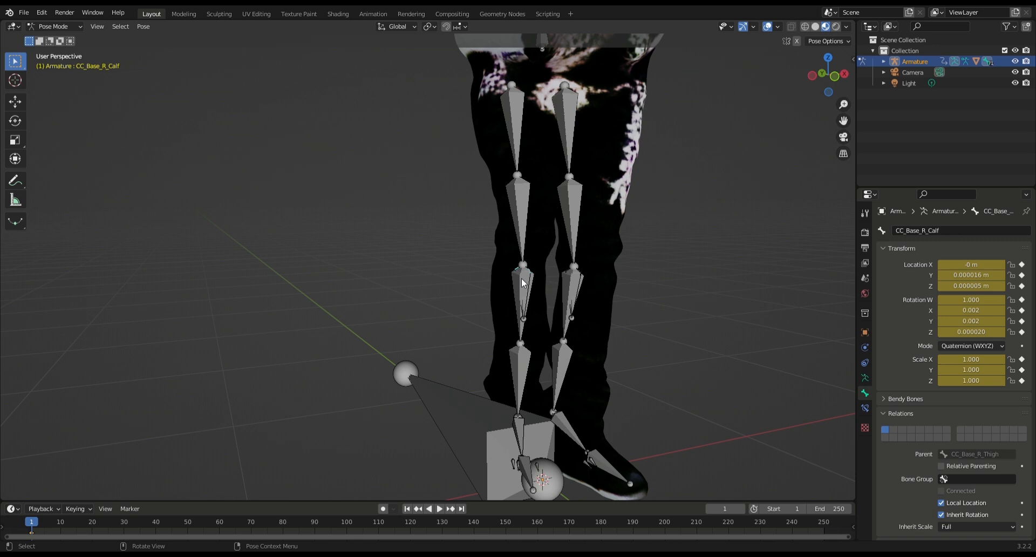
pyautogui.press('r')
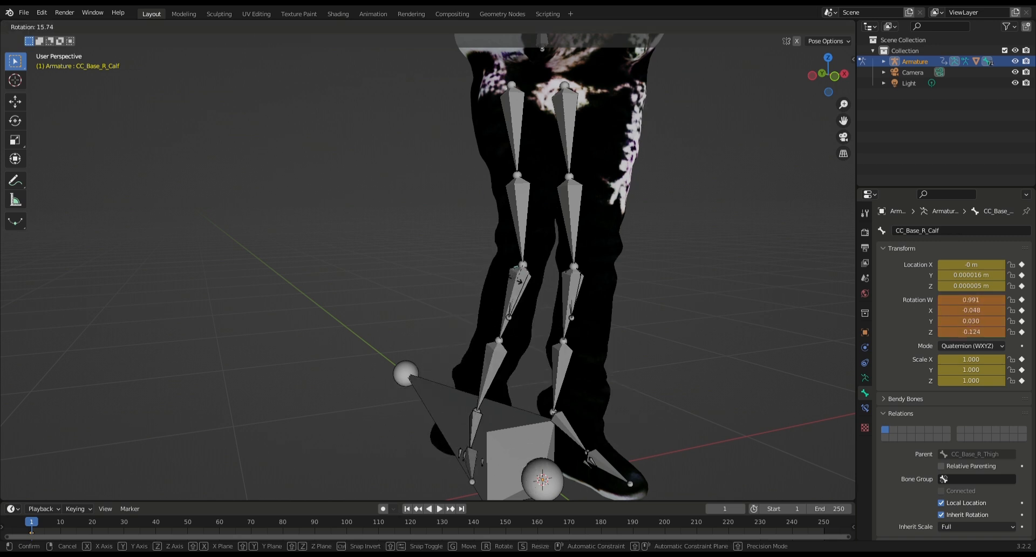
pyautogui.press('Escape')
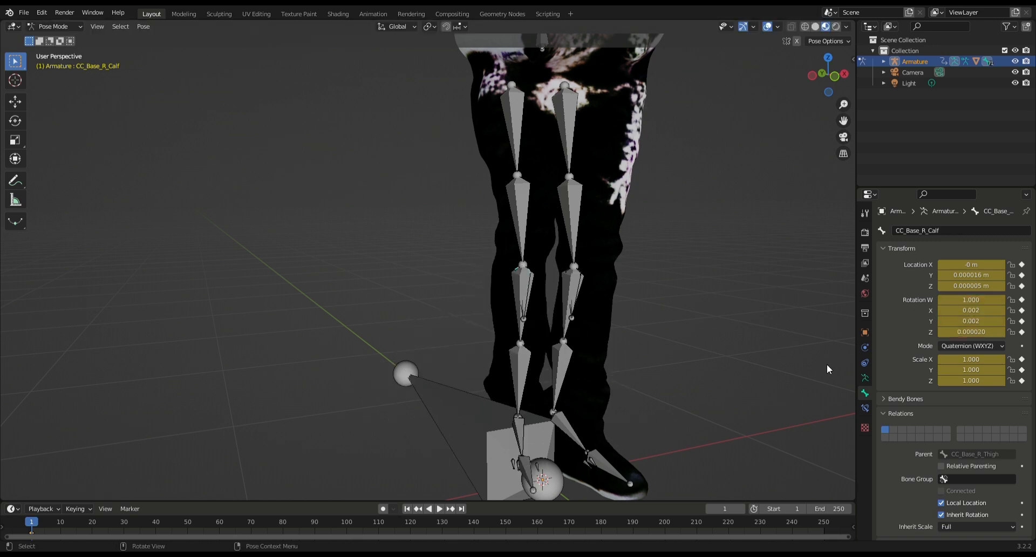
pyautogui.press('Tab')
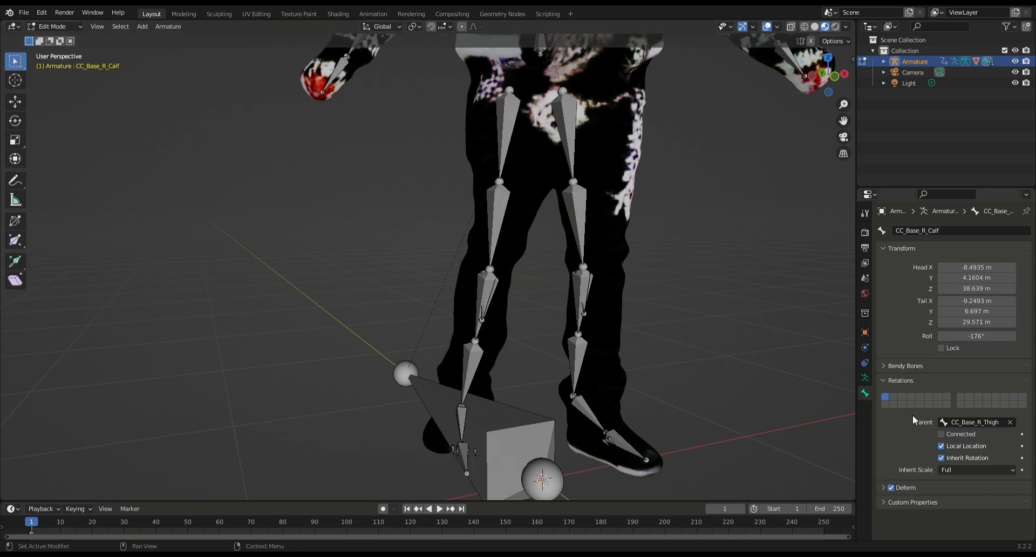
pyautogui.click(960, 422)
pyautogui.hotkey('ctrl', 'v')
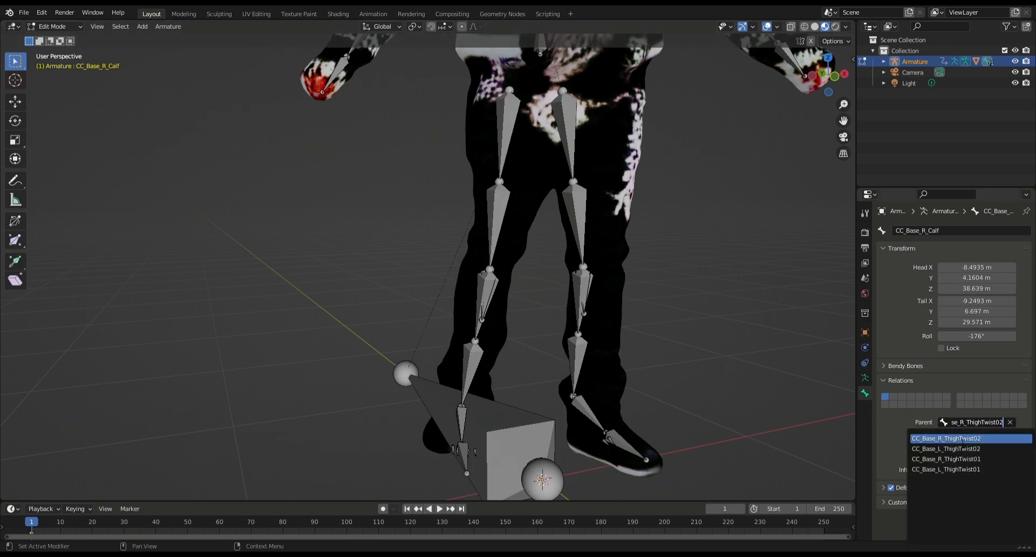
pyautogui.click(962, 438)
pyautogui.press('Tab')
# Test-rotate the CC_Base_R_ThighTwist02 bone to check whether the reparented calf follows, and cancel the rotation
pyautogui.click(523, 243)
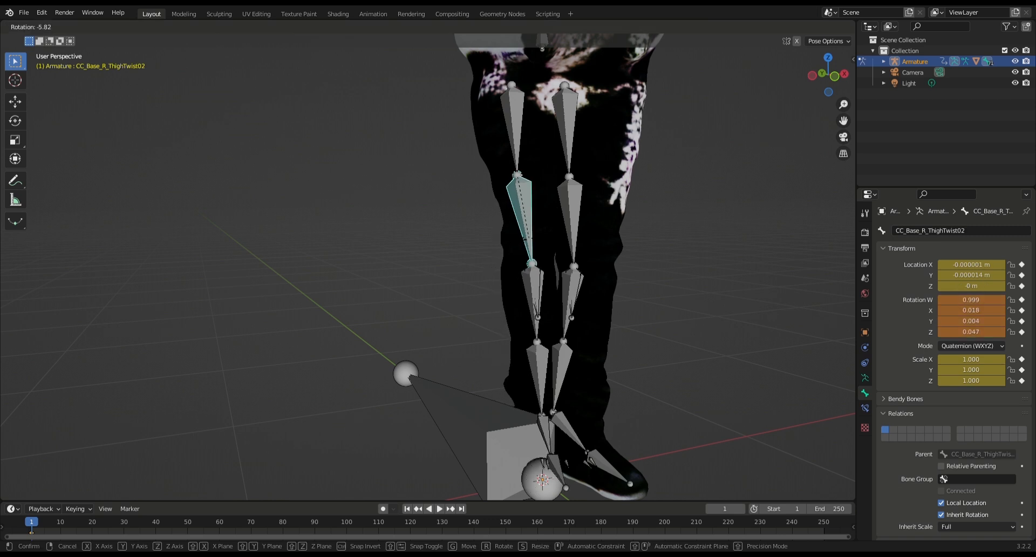
pyautogui.press('r')
pyautogui.press('Escape')
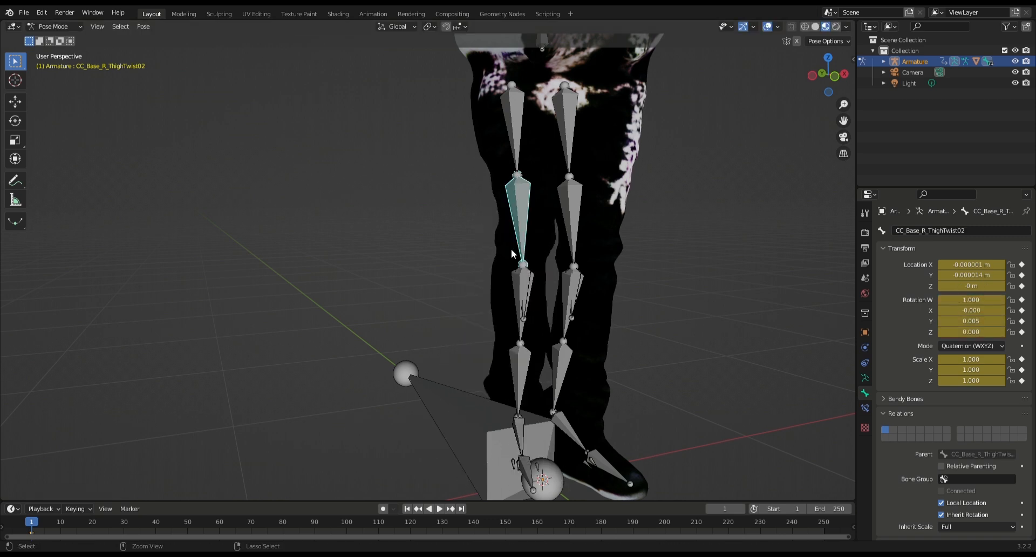
# Test-rotate the CC_Base_R_CalfTwist02 bone from several angles to check whether the right foot follows, and revert each rotation
pyautogui.click(522, 363)
pyautogui.keyDown('shift'); pyautogui.moveTo(540, 357); pyautogui.dragTo(541, 309, button='middle'); pyautogui.keyUp('shift')
pyautogui.press('r')
pyautogui.press('Escape')
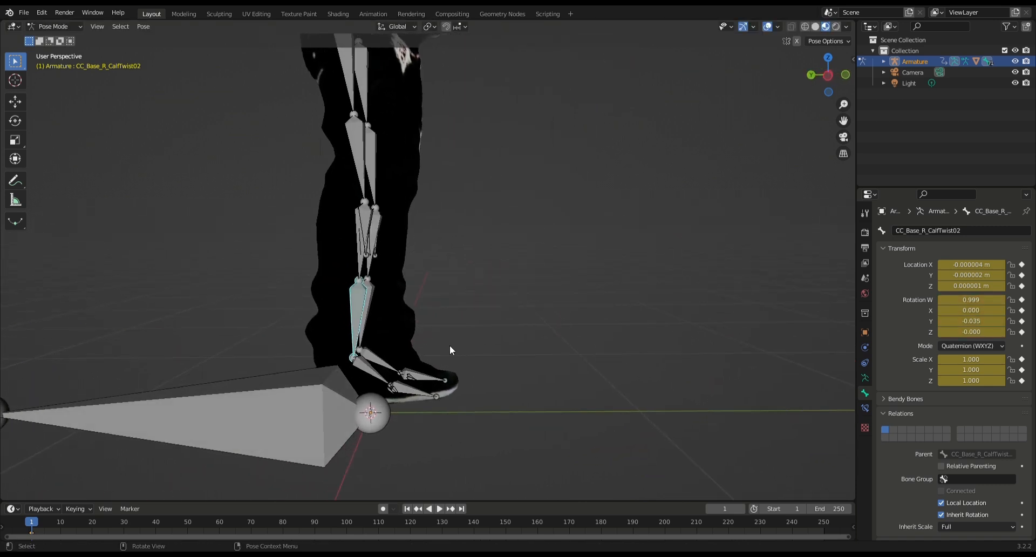
pyautogui.press('r')
pyautogui.press('Escape')
pyautogui.press('r')
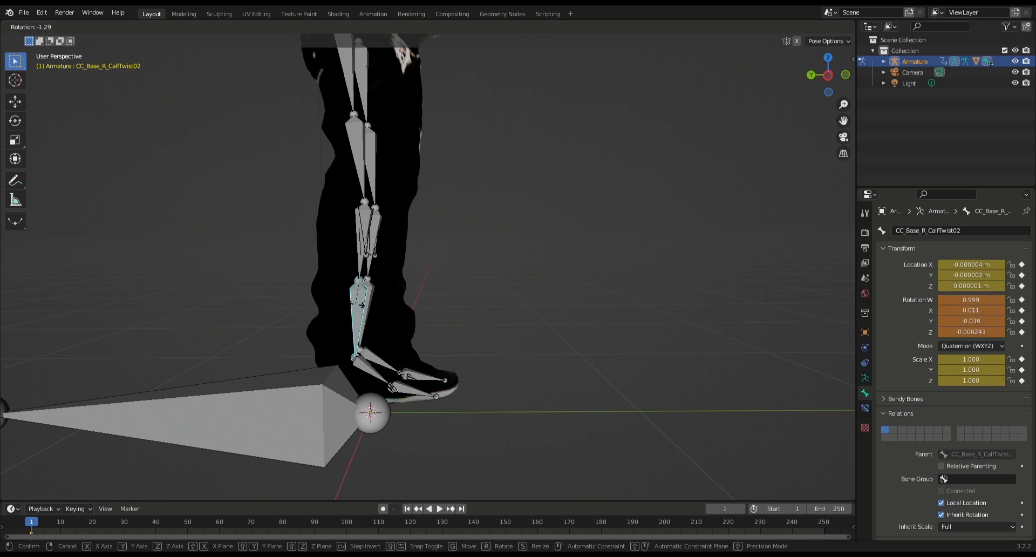
pyautogui.click(357, 306)
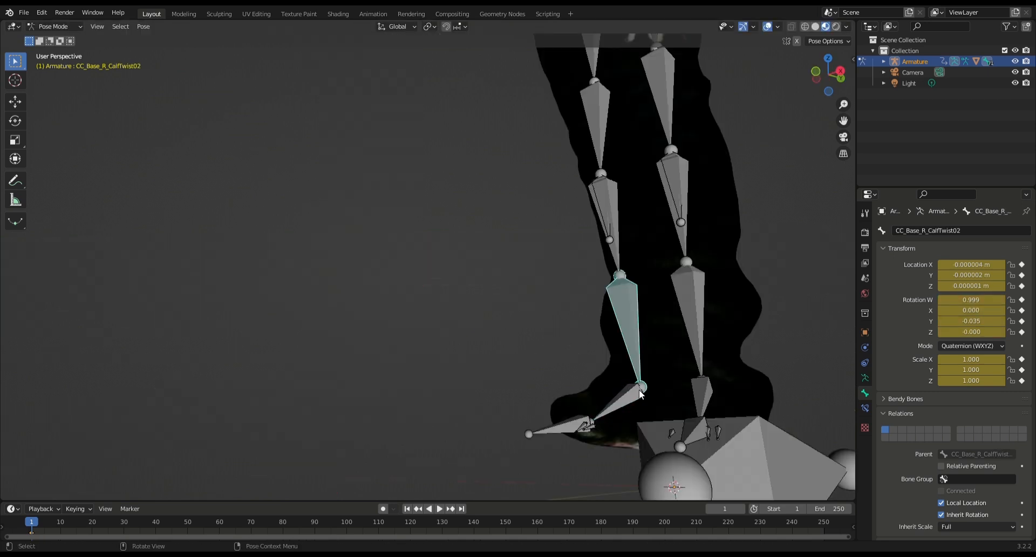
# Test-rotate the CC_Base_R_Foot bone from the back and the front to check how the toes follow, and revert the rotations
pyautogui.click(618, 402)
pyautogui.press('r')
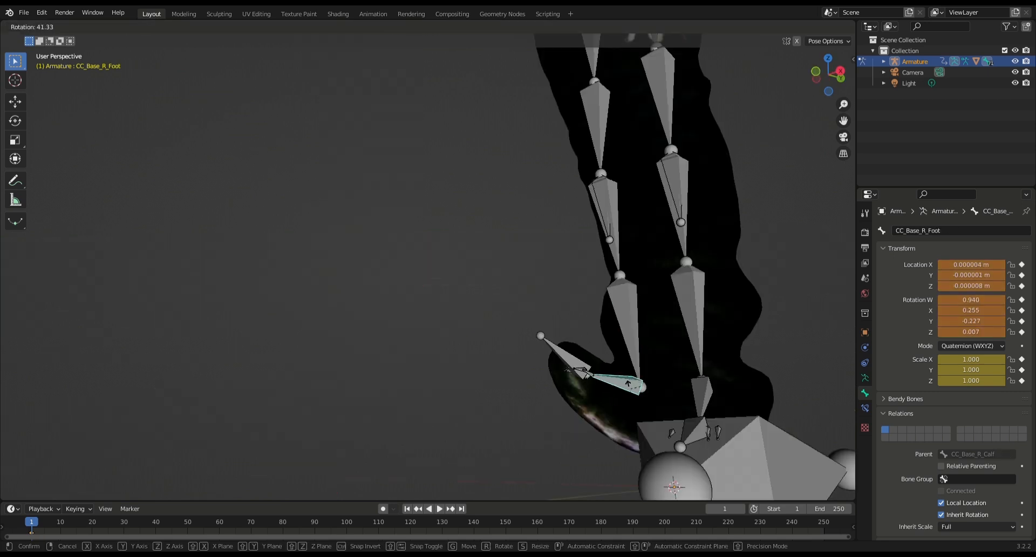
pyautogui.click(629, 408)
pyautogui.moveTo(639, 420); pyautogui.dragTo(604, 386, button='middle')
pyautogui.press('r')
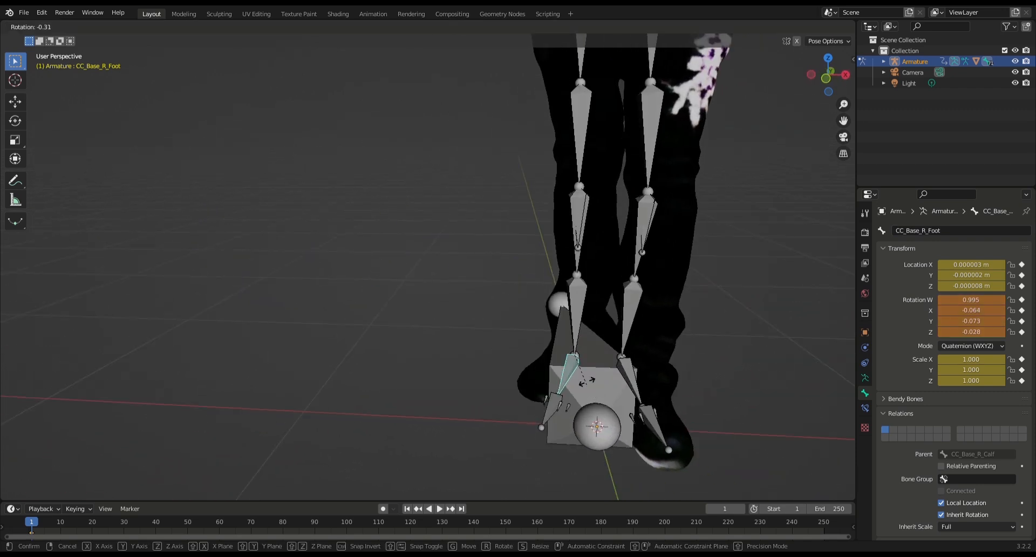
pyautogui.click(588, 387)
# Test-rotate the CC_Base_R_CalfTwist02 bone again from the front to compare it with the foot, and revert the rotation
pyautogui.click(575, 334)
pyautogui.press('r')
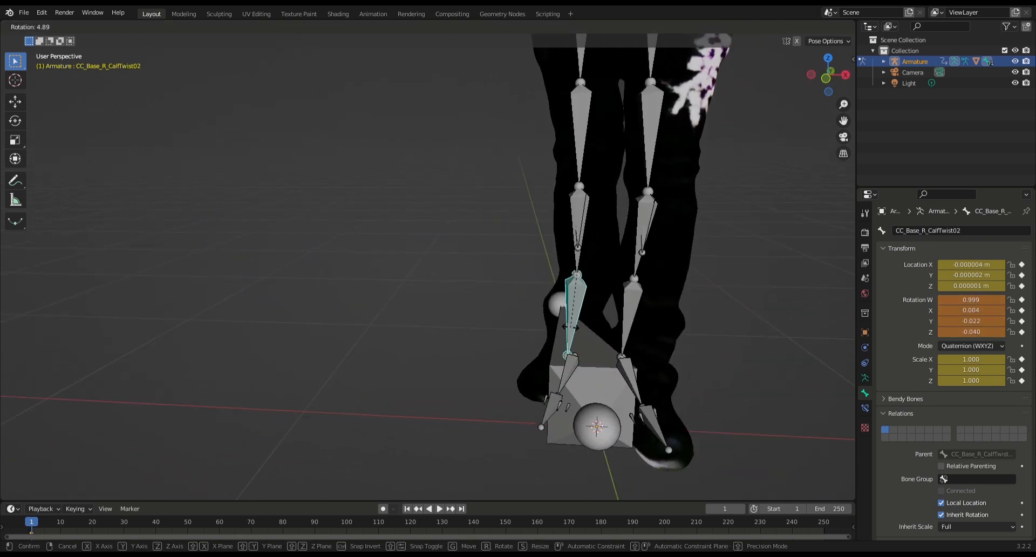
pyautogui.click(575, 360)
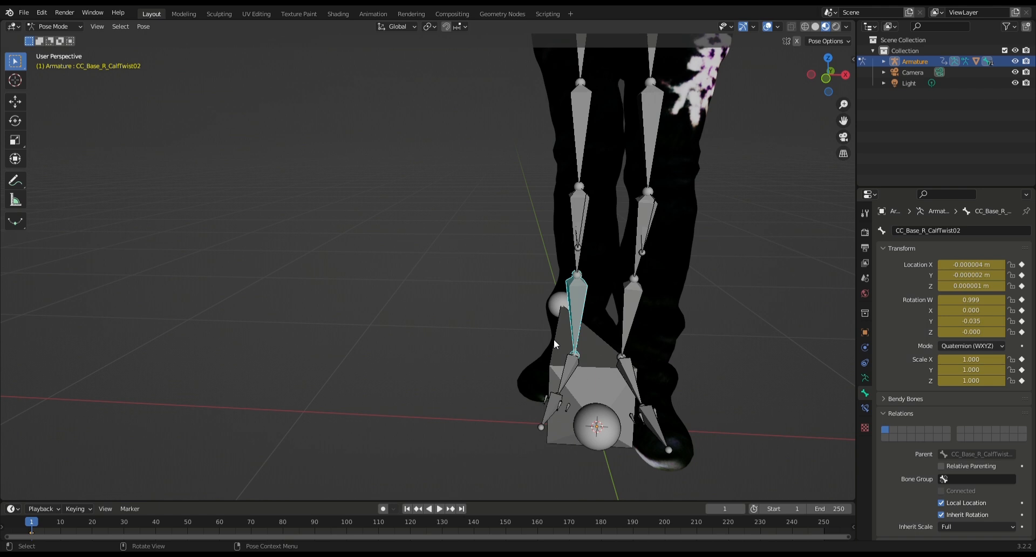
# Reparent the CC_Base_R_Foot bone to CC_Base_R_CalfTwist02 and return to Pose Mode
pyautogui.doubleClick(936, 232)
pyautogui.hotkey('ctrl', 'c')
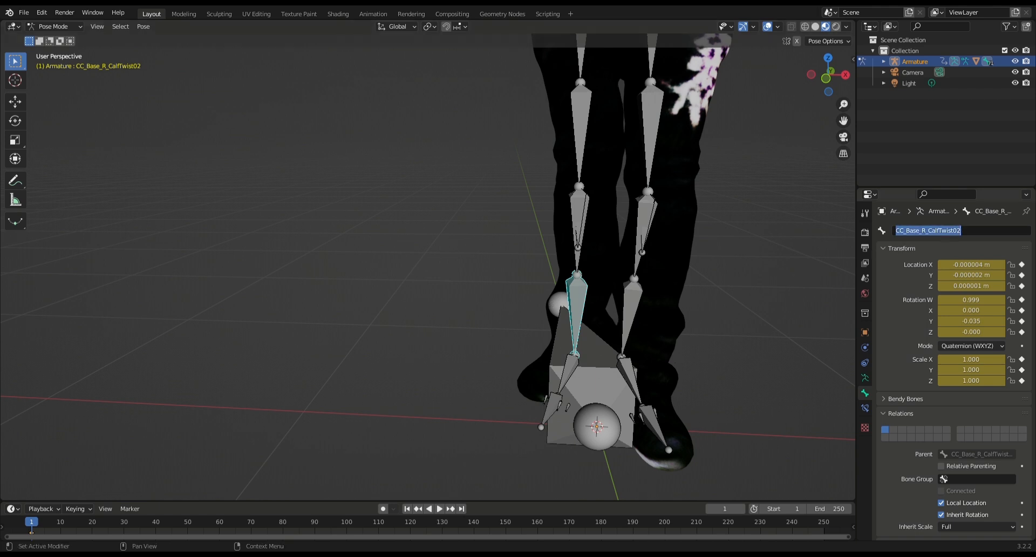
pyautogui.press('Escape')
pyautogui.click(573, 370)
pyautogui.press('Tab')
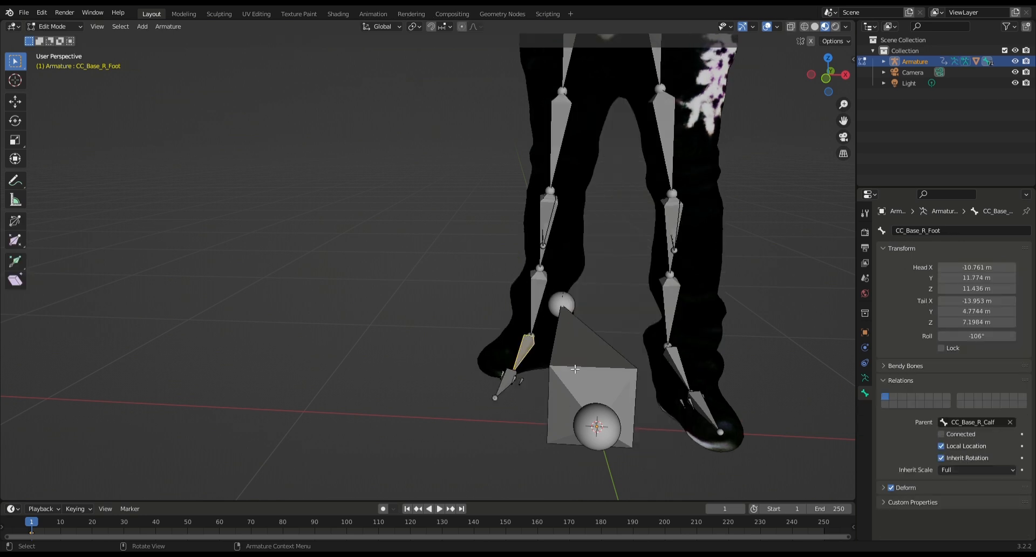
pyautogui.click(979, 421)
pyautogui.hotkey('ctrl', 'v')
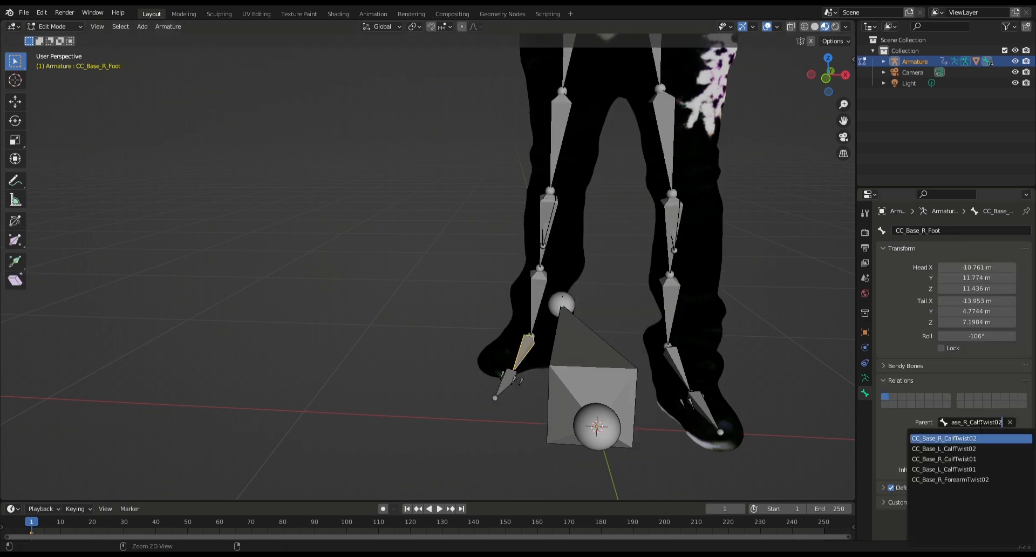
pyautogui.press('Return')
pyautogui.press('Tab')
# Test-rotate the CC_Base_R_CalfTwist02 bone to check whether the reparented right foot follows, and cancel the rotation
pyautogui.click(583, 315)
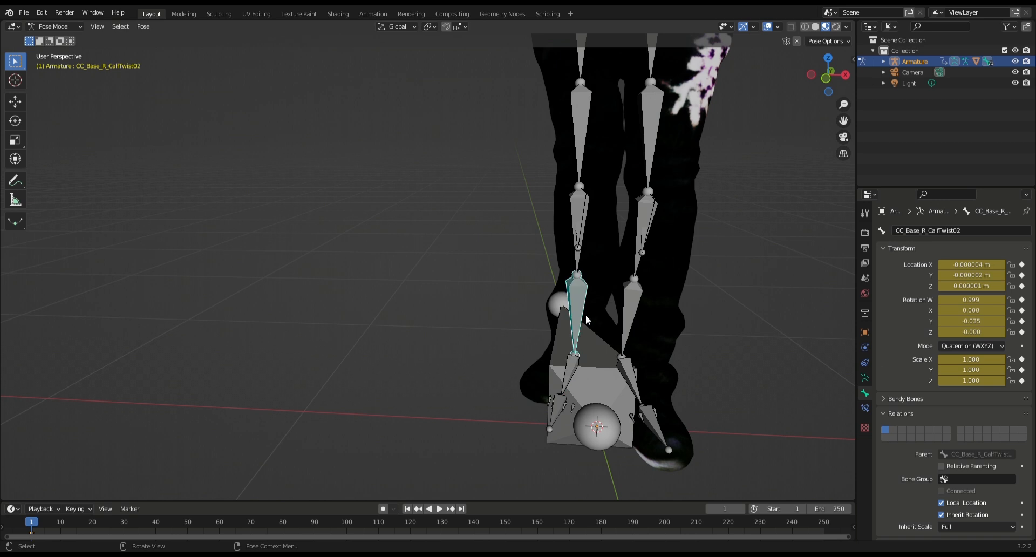
pyautogui.press('r')
pyautogui.rightClick(584, 322)
# Test-rotate the CC_Base_L_ThighTwist02 bone from the side to check whether the left calf follows, and undo the rotation
pyautogui.keyDown('shift'); pyautogui.moveTo(671, 324); pyautogui.dragTo(587, 352, button='middle'); pyautogui.keyUp('shift')
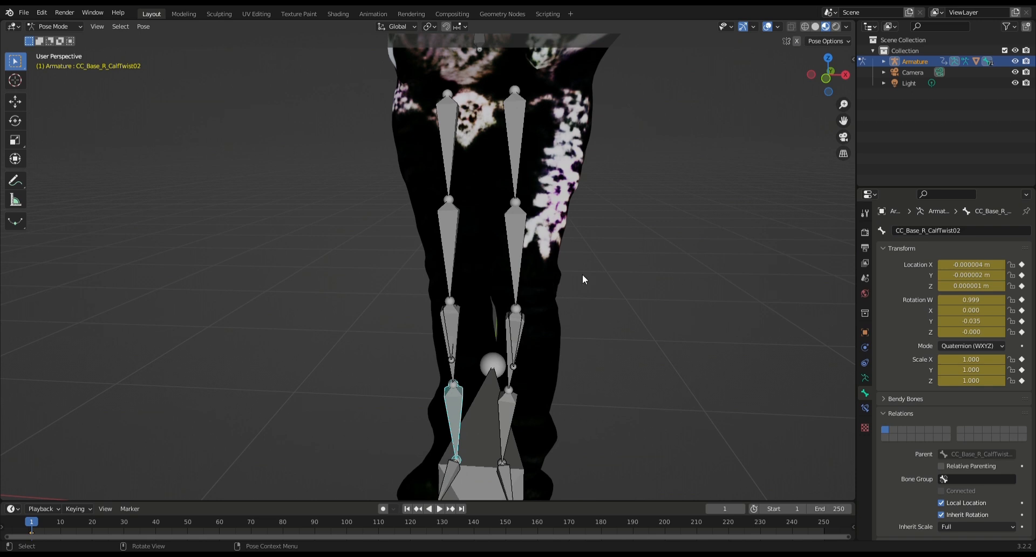
pyautogui.keyDown('shift'); pyautogui.moveTo(582, 277); pyautogui.dragTo(445, 231, button='middle'); pyautogui.keyUp('shift')
pyautogui.click(451, 235)
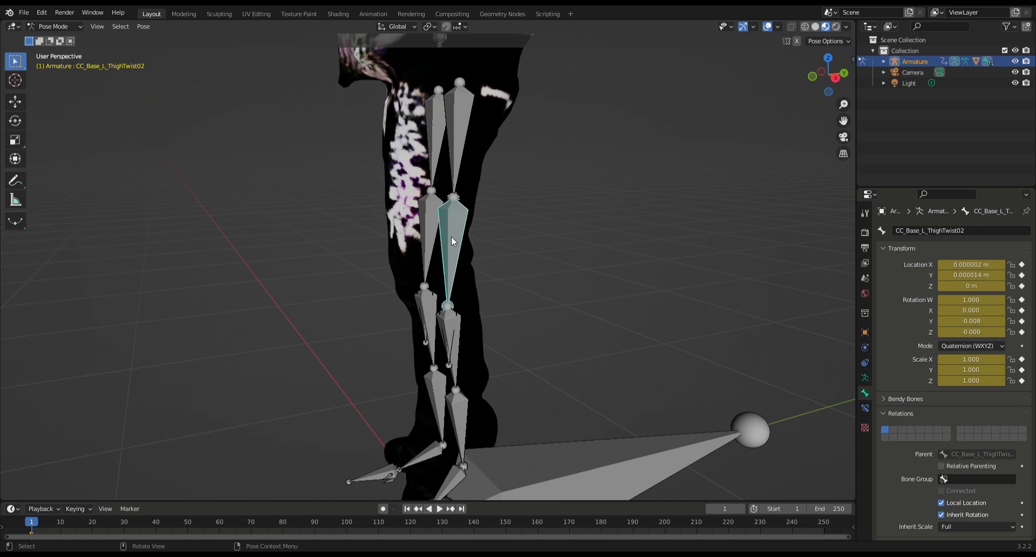
pyautogui.press('r')
pyautogui.click(476, 248)
pyautogui.hotkey('ctrl', 'z')
# Test-rotate the CC_Base_L_KneeShareBone to see what it controls, and undo the rotation
pyautogui.click(453, 343)
pyautogui.click(453, 344)
pyautogui.press('r')
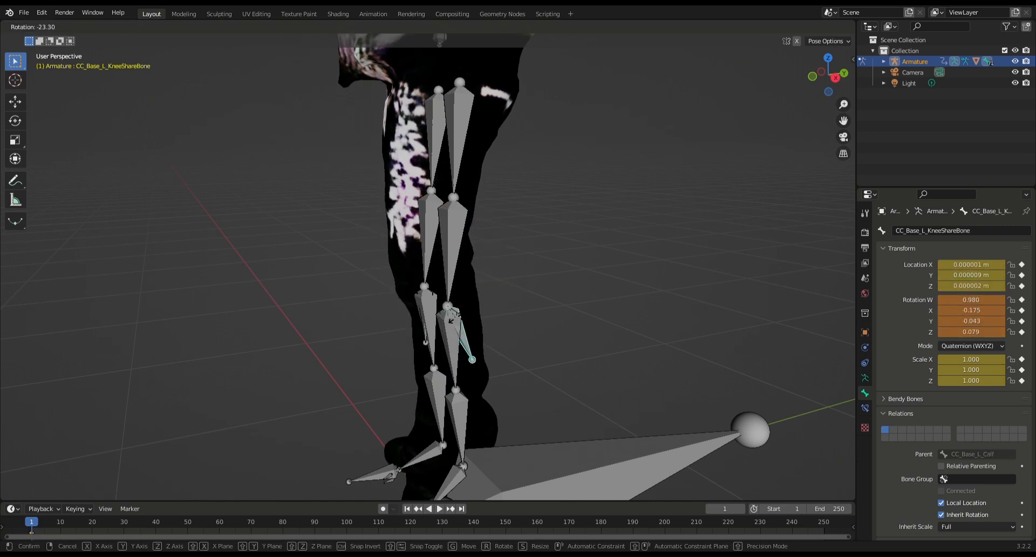
pyautogui.click(462, 325)
pyautogui.hotkey('ctrl', 'z')
# Test-rotate the CC_Base_L_Calf bone to check how the left lower leg follows, and undo the rotation
pyautogui.click(448, 320)
pyautogui.click(448, 319)
pyautogui.press('r')
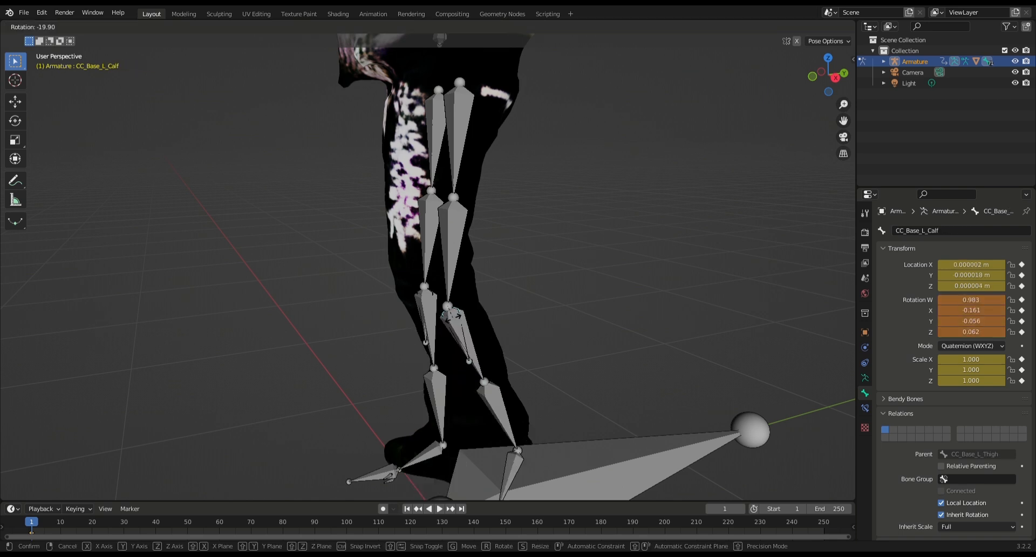
pyautogui.click(452, 320)
pyautogui.hotkey('ctrl', 'z')
# Select the lower left thigh twist bone and copy its name, CC_Base_L_ThighTwist02
pyautogui.click(452, 318)
pyautogui.click(452, 318)
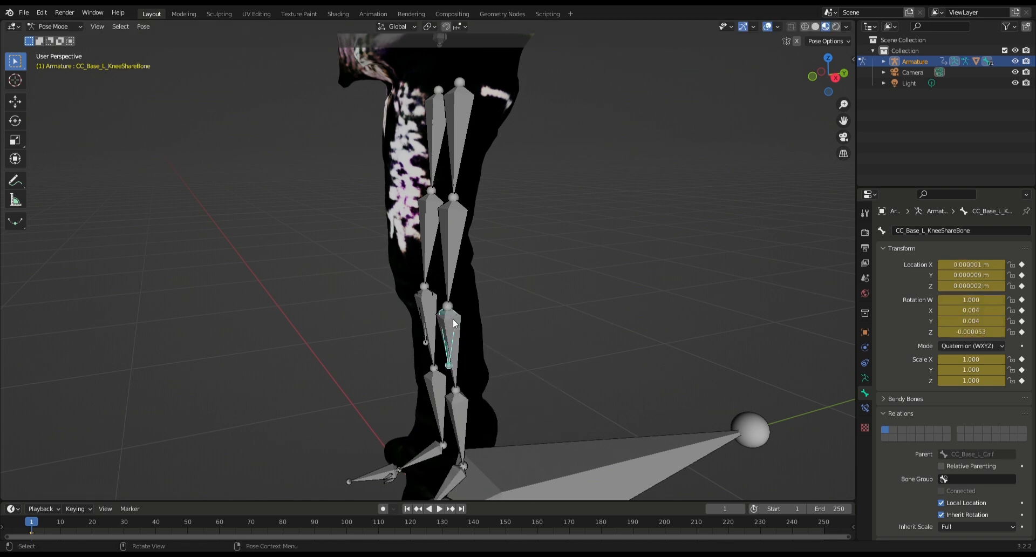
pyautogui.click(452, 318)
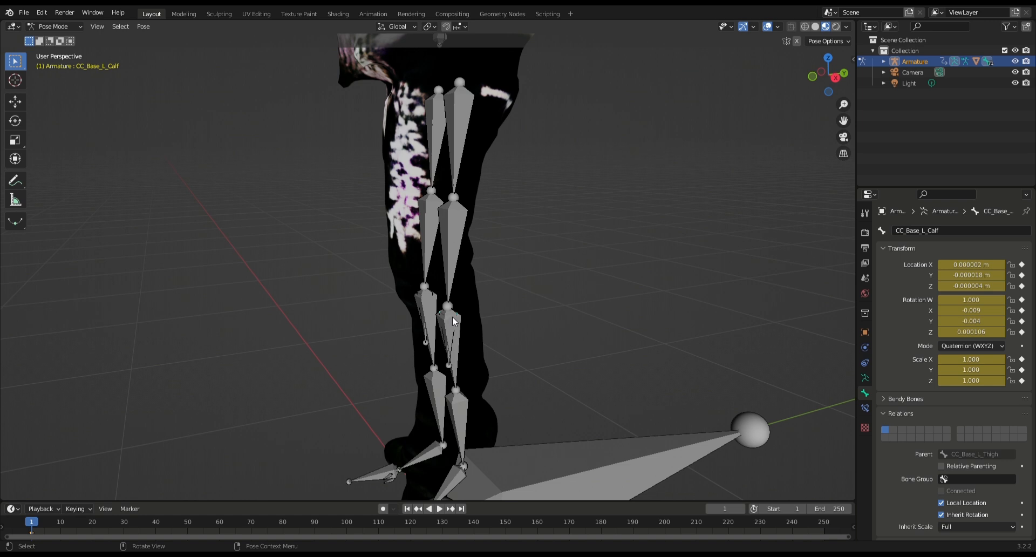
pyautogui.click(452, 316)
pyautogui.doubleClick(939, 232)
pyautogui.hotkey('ctrl', 'c')
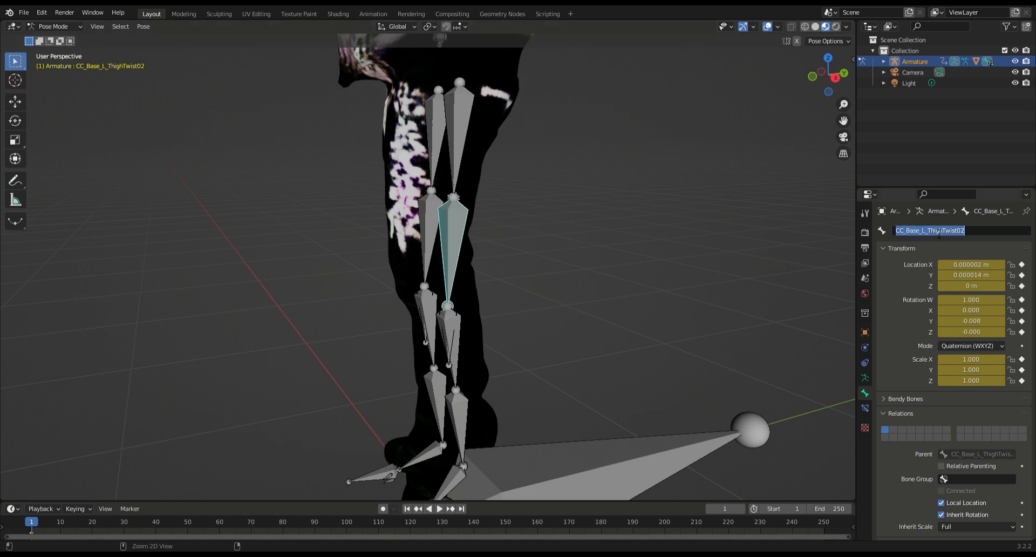
# Set CC_Base_L_ThighTwist02 as the parent of the CC_Base_L_Calf bone and return to Pose Mode
pyautogui.click(450, 320)
pyautogui.click(449, 319)
pyautogui.click(448, 319)
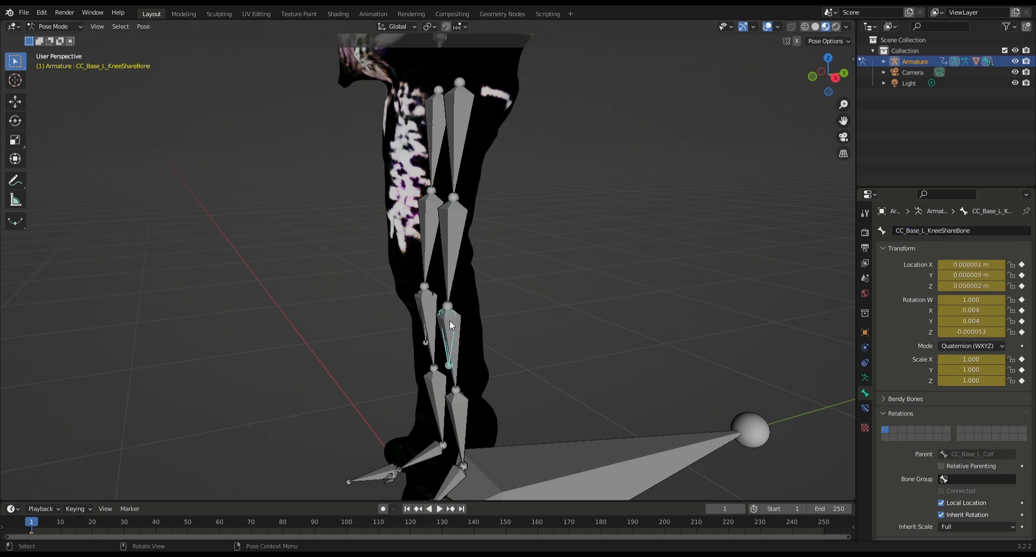
pyautogui.click(449, 320)
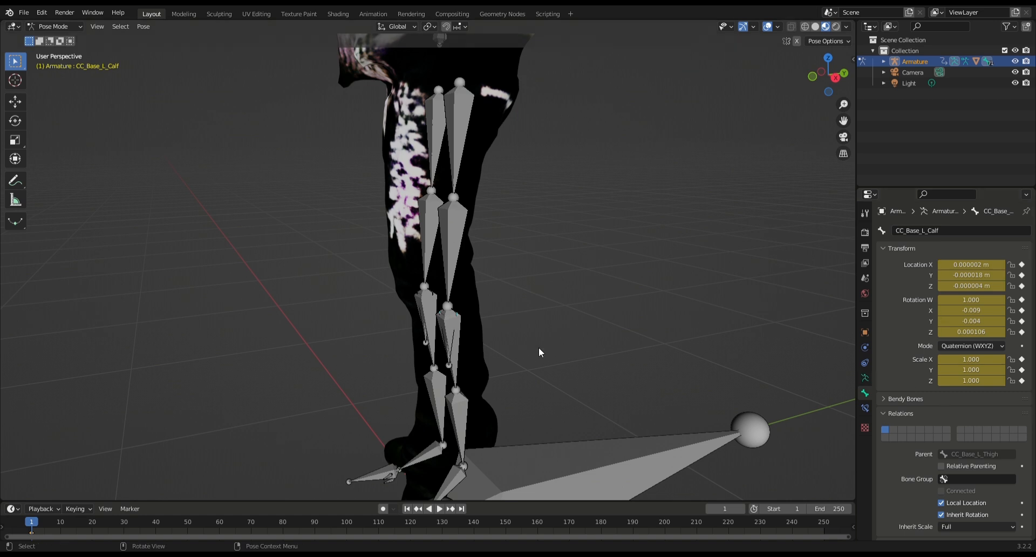
pyautogui.press('Tab')
pyautogui.click(981, 422)
pyautogui.hotkey('ctrl', 'v')
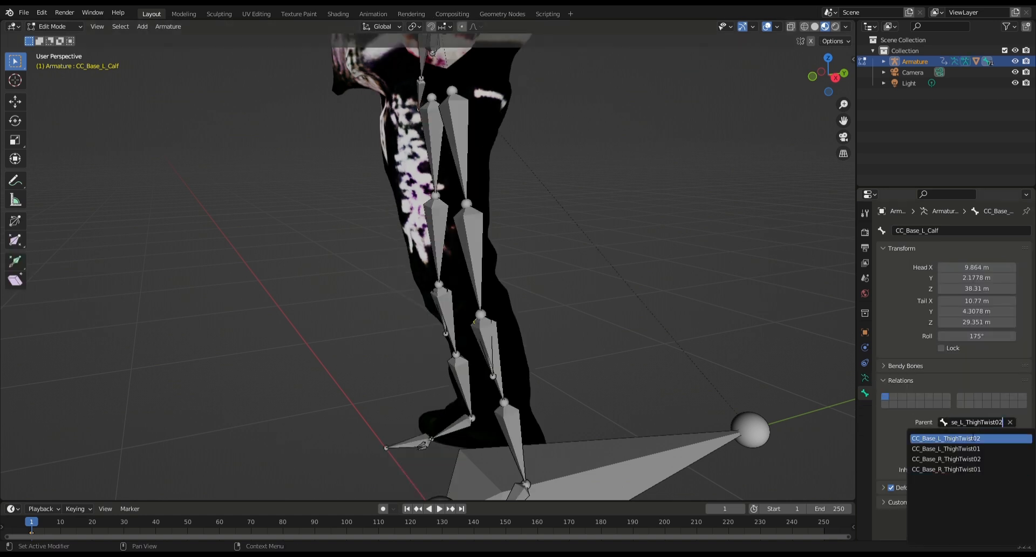
pyautogui.click(962, 438)
pyautogui.press('Tab')
# Test-rotate the CC_Base_L_CalfTwist02 bone at the left ankle to check its effect, and revert the rotation
pyautogui.keyDown('shift'); pyautogui.moveTo(548, 346); pyautogui.dragTo(612, 256, button='middle'); pyautogui.keyUp('shift')
pyautogui.keyDown('shift'); pyautogui.moveTo(526, 312); pyautogui.dragTo(545, 246, button='middle'); pyautogui.keyUp('shift')
pyautogui.click(555, 257)
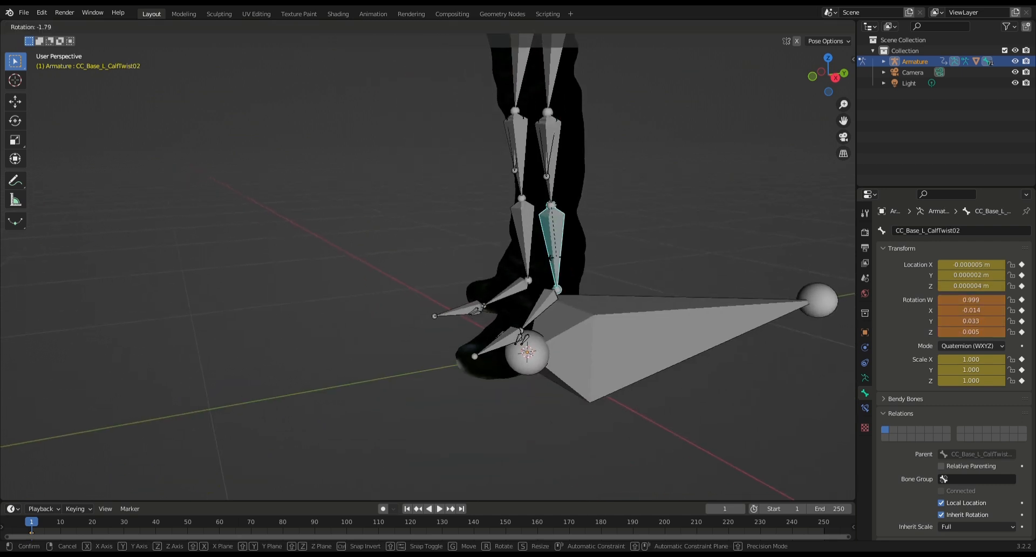
# Test-rotate the CC_Base_L_ToeBaseShareBone next to the left foot bone, and undo the rotation
pyautogui.click(543, 307)
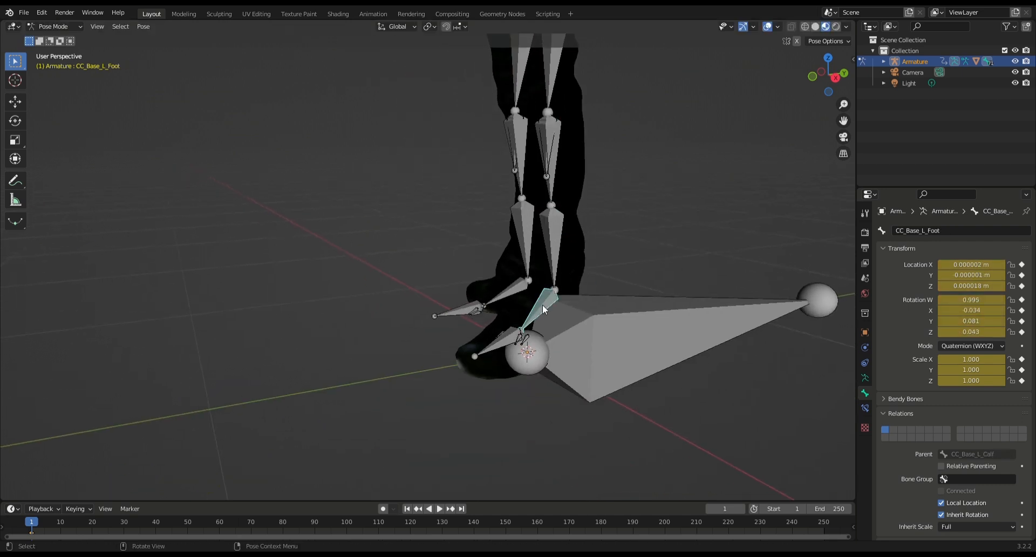
pyautogui.press('r')
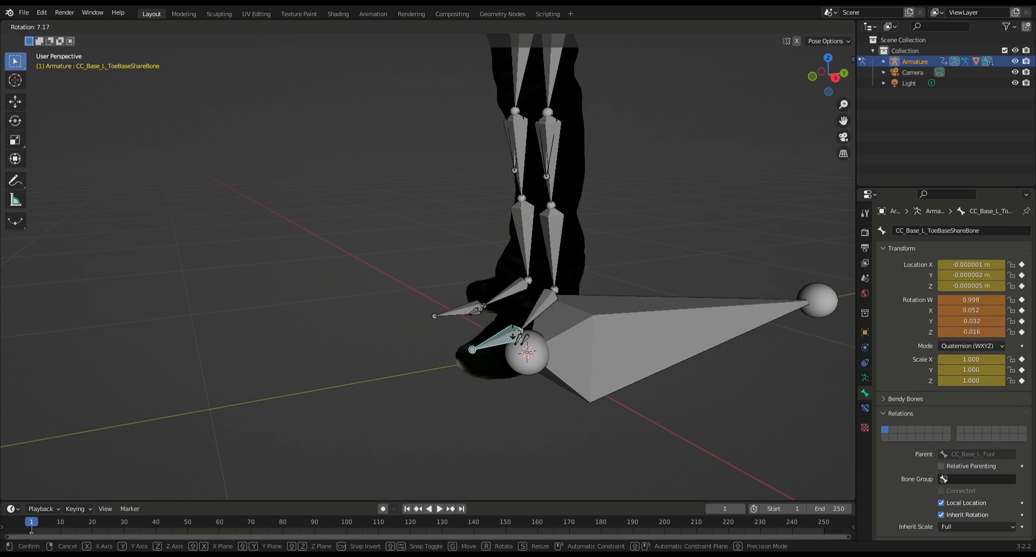
pyautogui.click(534, 319)
pyautogui.hotkey('ctrl', 'z')
# Test-rotate the CC_Base_L_CalfTwist02 bone again to check whether the left foot follows, and cancel the rotation
pyautogui.click(557, 258)
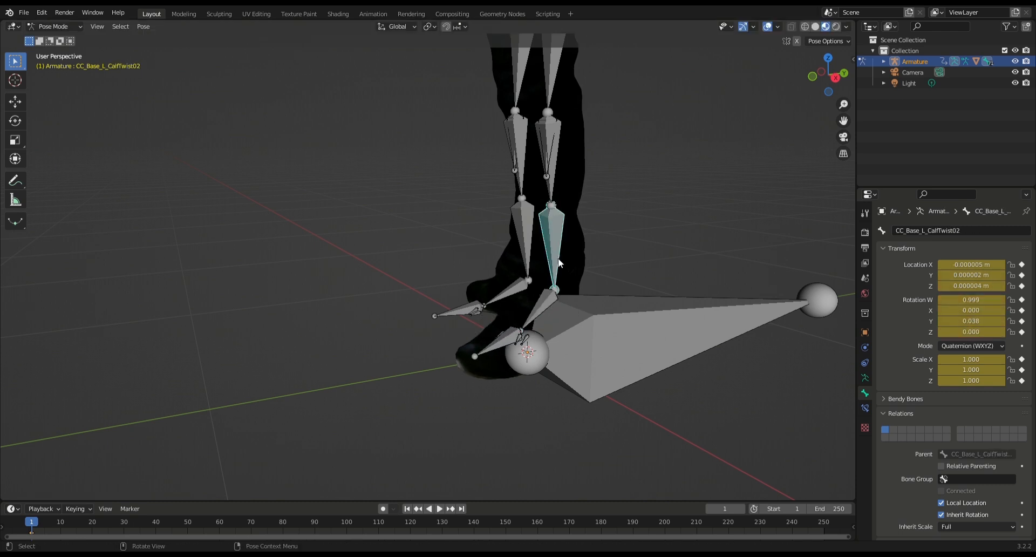
pyautogui.press('r')
pyautogui.rightClick(548, 283)
pyautogui.click(536, 312)
# Reparent the CC_Base_L_Foot bone to CC_Base_L_CalfTwist02 and return to Pose Mode
pyautogui.click(558, 266)
pyautogui.click(915, 231)
pyautogui.hotkey('ctrl', 'c')
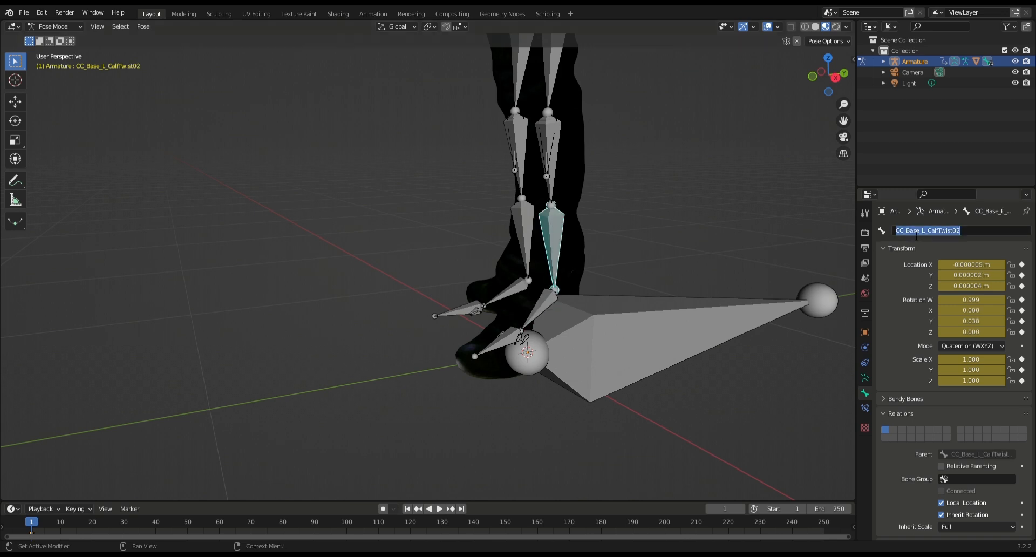
pyautogui.press('Escape')
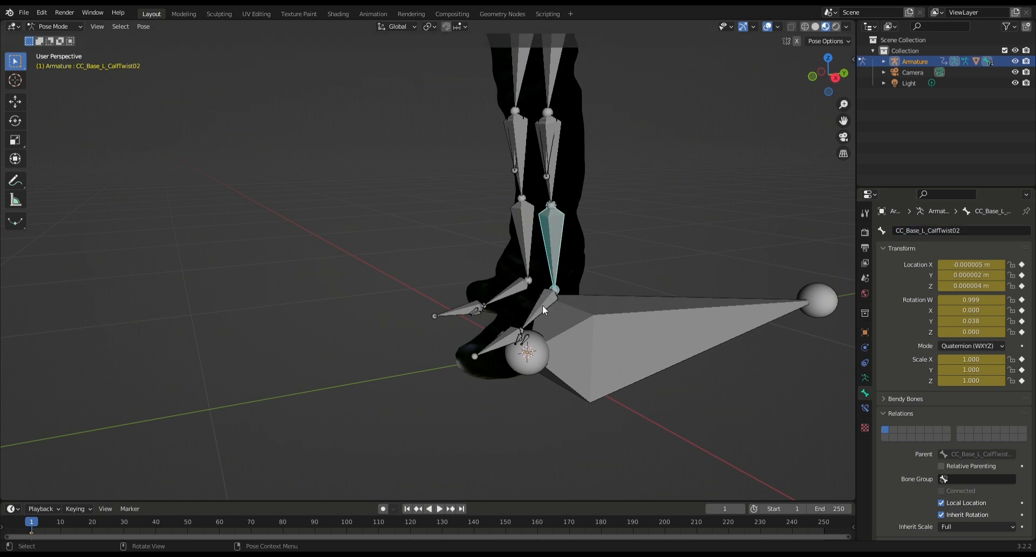
pyautogui.click(542, 304)
pyautogui.press('Tab')
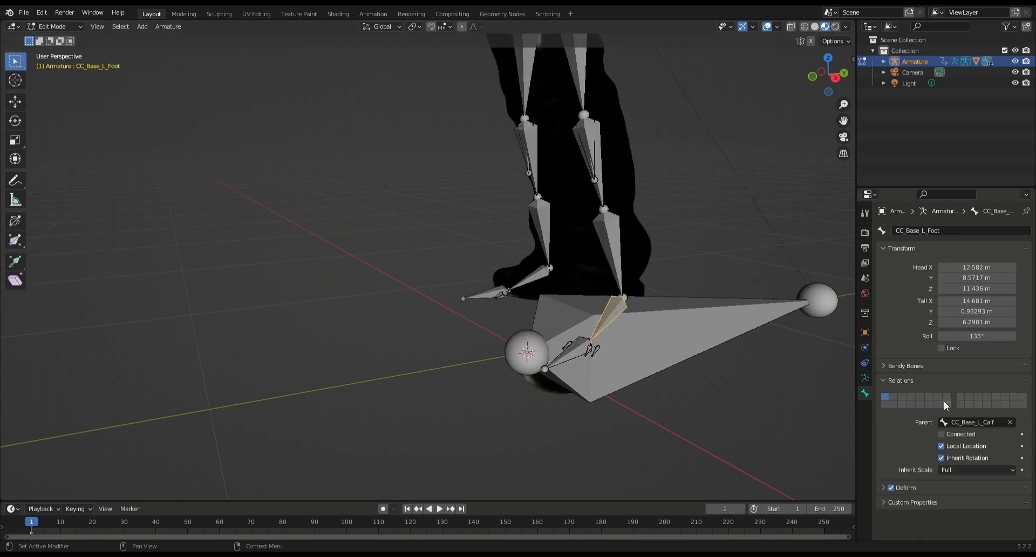
pyautogui.click(967, 422)
pyautogui.hotkey('ctrl', 'v')
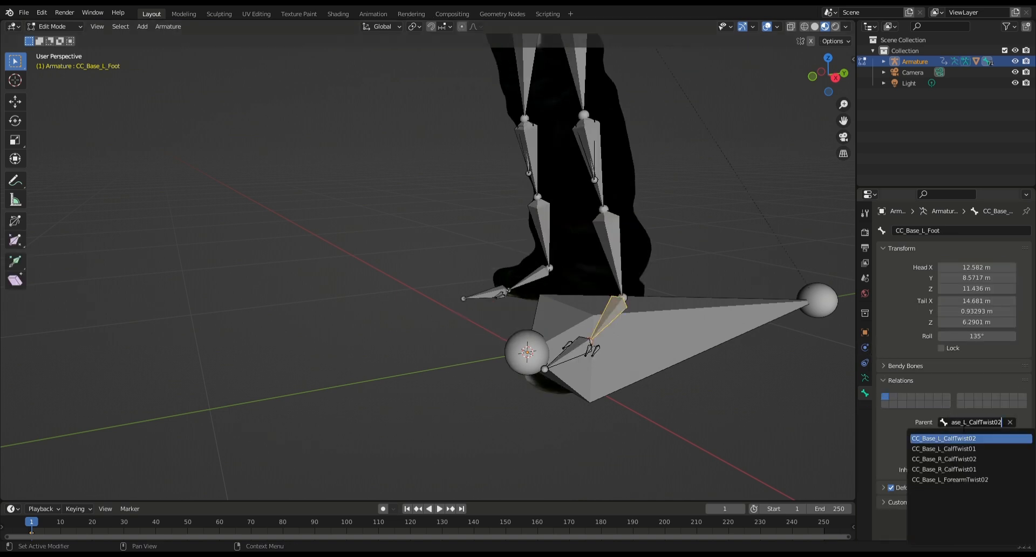
pyautogui.click(950, 439)
pyautogui.press('Tab')
pyautogui.scroll(-6, 702, 297)
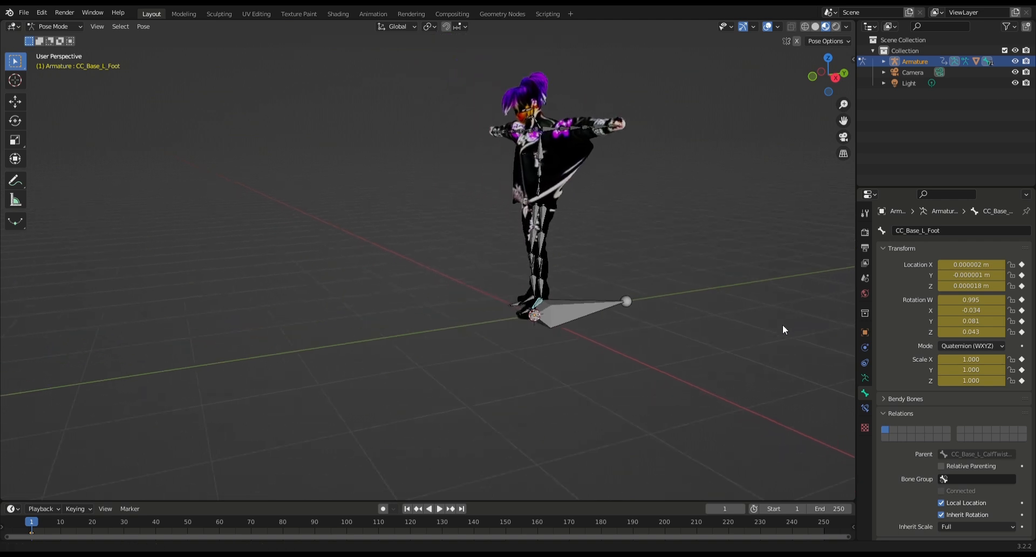
pyautogui.moveTo(783, 326); pyautogui.dragTo(658, 286, button='middle')
pyautogui.scroll(5, 664, 318)
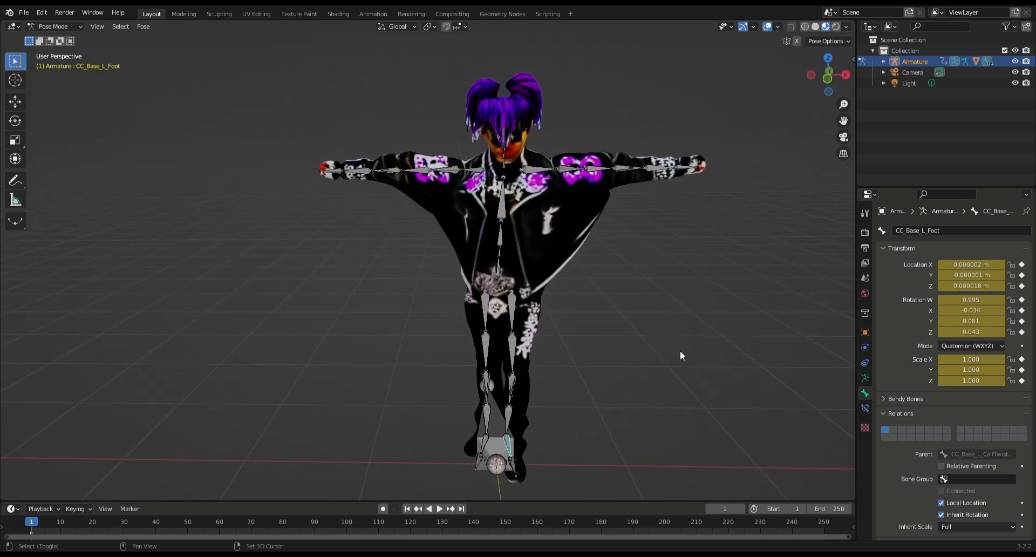
pyautogui.scroll(-2, 680, 350)
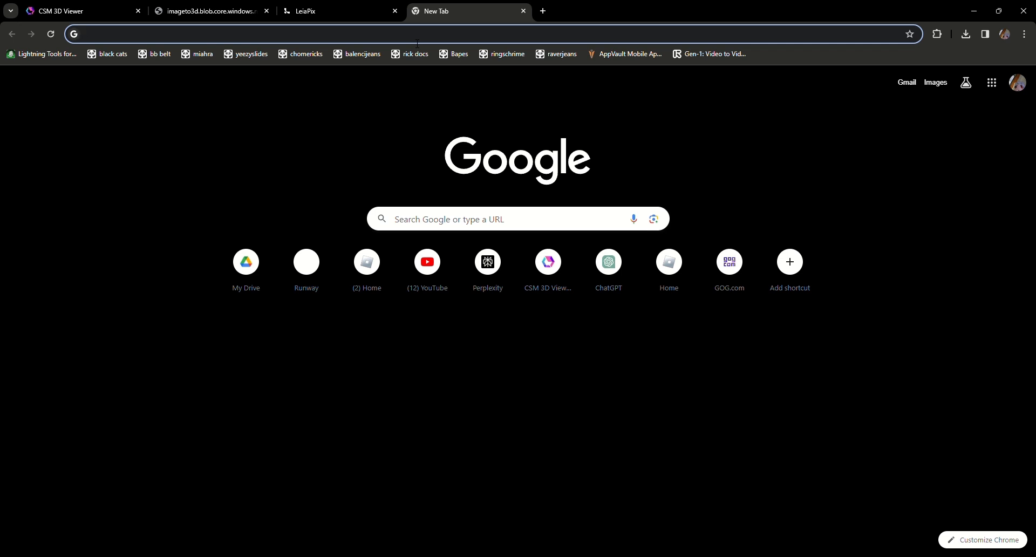
# Switch to Chrome, search Google Images for "creepy forest background" and limit the results to large images
pyautogui.write('cree')
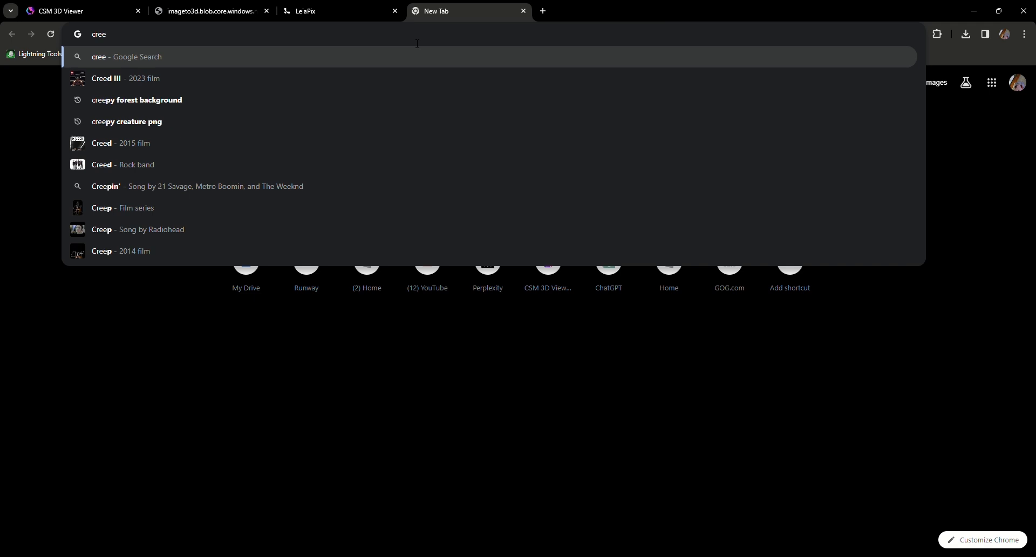
pyautogui.write('py fore')
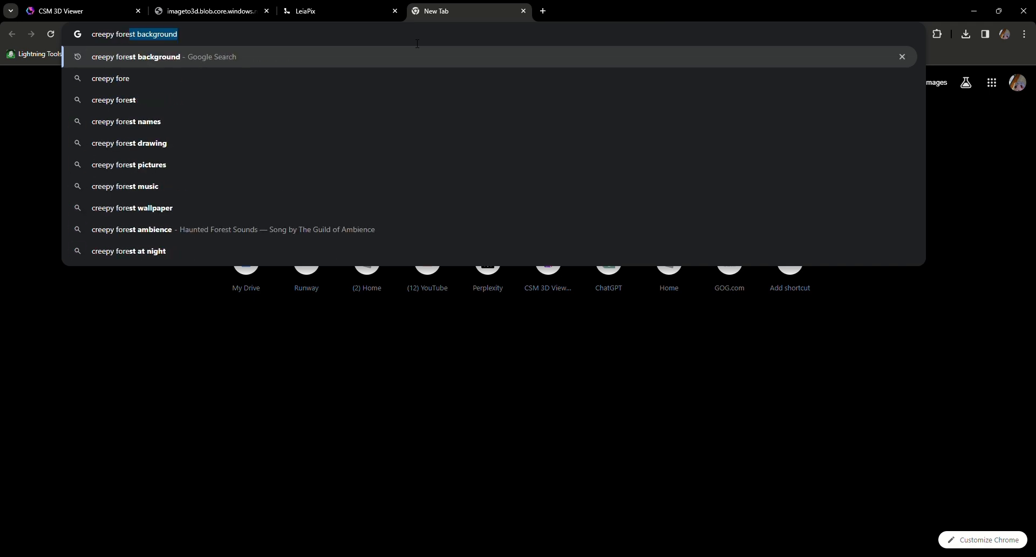
pyautogui.press('Return')
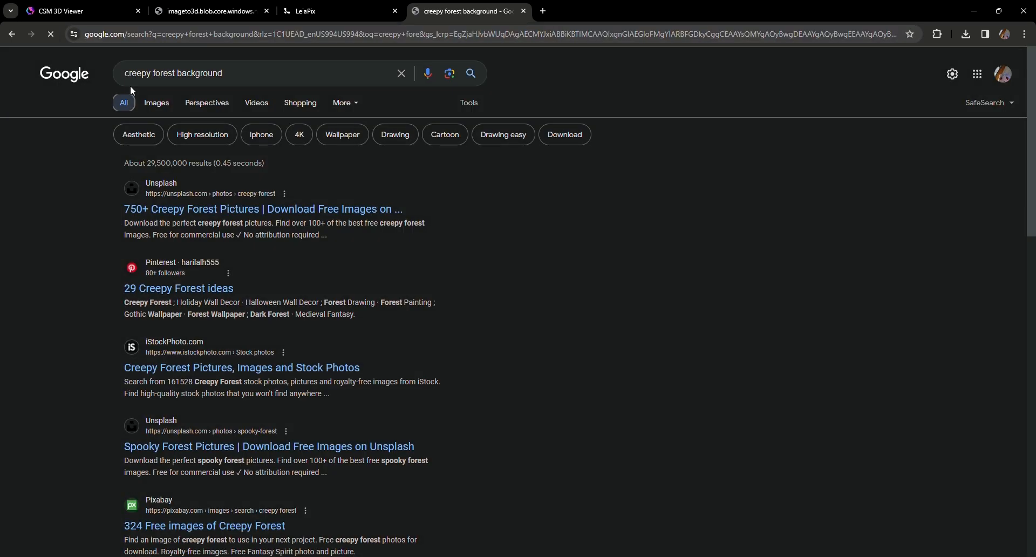
pyautogui.click(160, 102)
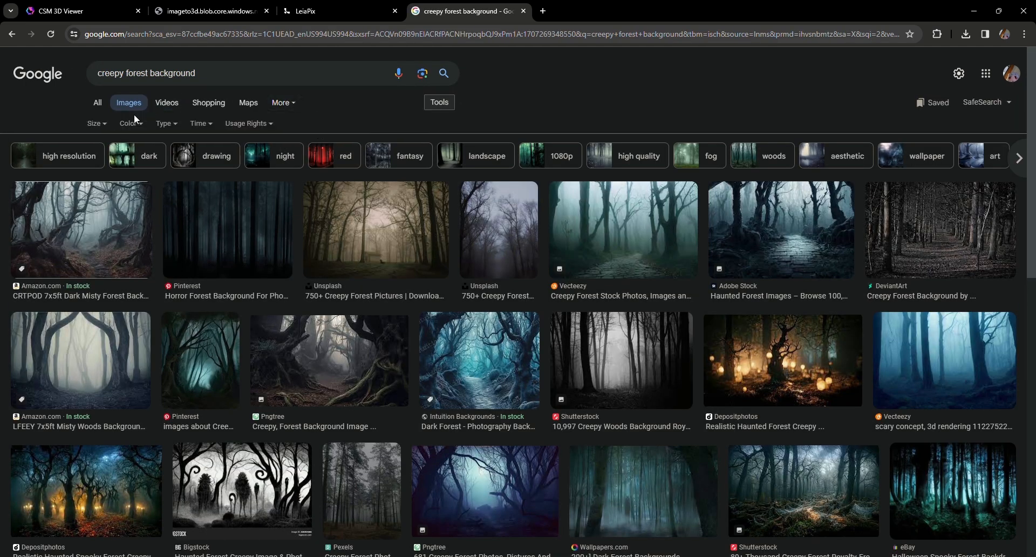
pyautogui.click(96, 123)
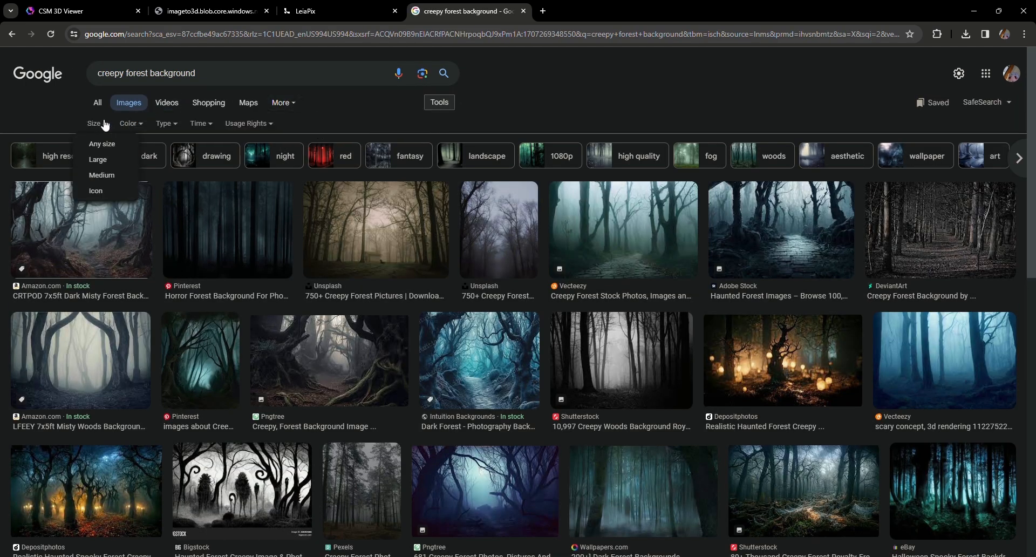
pyautogui.click(103, 162)
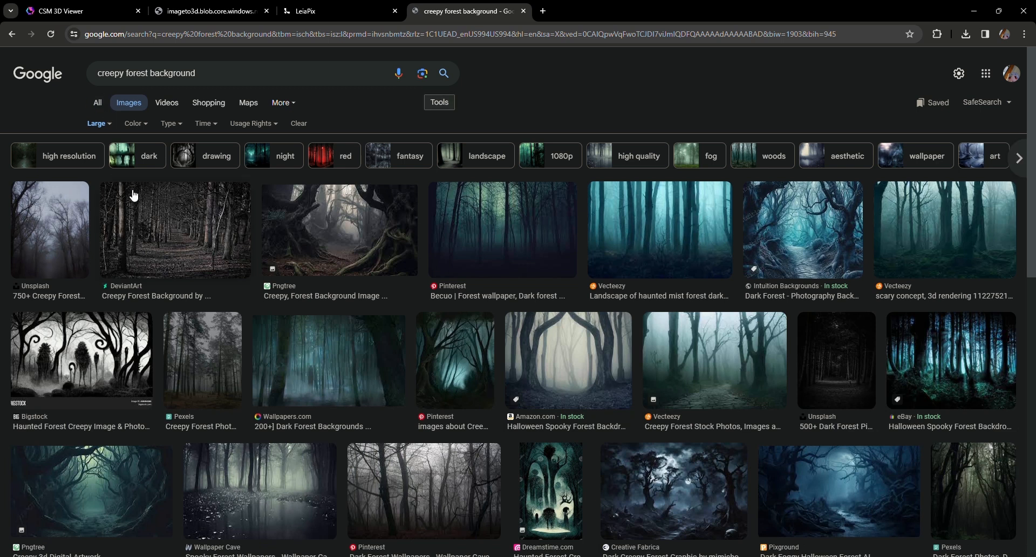
# Pick the Pngtree image of a dark forest path with deep roots and upload it to LeiaPix
pyautogui.click(339, 218)
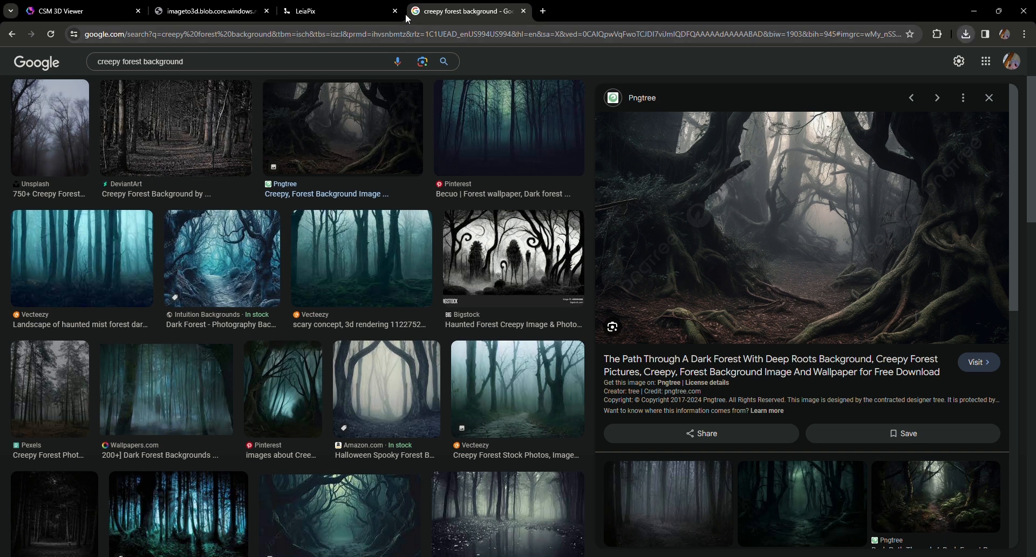
pyautogui.click(363, 12)
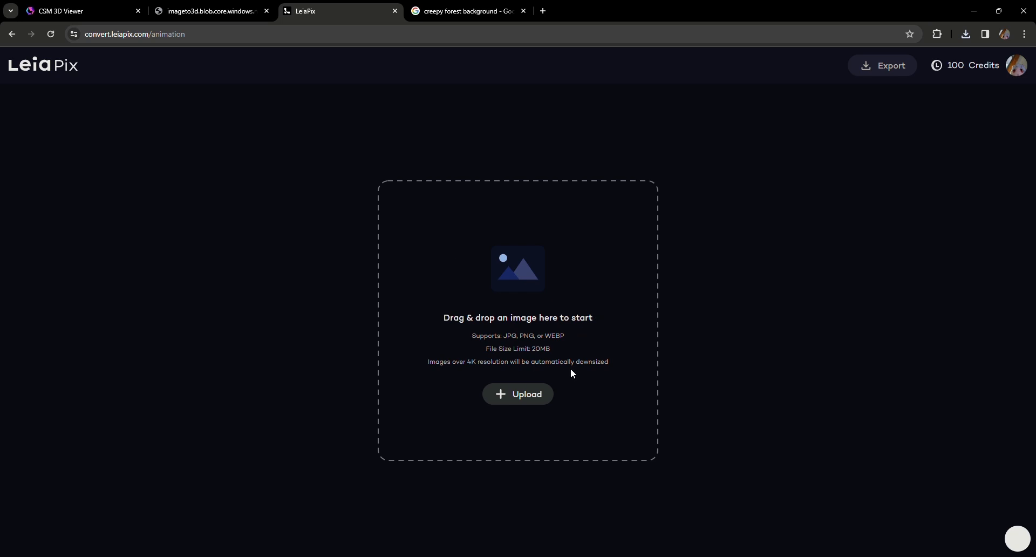
pyautogui.click(517, 393)
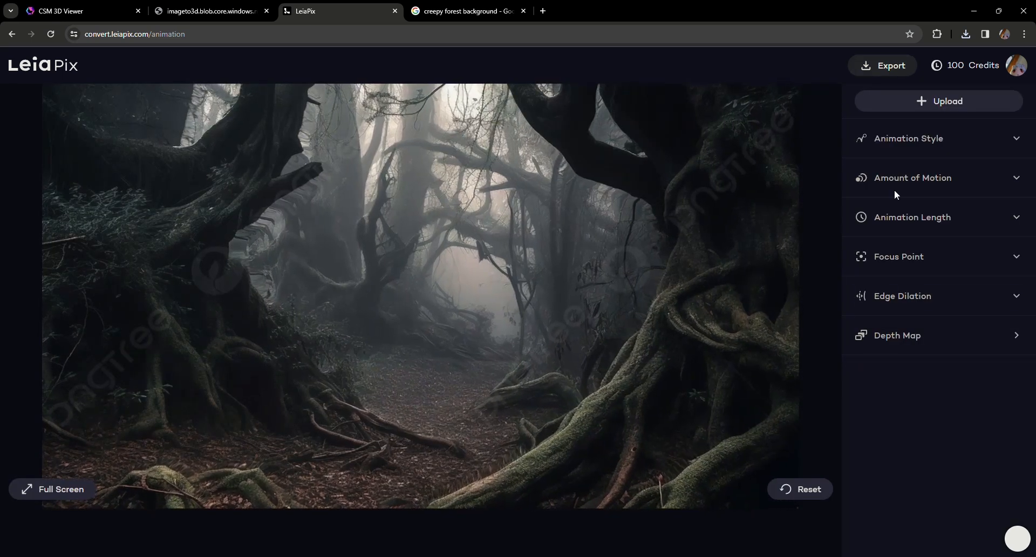
# Set the forest animation's Amount of Motion to 100% and open the Depth Map settings
pyautogui.click(901, 180)
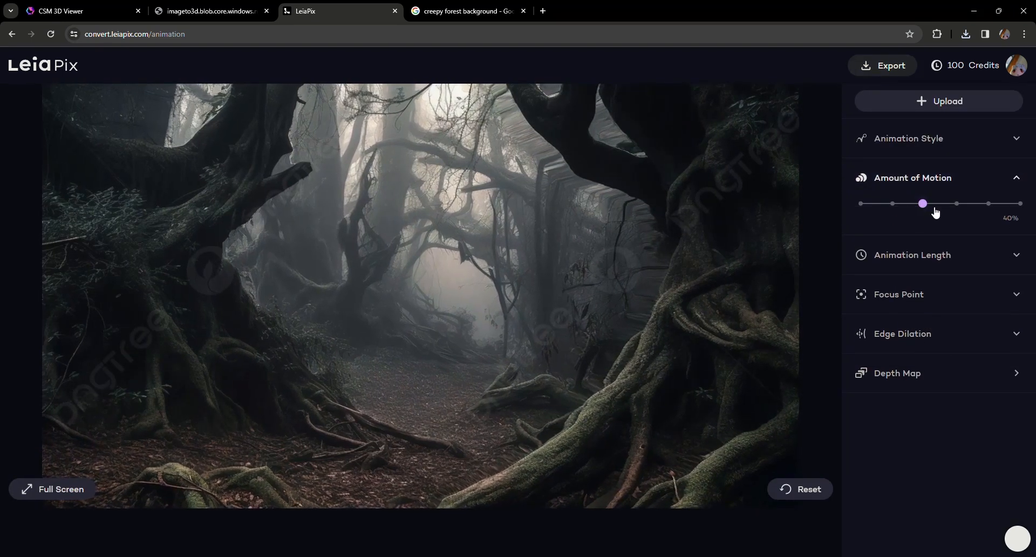
pyautogui.moveTo(935, 211); pyautogui.dragTo(1022, 208)
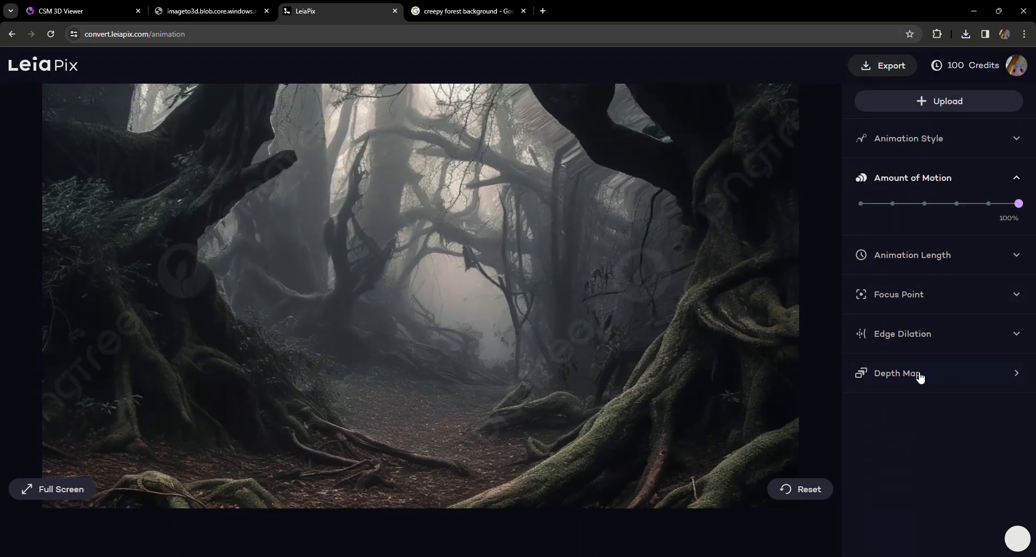
pyautogui.click(920, 376)
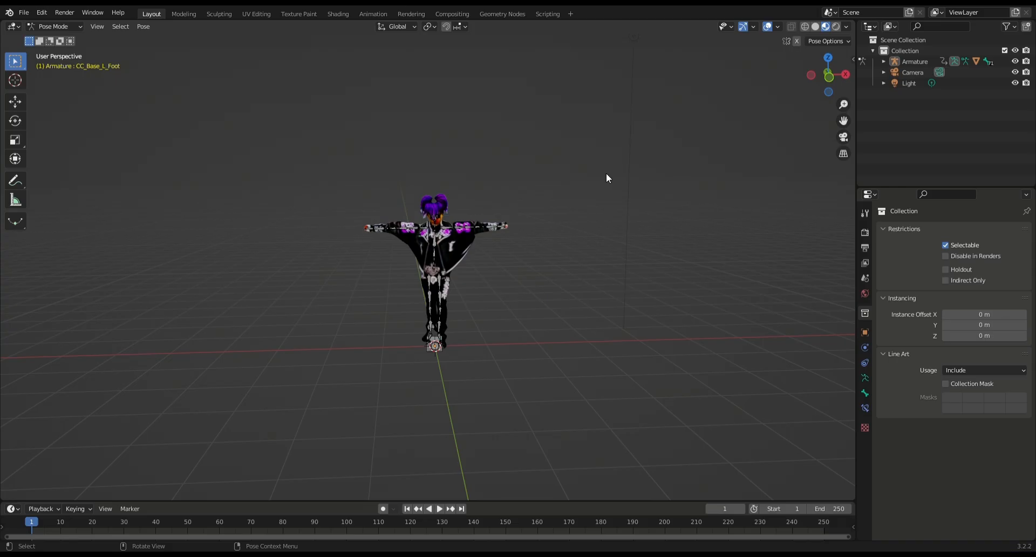
# Switch to Blender and change the character armature from Pose Mode to Object Mode
pyautogui.moveTo(595, 212); pyautogui.dragTo(586, 302, button='middle')
pyautogui.scroll(-3, 588, 302)
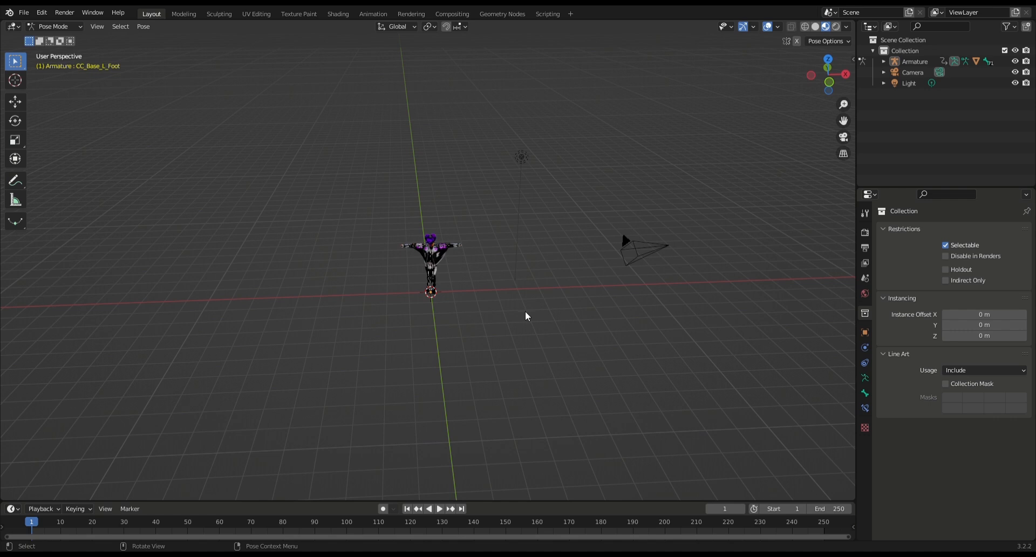
pyautogui.click(429, 252)
pyautogui.click(71, 27)
pyautogui.click(66, 37)
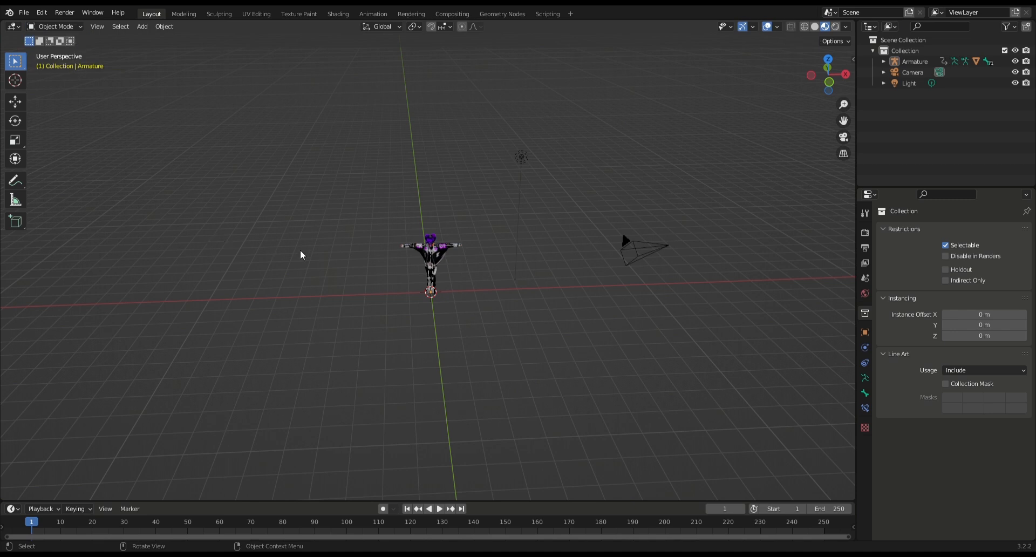
# Add a mesh plane under the character and scale it up by about 8.5
pyautogui.hotkey('shift', 'a')
pyautogui.moveTo(302, 249)
pyautogui.click(349, 251)
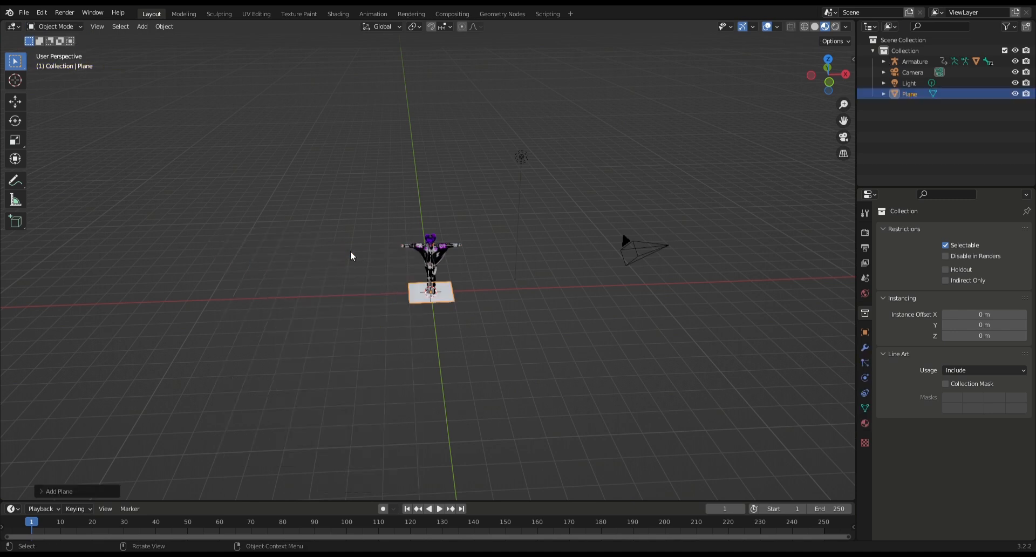
pyautogui.scroll(-3, 463, 291)
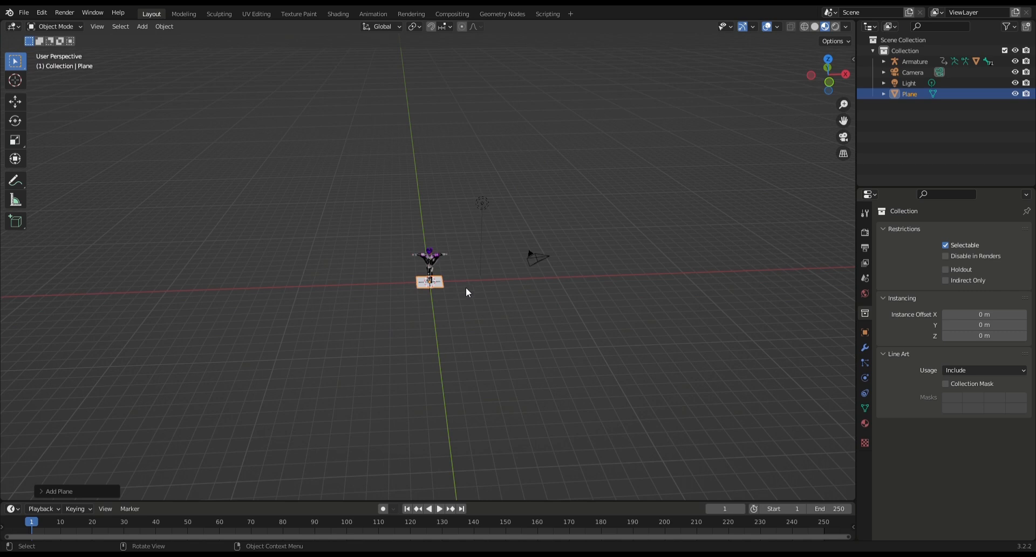
pyautogui.press('s')
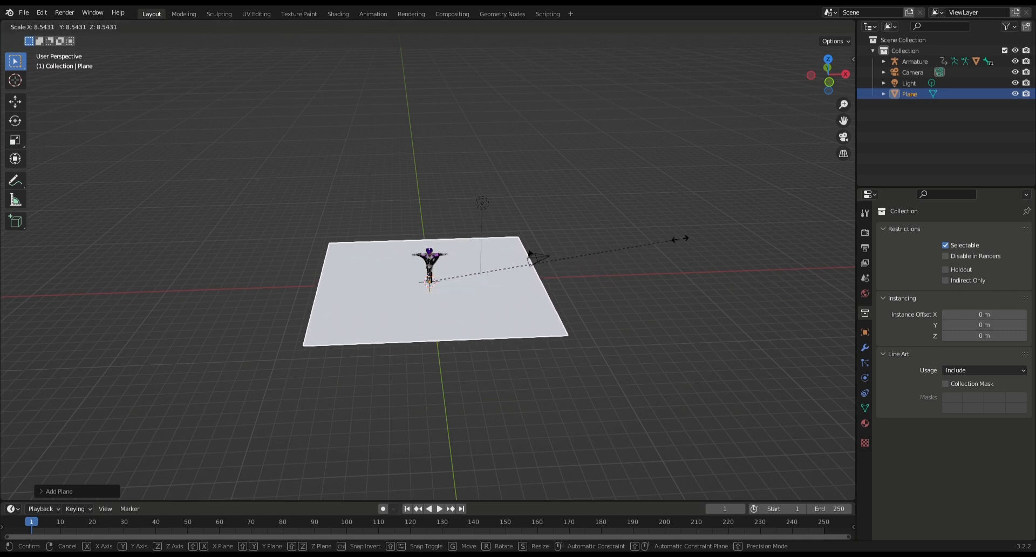
pyautogui.click(678, 239)
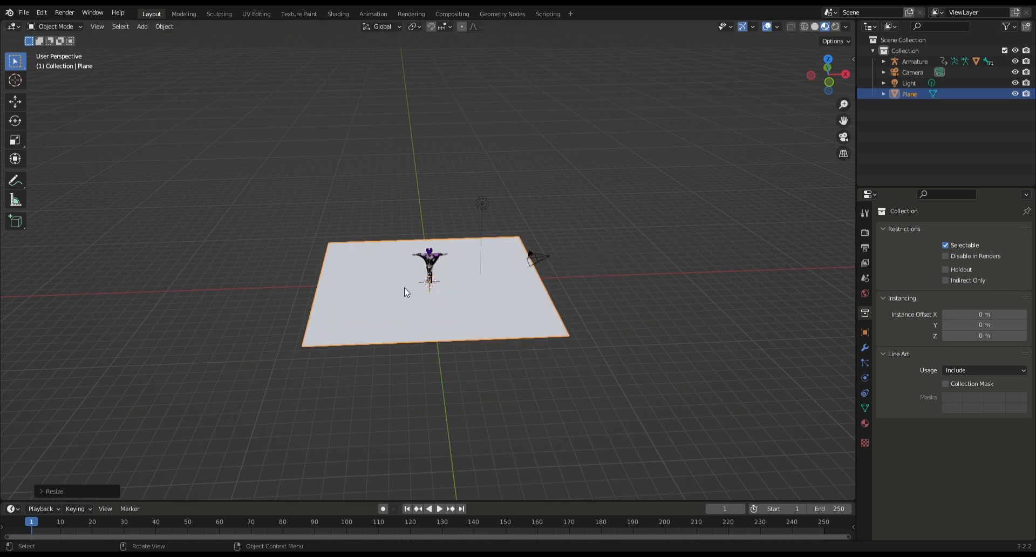
# Add a Displace modifier to the plane with a new image texture that loads darkforestdepth.png
pyautogui.click(865, 347)
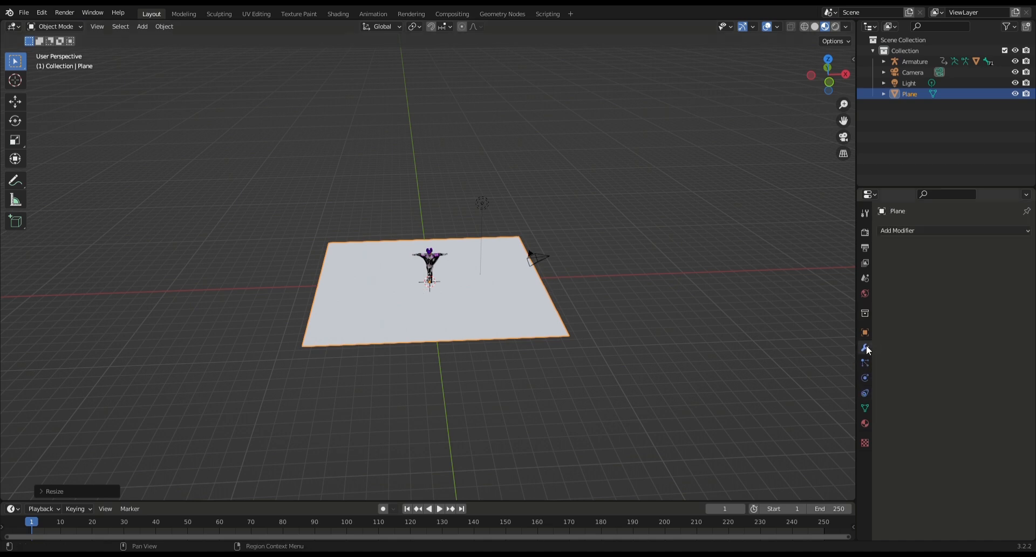
pyautogui.click(907, 232)
pyautogui.click(900, 296)
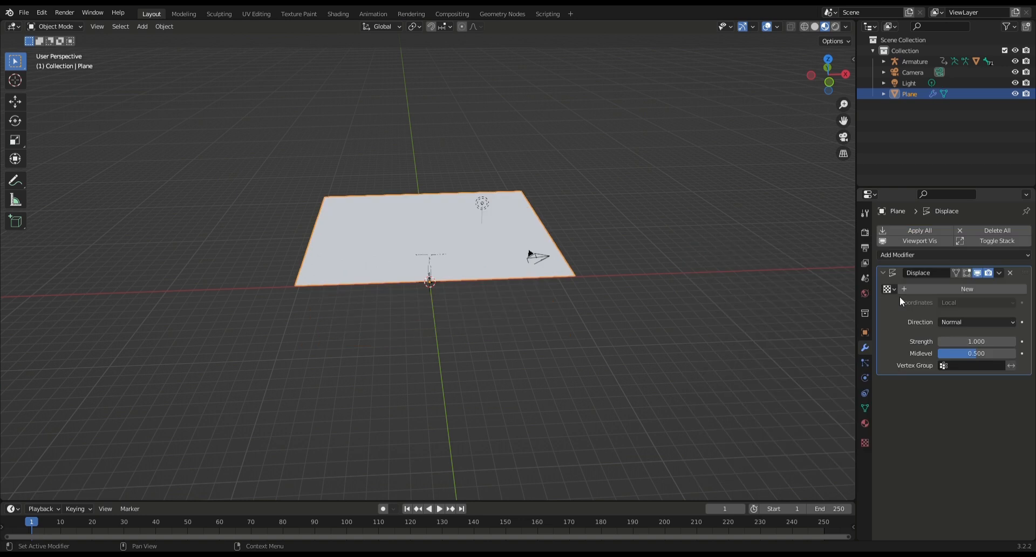
pyautogui.click(926, 289)
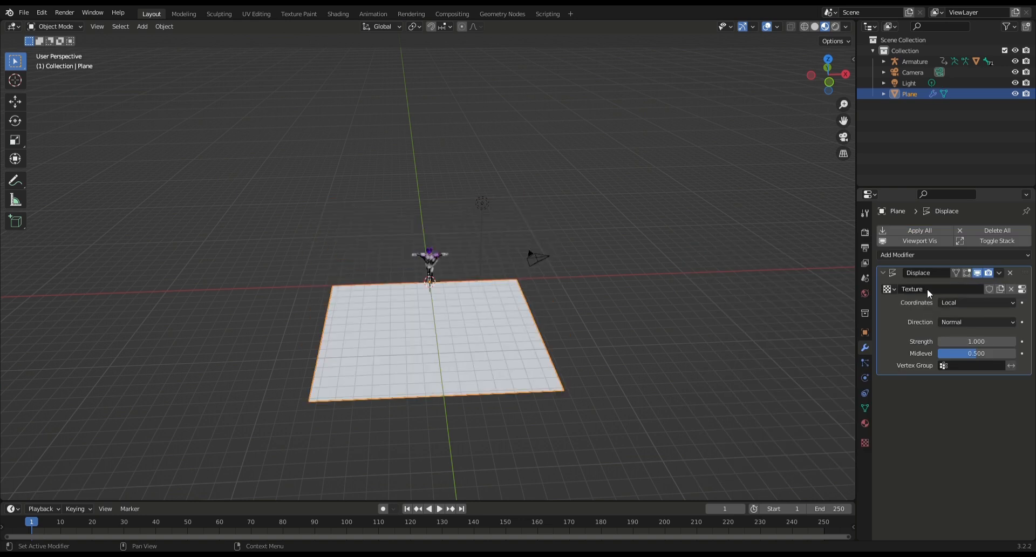
pyautogui.click(865, 442)
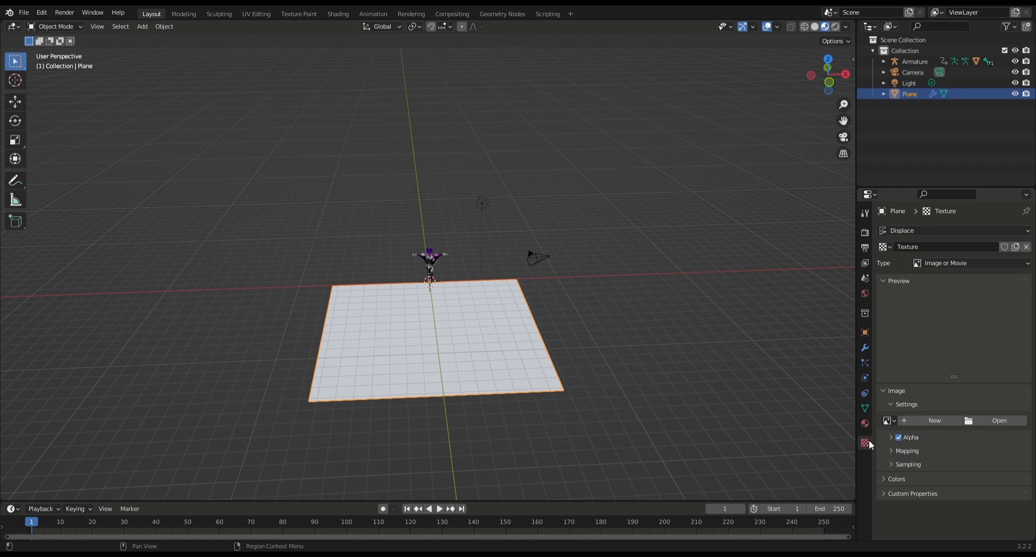
pyautogui.click(999, 420)
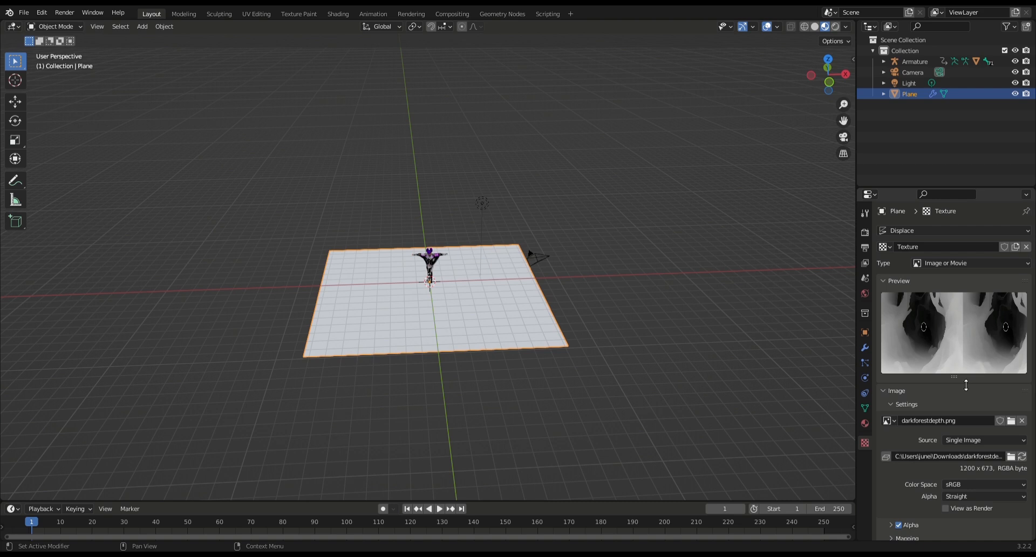
# Crop the displacement texture to a Maximum X of 0.58 in its image mapping
pyautogui.scroll(-2, 950, 390)
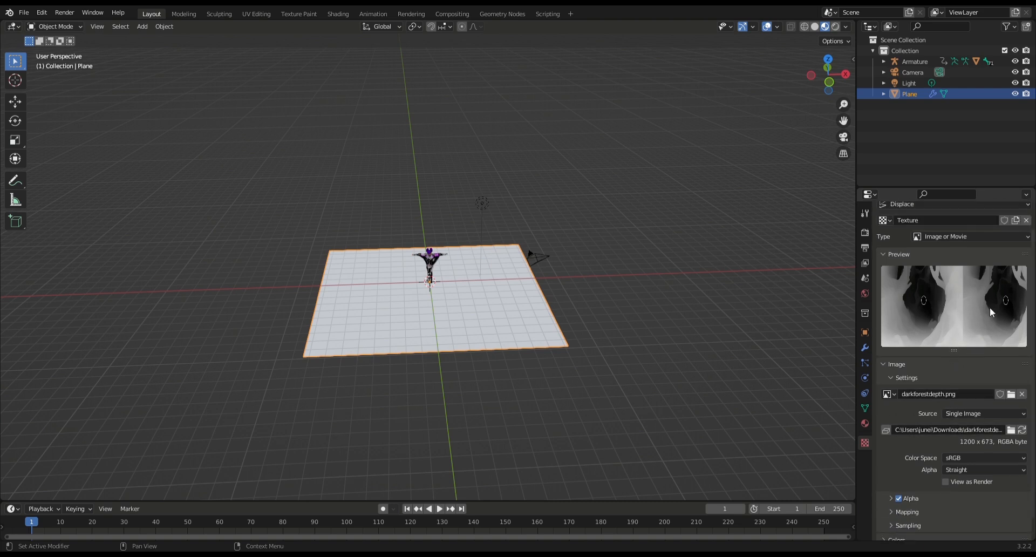
pyautogui.scroll(-2, 996, 359)
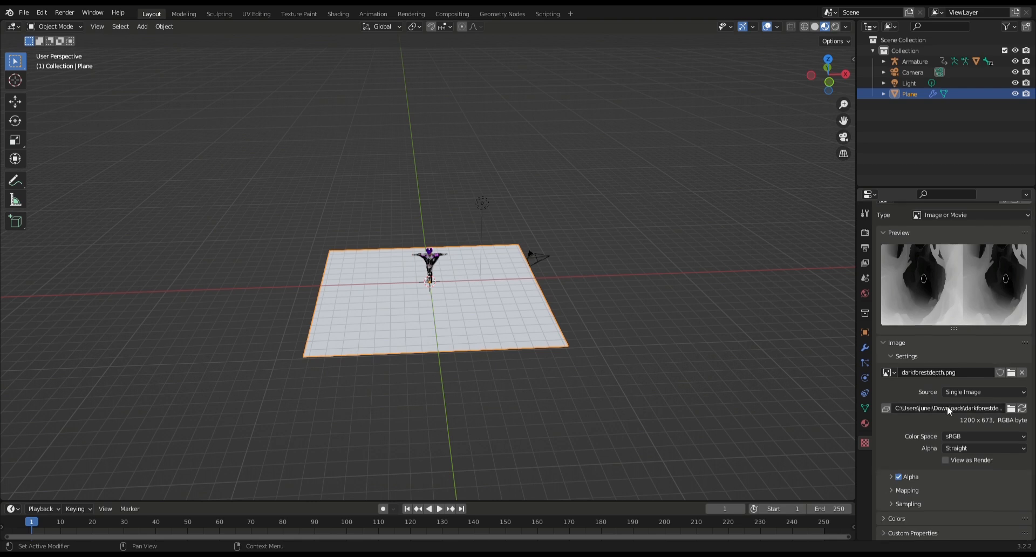
pyautogui.click(911, 489)
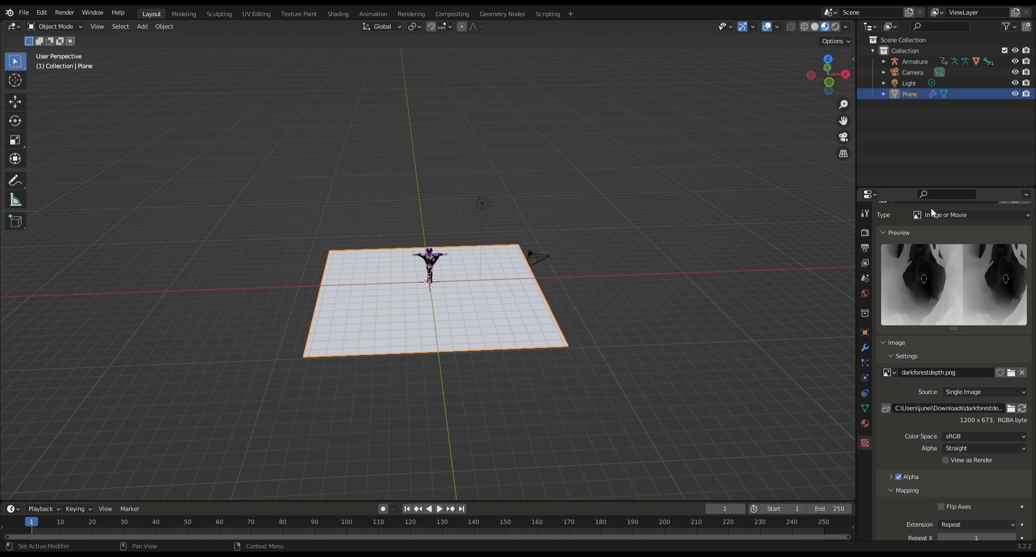
pyautogui.scroll(-3, 961, 378)
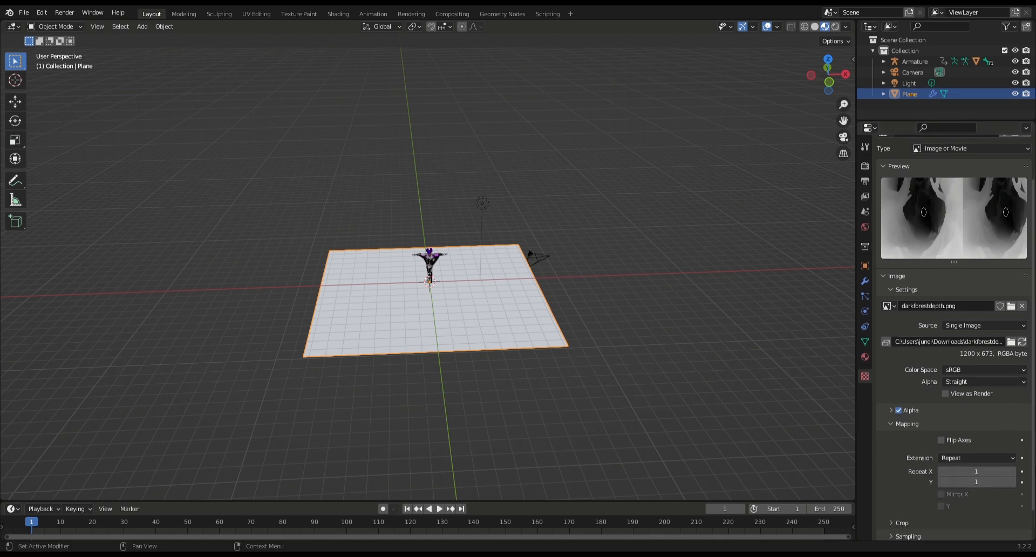
pyautogui.scroll(-1, 966, 454)
pyautogui.click(911, 501)
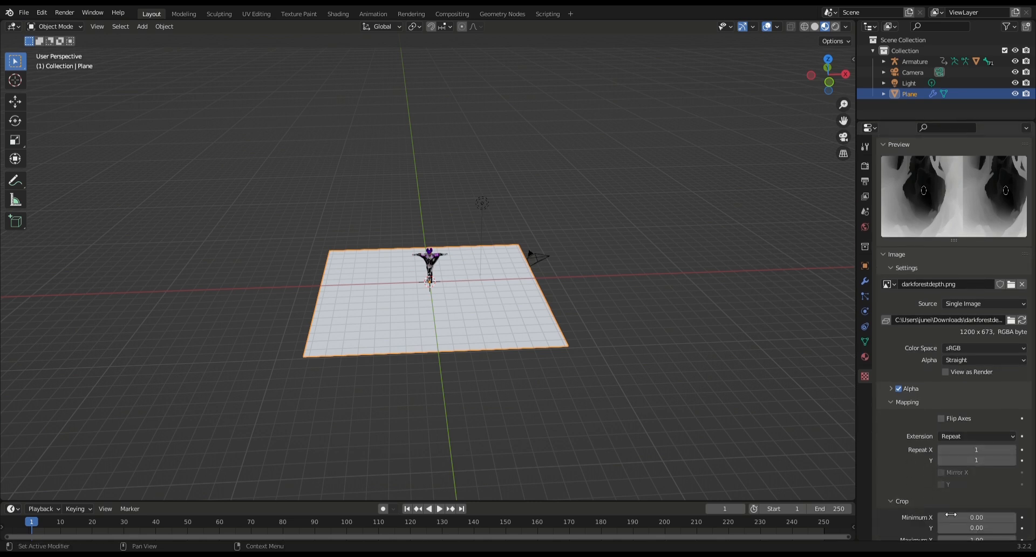
pyautogui.scroll(-1, 956, 518)
pyautogui.moveTo(956, 514); pyautogui.dragTo(893, 515)
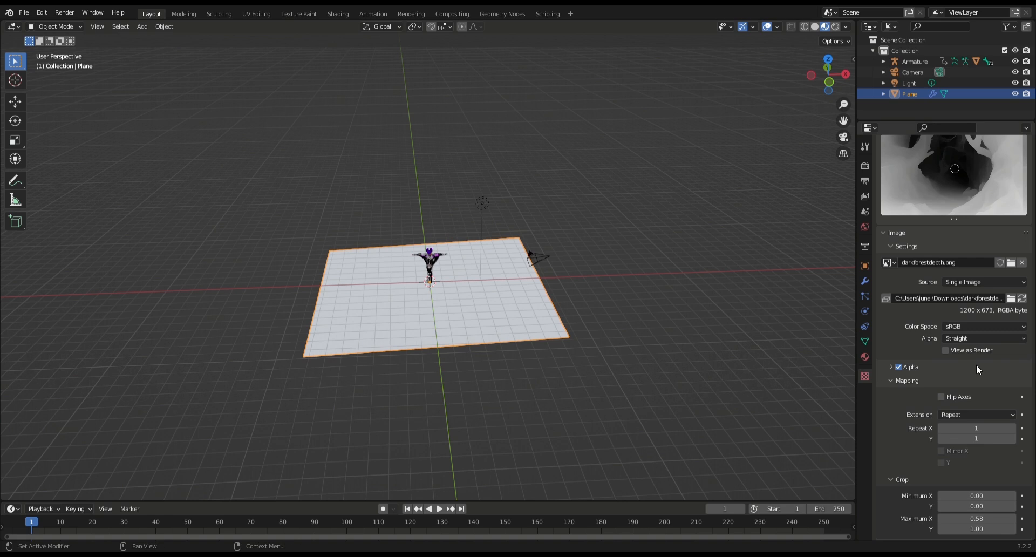
pyautogui.click(911, 378)
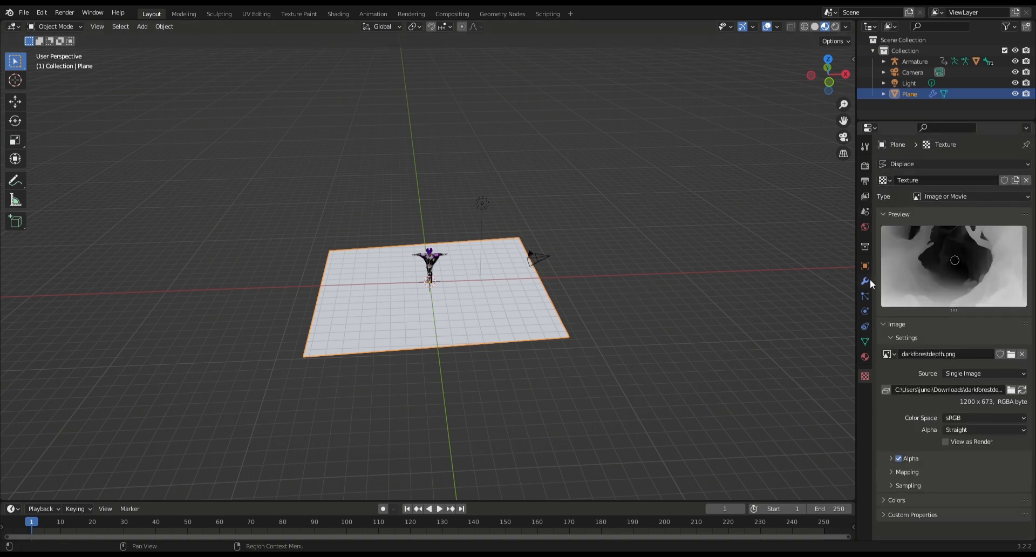
# Subdivide the whole plane six times in Edit Mode
pyautogui.press('Tab')
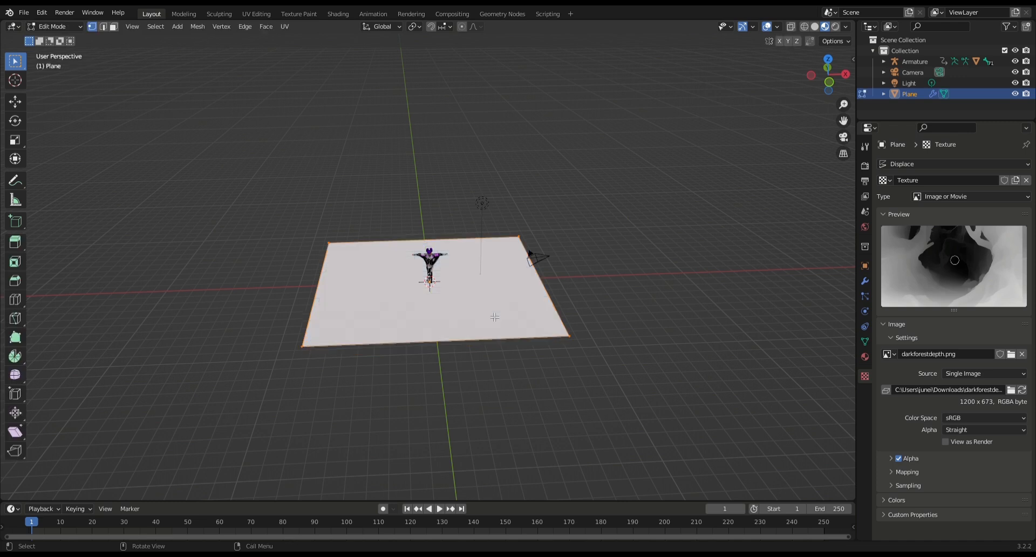
pyautogui.rightClick(500, 287)
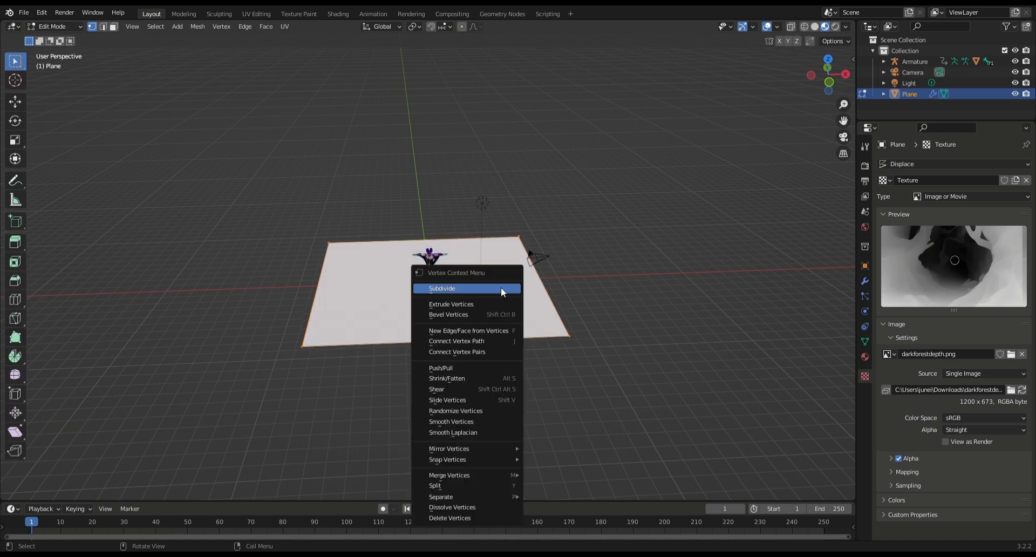
pyautogui.click(501, 287)
pyautogui.rightClick(501, 287)
pyautogui.click(500, 287)
pyautogui.rightClick(501, 287)
pyautogui.click(501, 287)
pyautogui.rightClick(501, 288)
pyautogui.click(501, 288)
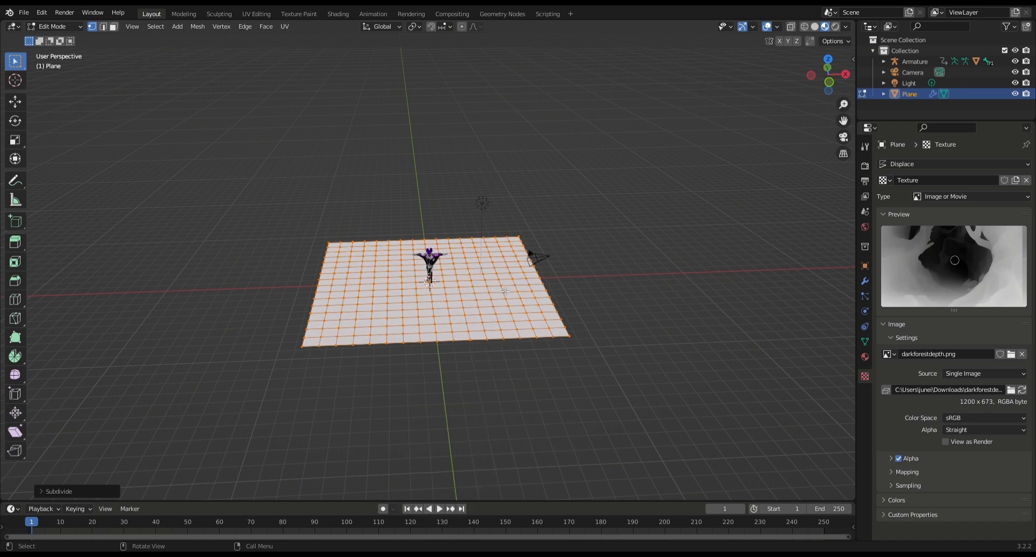
pyautogui.rightClick(503, 290)
pyautogui.click(503, 290)
pyautogui.rightClick(504, 292)
pyautogui.click(504, 292)
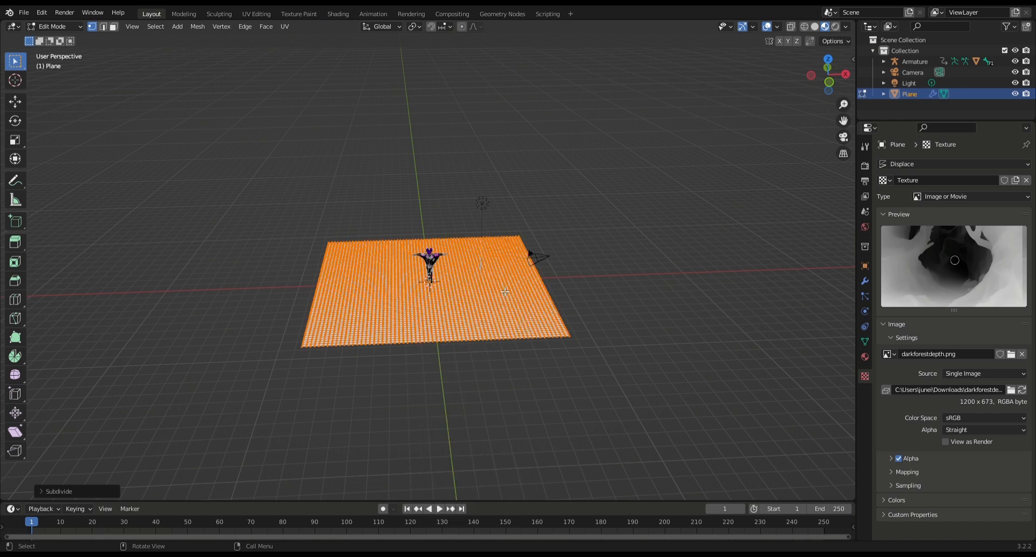
# Return the plane to Object Mode and apply Shade Smooth to it
pyautogui.moveTo(504, 291); pyautogui.dragTo(525, 358, button='middle')
pyautogui.press('Tab')
pyautogui.scroll(2, 478, 324)
pyautogui.rightClick(477, 324)
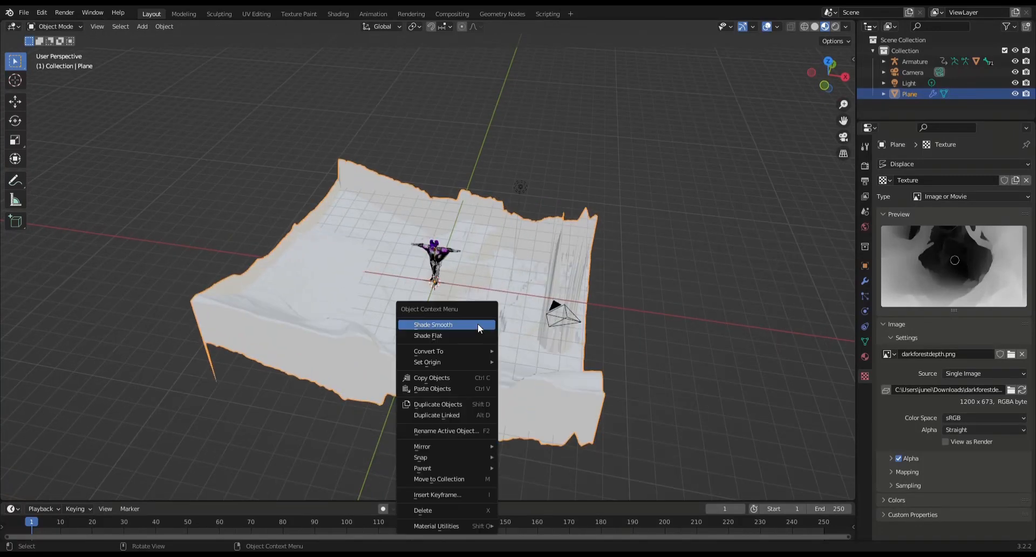
pyautogui.click(485, 321)
pyautogui.rightClick(499, 318)
pyautogui.click(499, 317)
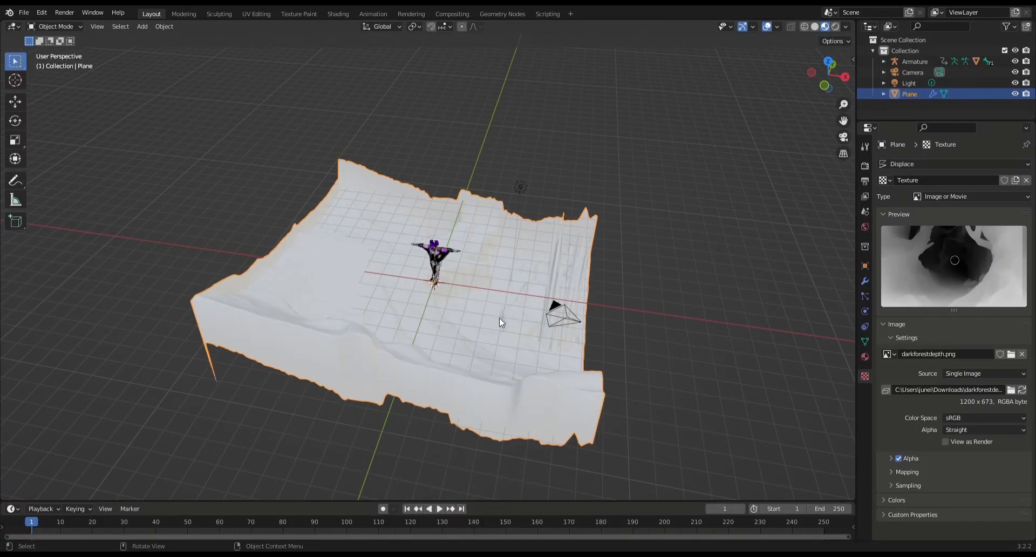
# Reduce the displacement texture's crop Maximum X to 0.49 and check the terrain from above
pyautogui.moveTo(499, 319); pyautogui.dragTo(484, 223, button='middle')
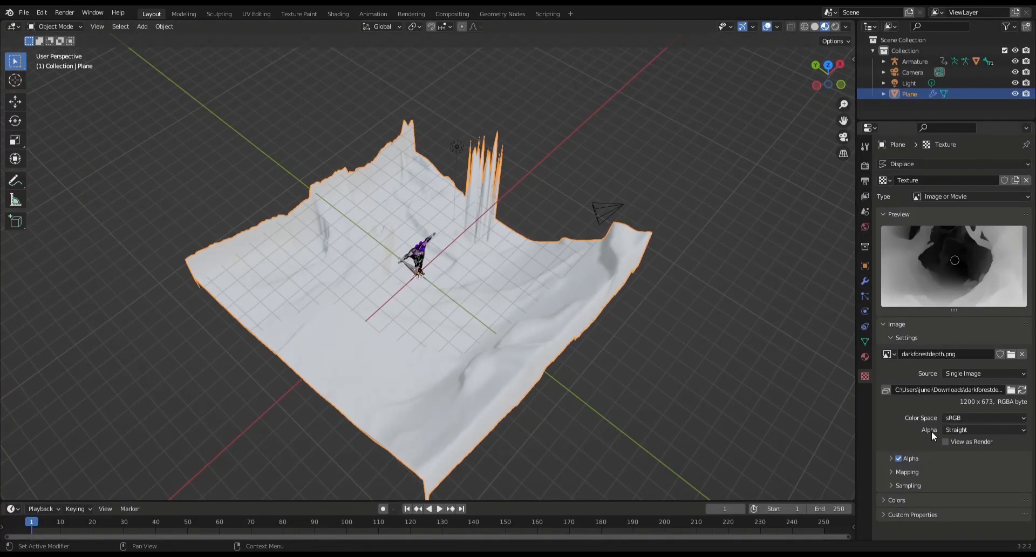
pyautogui.click(904, 472)
pyautogui.scroll(-5, 905, 469)
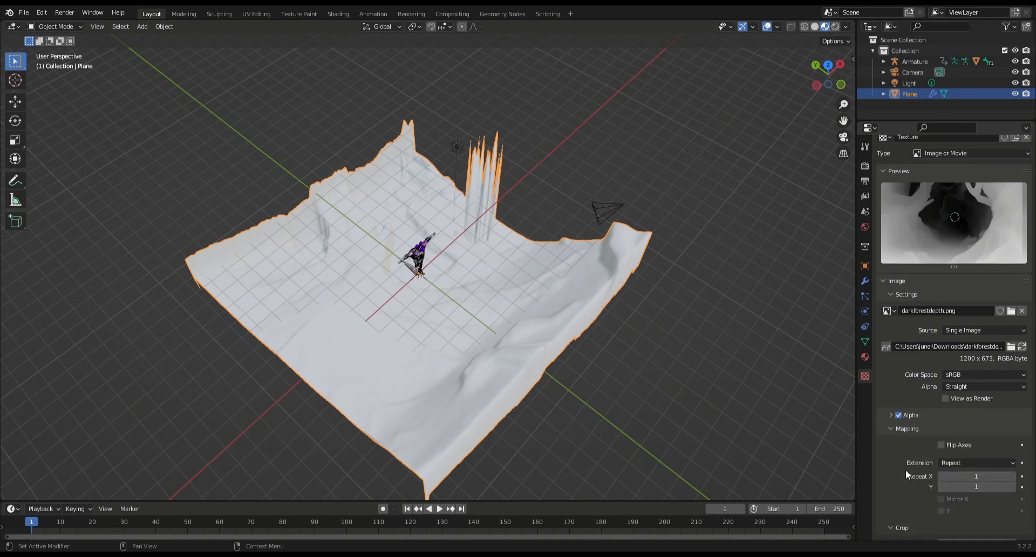
pyautogui.moveTo(977, 522)
pyautogui.mouseDown()
pyautogui.moveTo(993, 522)
pyautogui.moveTo(965, 522)
pyautogui.mouseUp()
pyautogui.moveTo(577, 418); pyautogui.dragTo(632, 455, button='middle')
pyautogui.scroll(-2, 633, 455)
pyautogui.moveTo(546, 310); pyautogui.dragTo(562, 273, button='middle')
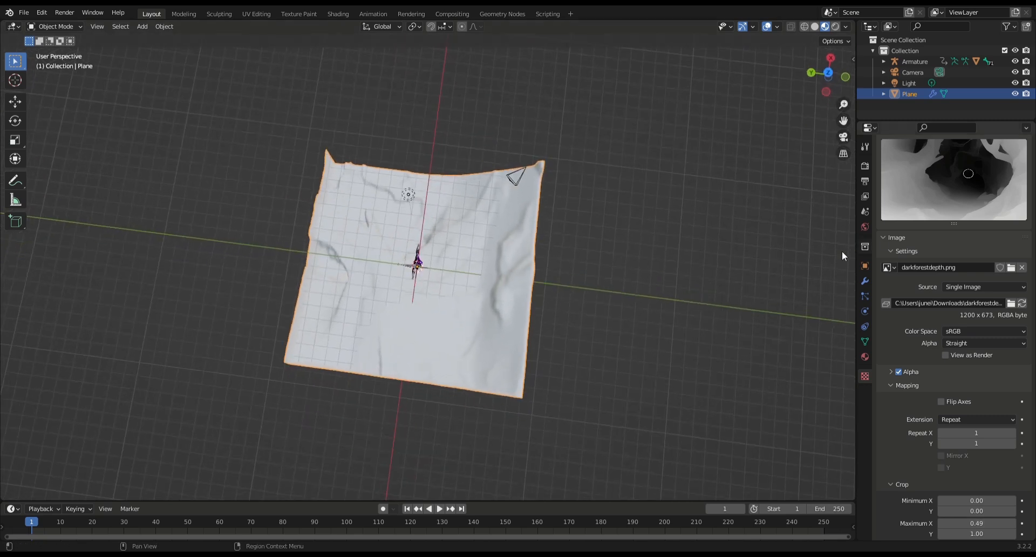
# Create a new material on the plane and switch to the Shading workspace
pyautogui.click(865, 358)
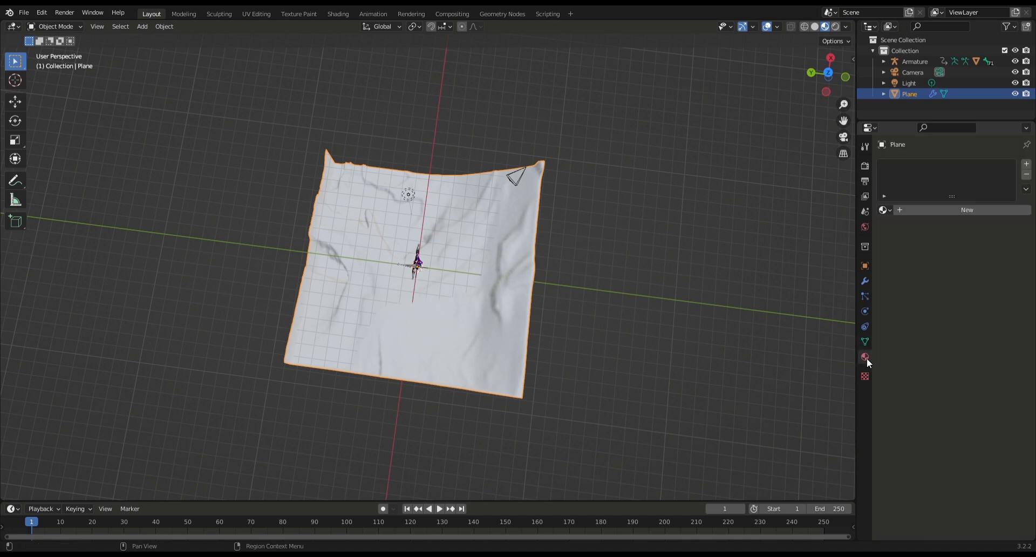
pyautogui.click(917, 216)
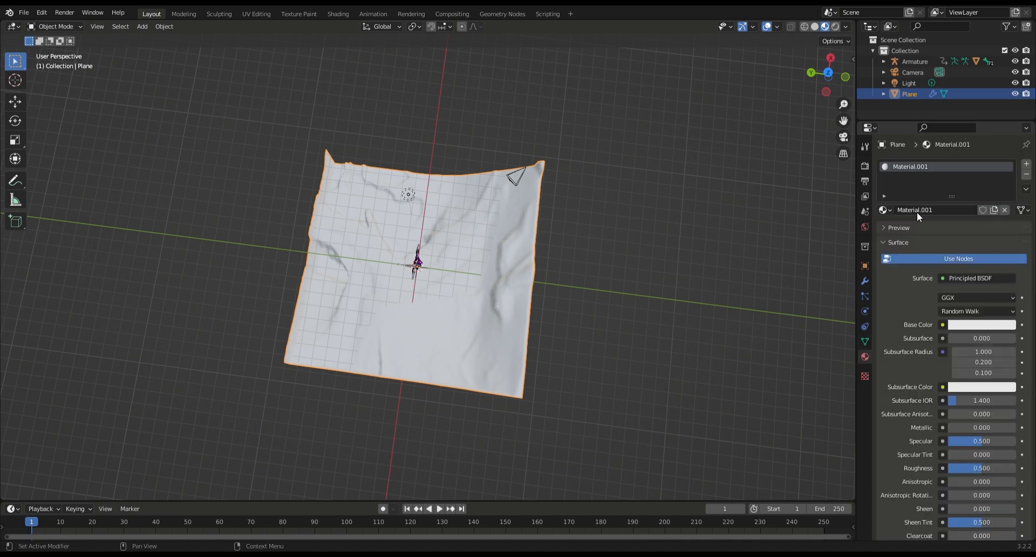
pyautogui.click(339, 14)
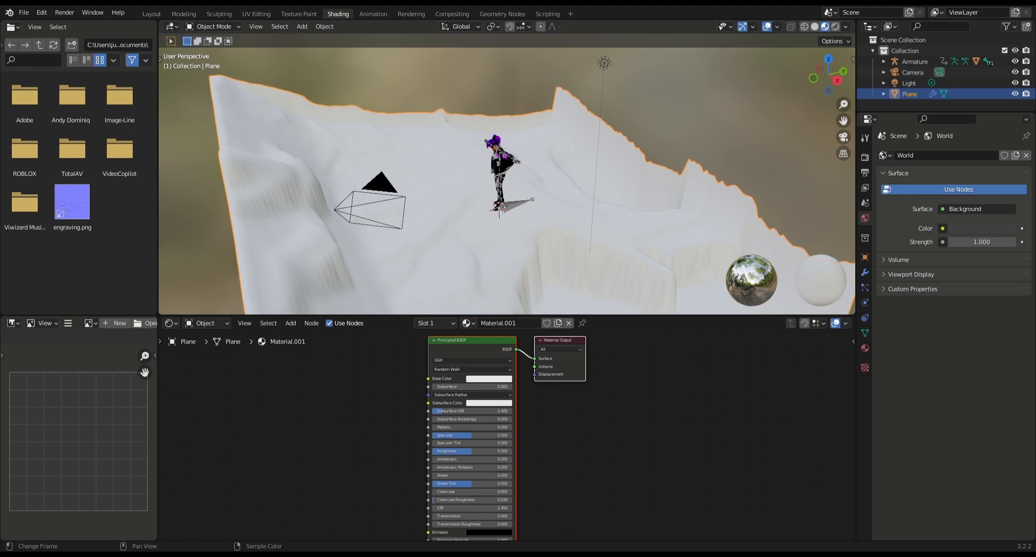
# Connect the darkforest.jpg image's Color to the material's Base Color and set Specular and Roughness to 0
pyautogui.moveTo(309, 449); pyautogui.dragTo(429, 378)
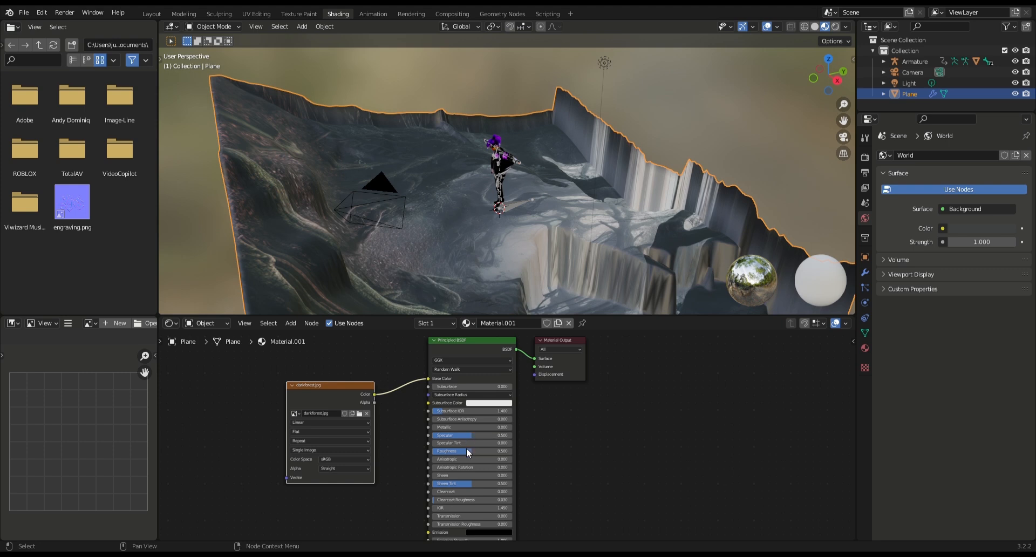
pyautogui.moveTo(465, 451); pyautogui.dragTo(435, 435)
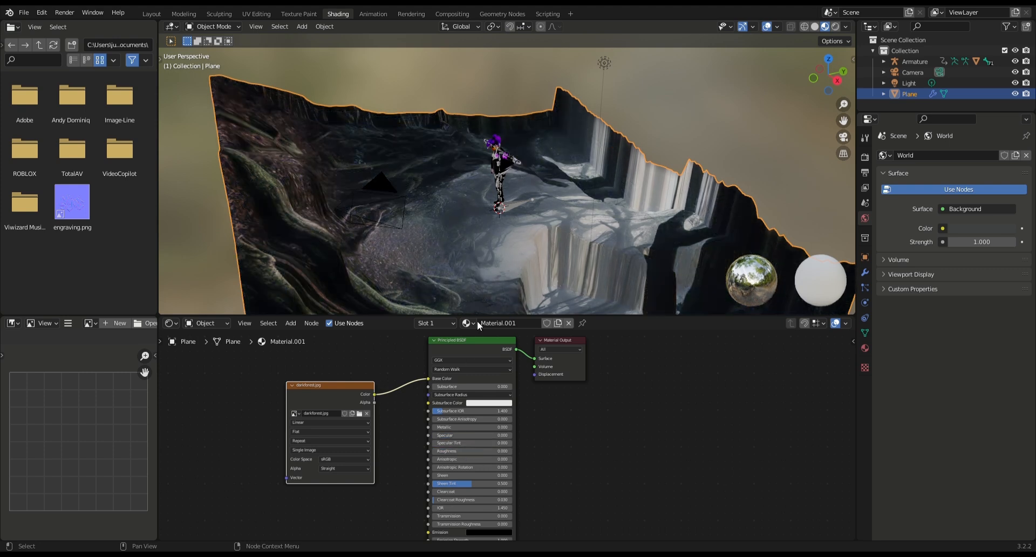
# Return to the Layout workspace and rotate the plane about the global X axis to stand the forest upright behind the character
pyautogui.moveTo(502, 302); pyautogui.dragTo(575, 191, button='middle')
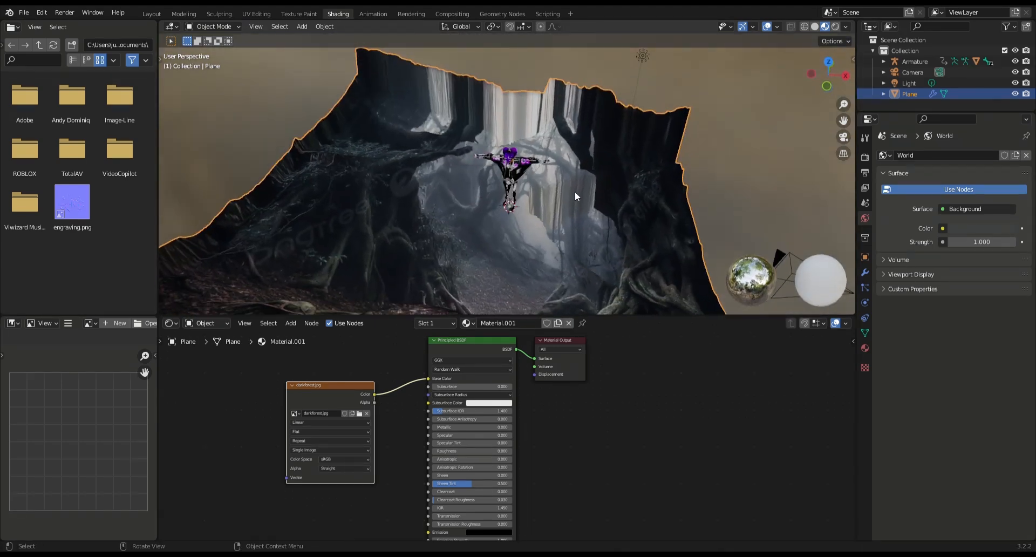
pyautogui.click(151, 13)
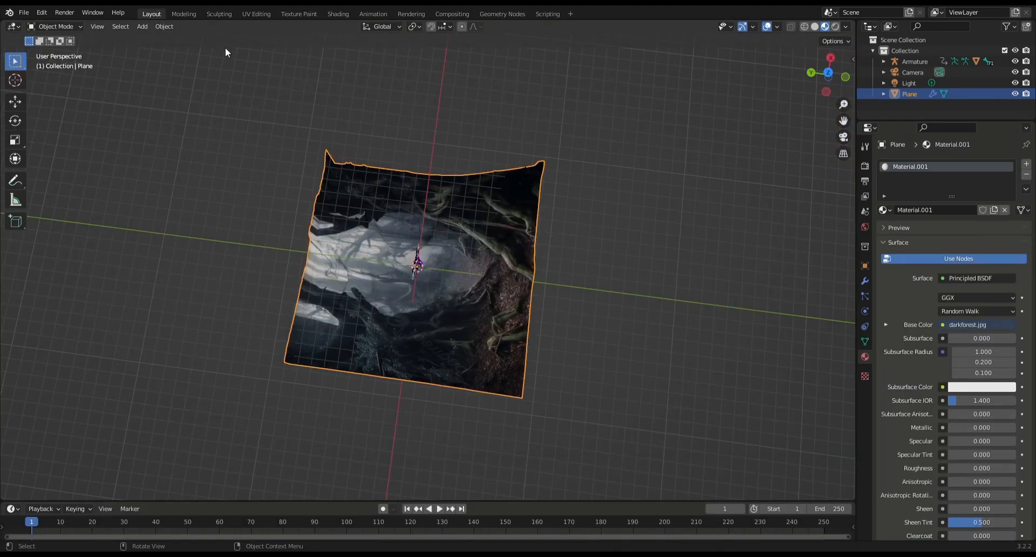
pyautogui.moveTo(225, 47)
pyautogui.mouseDown(button='middle')
pyautogui.moveTo(603, 133)
pyautogui.moveTo(441, 254)
pyautogui.moveTo(526, 240)
pyautogui.moveTo(640, 243)
pyautogui.moveTo(691, 318)
pyautogui.moveTo(688, 298)
pyautogui.moveTo(574, 238)
pyautogui.moveTo(564, 219)
pyautogui.moveTo(407, 275)
pyautogui.mouseUp(button='middle')
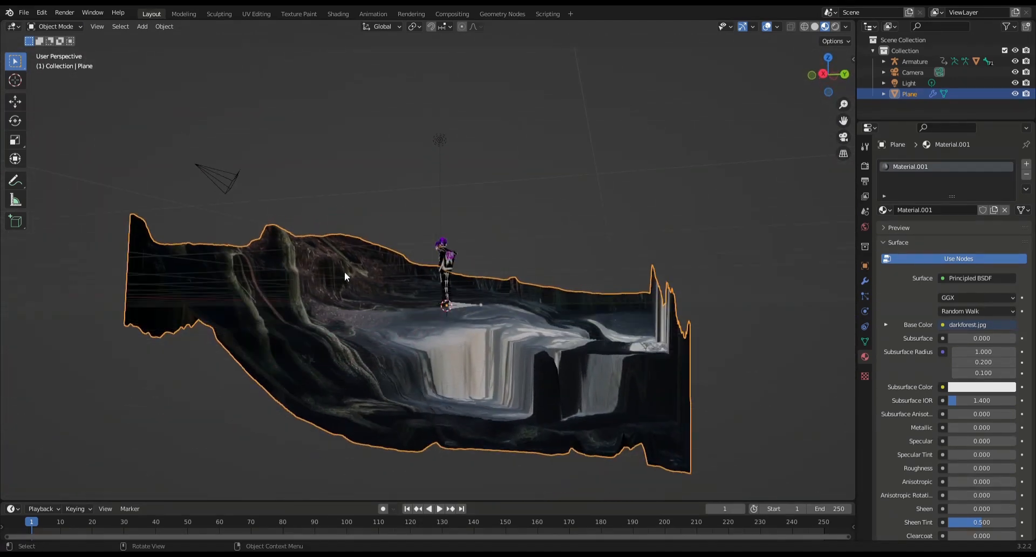
pyautogui.moveTo(345, 276); pyautogui.dragTo(539, 214, button='middle')
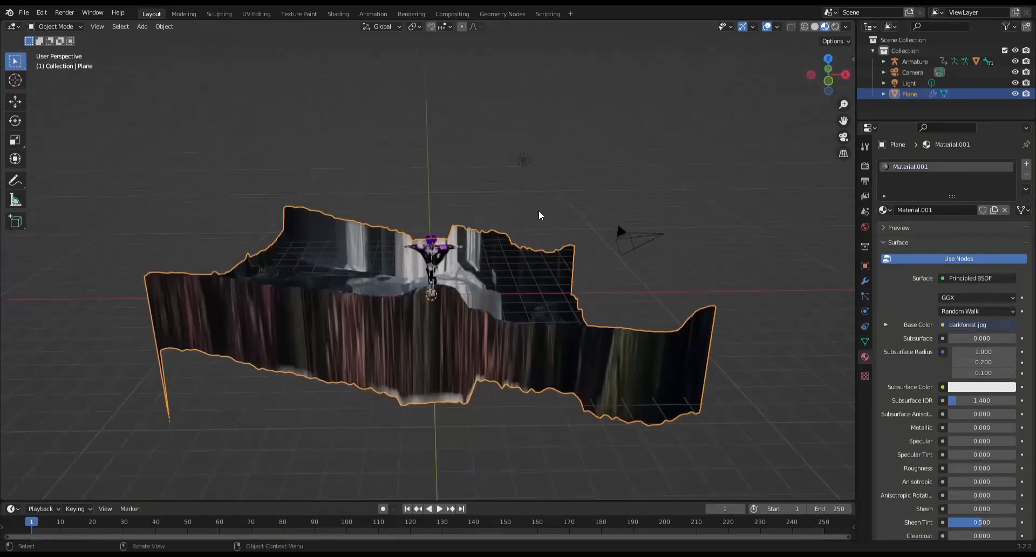
pyautogui.press('r')
pyautogui.press('x')
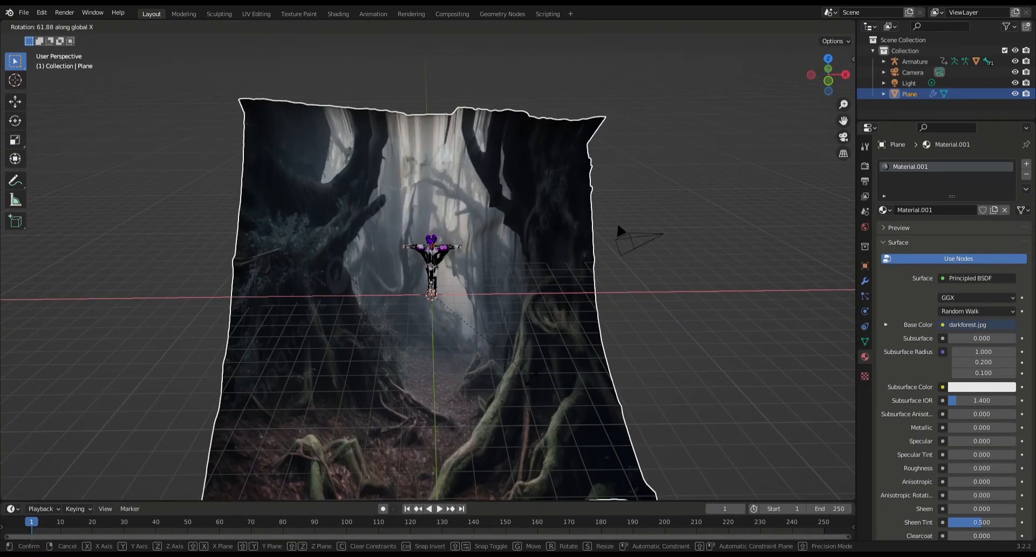
pyautogui.click(438, 419)
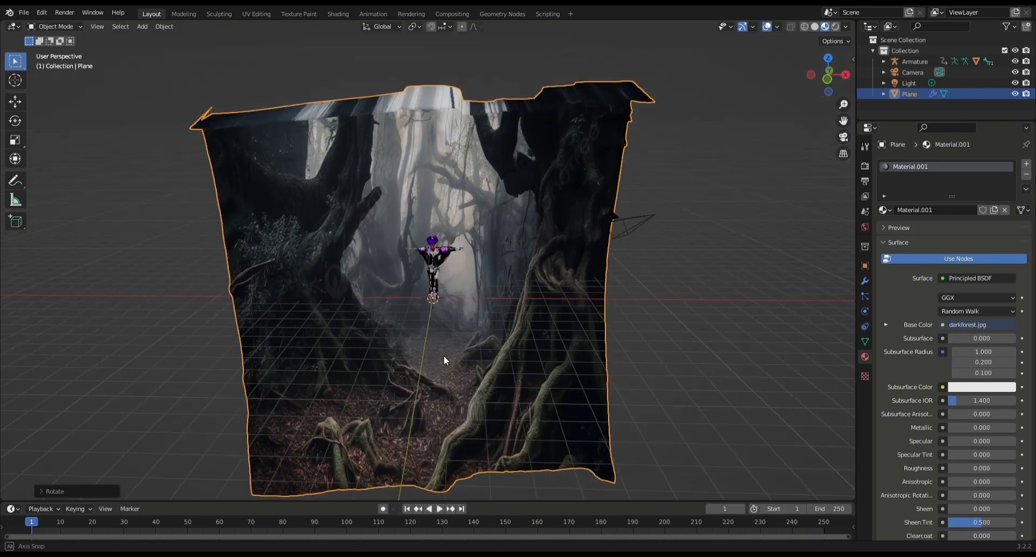
# Raise the plane along the Z axis to bring the forest floor to the character's feet, and check the alignment from the side
pyautogui.moveTo(444, 355); pyautogui.dragTo(384, 319, button='middle')
pyautogui.press('g')
pyautogui.press('z')
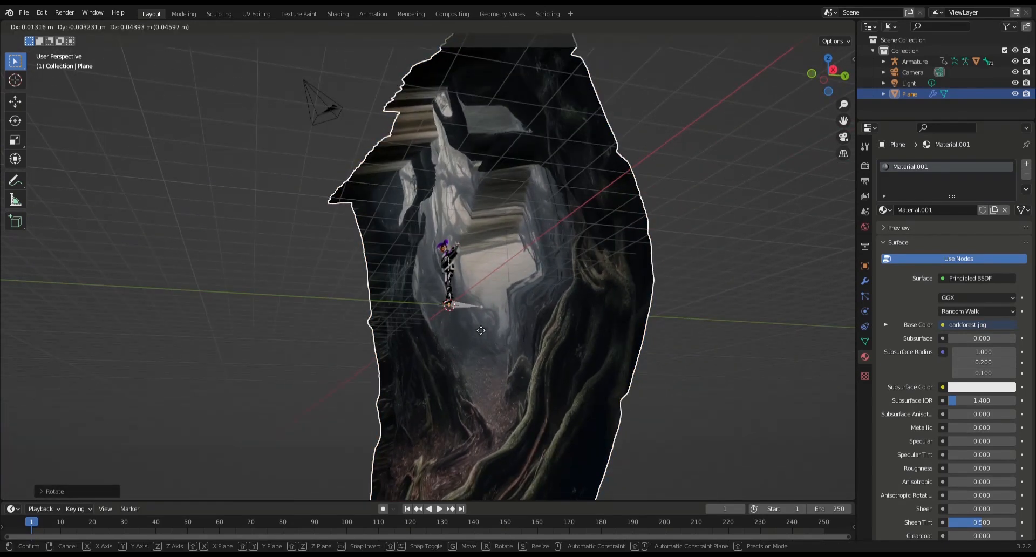
pyautogui.click(493, 204)
pyautogui.moveTo(489, 204); pyautogui.dragTo(610, 271, button='middle')
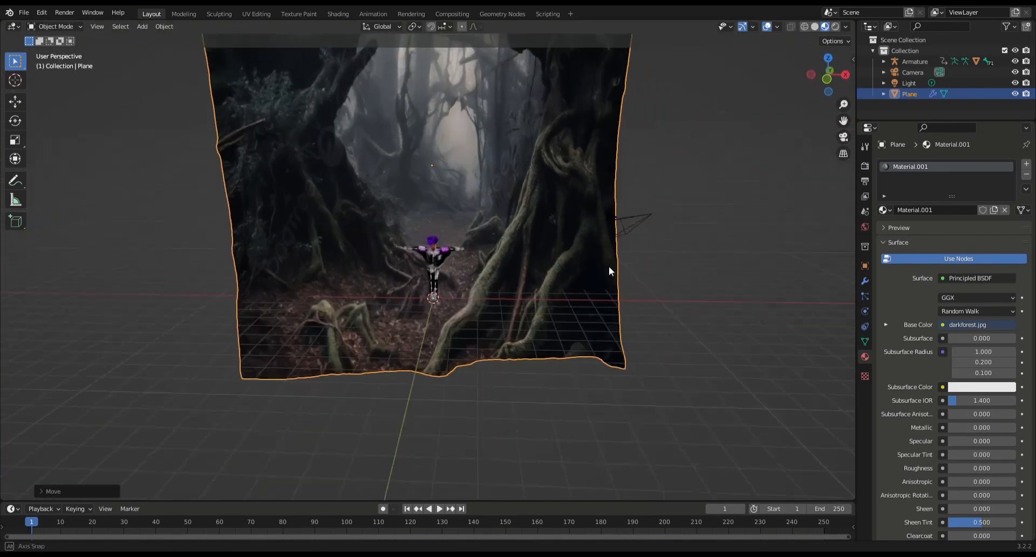
pyautogui.scroll(4, 594, 261)
pyautogui.moveTo(474, 293)
pyautogui.mouseDown(button='middle')
pyautogui.moveTo(624, 286)
pyautogui.moveTo(485, 304)
pyautogui.mouseUp(button='middle')
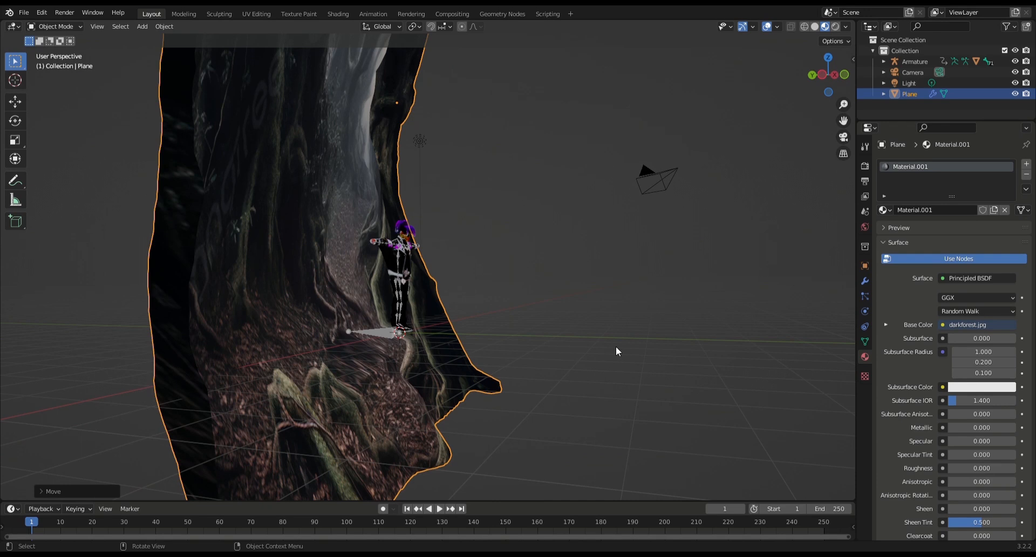
# Increase the plane's Displace modifier Strength to 2.7 and inspect the deeper terrain from several angles
pyautogui.click(865, 376)
pyautogui.scroll(-5, 939, 424)
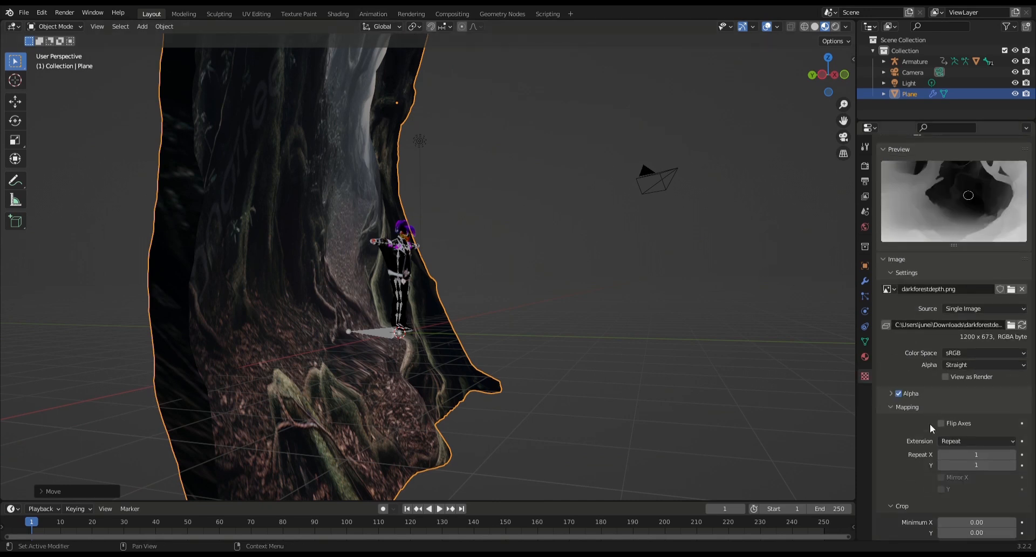
pyautogui.click(865, 281)
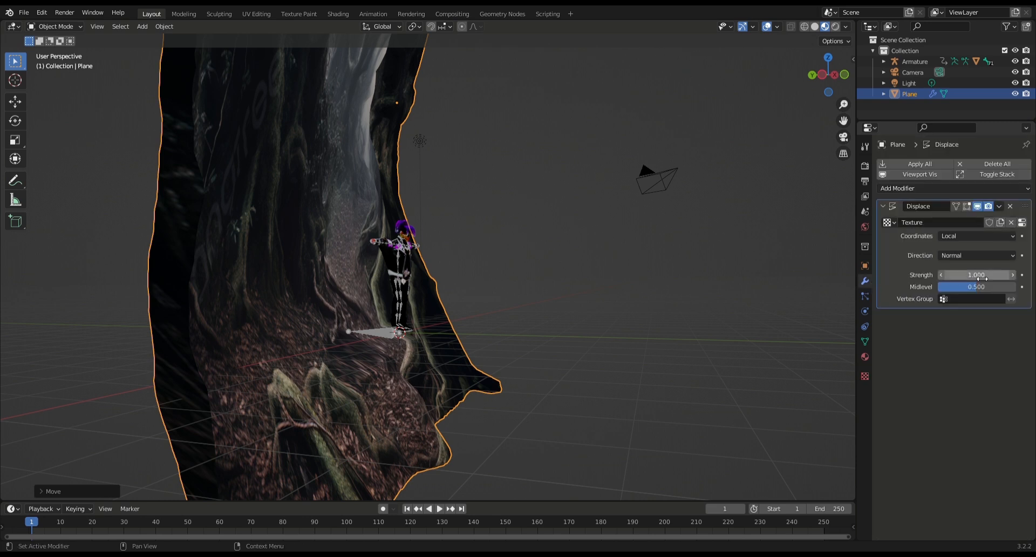
pyautogui.moveTo(953, 279); pyautogui.dragTo(1009, 279)
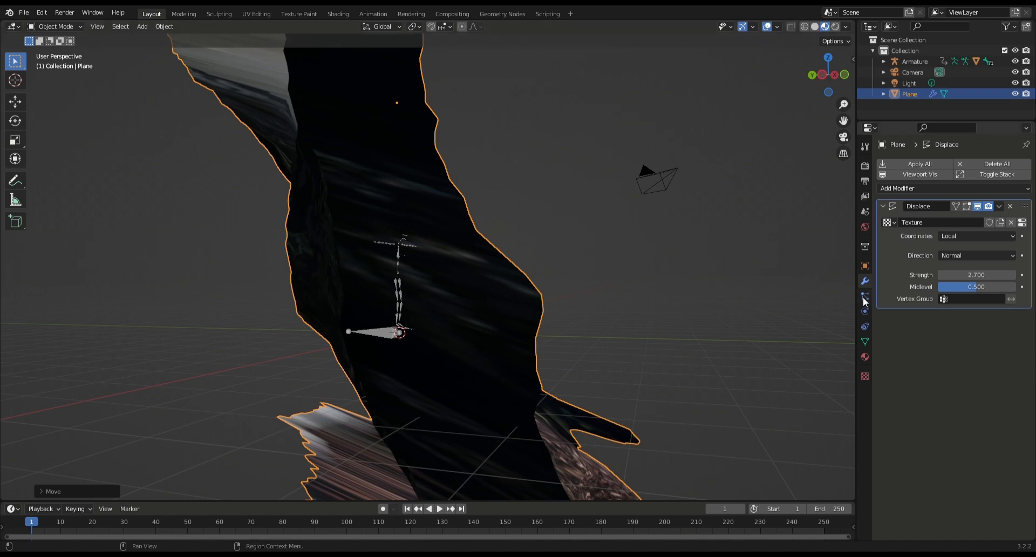
pyautogui.moveTo(699, 291); pyautogui.dragTo(695, 330, button='middle')
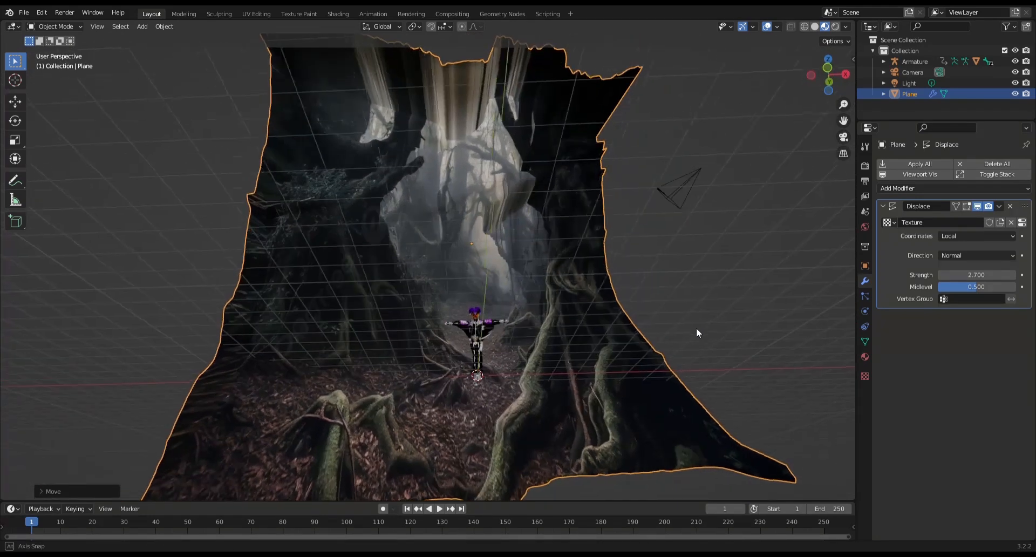
# Raise the displacement texture's crop Maximum X to 1.01, comparing the terrain shape from the front and side
pyautogui.click(864, 376)
pyautogui.scroll(-3, 930, 434)
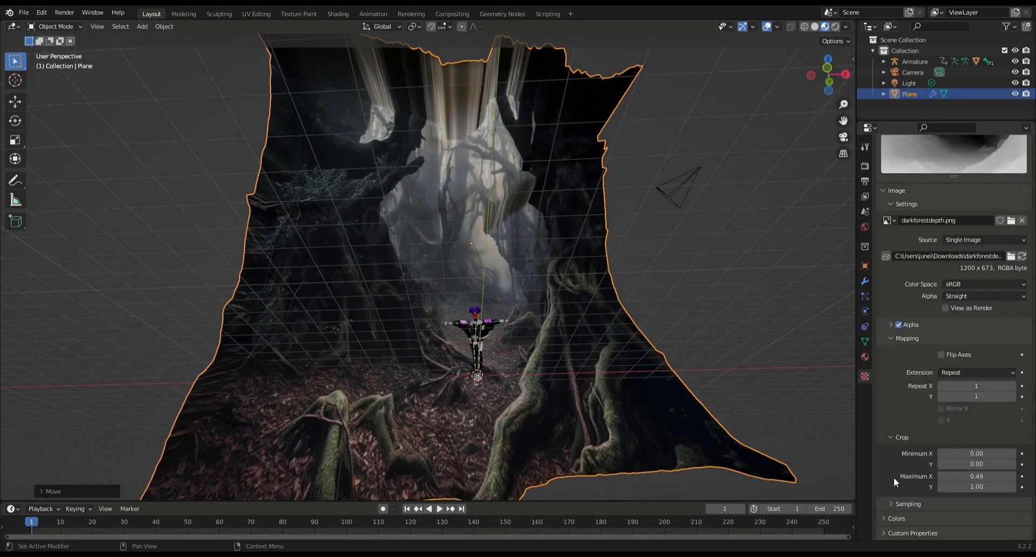
pyautogui.moveTo(954, 477); pyautogui.dragTo(1028, 477)
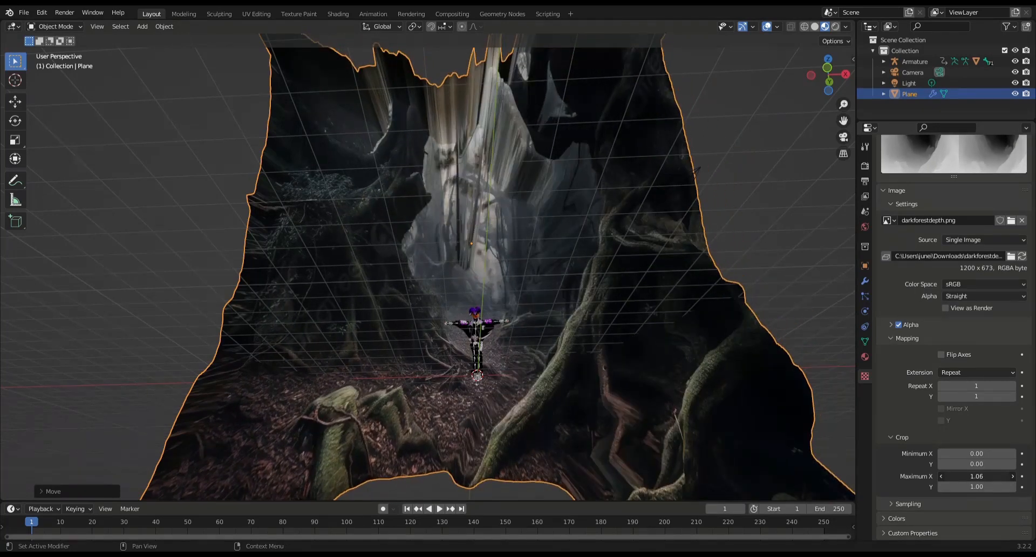
pyautogui.moveTo(824, 396); pyautogui.dragTo(556, 337, button='middle')
pyautogui.scroll(5, 923, 357)
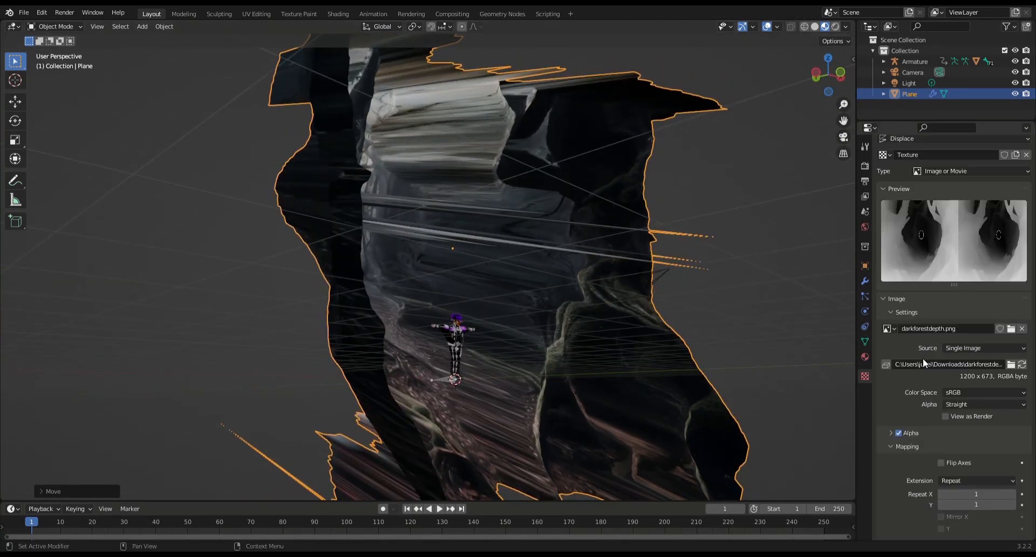
pyautogui.moveTo(628, 232); pyautogui.dragTo(484, 199, button='middle')
pyautogui.scroll(-3, 637, 246)
pyautogui.scroll(-2, 946, 438)
pyautogui.scroll(-4, 947, 438)
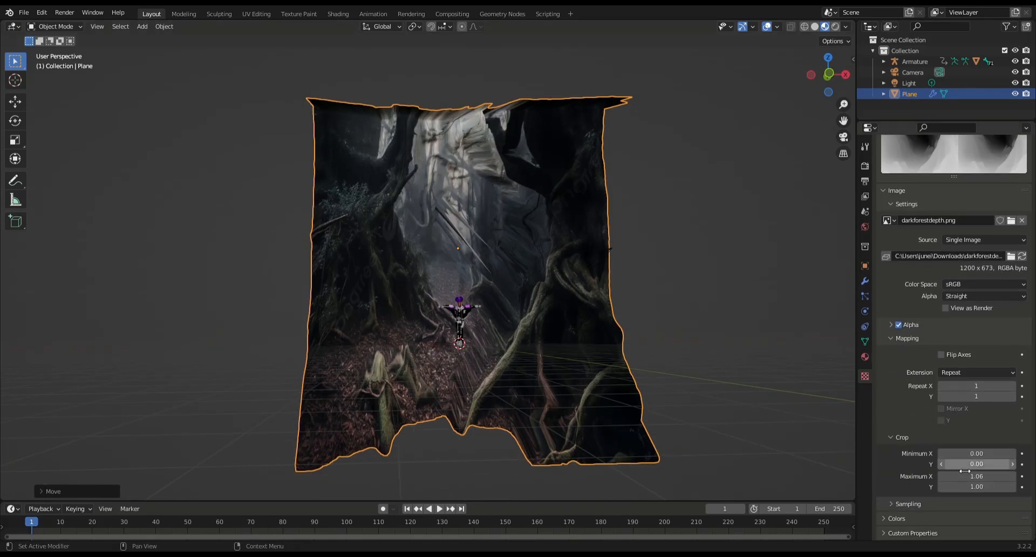
pyautogui.moveTo(971, 475); pyautogui.dragTo(966, 454)
# Tilt the plane about the global X axis so the forest path lies flatter beneath the character
pyautogui.moveTo(826, 399); pyautogui.dragTo(679, 357, button='middle')
pyautogui.scroll(5, 658, 358)
pyautogui.press('r')
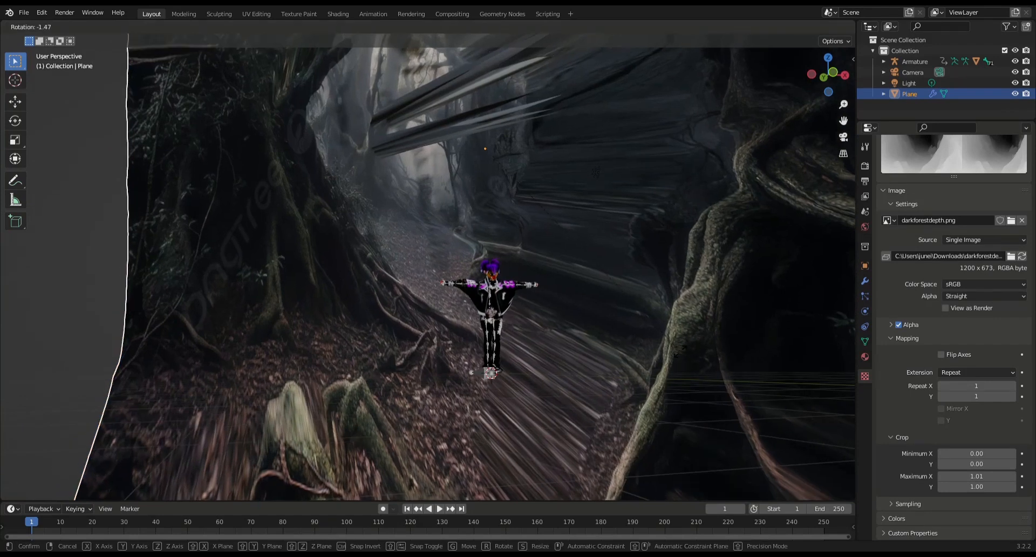
pyautogui.press('x')
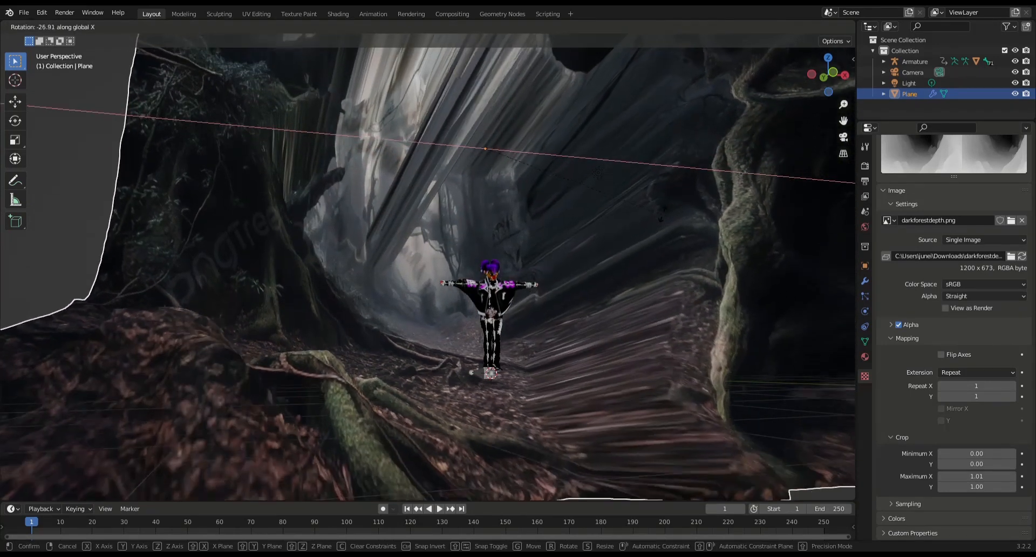
pyautogui.click(661, 203)
pyautogui.moveTo(663, 209); pyautogui.dragTo(648, 236, button='middle')
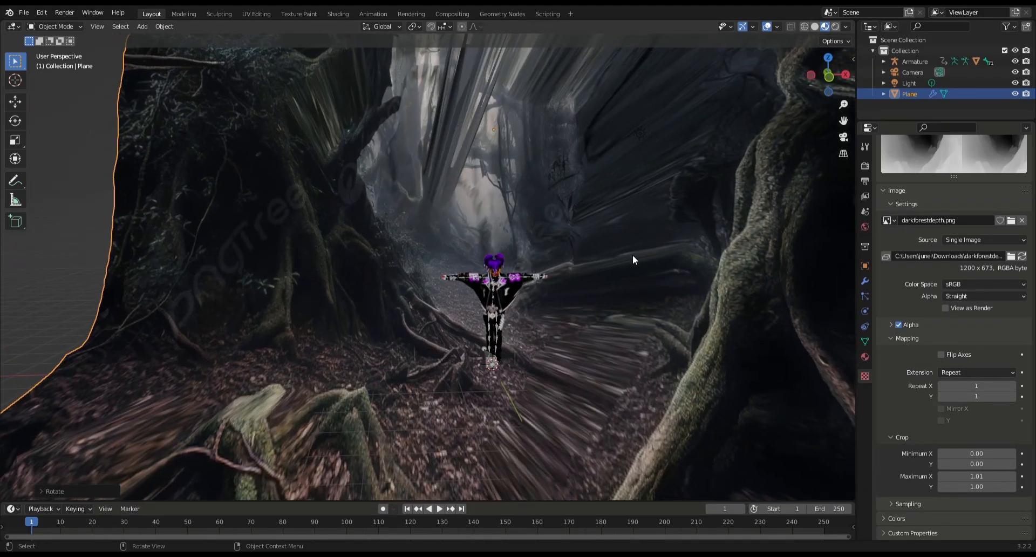
# Lock the camera to the view, frame the full character centrally against the forest, and unlock the camera again
pyautogui.press('KP_0')
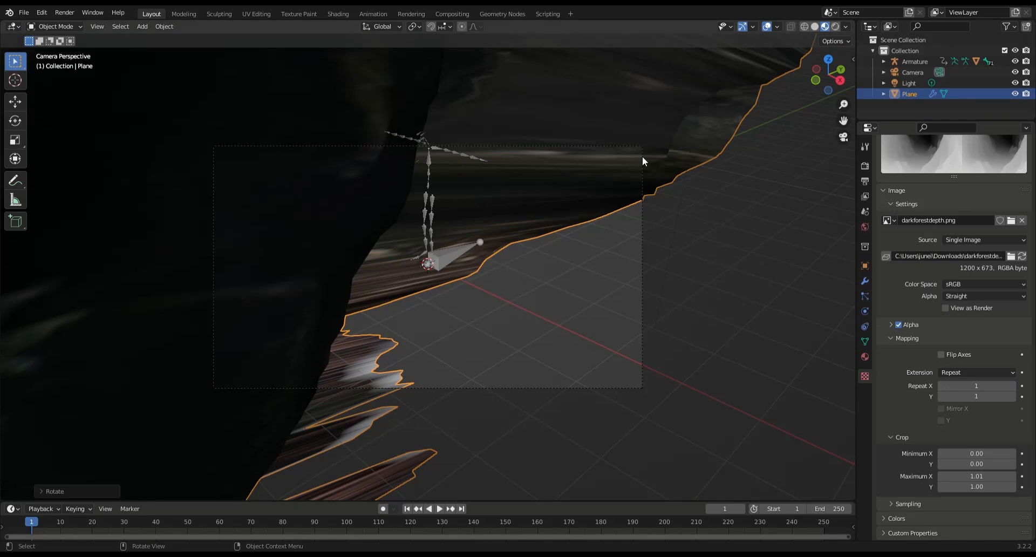
pyautogui.press('n')
pyautogui.click(848, 106)
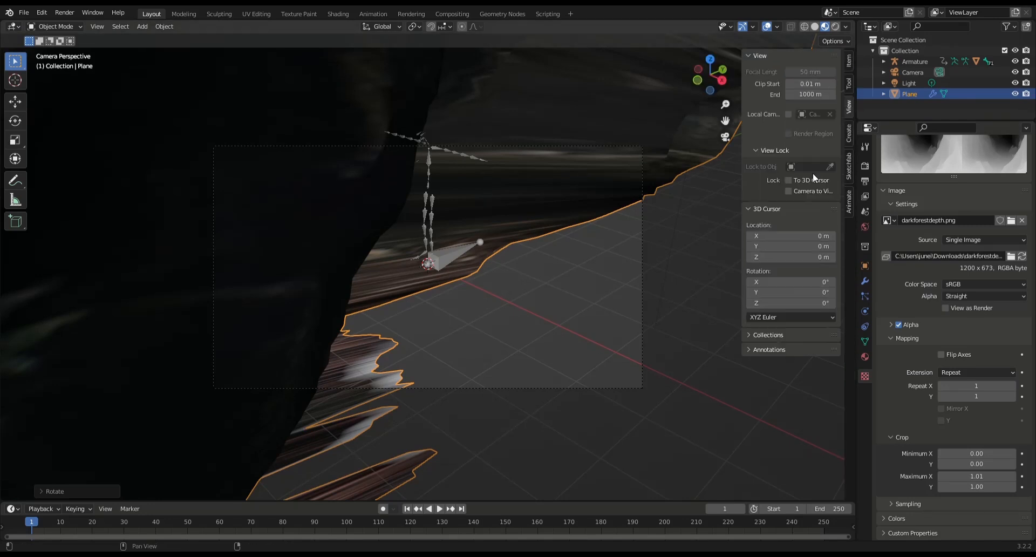
pyautogui.click(805, 190)
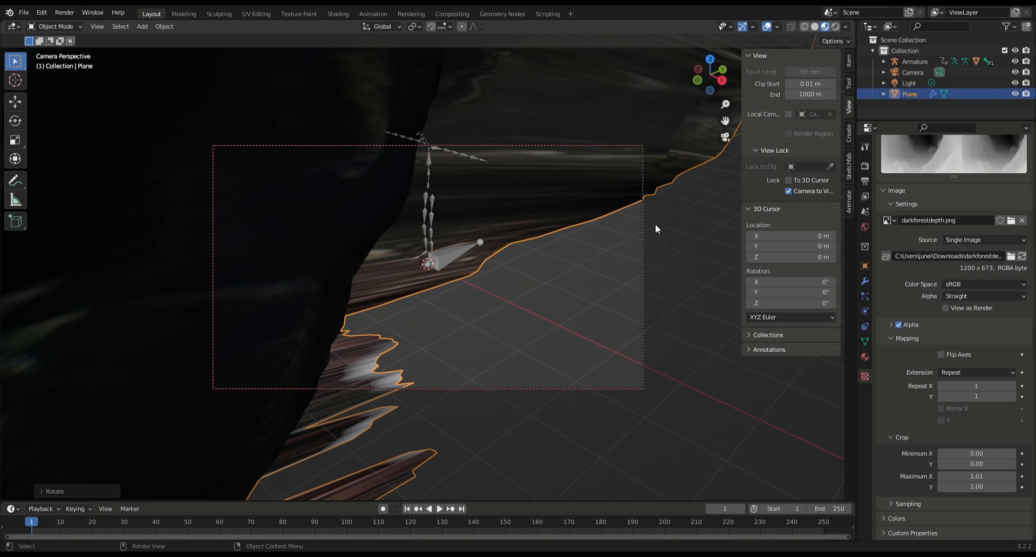
pyautogui.moveTo(432, 260); pyautogui.dragTo(482, 264, button='middle')
pyautogui.scroll(1, 478, 278)
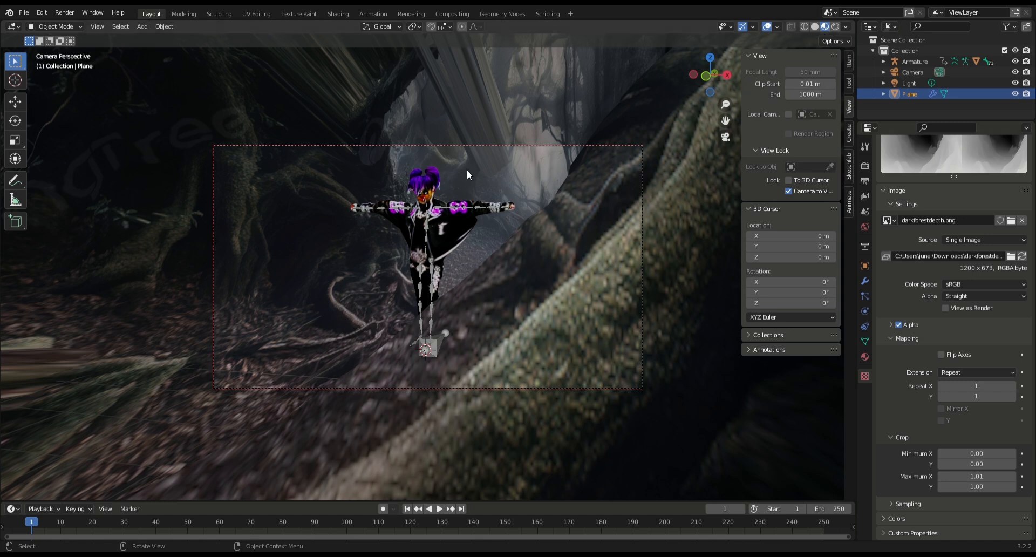
pyautogui.click(787, 190)
# Leave the camera view, select the character's armature and put it into Pose Mode
pyautogui.moveTo(582, 247); pyautogui.dragTo(582, 249, button='middle')
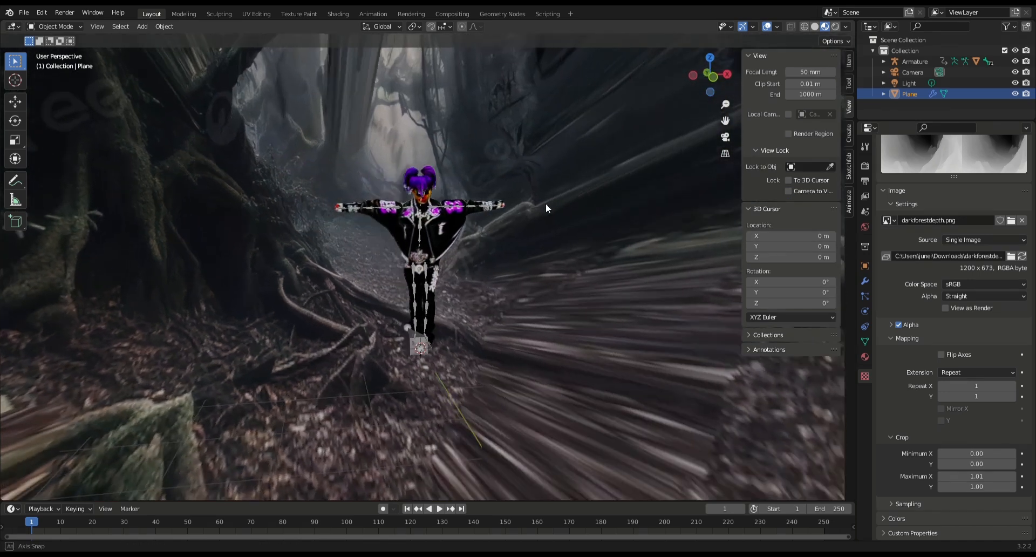
pyautogui.moveTo(546, 203); pyautogui.dragTo(569, 262, button='middle')
pyautogui.scroll(3, 528, 213)
pyautogui.scroll(3, 529, 214)
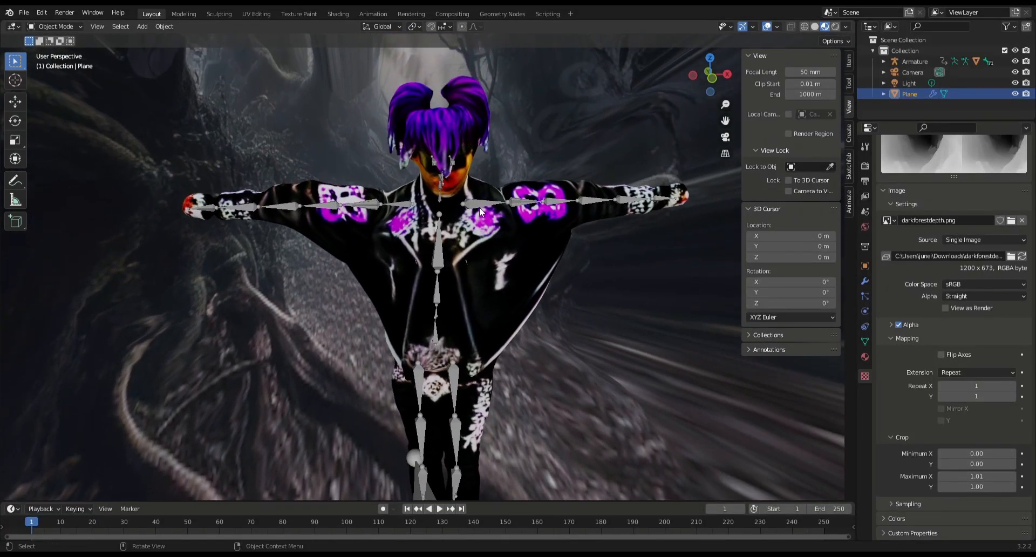
pyautogui.click(503, 197)
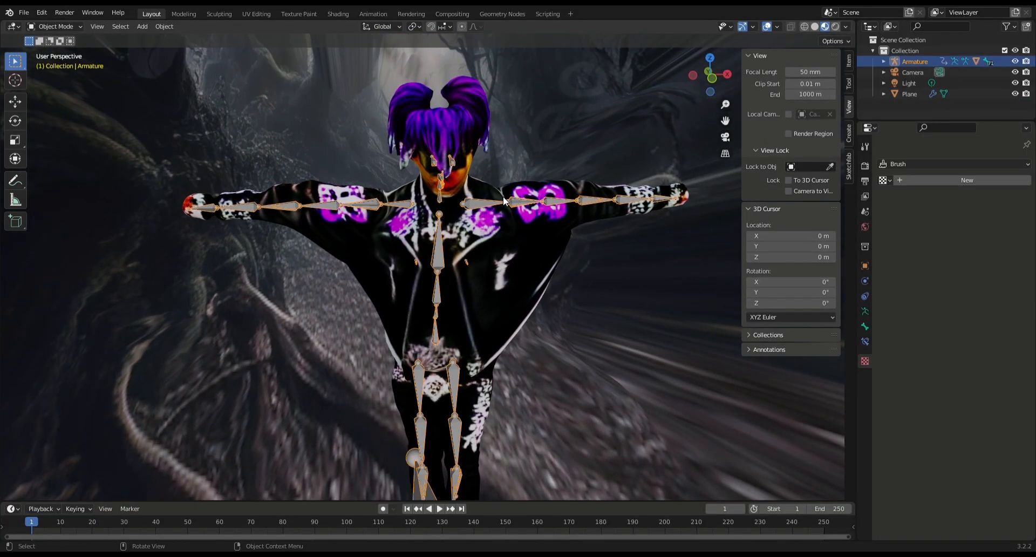
pyautogui.click(81, 26)
pyautogui.click(64, 64)
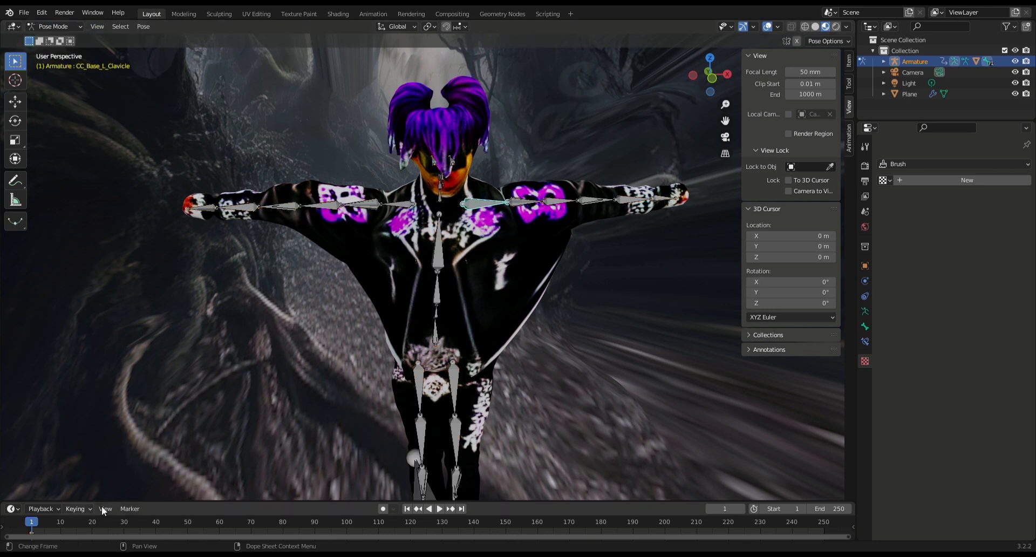
# Change the timeline to a Dope Sheet in Action Editor mode and enlarge its area
pyautogui.click(130, 508)
pyautogui.moveTo(244, 501); pyautogui.dragTo(243, 469)
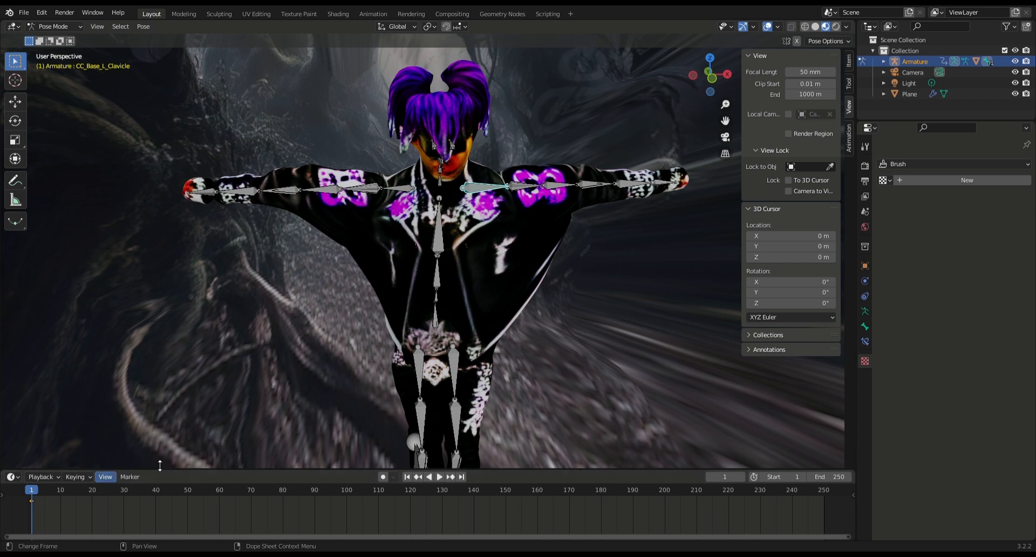
pyautogui.click(12, 477)
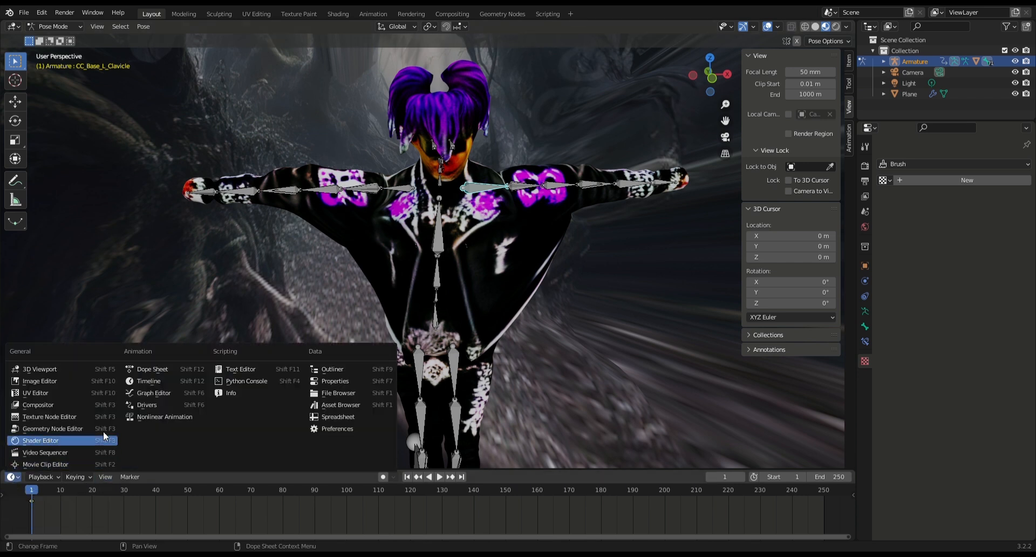
pyautogui.click(160, 370)
pyautogui.click(49, 475)
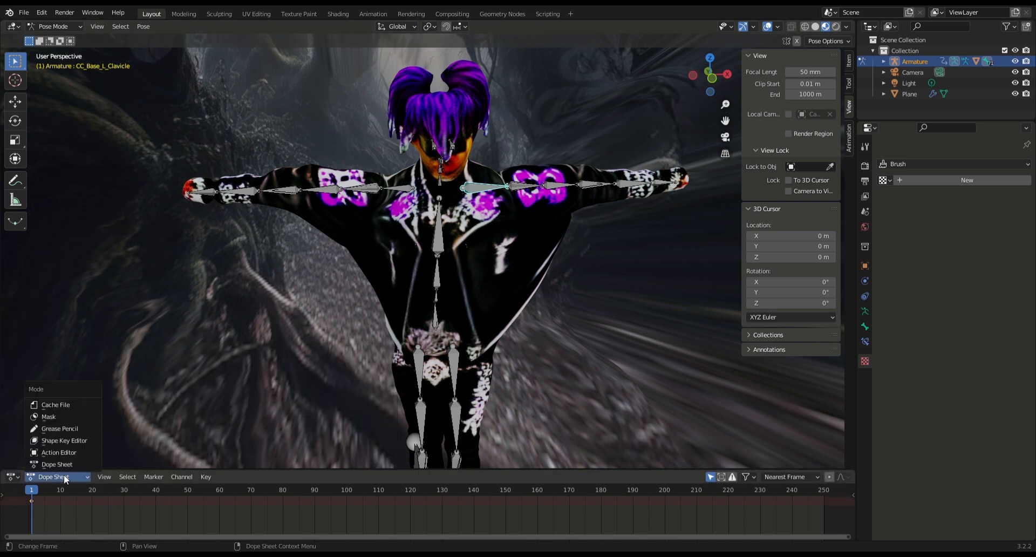
pyautogui.click(64, 452)
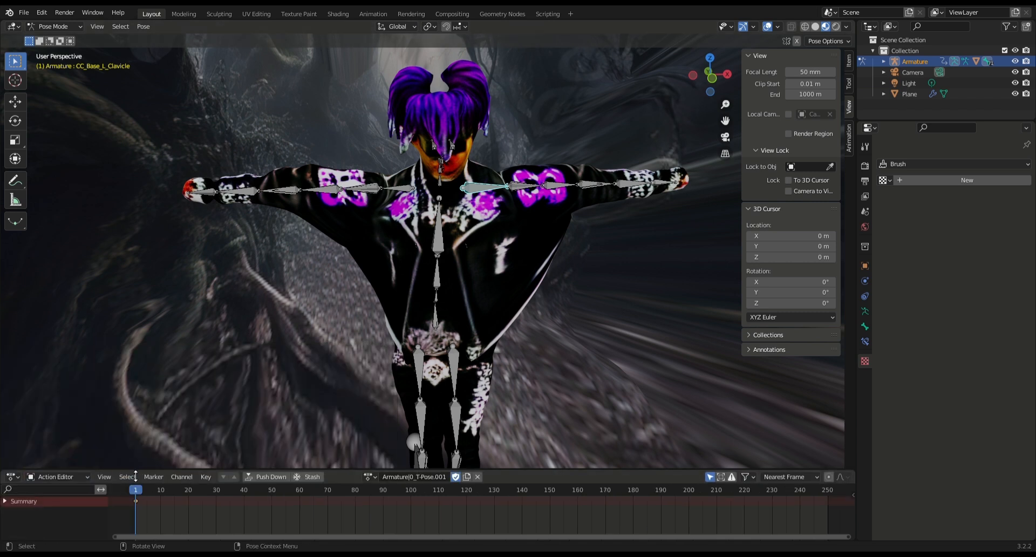
pyautogui.moveTo(135, 476); pyautogui.dragTo(135, 439)
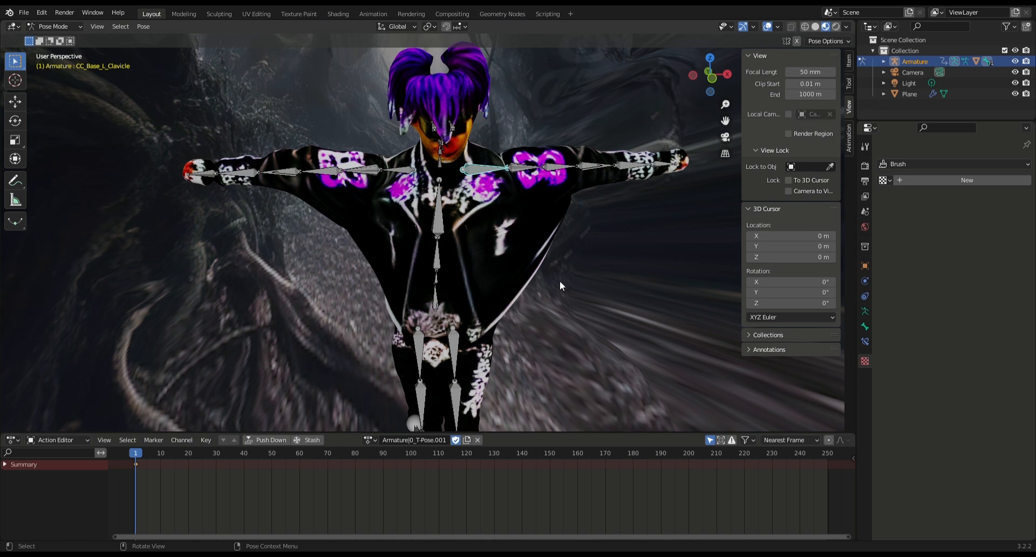
# Change the rotation mode of the CC_Base_L_Clavicle bone to XYZ Euler
pyautogui.click(848, 60)
pyautogui.click(784, 172)
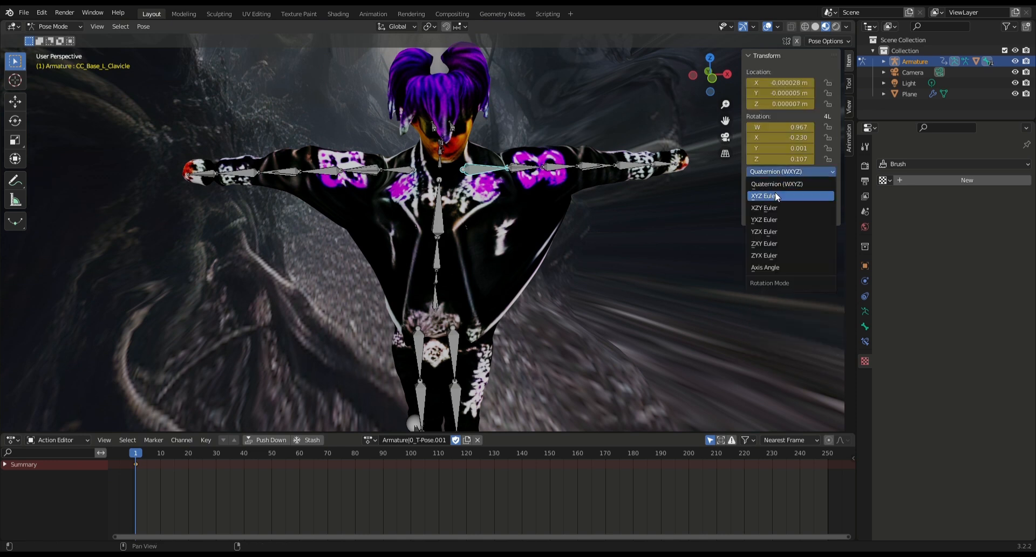
pyautogui.click(775, 194)
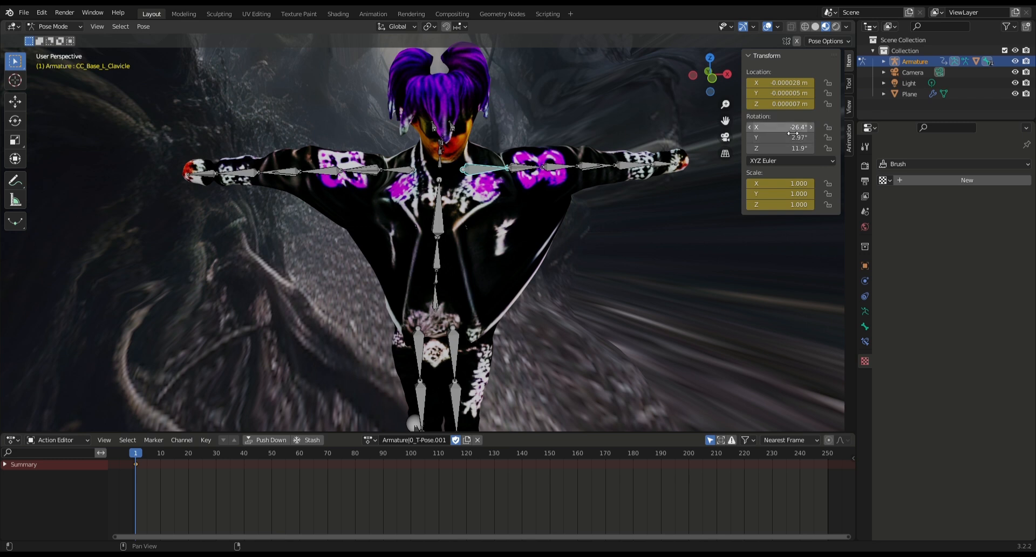
# Lower the left arm by setting the CC_Base_L_Clavicle bone's Z rotation to about -13.9°, and keyframe the rotation
pyautogui.press('i')
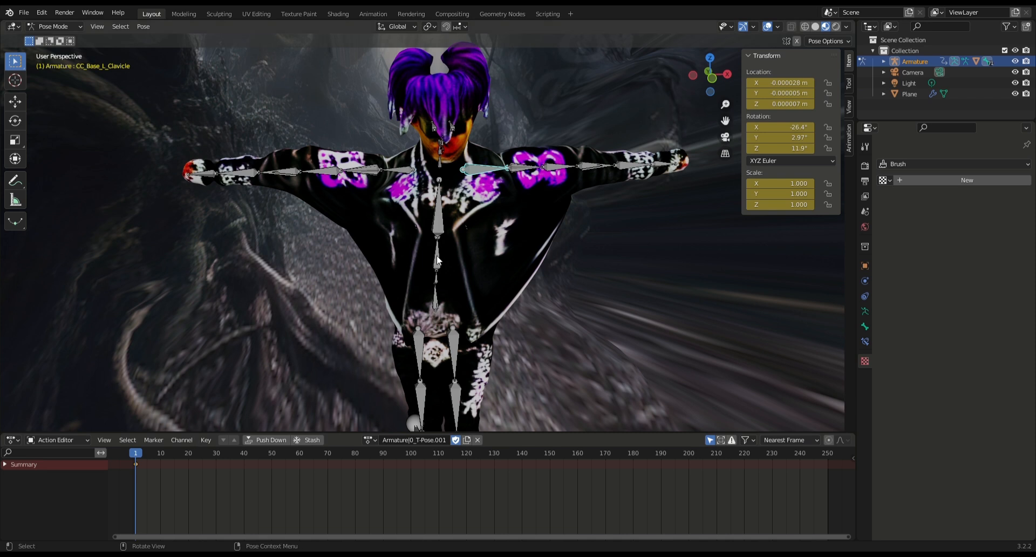
pyautogui.scroll(-5, 514, 201)
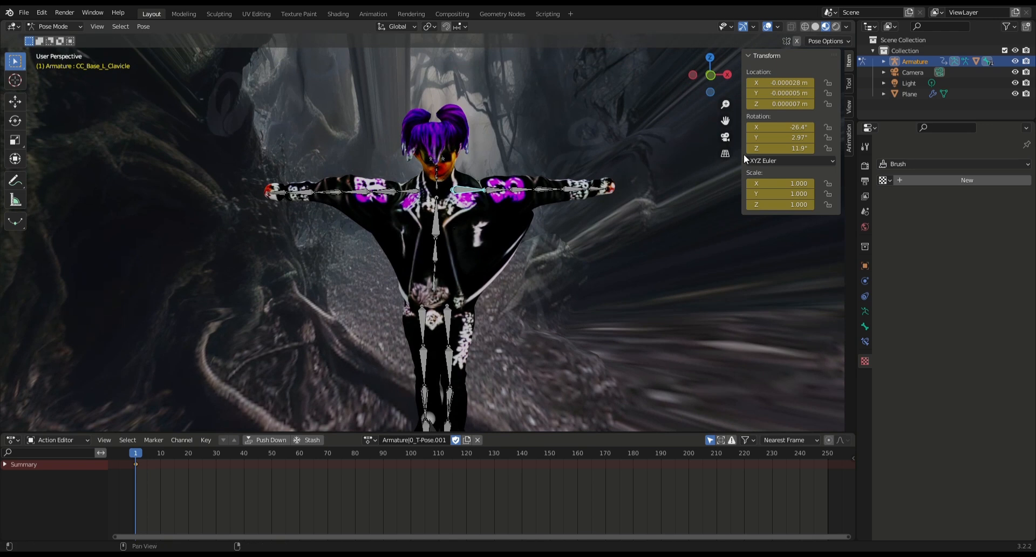
pyautogui.moveTo(783, 126); pyautogui.dragTo(769, 127)
pyautogui.hotkey('ctrl', 'z')
pyautogui.moveTo(658, 160); pyautogui.dragTo(613, 165, button='middle')
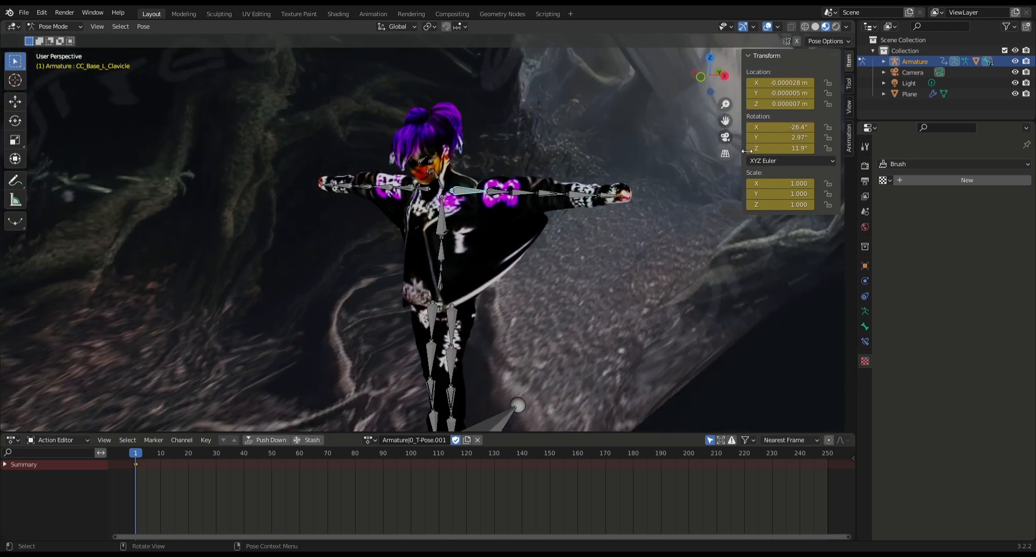
pyautogui.moveTo(753, 147); pyautogui.dragTo(739, 148)
pyautogui.moveTo(717, 178); pyautogui.dragTo(700, 176, button='middle')
pyautogui.press('i')
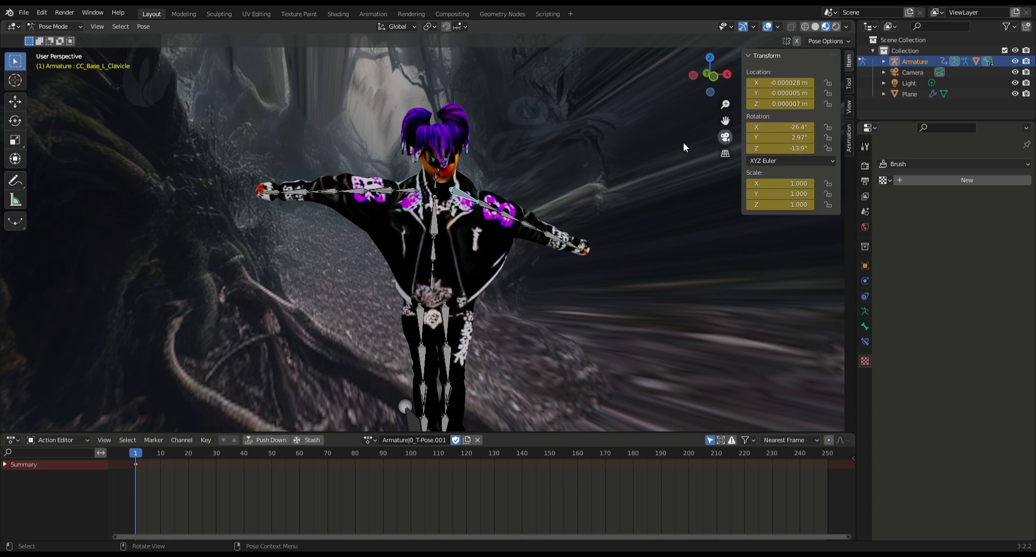
# Change the rotation mode of the CC_Base_L_UpperarmTwist01 bone to XYZ Euler and keyframe its rotation
pyautogui.click(492, 213)
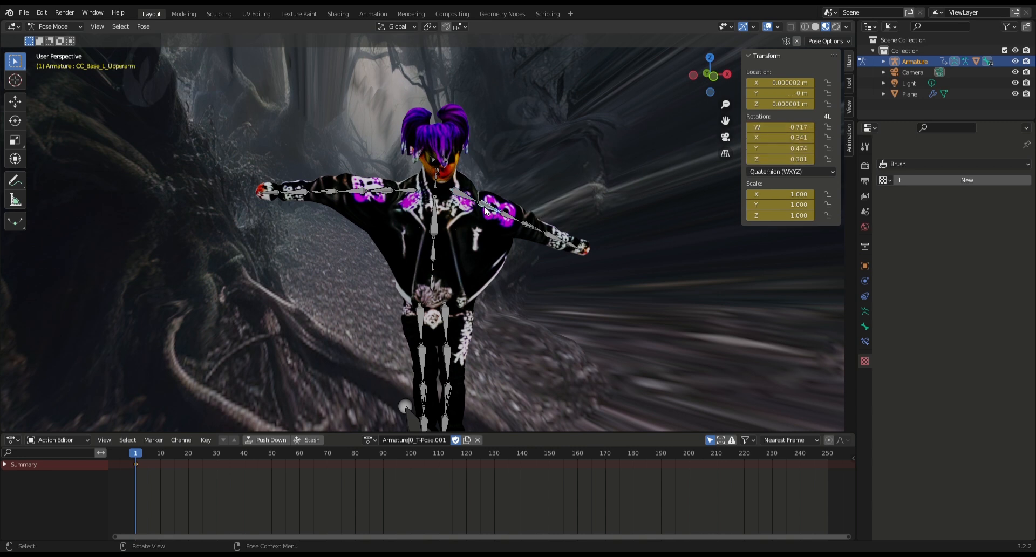
pyautogui.click(763, 171)
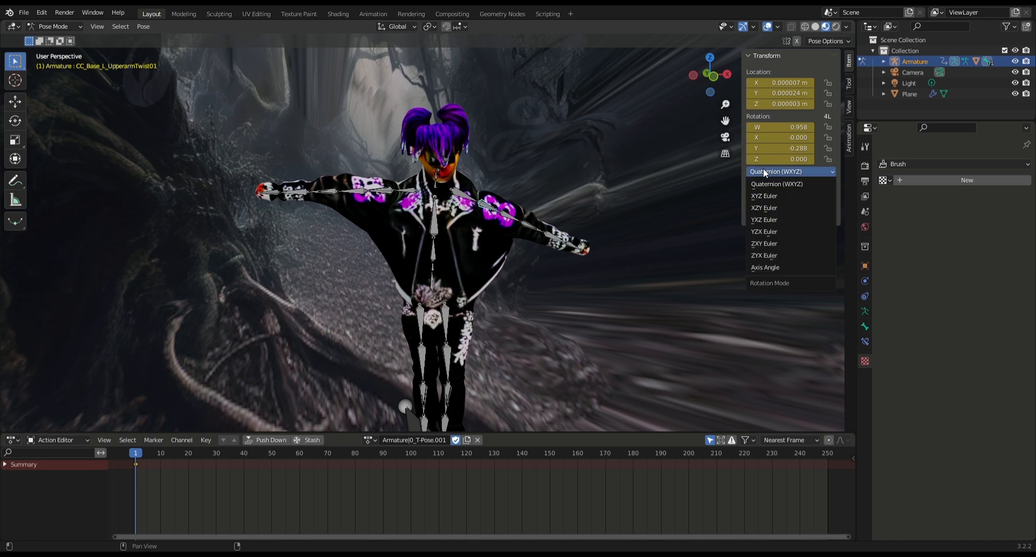
pyautogui.click(764, 194)
pyautogui.press('i')
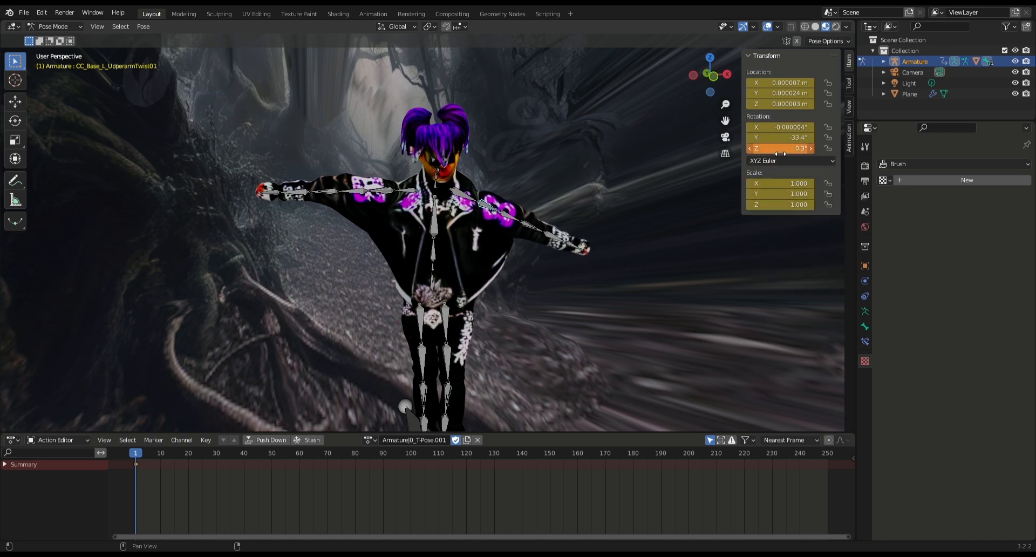
# Bring the left arm down beside the body by rotating its upper arm twist bone to about X 55.6° and Y -4.25°
pyautogui.moveTo(661, 171); pyautogui.dragTo(615, 169, button='middle')
pyautogui.moveTo(787, 130); pyautogui.dragTo(982, 130)
pyautogui.moveTo(562, 155); pyautogui.dragTo(651, 125, button='middle')
pyautogui.moveTo(787, 126); pyautogui.dragTo(841, 127)
pyautogui.moveTo(580, 127); pyautogui.dragTo(612, 160, button='middle')
pyautogui.moveTo(781, 140); pyautogui.dragTo(863, 140)
pyautogui.moveTo(477, 169)
pyautogui.mouseDown(button='middle')
pyautogui.moveTo(388, 170)
pyautogui.moveTo(306, 193)
pyautogui.moveTo(488, 167)
pyautogui.moveTo(491, 157)
pyautogui.mouseUp(button='middle')
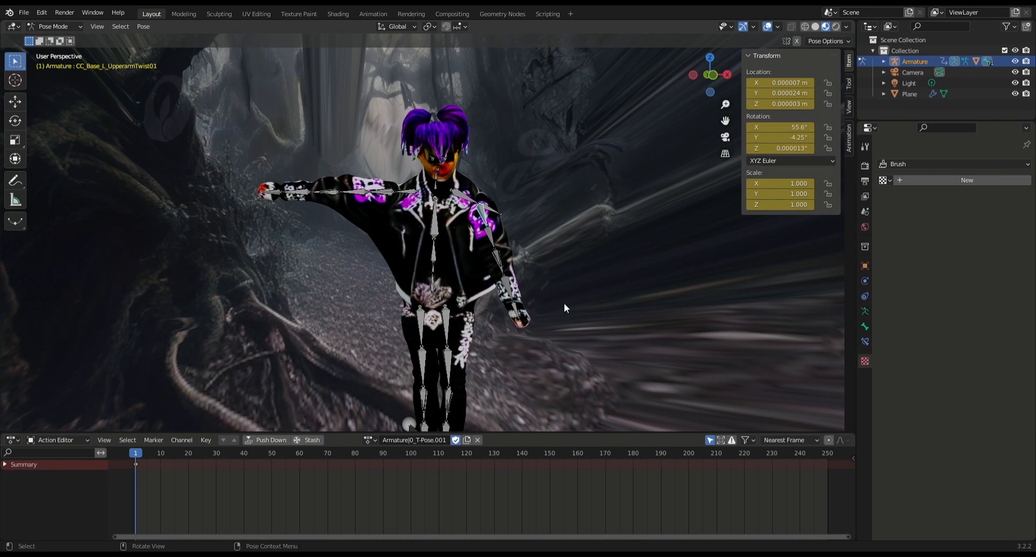
pyautogui.moveTo(516, 194); pyautogui.dragTo(499, 236, button='middle')
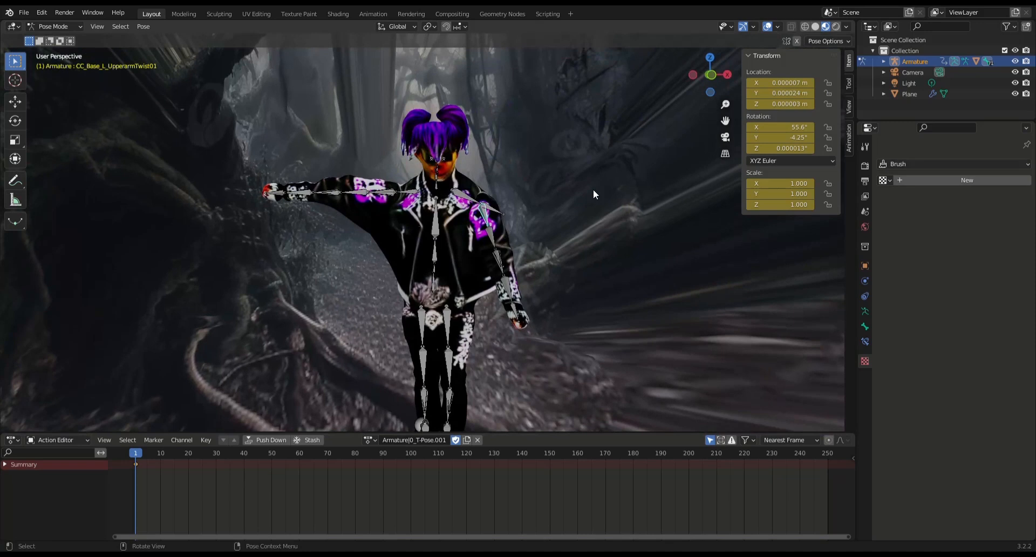
# Change the rotation mode of the CC_Base_R_Clavicle bone to XYZ Euler
pyautogui.click(412, 194)
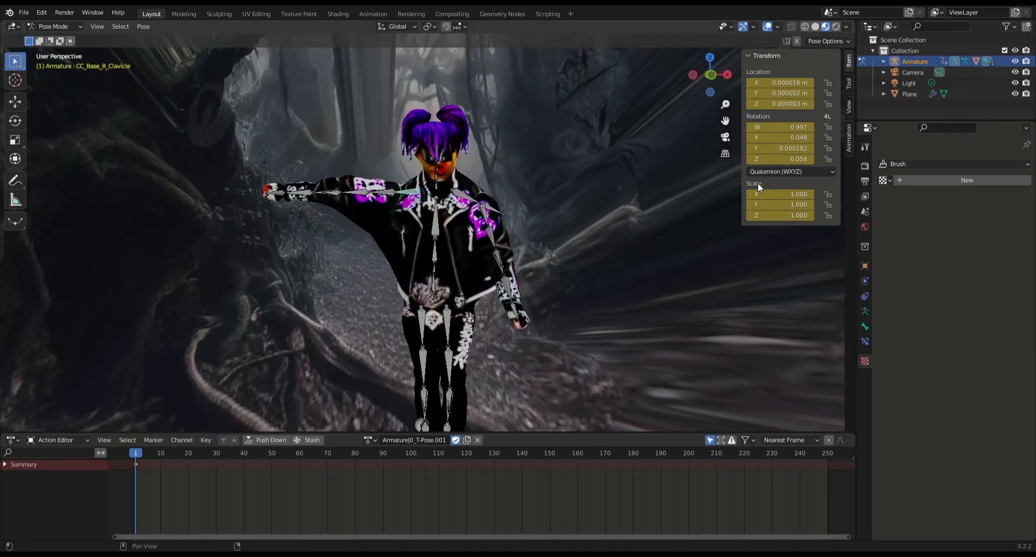
pyautogui.click(773, 171)
pyautogui.click(776, 197)
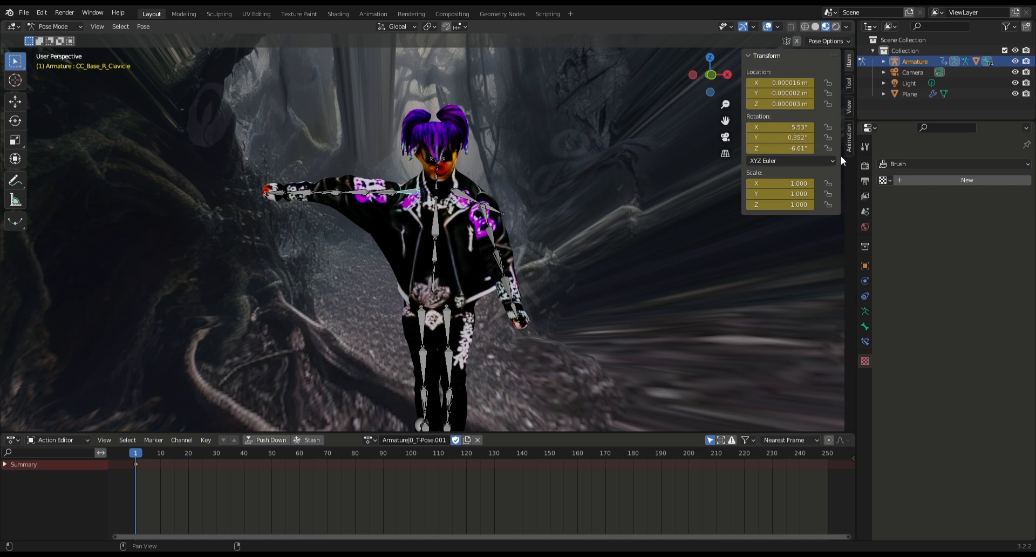
# Lower the right arm by rotating its clavicle bone to about X 19.1° and Z 21°, and keyframe the rotation
pyautogui.moveTo(779, 137); pyautogui.dragTo(640, 143)
pyautogui.hotkey('ctrl', 'z')
pyautogui.moveTo(780, 128); pyautogui.dragTo(863, 127)
pyautogui.moveTo(780, 147); pyautogui.dragTo(906, 147)
pyautogui.press('i')
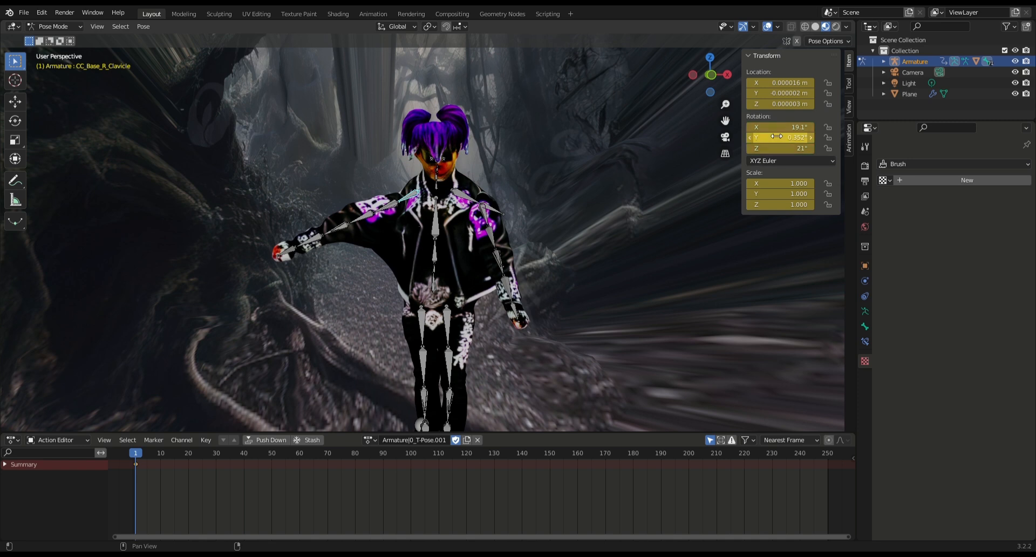
# Change the rotation mode of the CC_Base_R_UpperarmTwist01 bone to XYZ Euler and keyframe its rotation
pyautogui.click(385, 207)
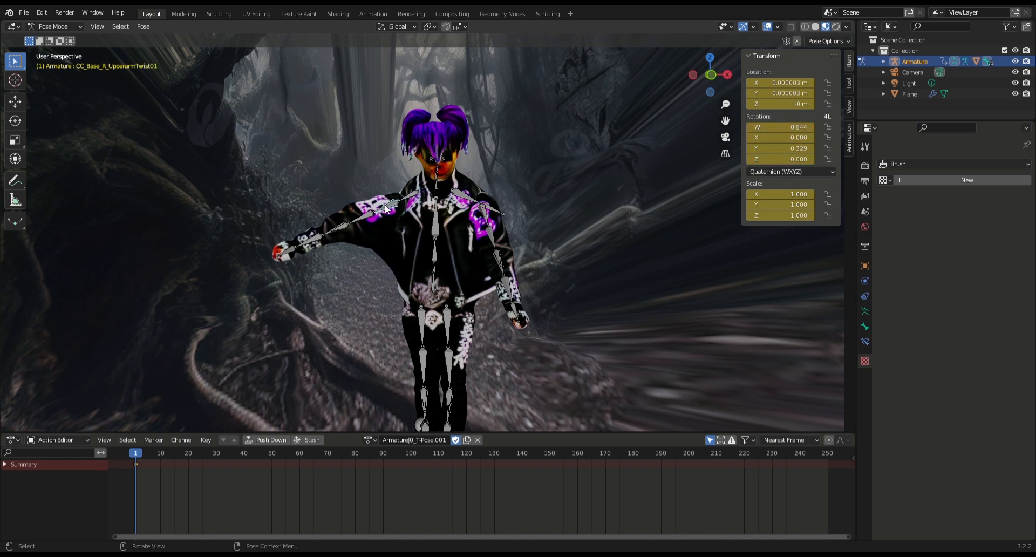
pyautogui.click(777, 171)
pyautogui.click(764, 195)
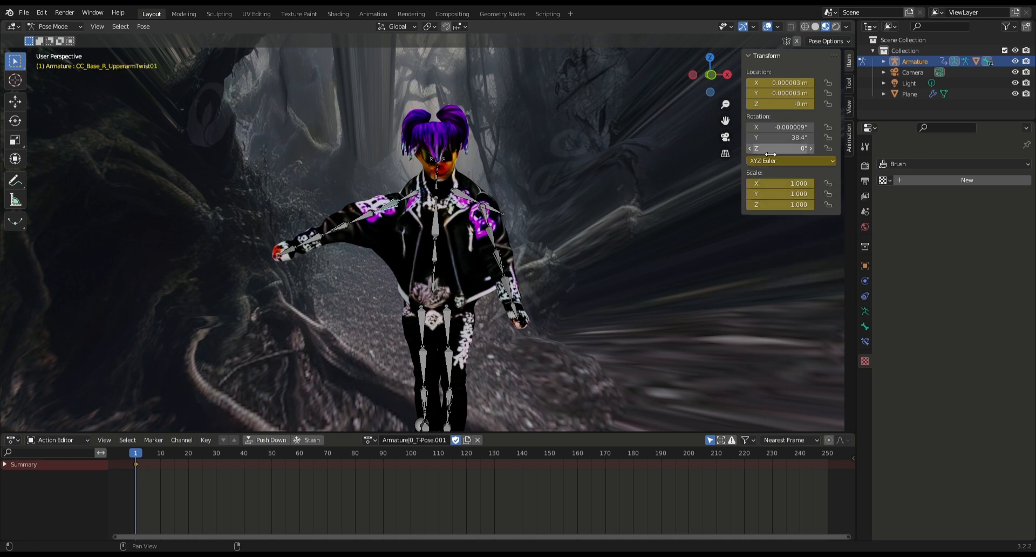
pyautogui.press('i')
# Bring the right arm down and forward by rotating its upper arm twist bone to about X 56.4°, Y 39.6° and Z 5.9°
pyautogui.moveTo(780, 148); pyautogui.dragTo(814, 126)
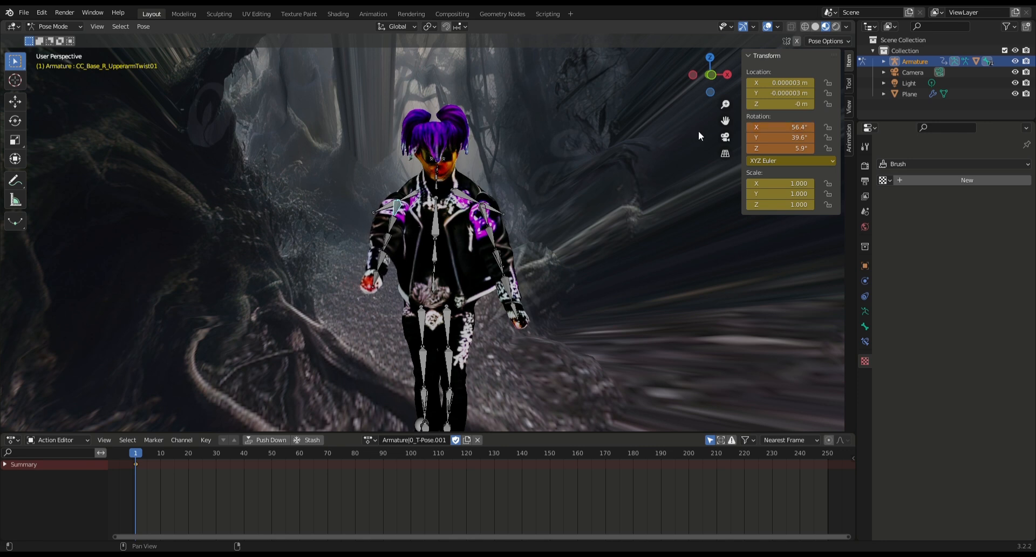
pyautogui.moveTo(593, 167); pyautogui.dragTo(641, 165, button='middle')
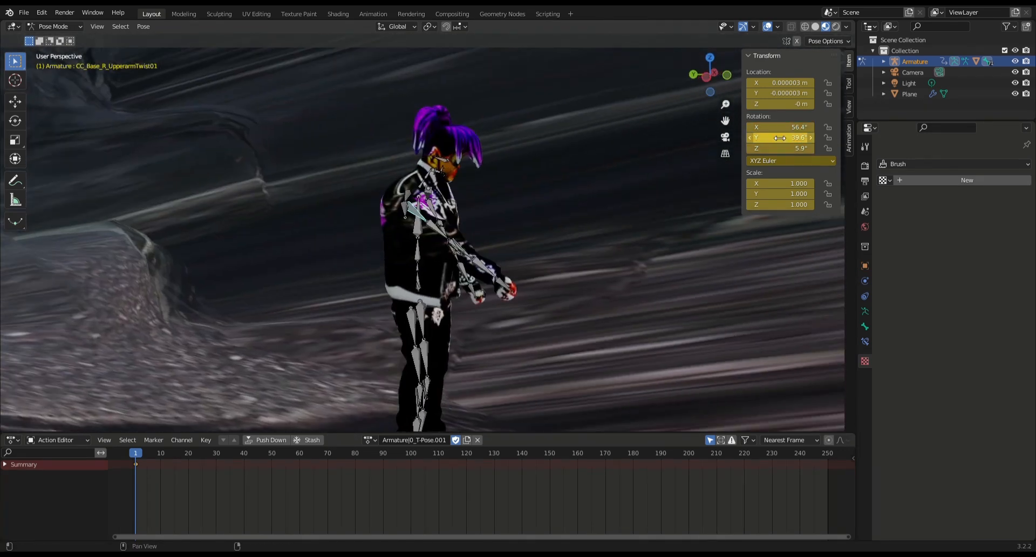
pyautogui.moveTo(559, 193); pyautogui.dragTo(536, 222, button='middle')
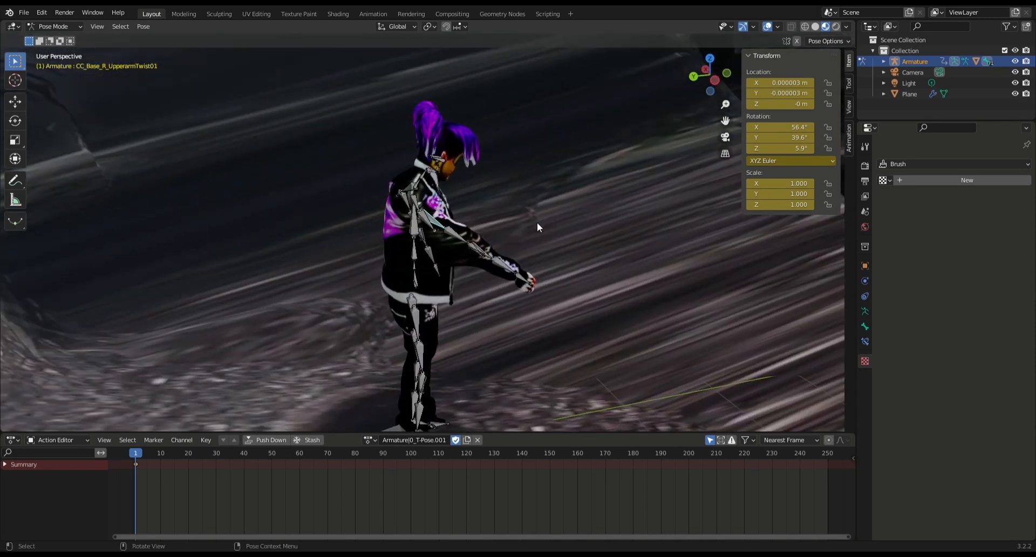
# Change the rotation mode of the CC_Base_R_Forearm bone to XYZ Euler
pyautogui.click(476, 251)
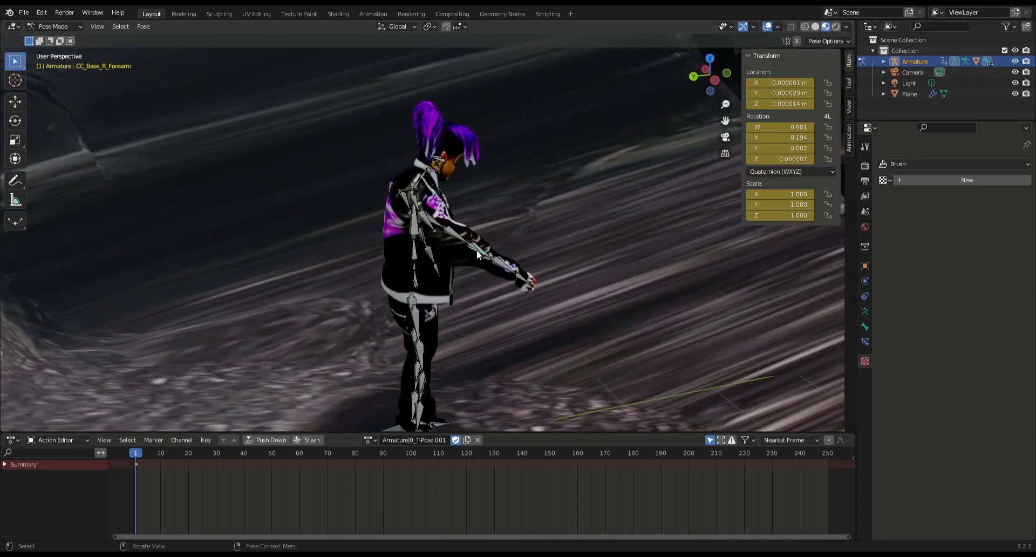
pyautogui.click(791, 171)
pyautogui.click(777, 183)
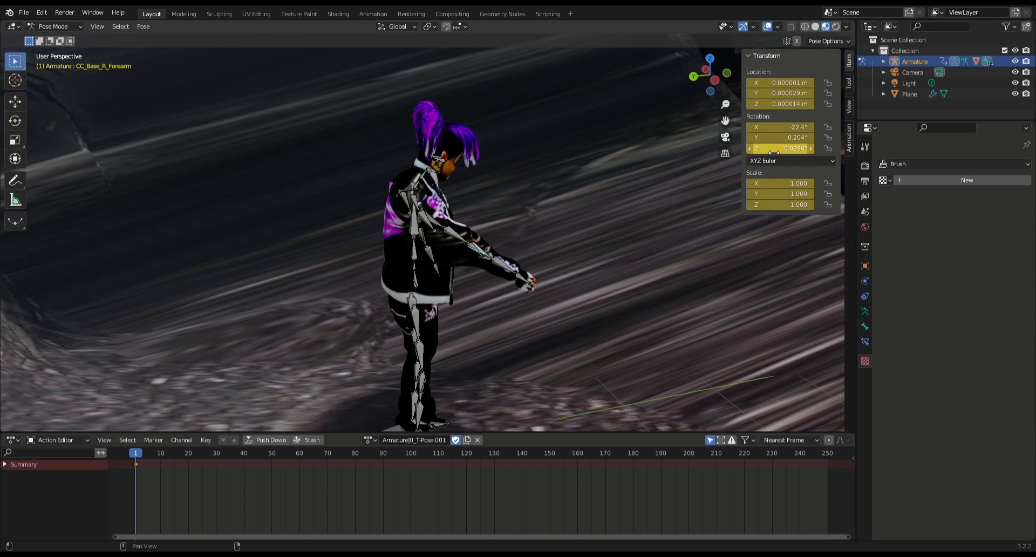
# Bend the right forearm up towards the face by rotating its bone to about X 59.3°, Y 3.6° and Z -7.04°
pyautogui.moveTo(774, 153); pyautogui.dragTo(949, 128)
pyautogui.moveTo(512, 137); pyautogui.dragTo(397, 135, button='middle')
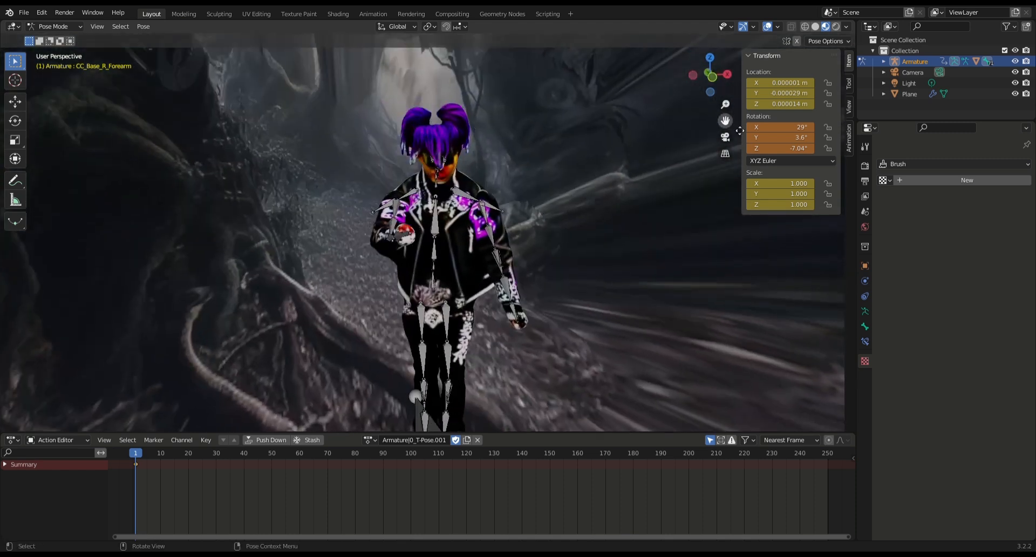
pyautogui.moveTo(755, 127); pyautogui.dragTo(857, 127)
pyautogui.moveTo(640, 113); pyautogui.dragTo(517, 93, button='middle')
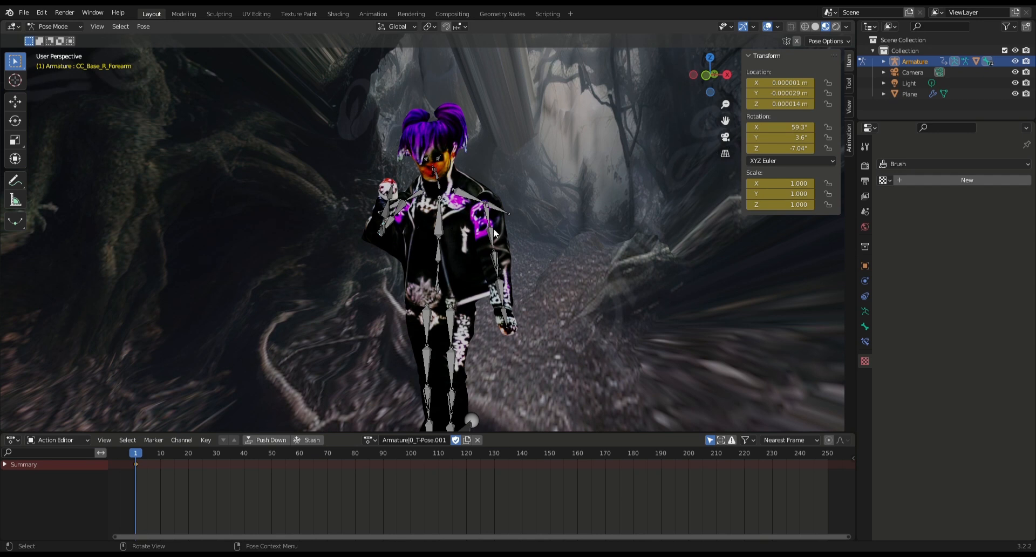
# Check the posed character through the camera in Rendered shading and return to Material Preview shading
pyautogui.moveTo(494, 233); pyautogui.dragTo(475, 216, button='middle')
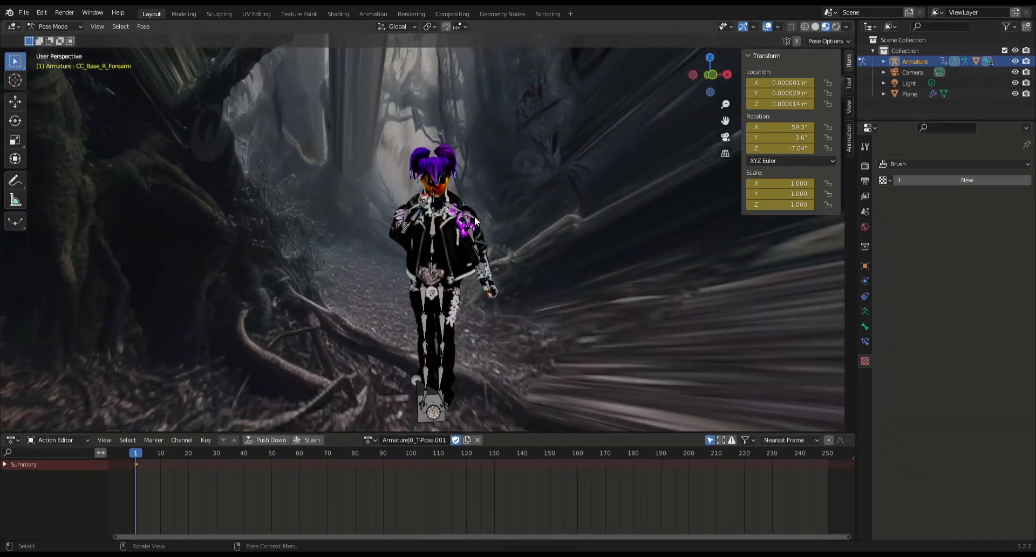
pyautogui.press('KP_0')
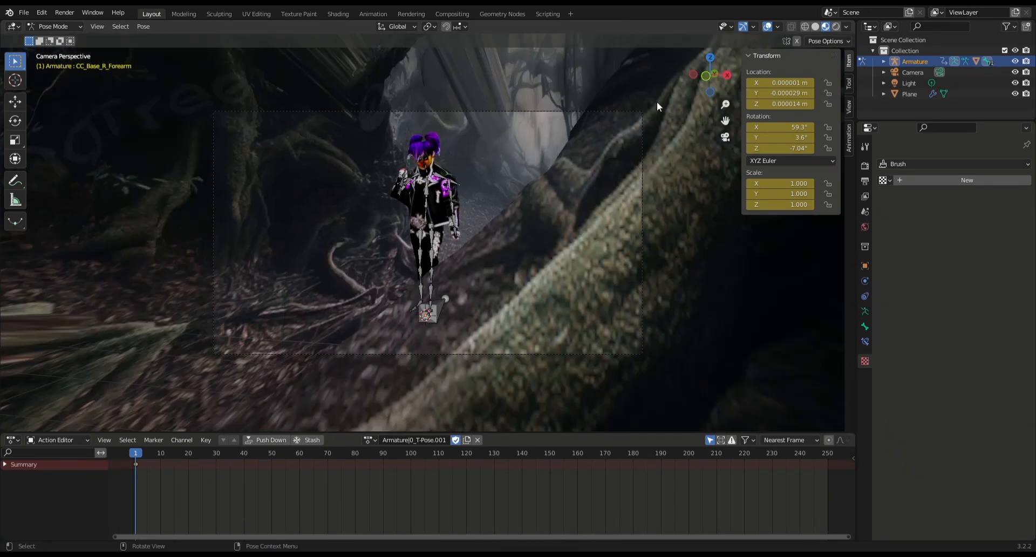
pyautogui.click(835, 26)
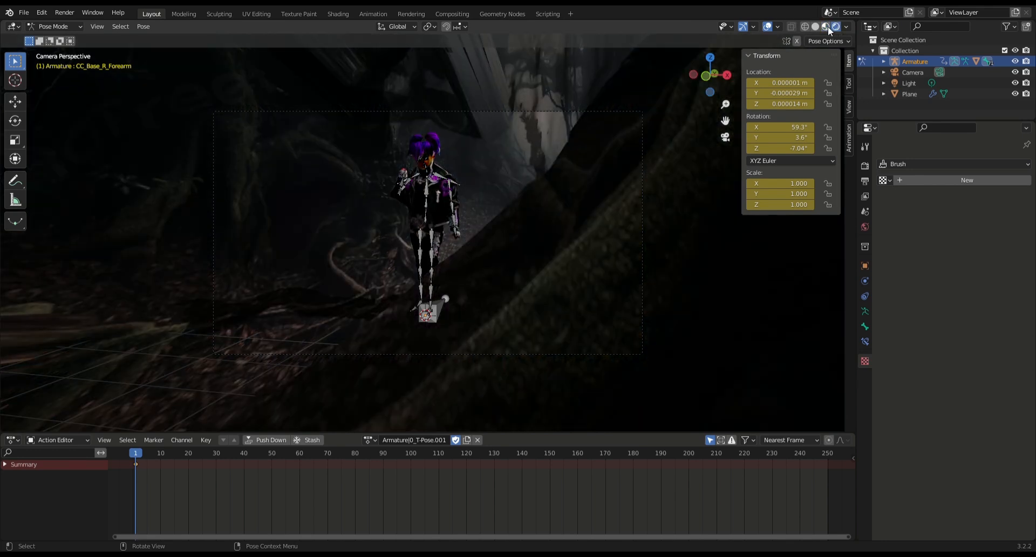
pyautogui.click(825, 27)
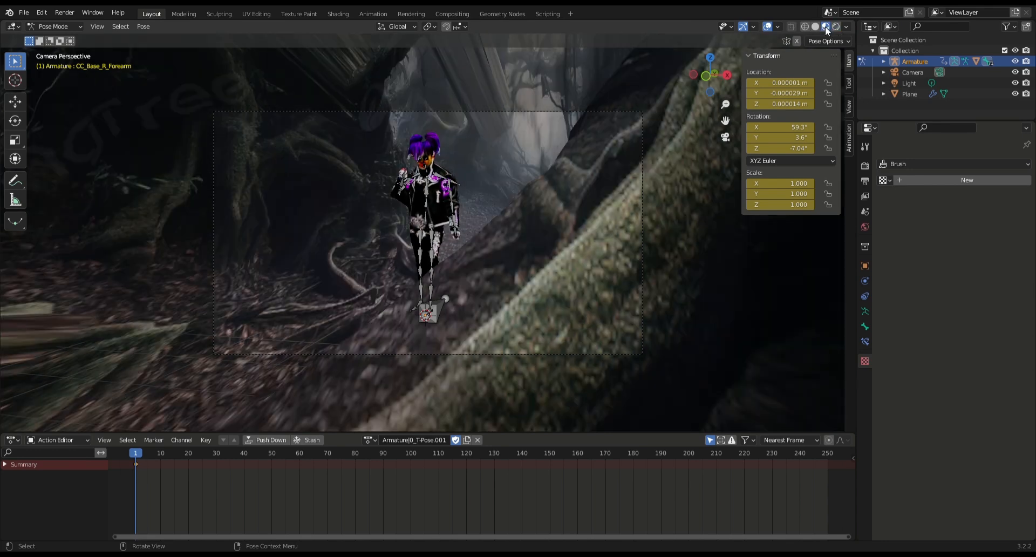
# Leave the camera view, bring the scene light into view, and switch from Pose Mode to Object Mode
pyautogui.click(909, 84)
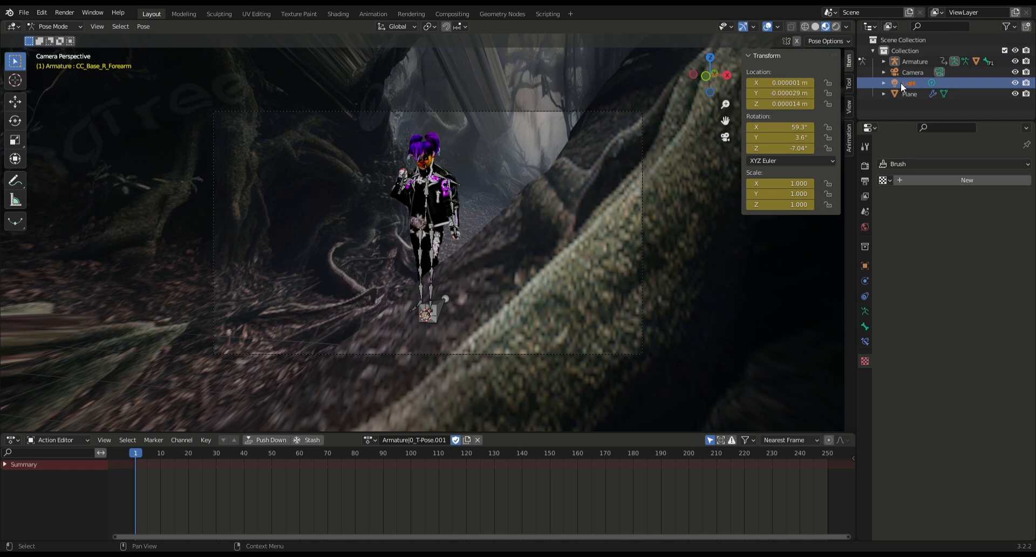
pyautogui.press('KP_0')
pyautogui.scroll(-6, 424, 165)
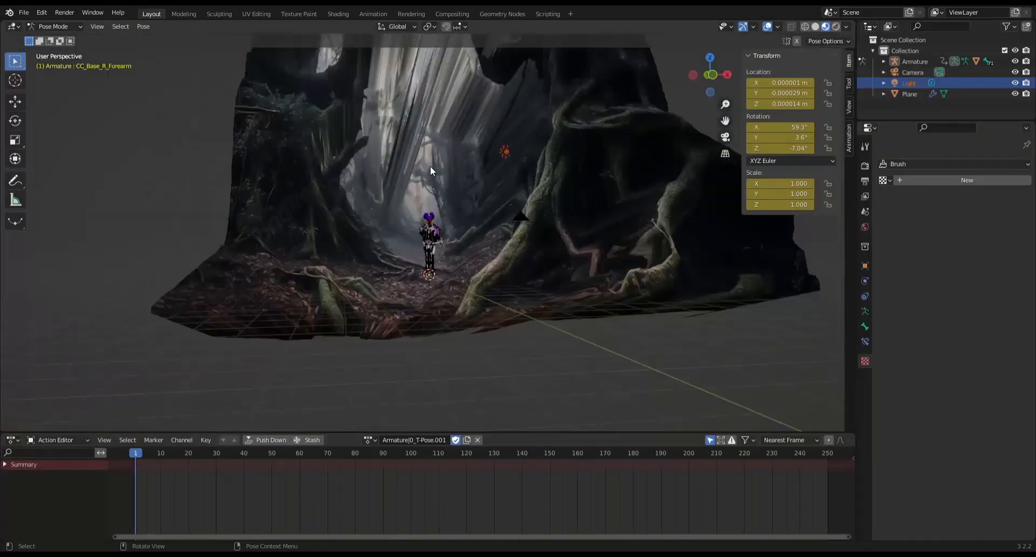
pyautogui.scroll(3, 432, 166)
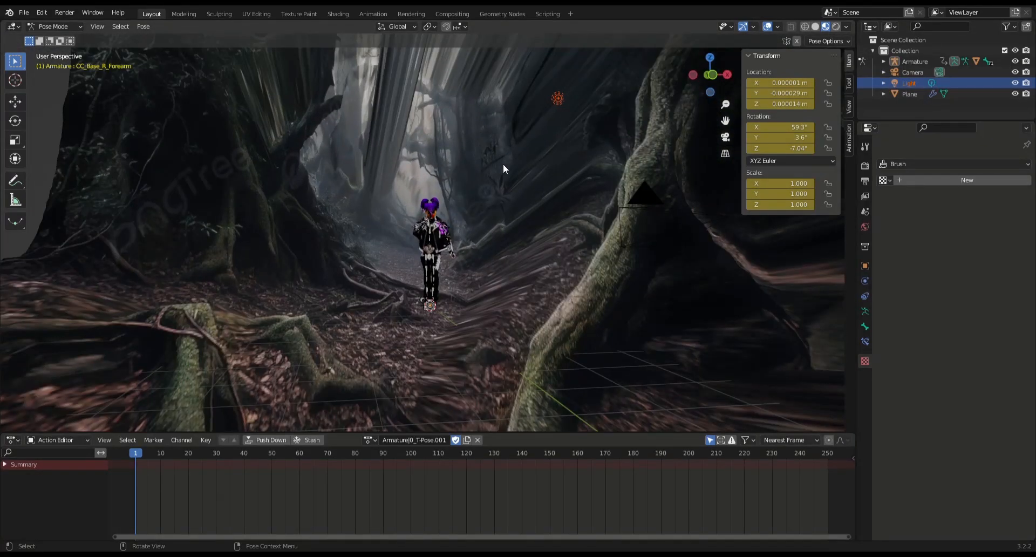
pyautogui.click(558, 98)
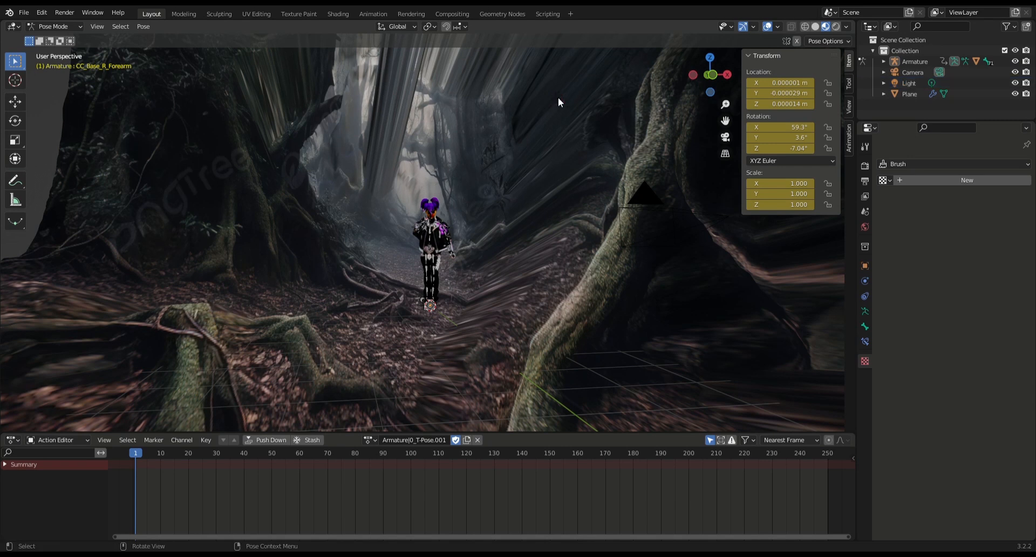
pyautogui.click(52, 27)
pyautogui.click(57, 39)
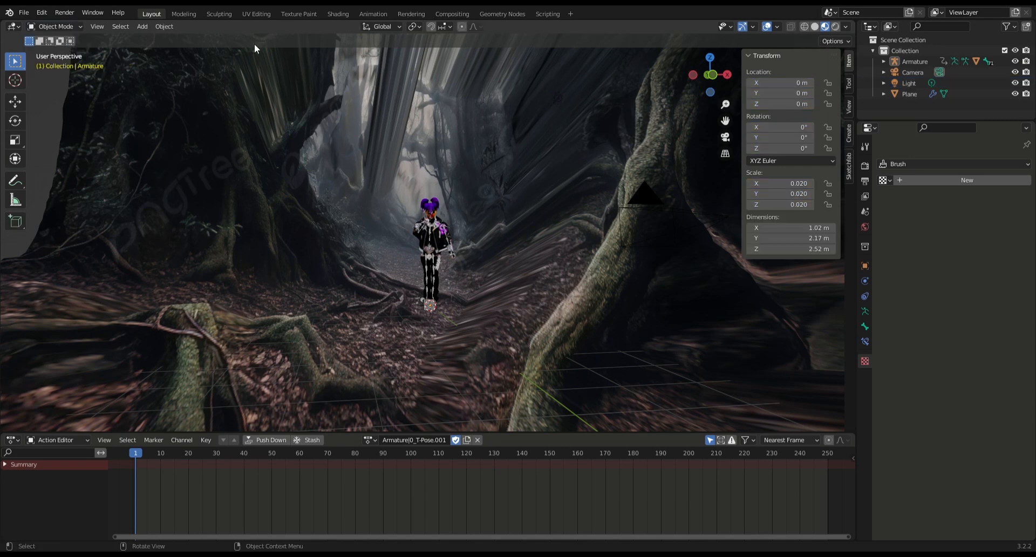
# Select the light and move it about -4.2 m along the X axis so it sits above the character
pyautogui.click(907, 83)
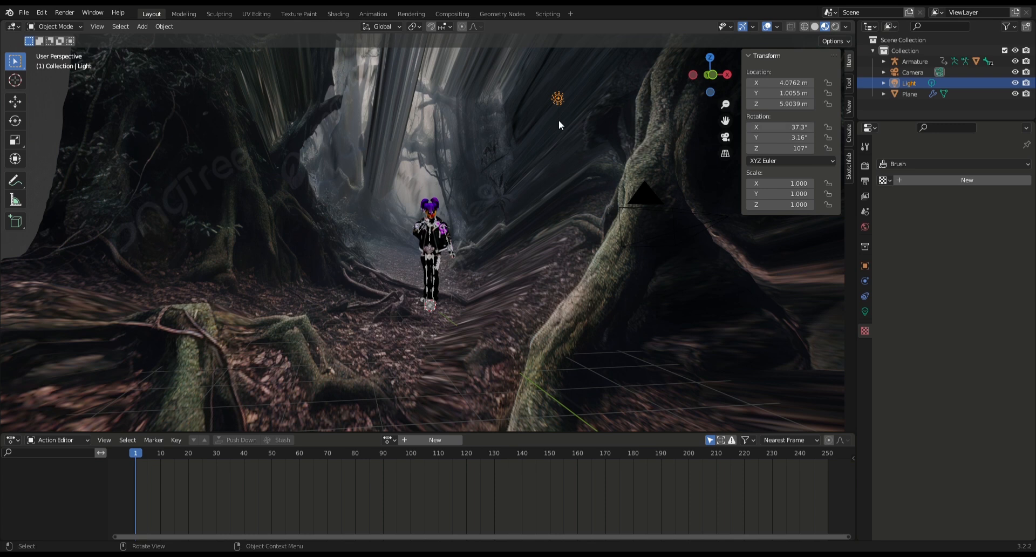
pyautogui.press('g')
pyautogui.press('x')
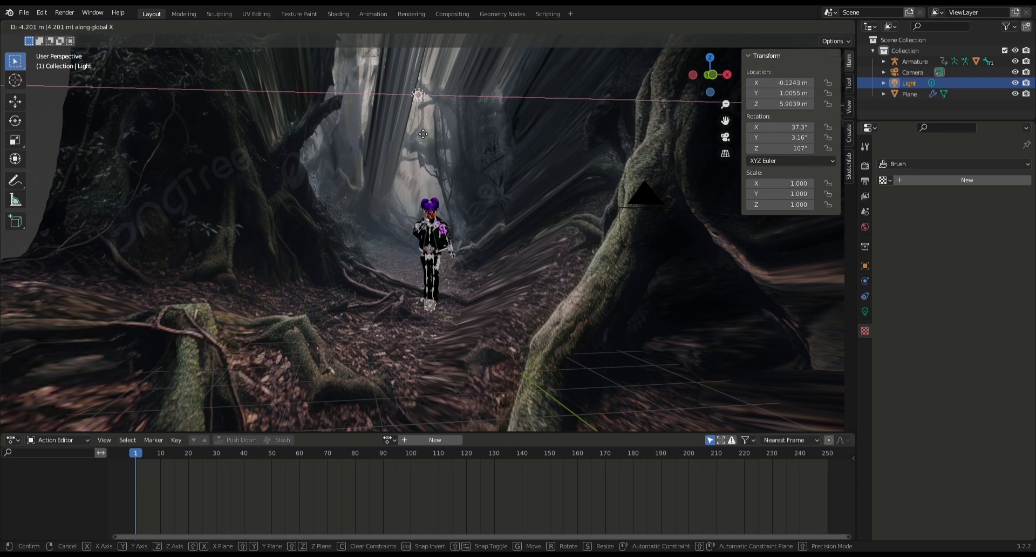
pyautogui.click(423, 134)
# Look through the camera in Rendered shading and lower the light along the Z axis to about 3.13 m
pyautogui.press('KP_0')
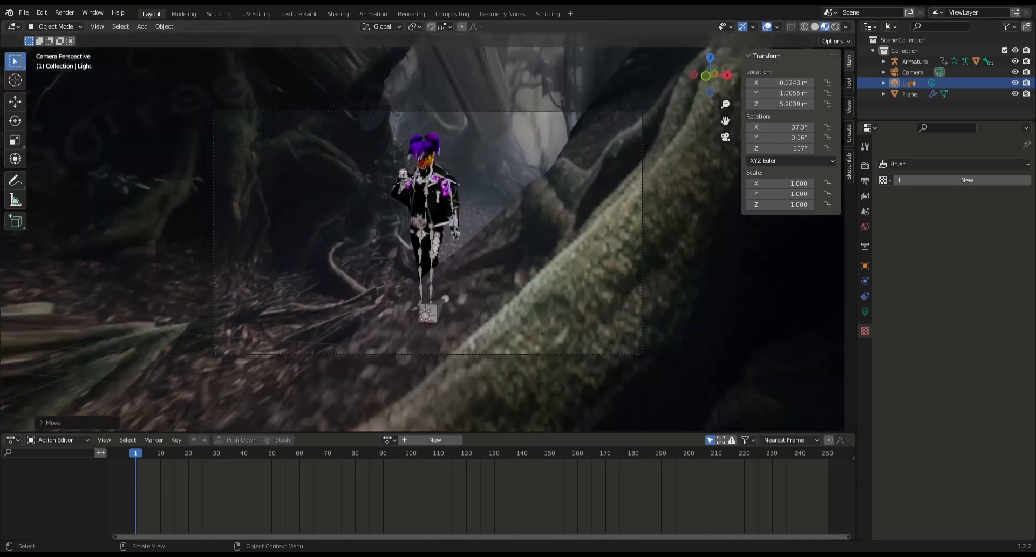
pyautogui.click(835, 26)
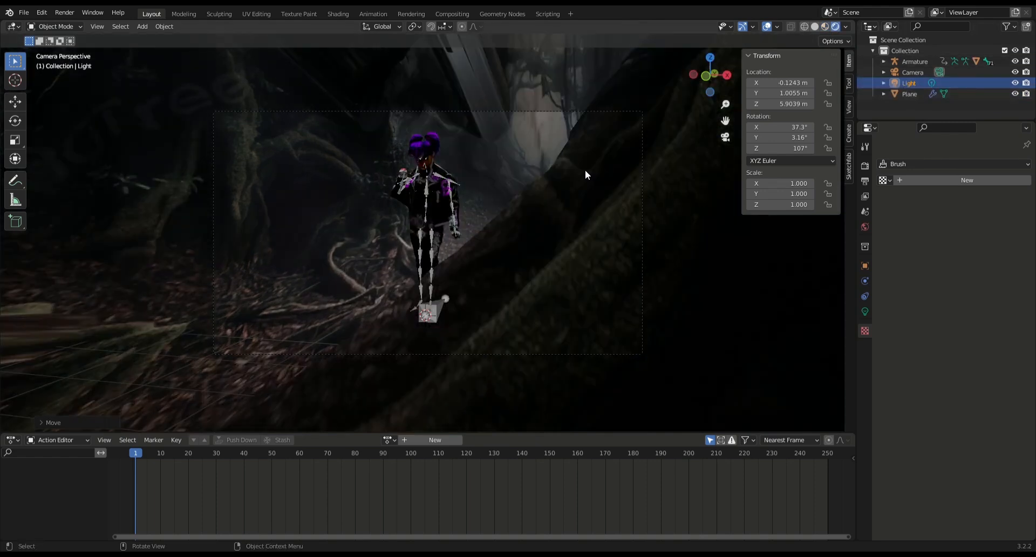
pyautogui.press('g')
pyautogui.press('z')
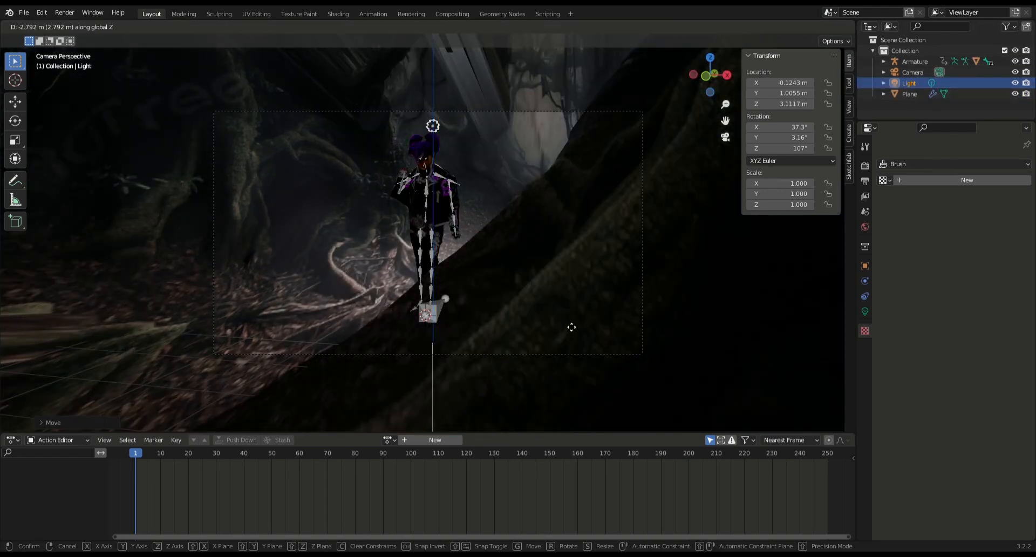
pyautogui.click(562, 299)
# Move the light along the Y axis to about -2.6 m so it sits in front of the character
pyautogui.press('g')
pyautogui.press('y')
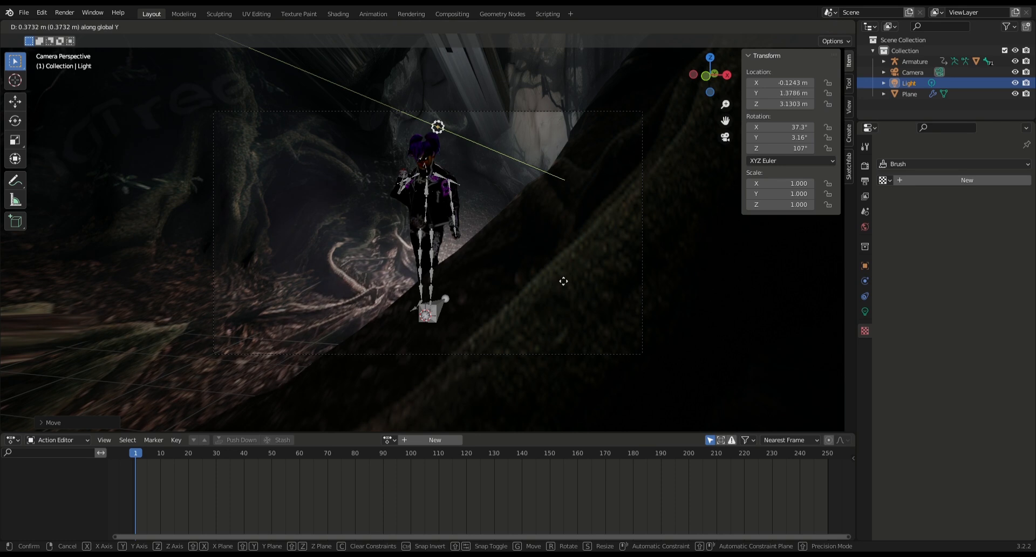
pyautogui.click(464, 291)
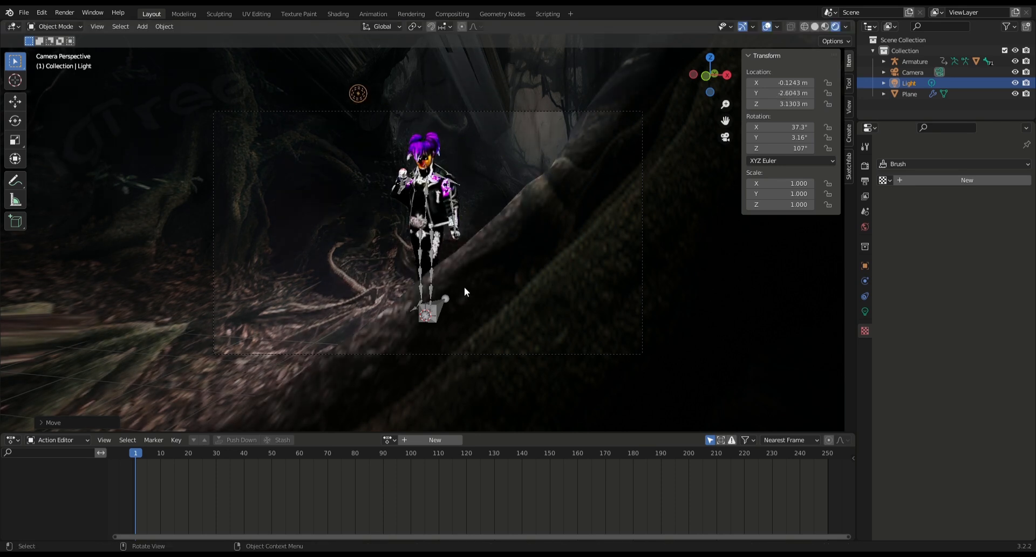
# Enable Ambient Occlusion and Bloom in the Eevee render settings
pyautogui.click(864, 168)
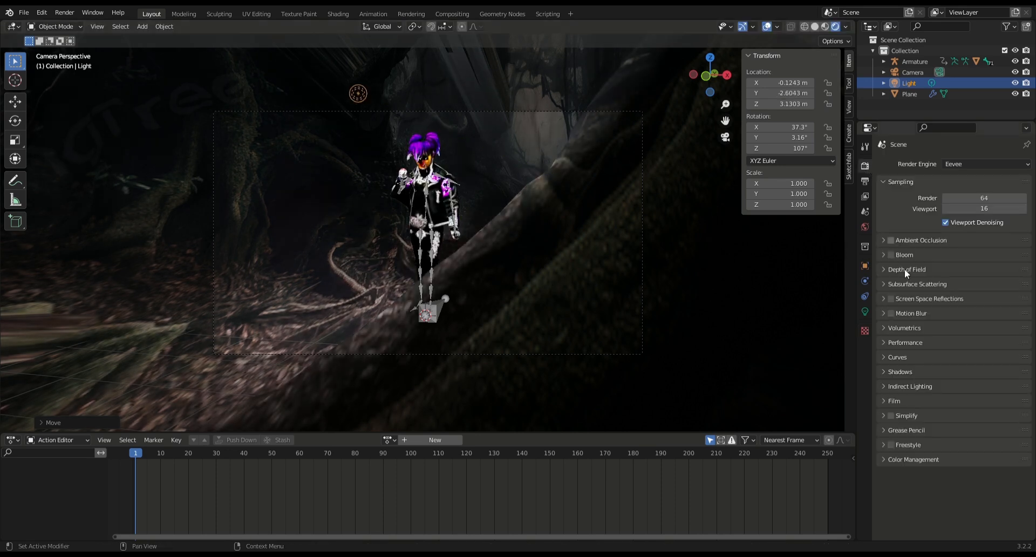
pyautogui.click(891, 255)
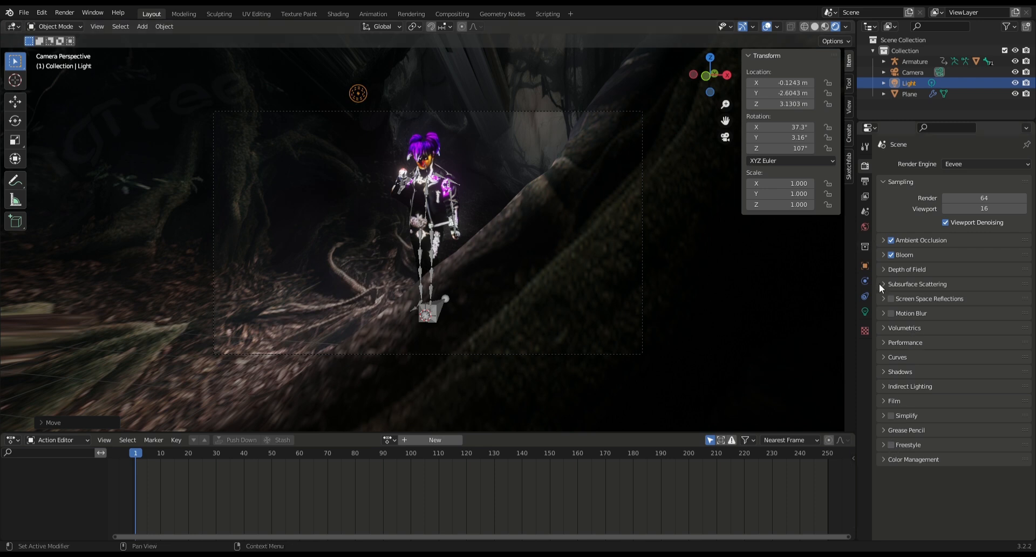
# Enable Depth of Field on the camera and pick the character's mesh as its focus object
pyautogui.click(889, 72)
pyautogui.click(865, 311)
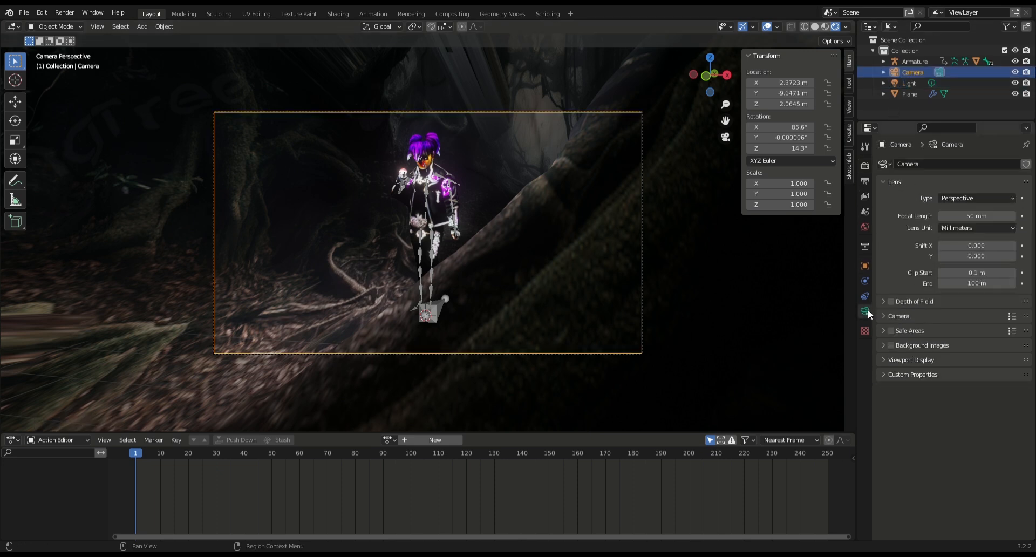
pyautogui.click(899, 302)
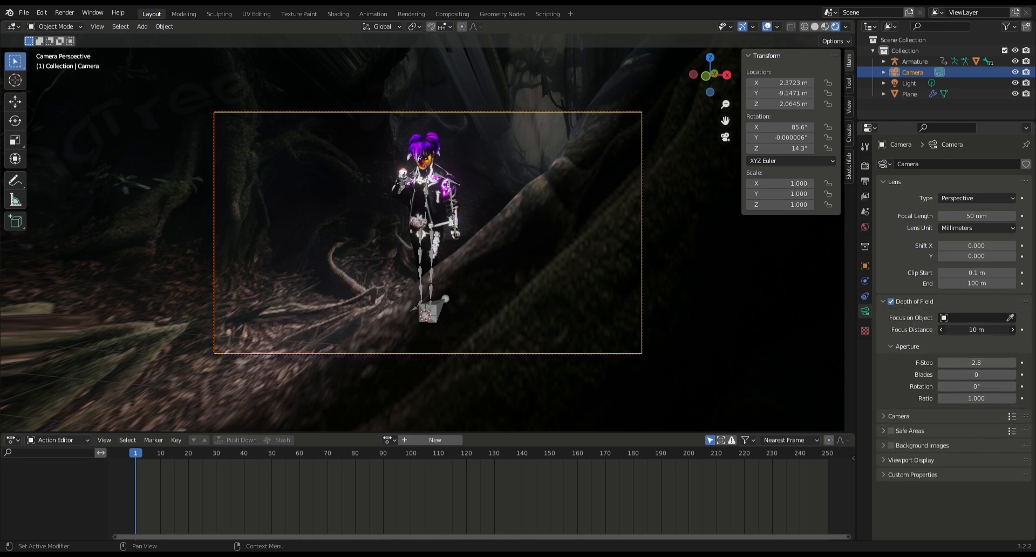
pyautogui.click(1007, 318)
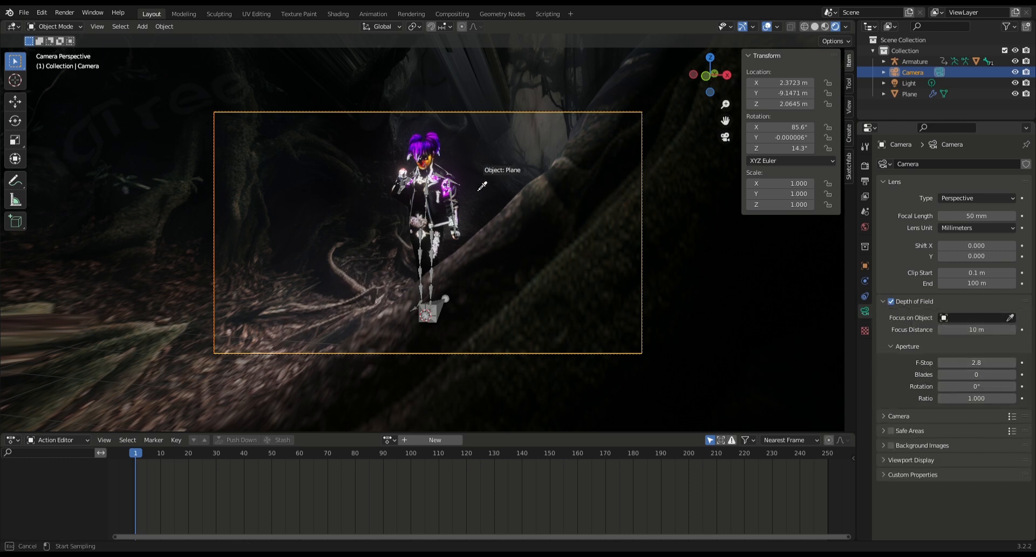
pyautogui.click(423, 172)
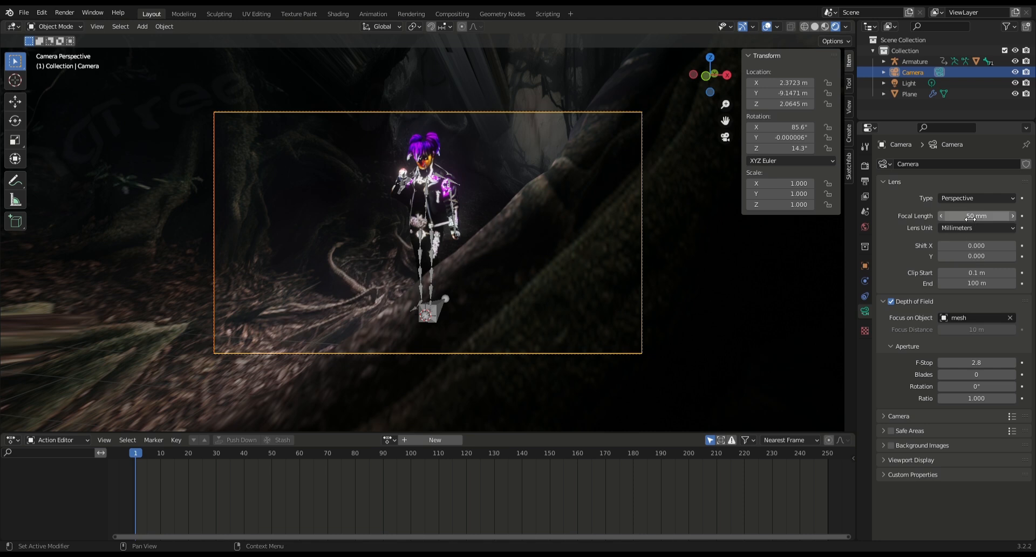
# Lower the camera's depth of field F-Stop to 0.3 and select the forest plane
pyautogui.moveTo(979, 362); pyautogui.dragTo(1027, 362)
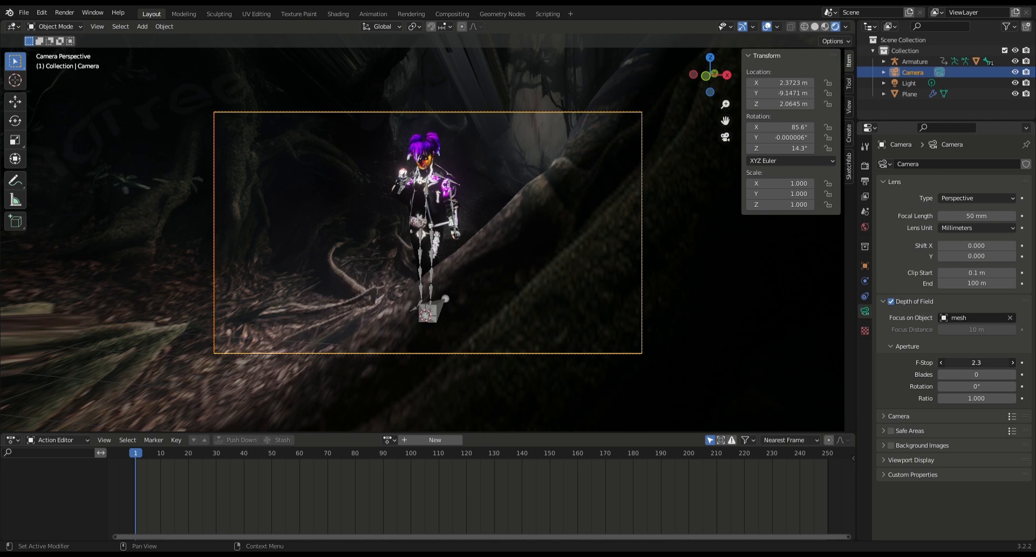
pyautogui.moveTo(987, 363); pyautogui.dragTo(971, 362)
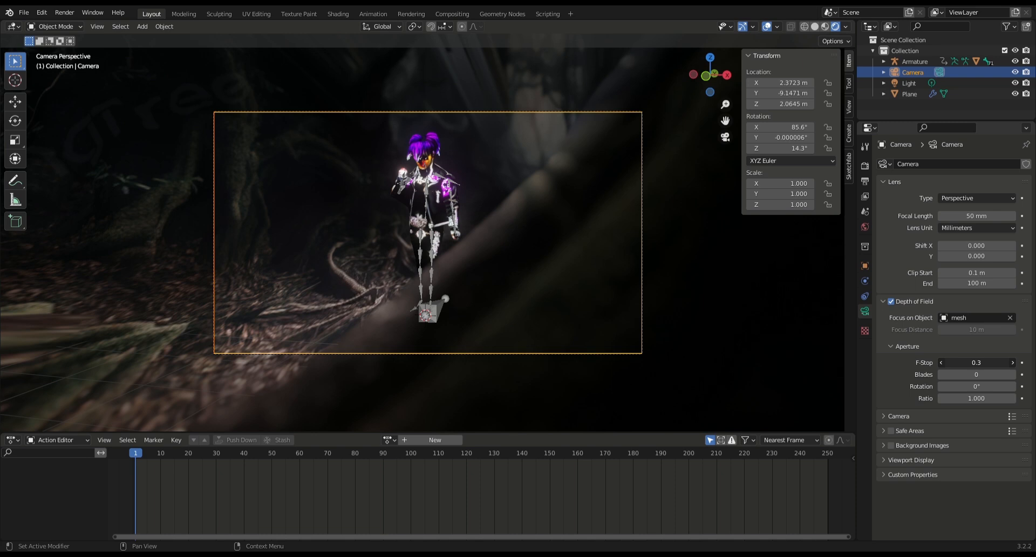
pyautogui.click(477, 184)
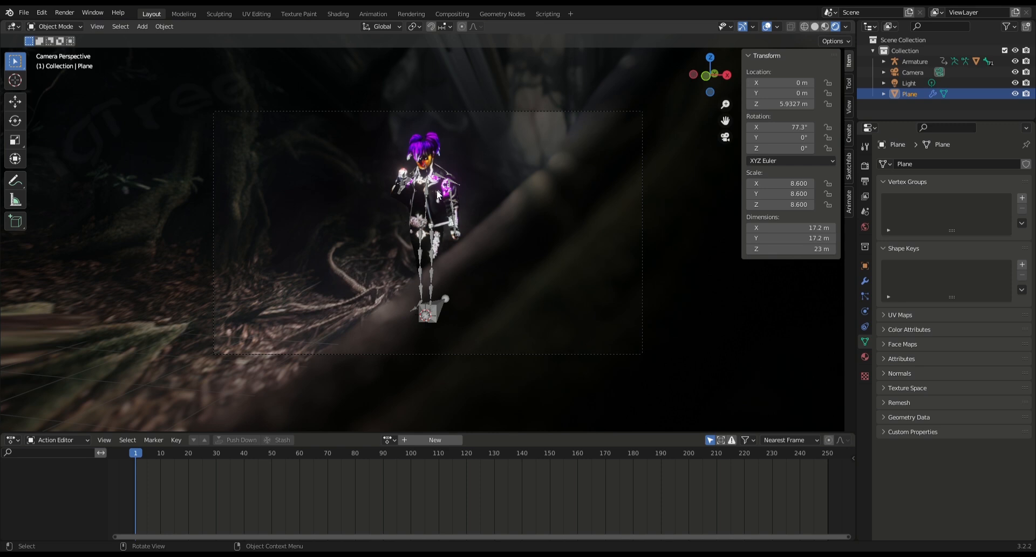
# Leave the camera view and examine the lit character up close and against the whole forest backdrop
pyautogui.moveTo(437, 192); pyautogui.dragTo(438, 251, button='middle')
pyautogui.scroll(6, 438, 252)
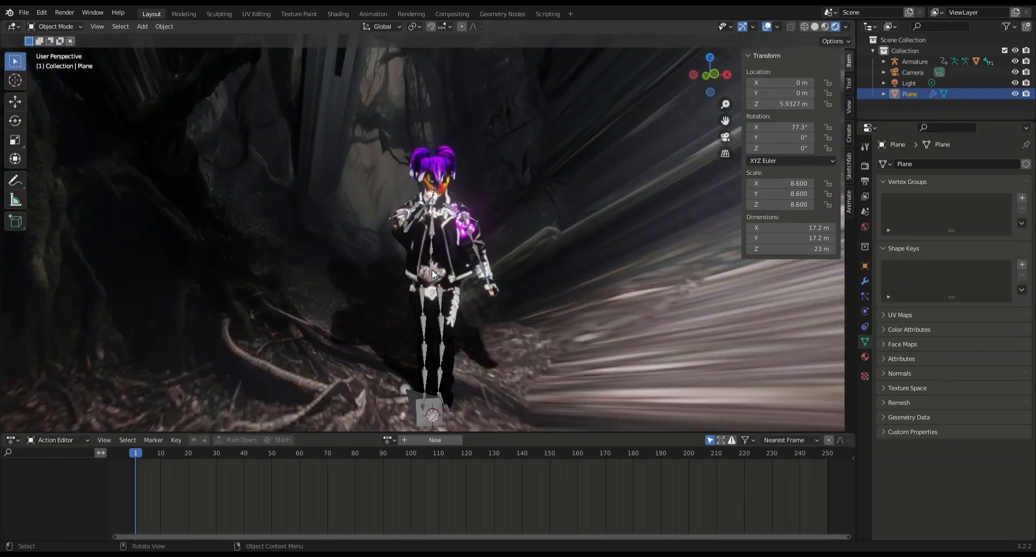
pyautogui.scroll(10, 432, 274)
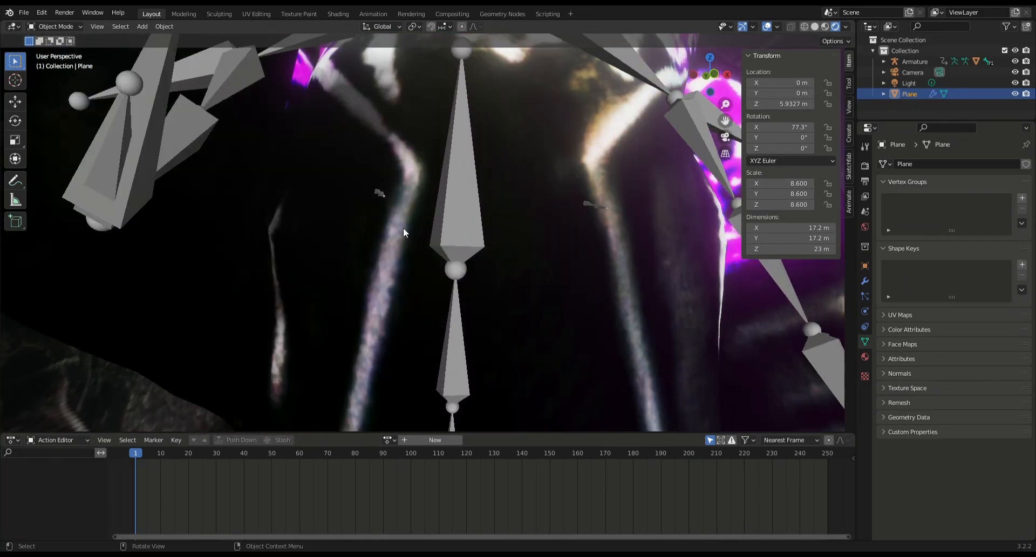
pyautogui.scroll(-10, 435, 225)
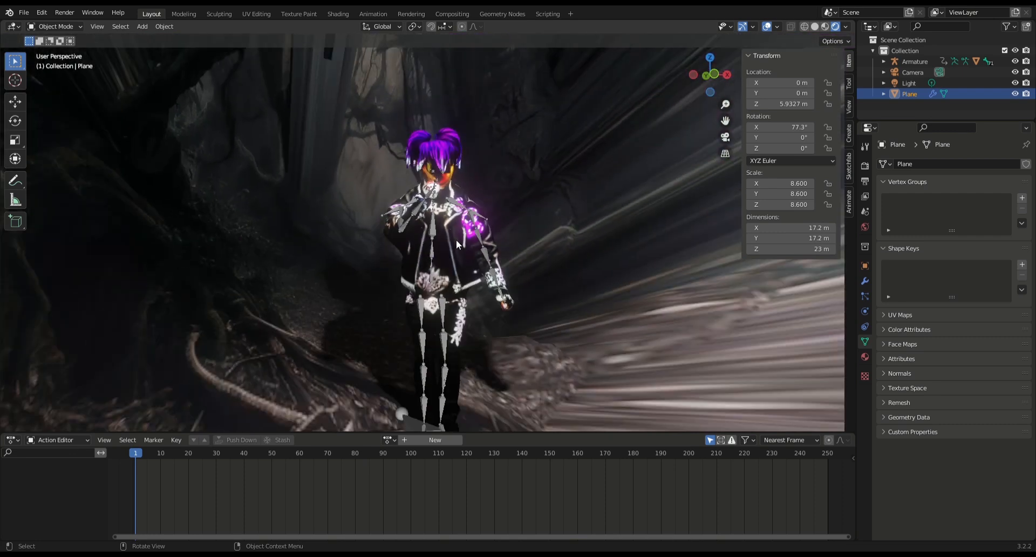
pyautogui.scroll(-8, 456, 240)
pyautogui.scroll(9, 458, 241)
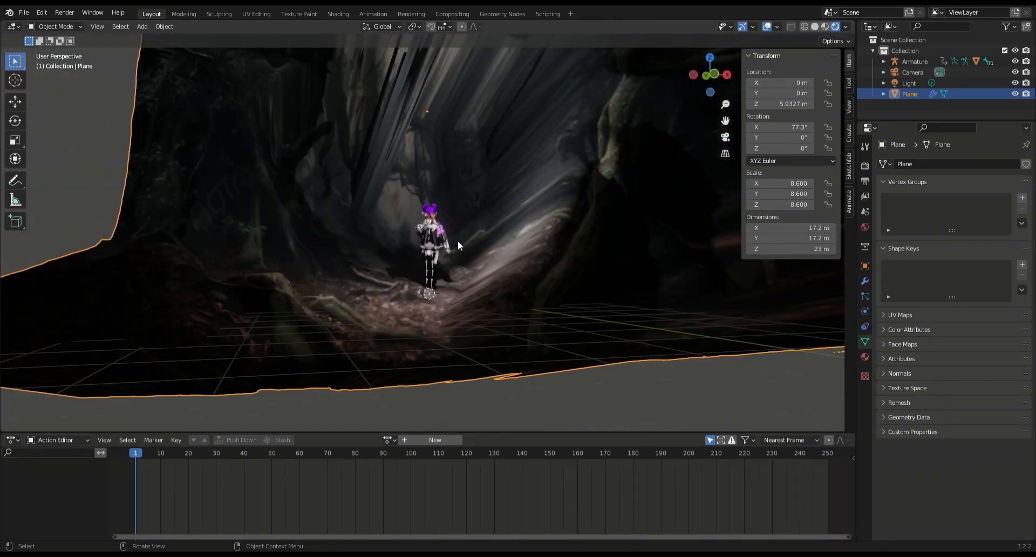
pyautogui.scroll(4, 458, 241)
pyautogui.moveTo(455, 258); pyautogui.dragTo(421, 271, button='middle')
pyautogui.scroll(-3, 420, 270)
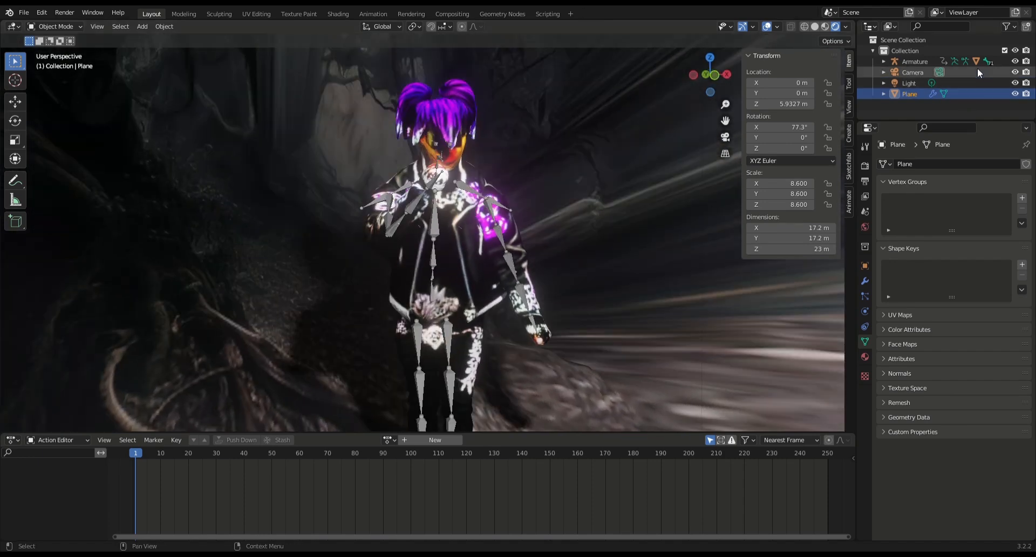